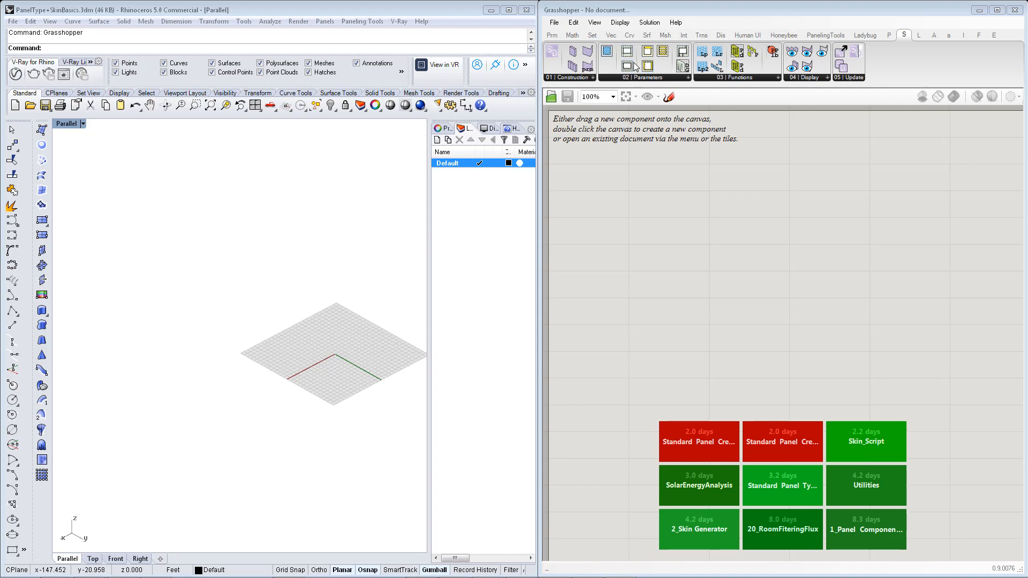
# Place the SkinDesigner main component and a SkinDesigner_Panel component on the canvas, with the panel component near the centre
pyautogui.moveTo(552, 53); pyautogui.dragTo(598, 168)
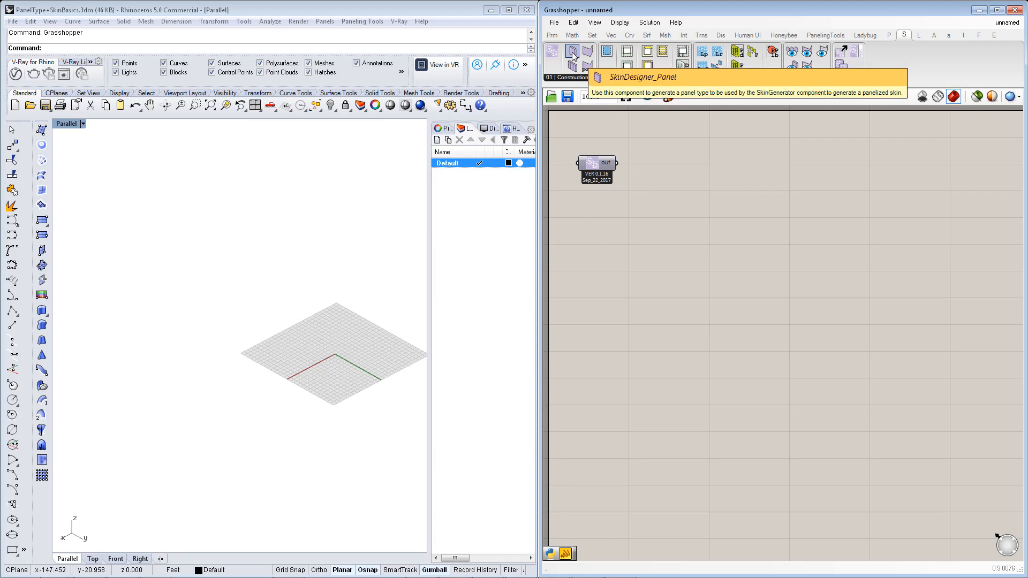
pyautogui.moveTo(574, 49); pyautogui.dragTo(737, 264)
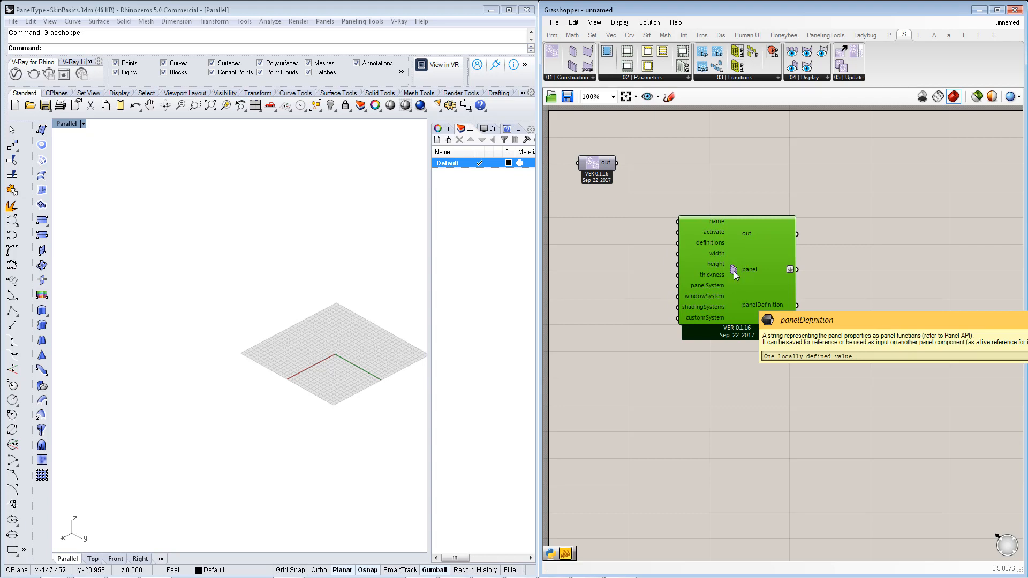
pyautogui.moveTo(595, 167); pyautogui.dragTo(587, 156)
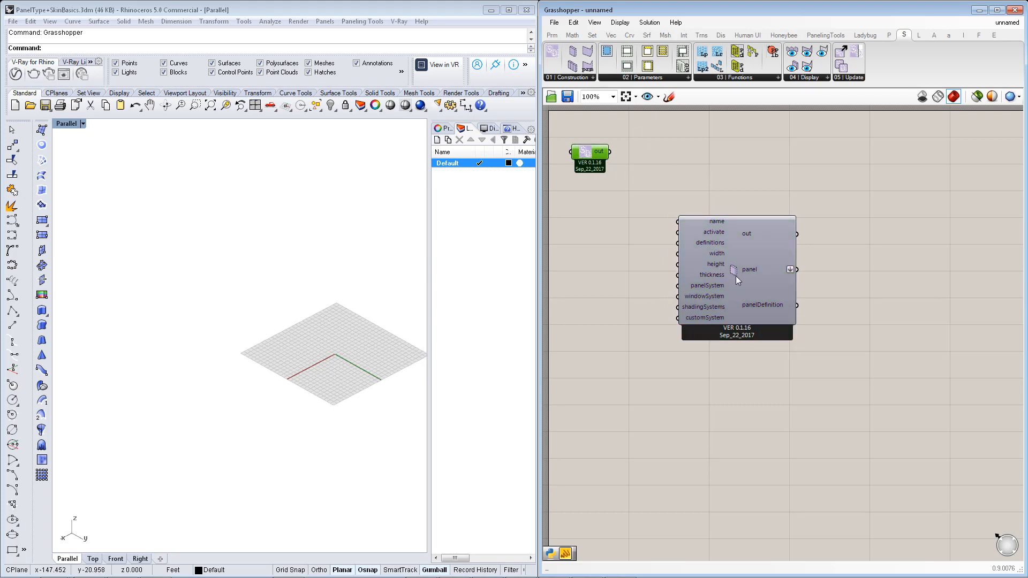
pyautogui.moveTo(735, 276); pyautogui.dragTo(754, 288)
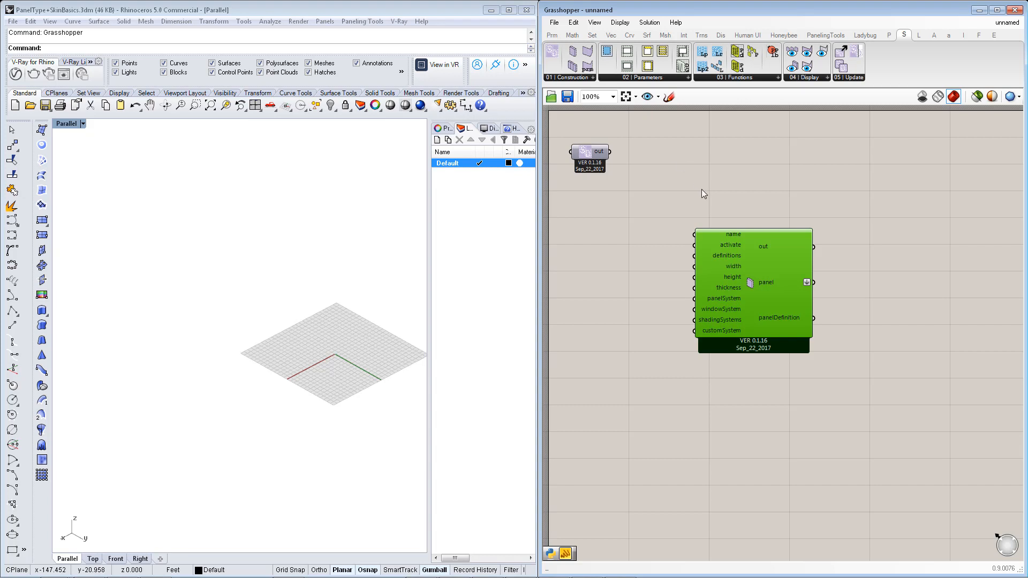
pyautogui.moveTo(747, 294); pyautogui.dragTo(766, 271)
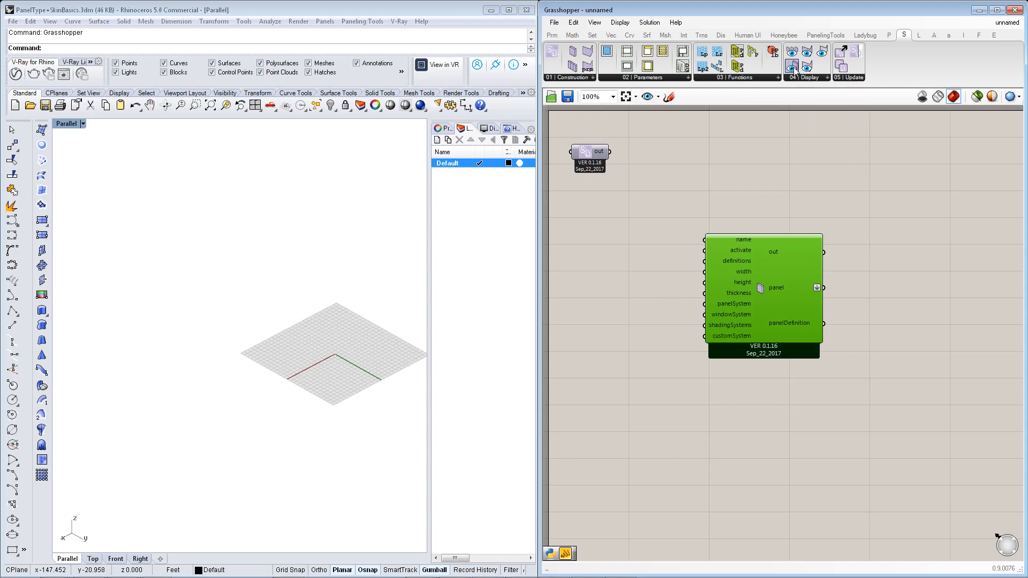
# Add the panel/bay viewer component below the panel component and wire the panel output to its Panel_Bay input
pyautogui.moveTo(794, 70); pyautogui.dragTo(913, 412)
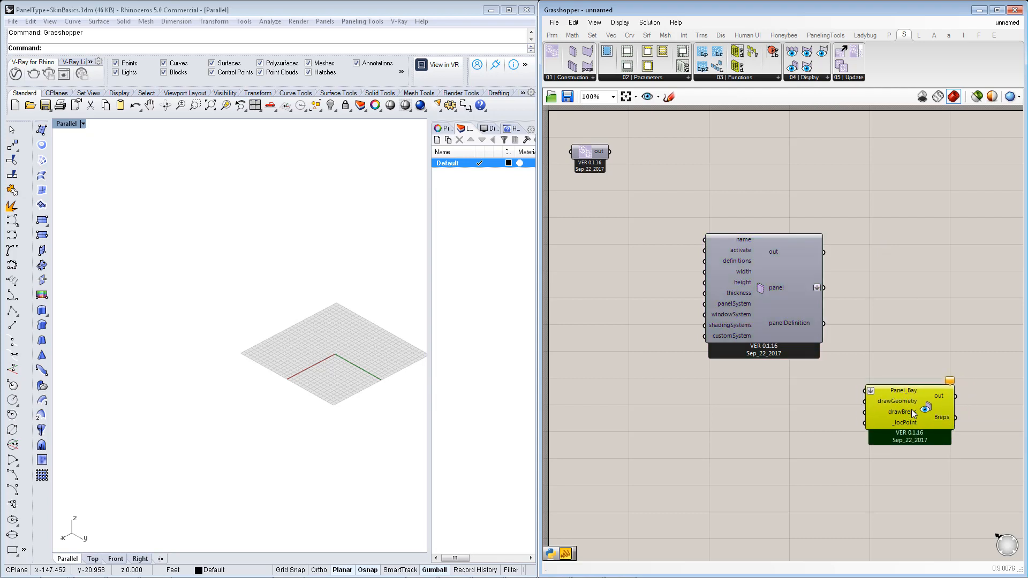
pyautogui.moveTo(825, 288); pyautogui.dragTo(866, 392)
# Switch to Rhino and create a point object on the construction plane in the Parallel viewport, near the origin
pyautogui.click(443, 338)
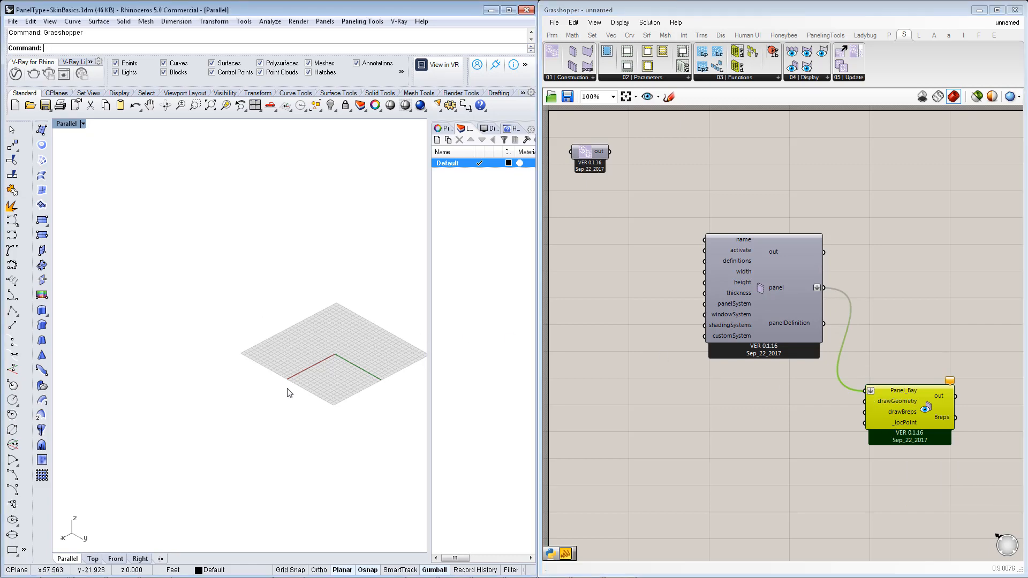
pyautogui.scroll(6, 368, 397)
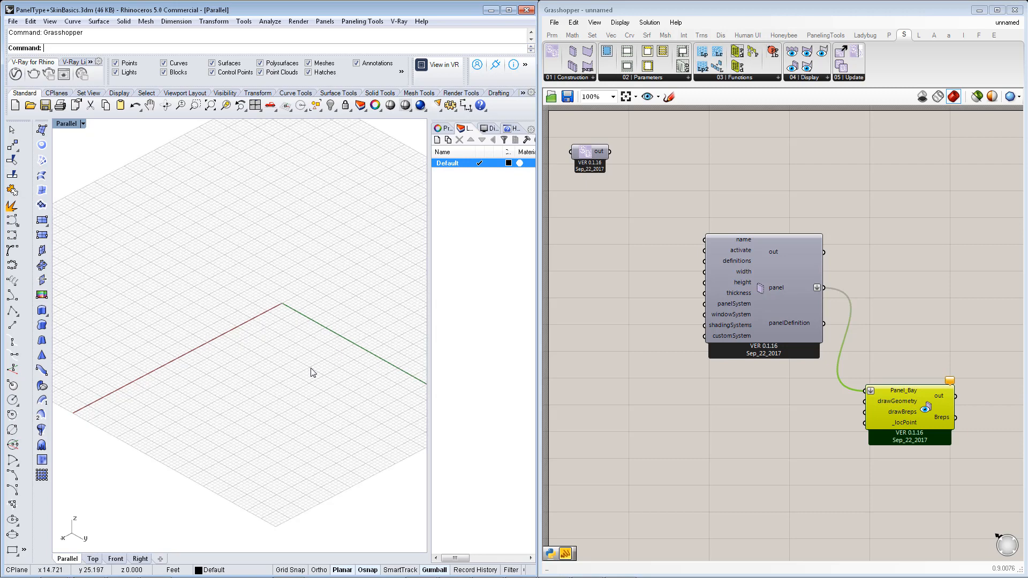
pyautogui.write('point')
pyautogui.press('Return')
pyautogui.click(281, 364)
# In Grasshopper, add a Point parameter referencing the Rhino point and wire it to the viewer's _locPoint input
pyautogui.doubleClick(806, 429)
pyautogui.write('p')
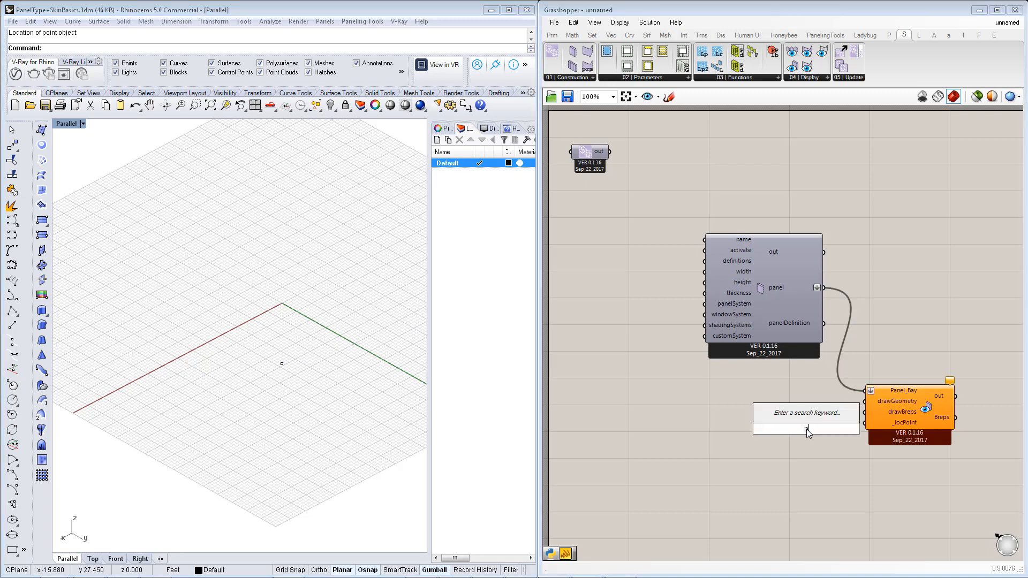
pyautogui.write('oint')
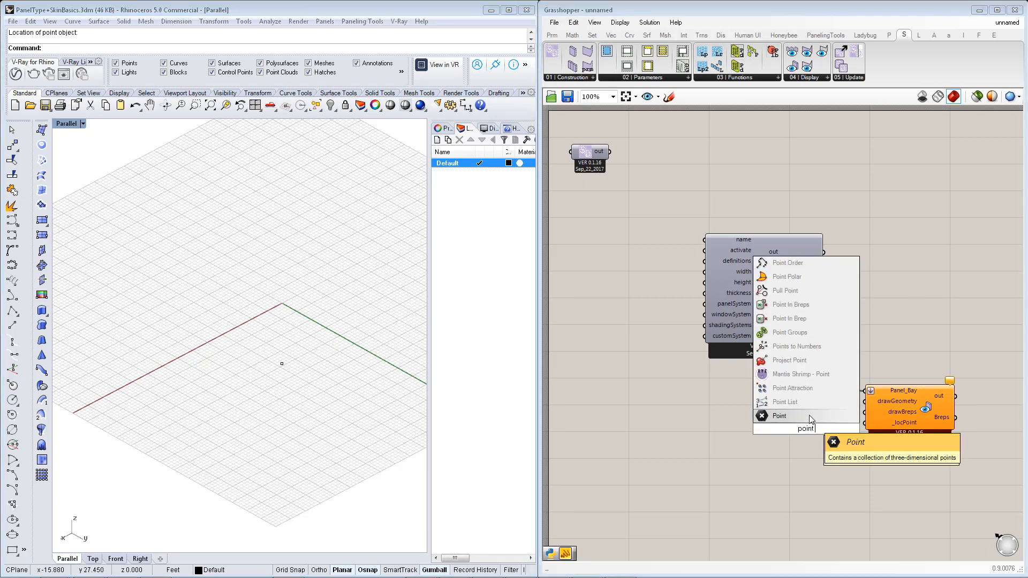
pyautogui.press('Return')
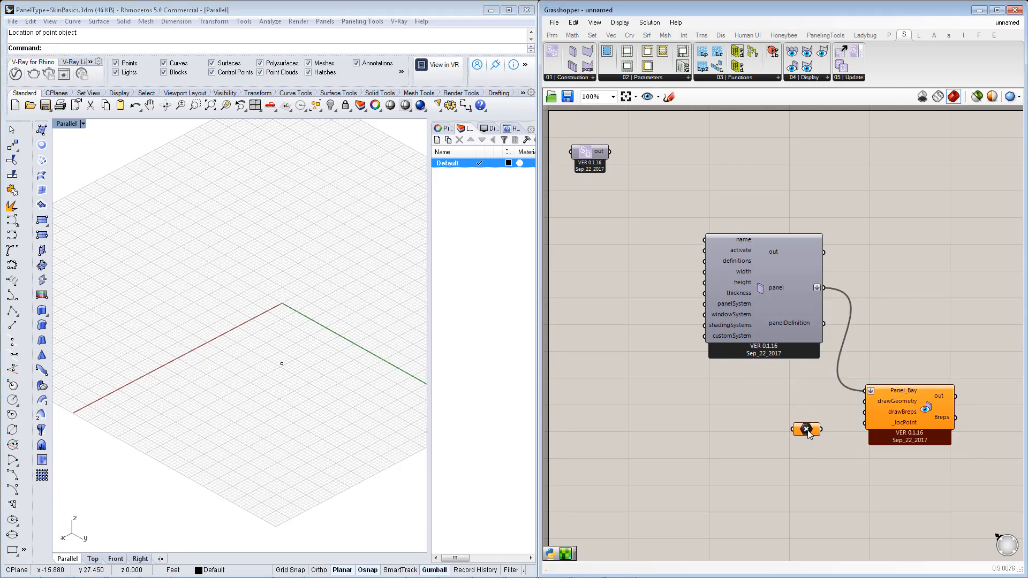
pyautogui.rightClick(807, 429)
pyautogui.click(844, 480)
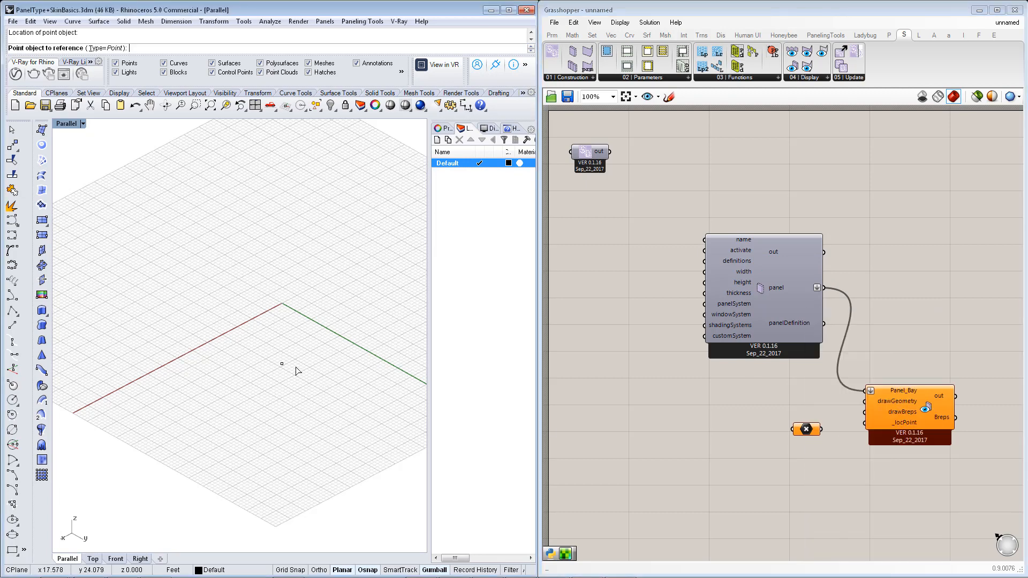
pyautogui.click(282, 364)
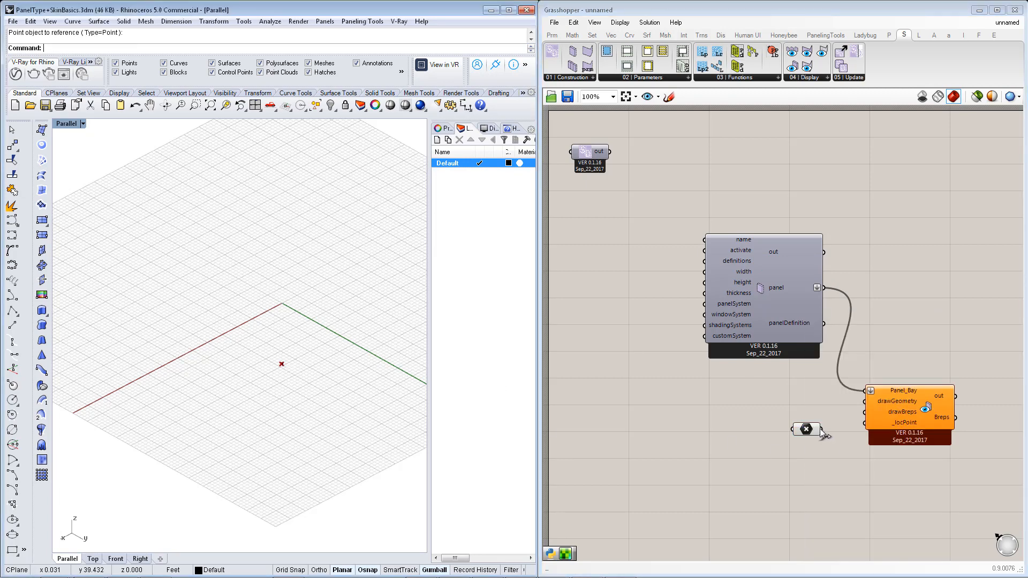
pyautogui.moveTo(821, 429); pyautogui.dragTo(865, 423)
pyautogui.moveTo(802, 433); pyautogui.dragTo(829, 430)
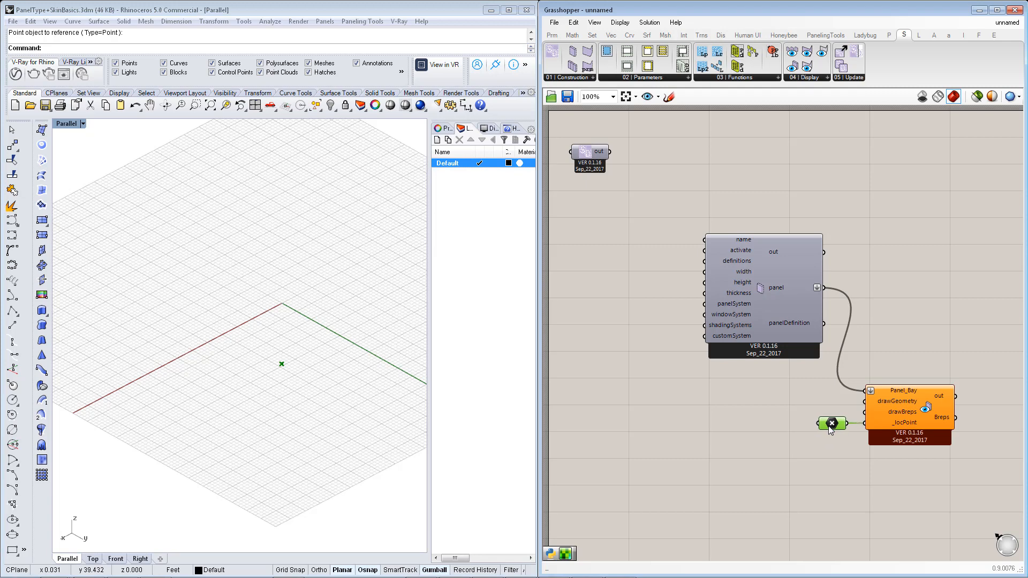
# Add a Boolean Toggle, wire it to the viewer's drawGeometry input and set it to True
pyautogui.doubleClick(813, 402)
pyautogui.write('b')
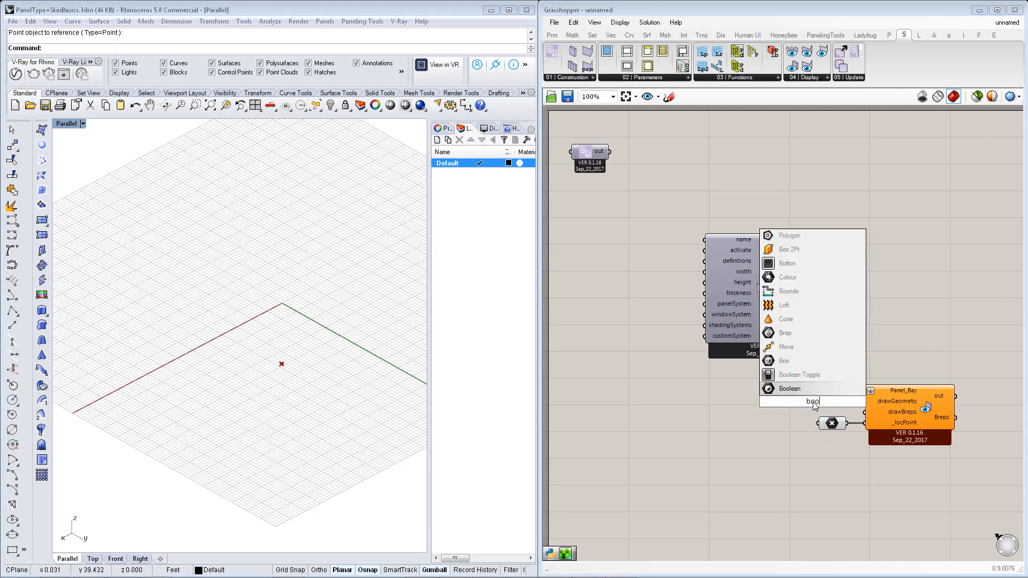
pyautogui.click(796, 376)
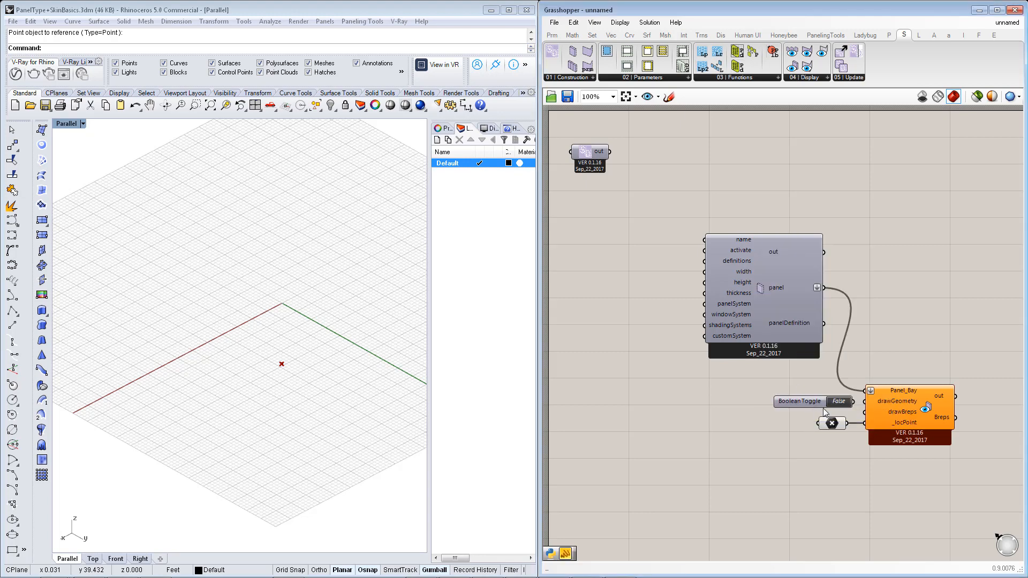
pyautogui.moveTo(856, 401); pyautogui.dragTo(867, 408)
pyautogui.click(236, 354)
pyautogui.scroll(5, 305, 346)
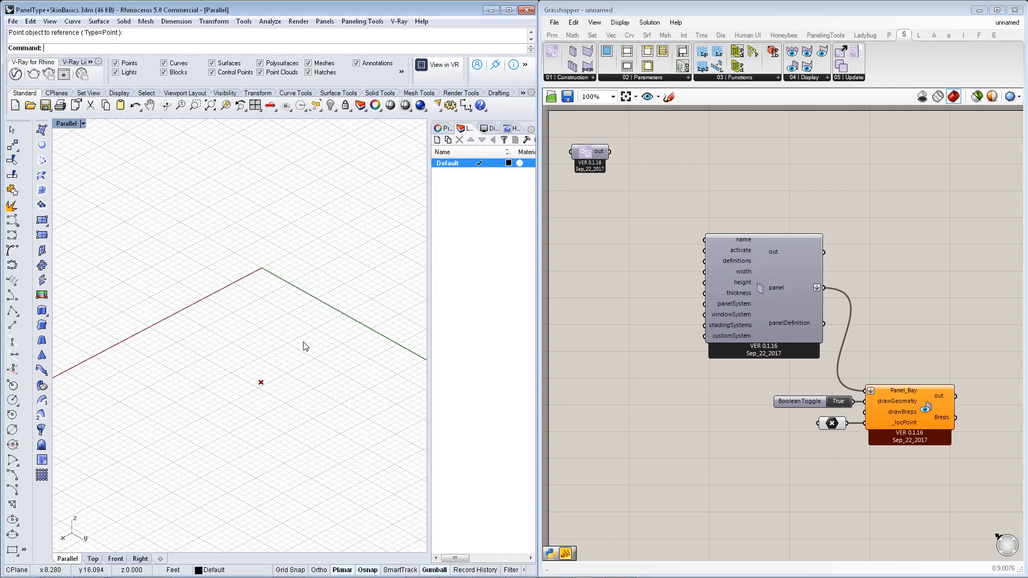
pyautogui.click(805, 287)
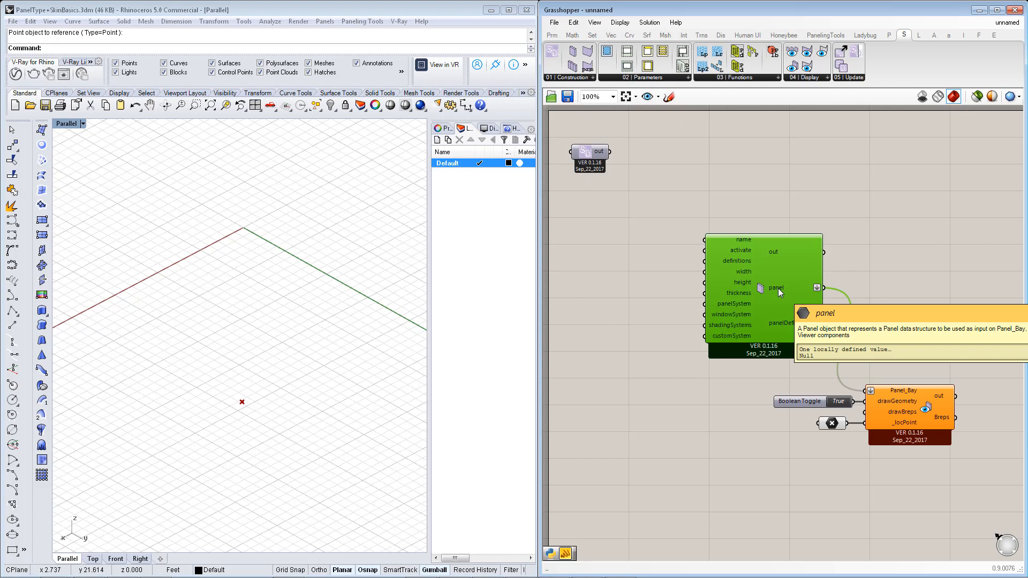
# Add a Boolean Toggle set to True, wire it to the panel component's activate input and align it beside that input
pyautogui.doubleClick(633, 249)
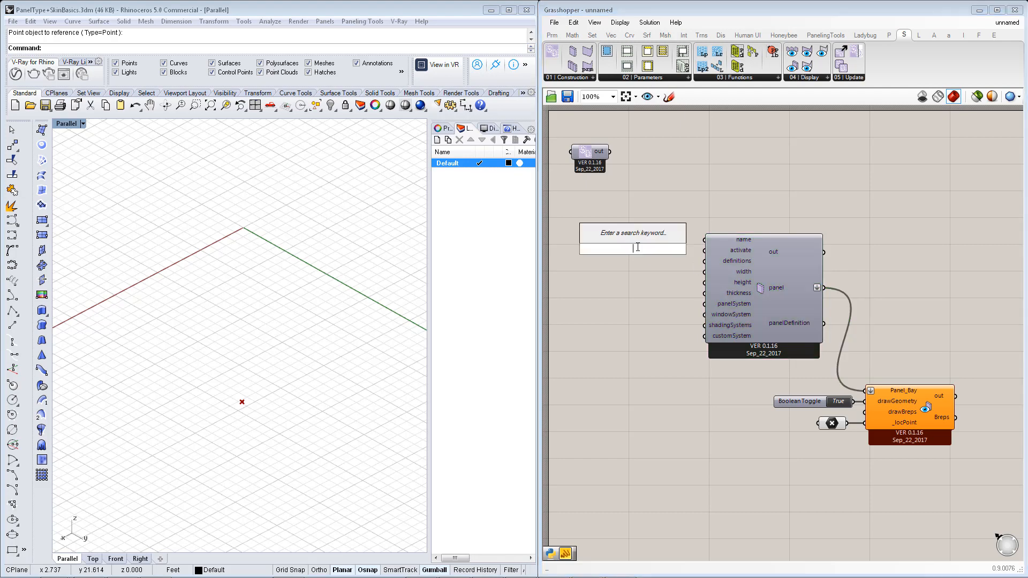
pyautogui.write('bool')
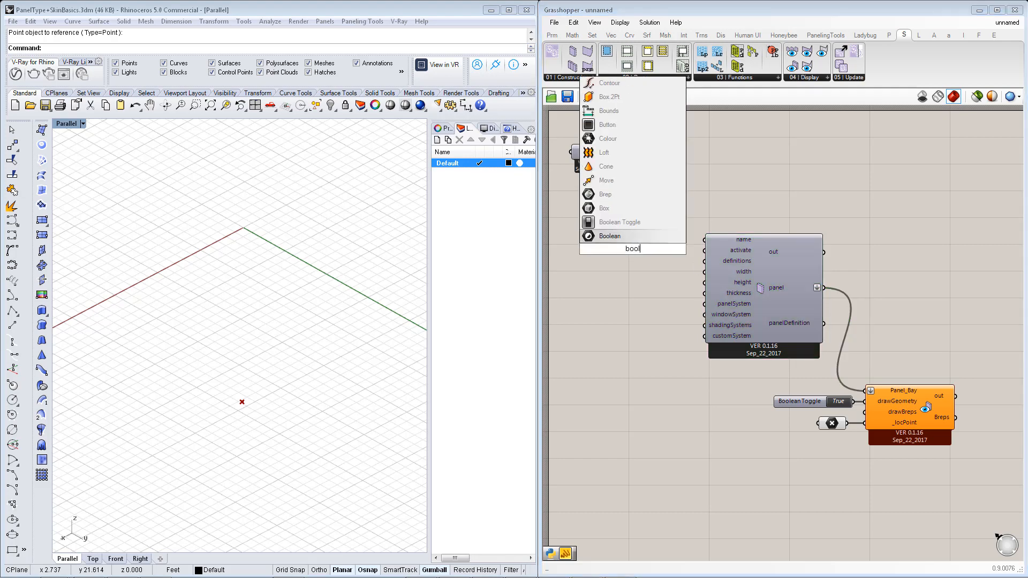
pyautogui.click(620, 222)
pyautogui.click(652, 241)
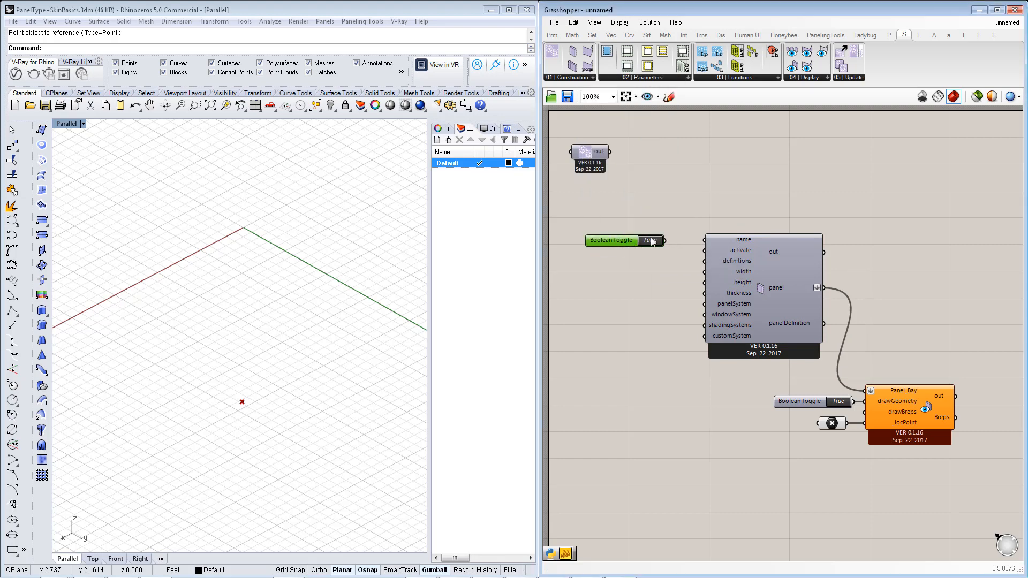
pyautogui.moveTo(667, 240); pyautogui.dragTo(705, 250)
pyautogui.moveTo(623, 242); pyautogui.dragTo(629, 253)
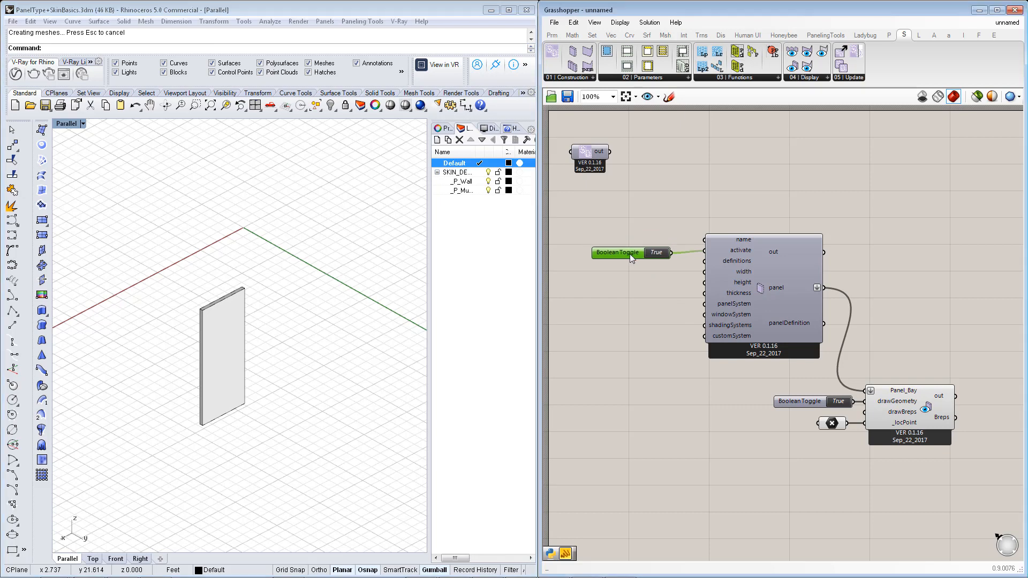
pyautogui.moveTo(316, 390); pyautogui.dragTo(289, 387, button='right')
pyautogui.scroll(2, 161, 375)
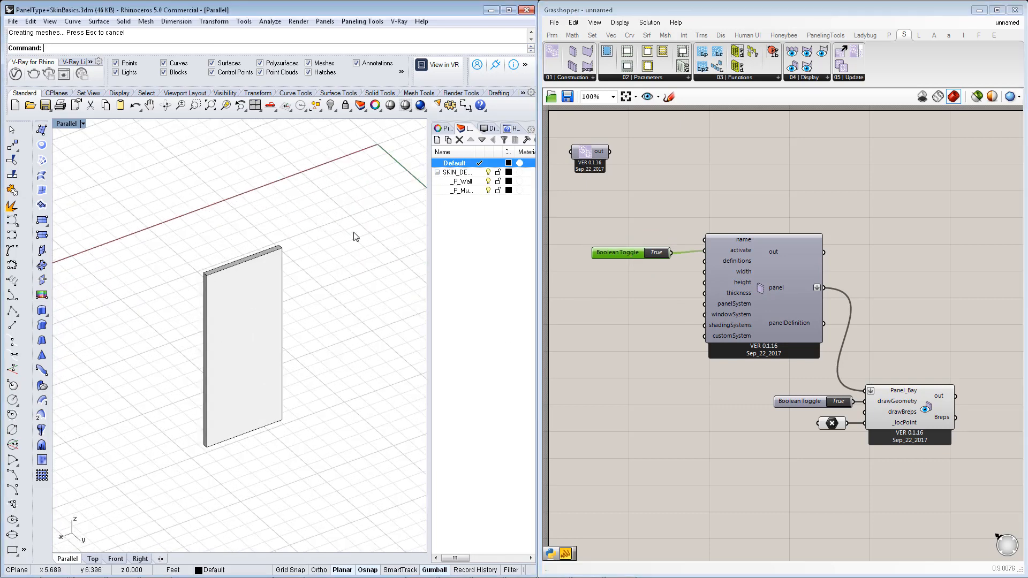
pyautogui.scroll(3, 240, 310)
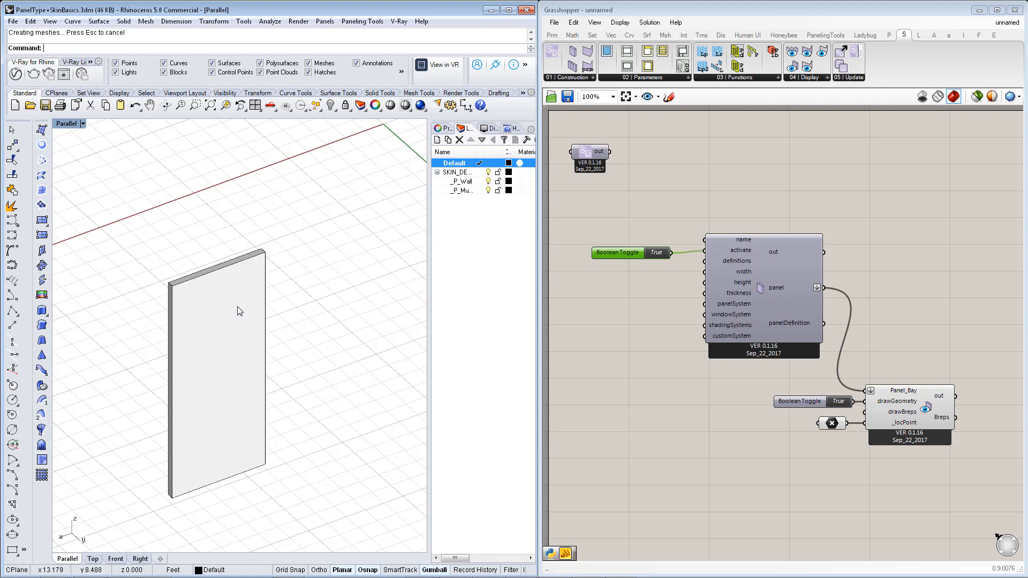
pyautogui.moveTo(635, 253); pyautogui.dragTo(643, 252)
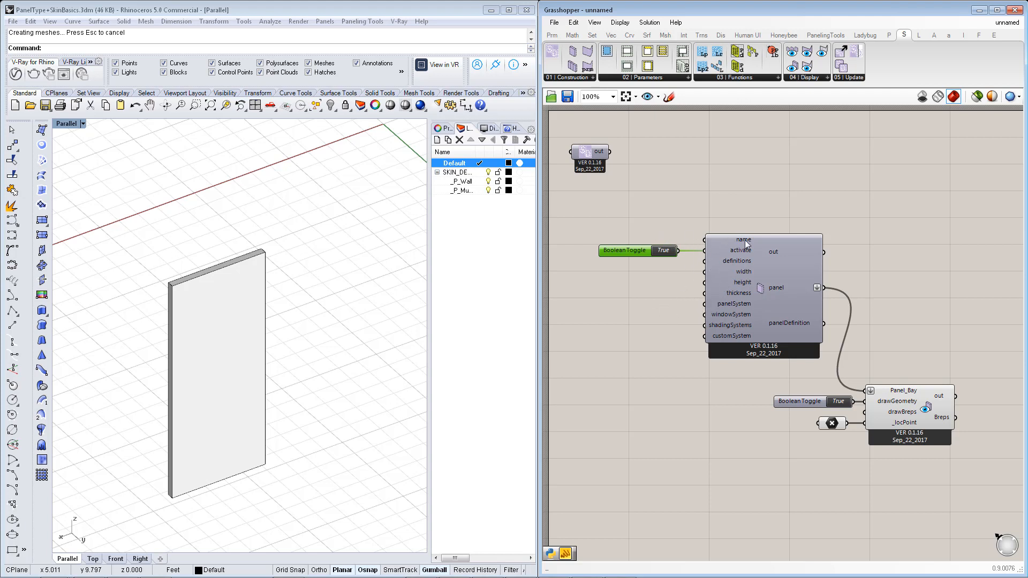
# Add a text panel containing "p-V", shrink it and wire it to the panel component's name input
pyautogui.doubleClick(662, 227)
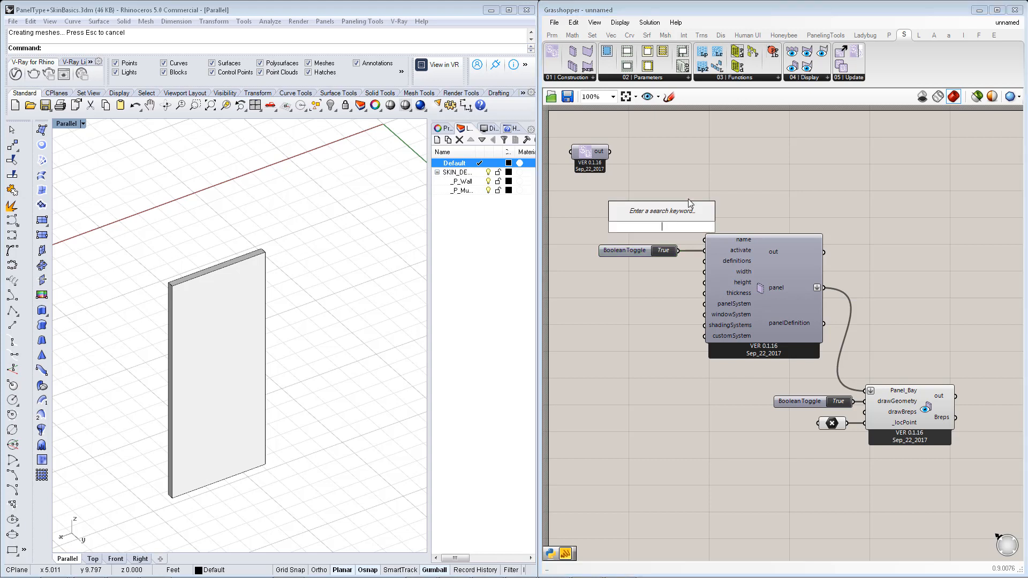
pyautogui.write('"p-')
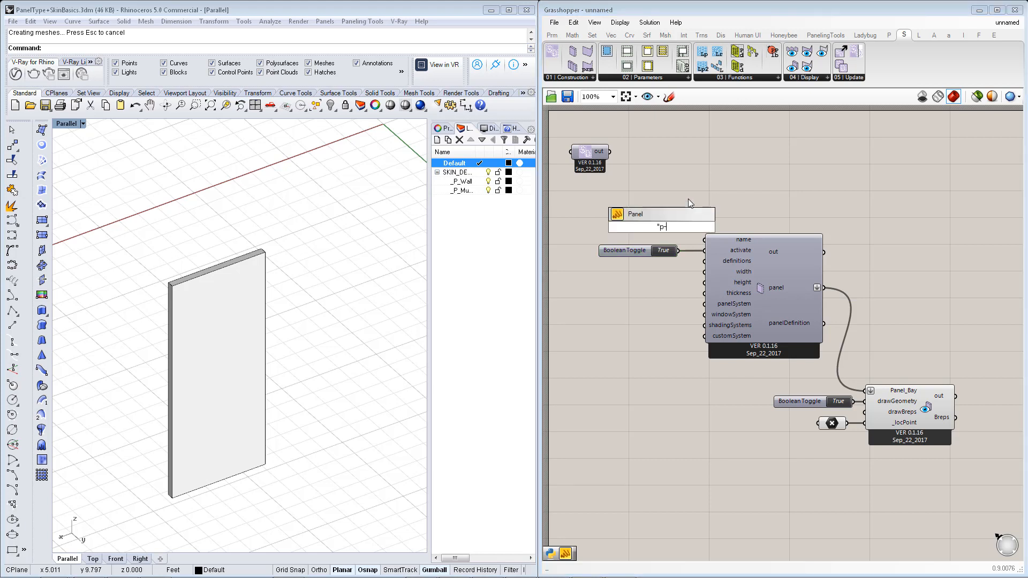
pyautogui.write('V')
pyautogui.press('Return')
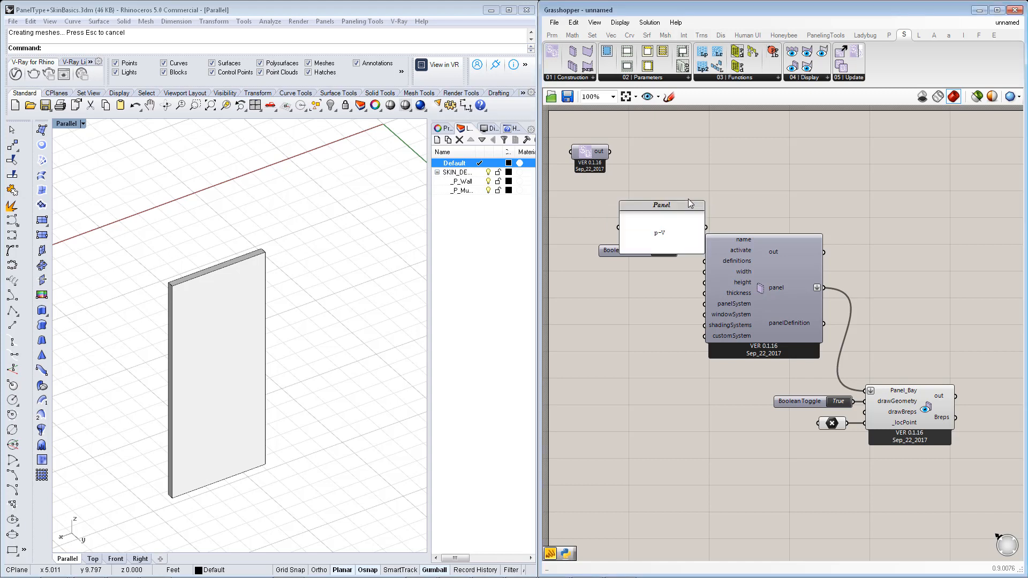
pyautogui.moveTo(703, 253)
pyautogui.mouseDown()
pyautogui.moveTo(685, 220)
pyautogui.moveTo(677, 231)
pyautogui.moveTo(704, 241)
pyautogui.mouseUp()
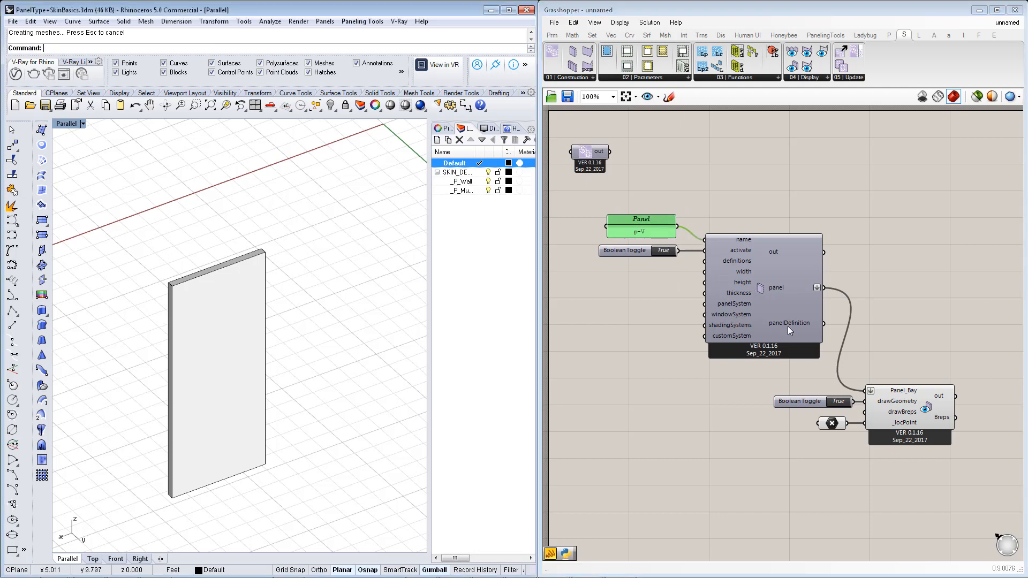
# Add a number slider, wire it to the panel component's width input and set it to 5.0
pyautogui.moveTo(788, 326)
pyautogui.doubleClick(637, 280)
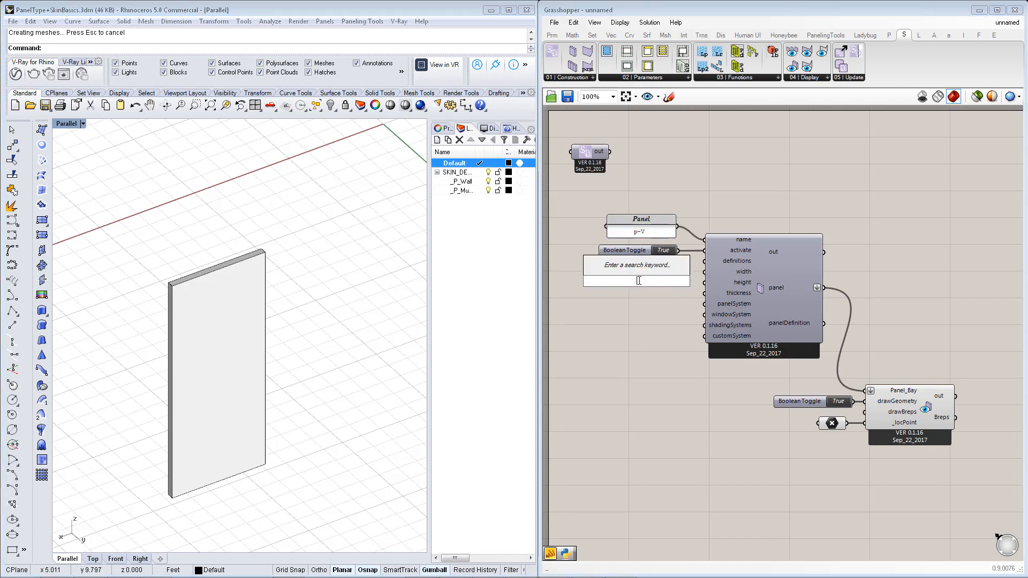
pyautogui.write('.56')
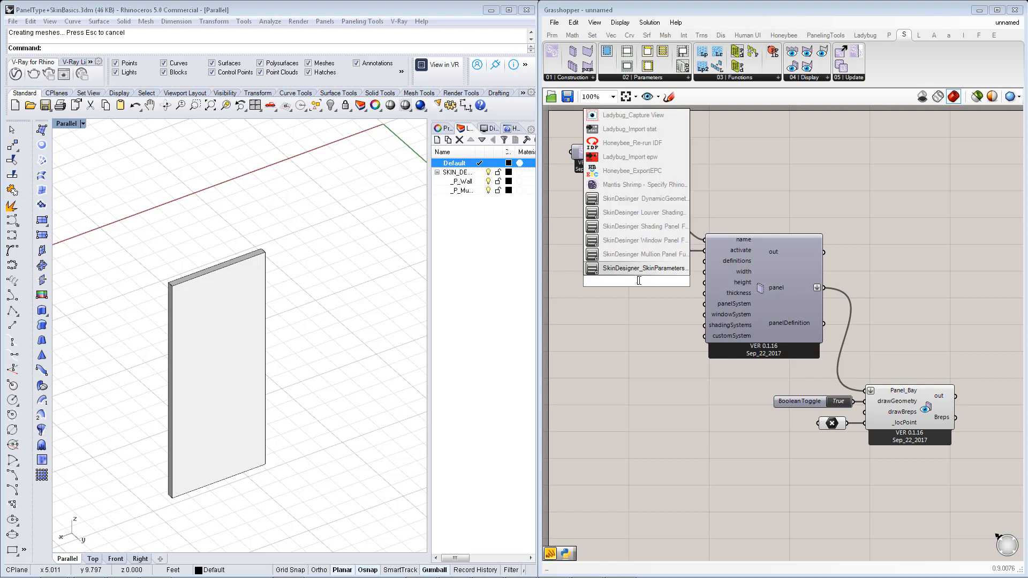
pyautogui.press('Return')
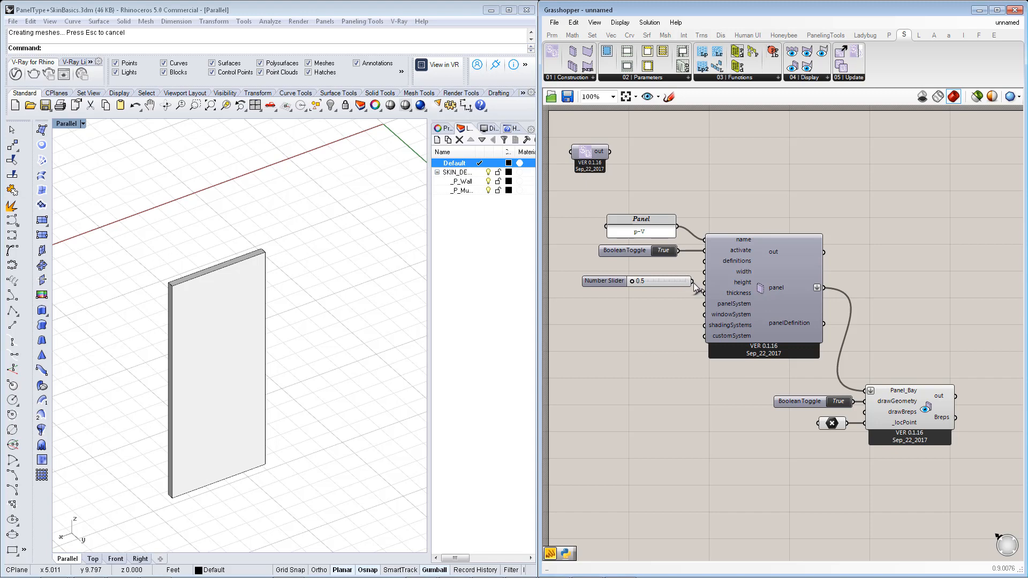
pyautogui.moveTo(691, 281)
pyautogui.mouseDown()
pyautogui.moveTo(704, 271)
pyautogui.moveTo(650, 275)
pyautogui.moveTo(676, 280)
pyautogui.mouseUp()
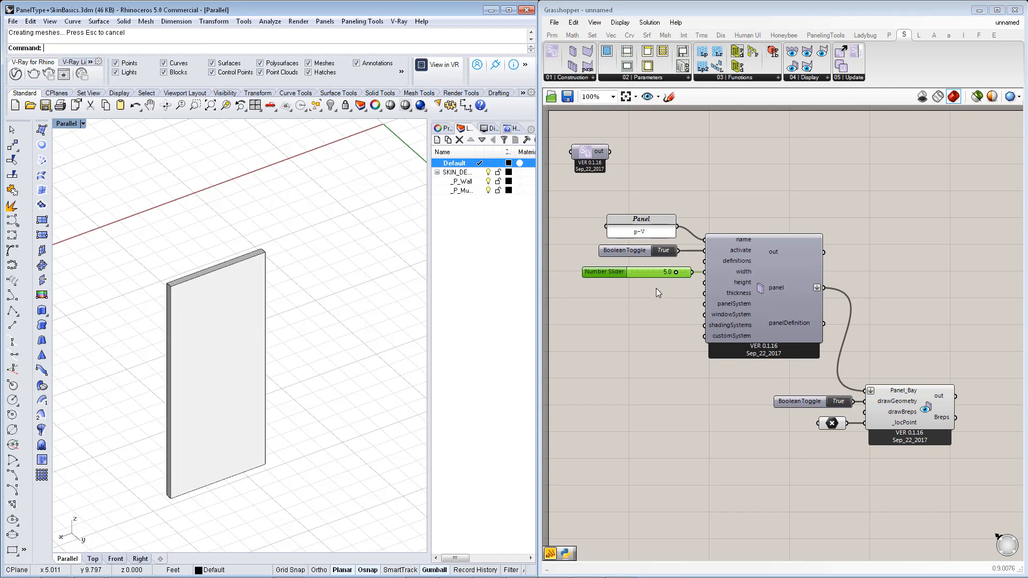
# Add a text panel containing 10+8/12, shrink it, wire it to the panel component's height input and align it under the width slider
pyautogui.doubleClick(656, 288)
pyautogui.write('"10+8')
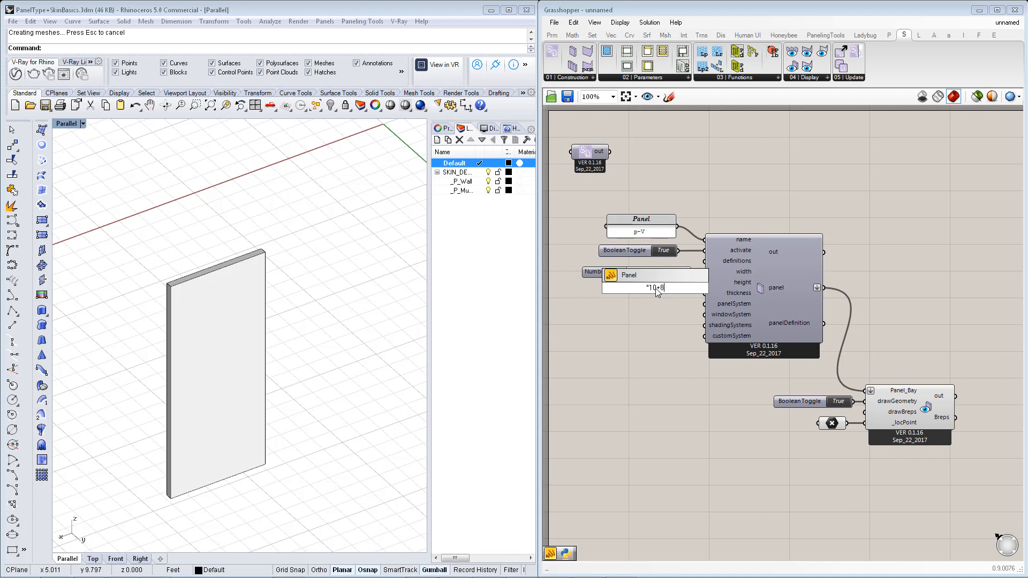
pyautogui.write('/12')
pyautogui.press('Return')
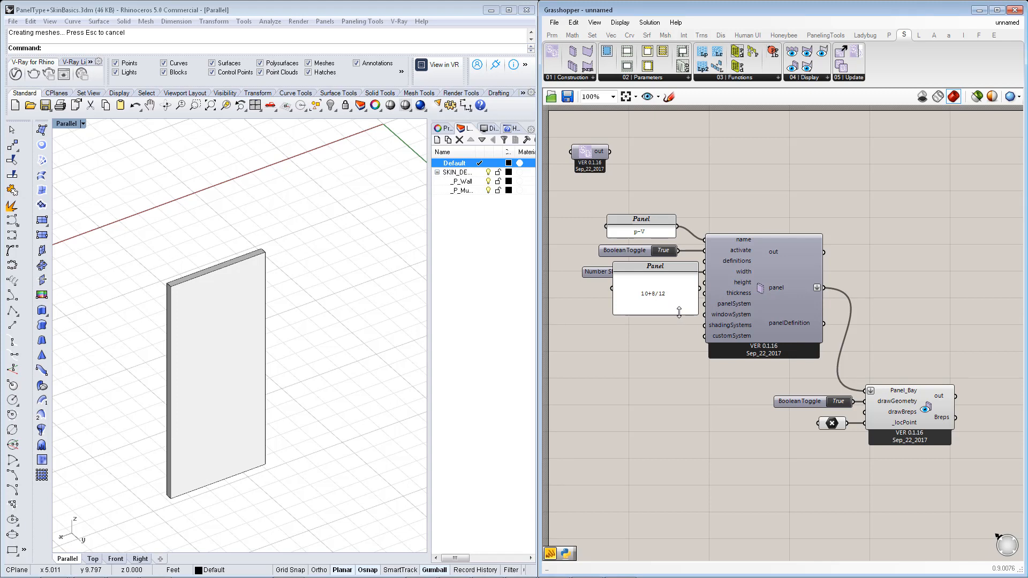
pyautogui.moveTo(679, 316); pyautogui.dragTo(704, 284)
pyautogui.click(679, 272)
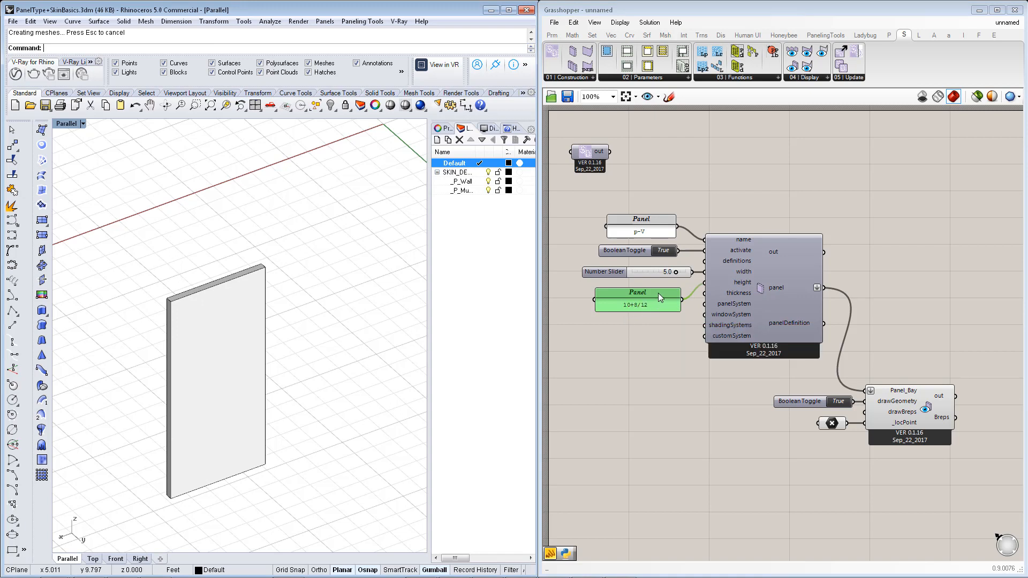
pyautogui.moveTo(658, 293); pyautogui.dragTo(669, 286)
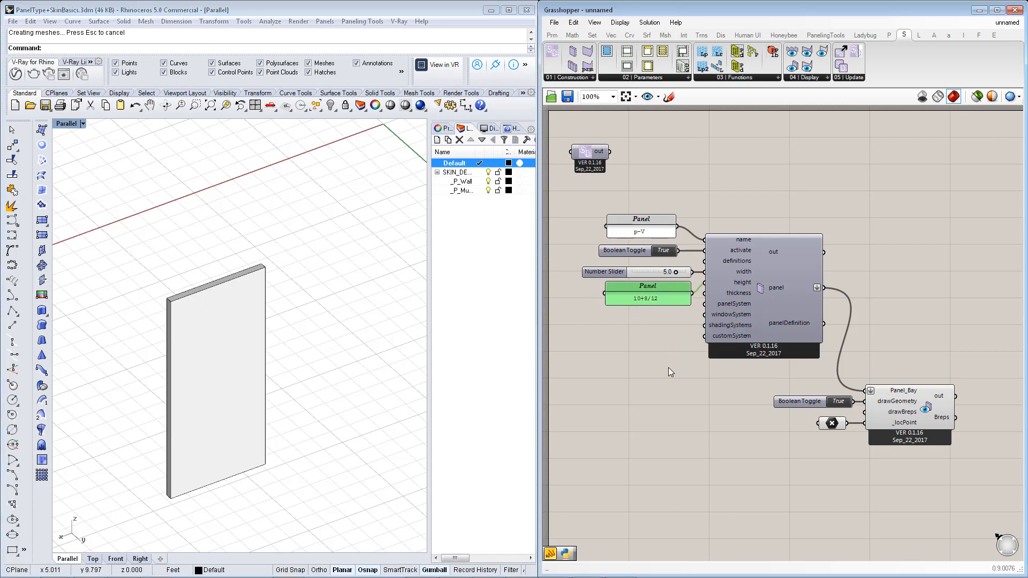
pyautogui.doubleClick(651, 347)
pyautogui.write('.4/12')
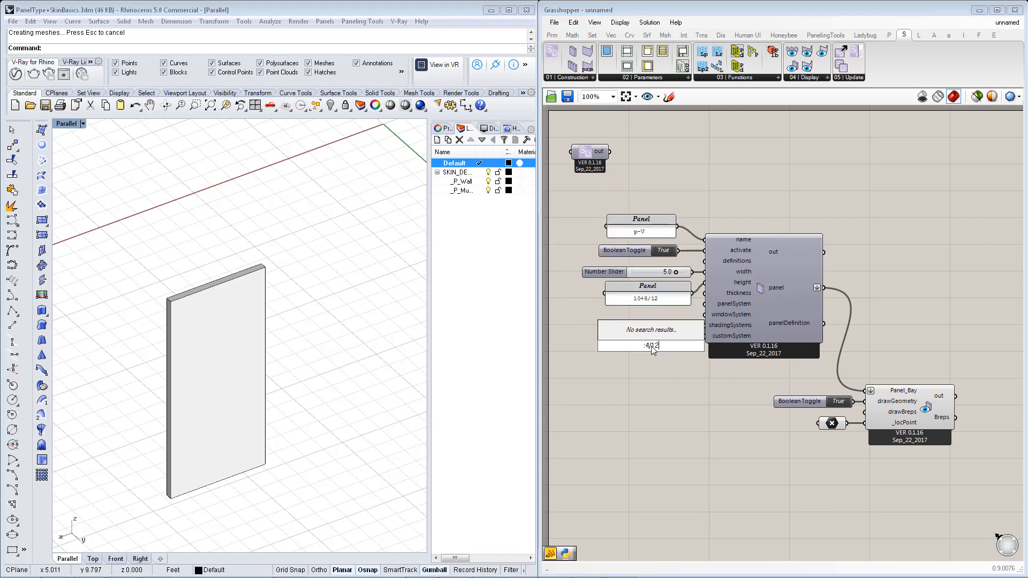
pyautogui.press('Escape')
# Add a text panel containing 4/12, shrink it and wire it to the panel component's thickness input
pyautogui.doubleClick(642, 313)
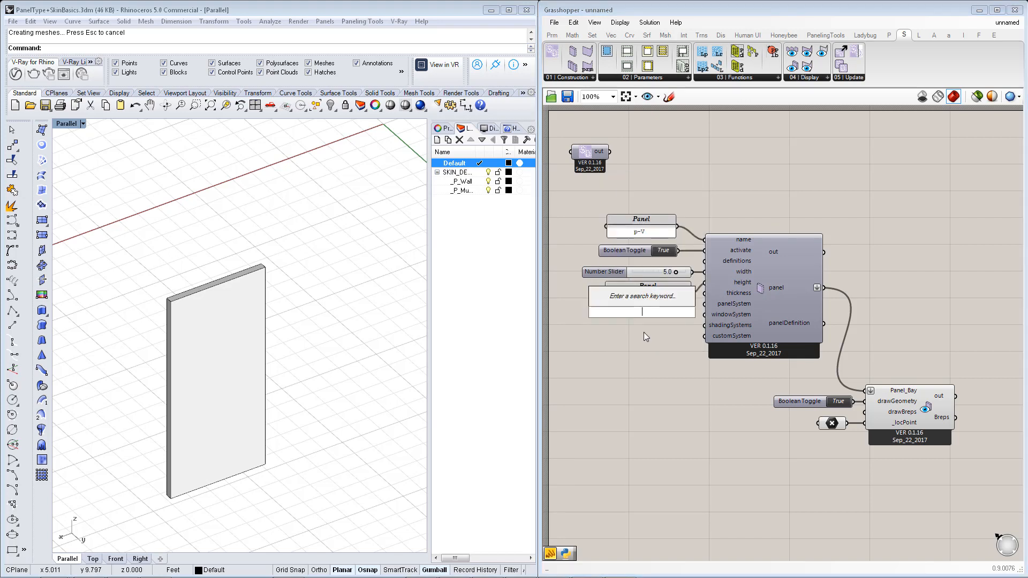
pyautogui.write('"')
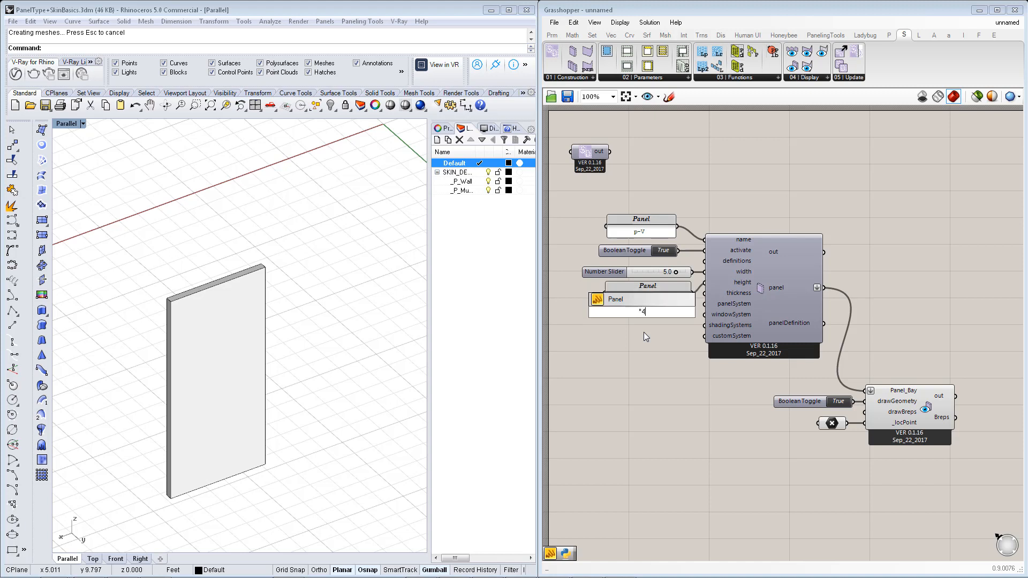
pyautogui.write('4/12')
pyautogui.press('Return')
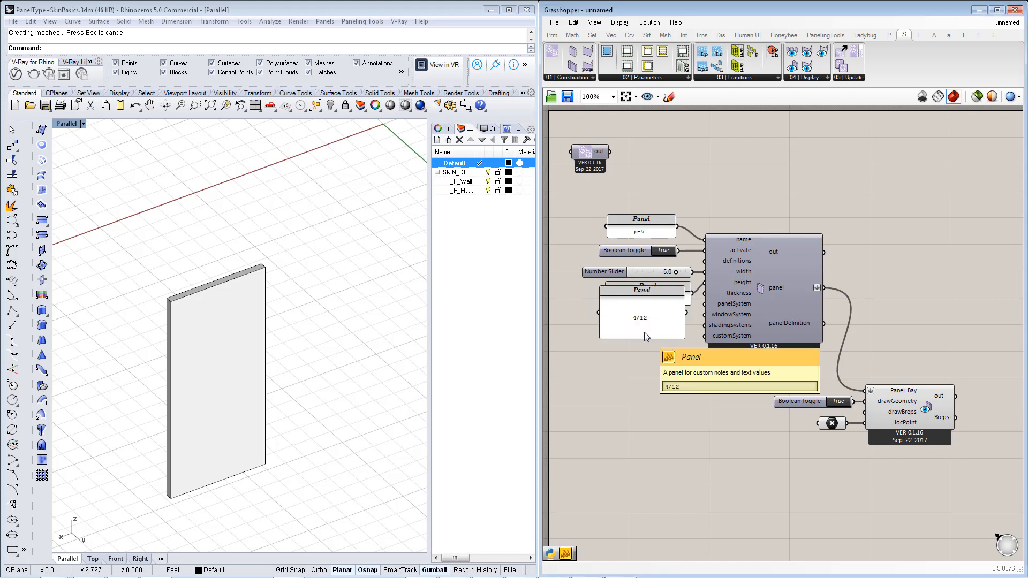
pyautogui.moveTo(666, 336); pyautogui.dragTo(704, 293)
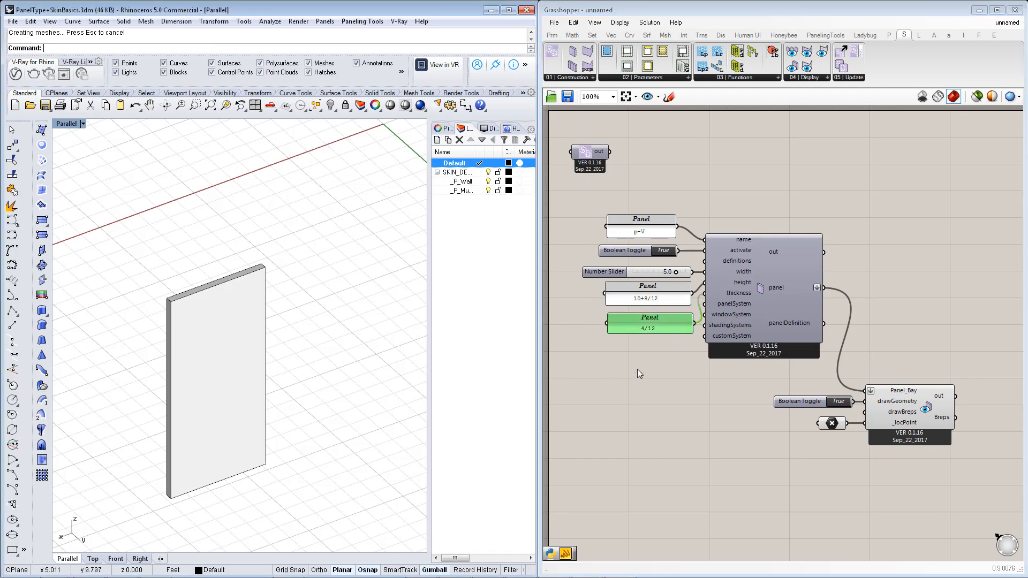
# Rearrange the canvas by raising the five parameter inputs and the initialization component, and shifting the panel component slightly away from its inputs
pyautogui.moveTo(571, 207); pyautogui.dragTo(696, 355)
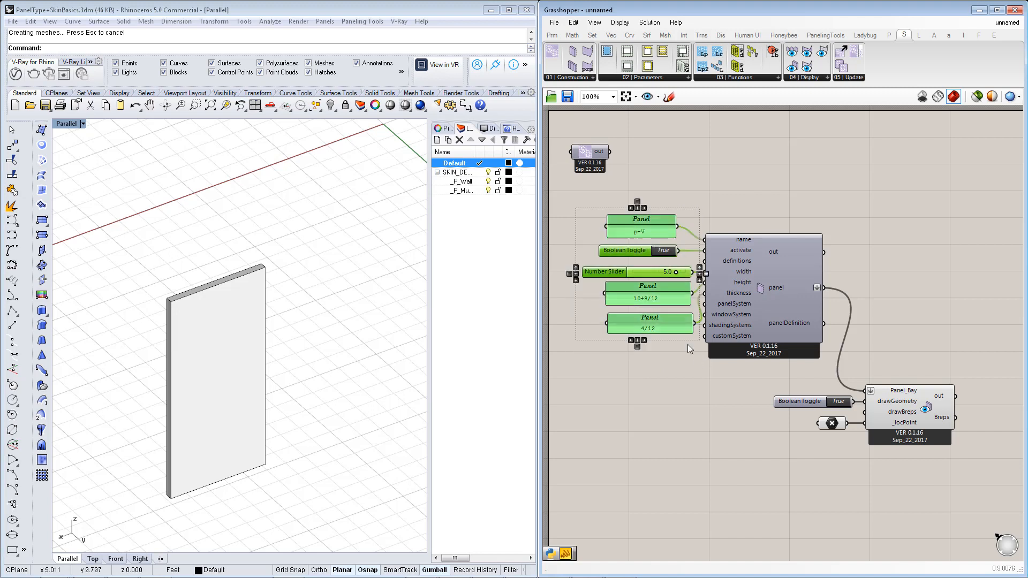
pyautogui.moveTo(662, 321); pyautogui.dragTo(659, 278)
pyautogui.moveTo(781, 286); pyautogui.dragTo(786, 292)
pyautogui.click(585, 157)
pyautogui.moveTo(585, 156); pyautogui.dragTo(579, 138)
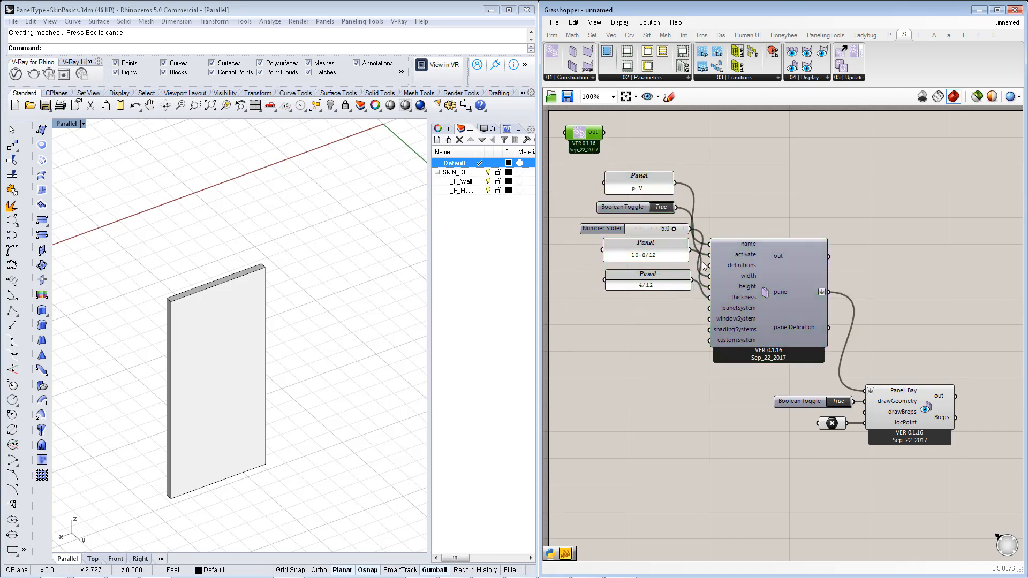
pyautogui.click(736, 261)
pyautogui.moveTo(737, 259); pyautogui.dragTo(744, 247)
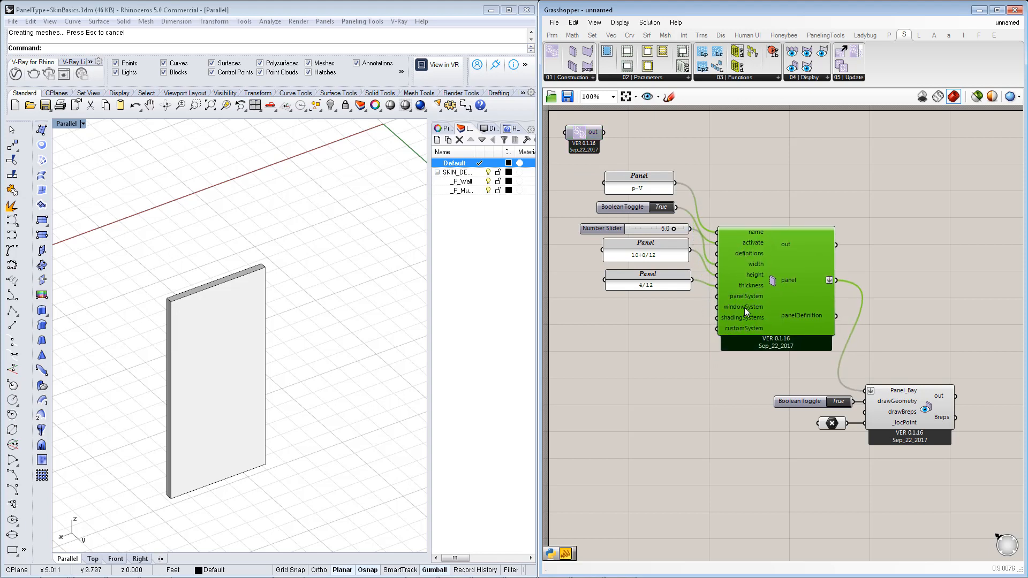
# Place a SkinDesigner_System-CurtainWall component below the parameter inputs and the system component with window frame and tile inputs beneath it
pyautogui.moveTo(721, 292)
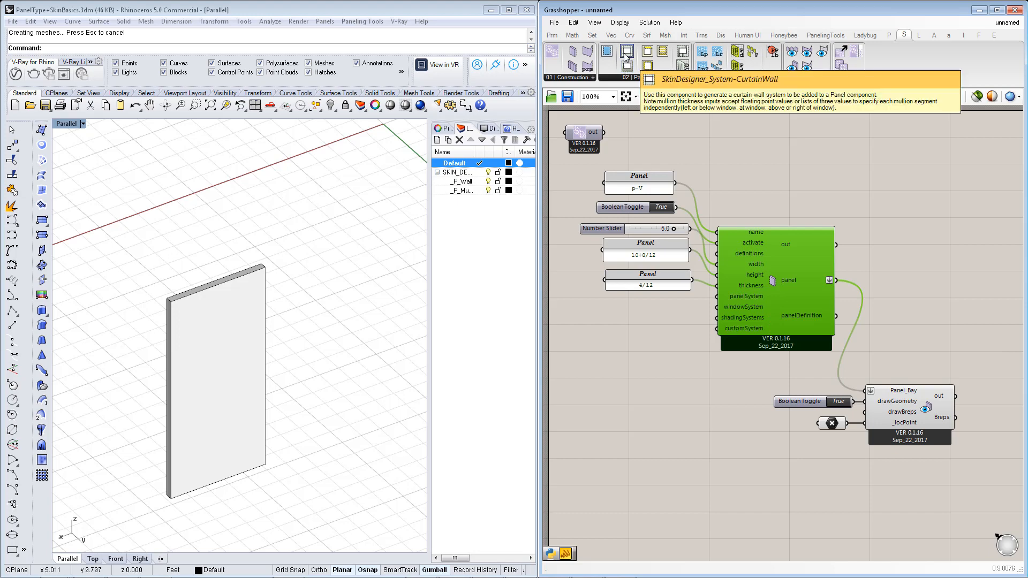
pyautogui.moveTo(625, 57); pyautogui.dragTo(628, 383)
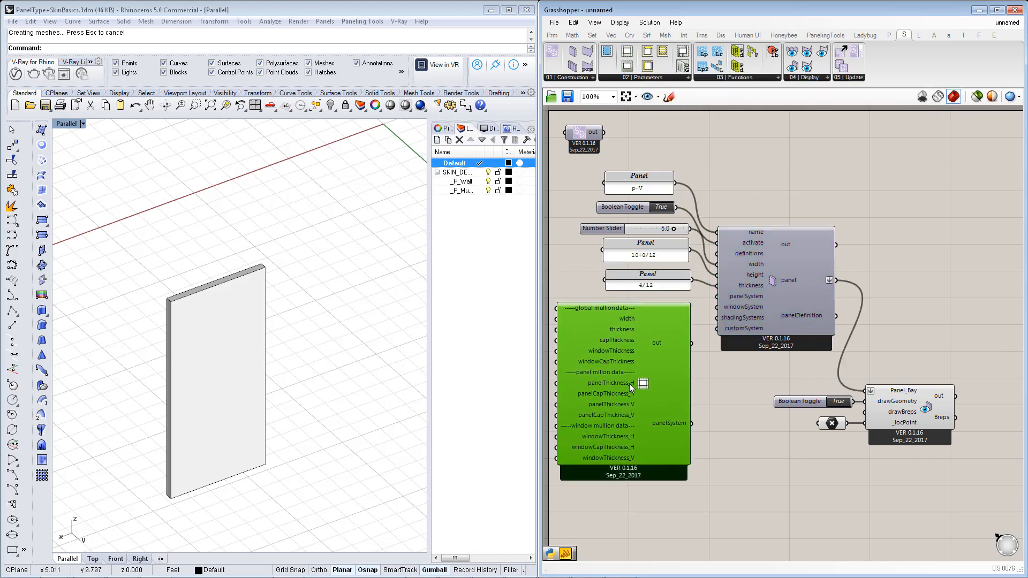
pyautogui.moveTo(627, 65); pyautogui.dragTo(643, 498)
pyautogui.moveTo(720, 461); pyautogui.dragTo(734, 323, button='right')
pyautogui.moveTo(706, 301); pyautogui.dragTo(691, 353)
pyautogui.moveTo(690, 354); pyautogui.dragTo(693, 452, button='right')
pyautogui.moveTo(735, 323); pyautogui.dragTo(768, 363, button='right')
pyautogui.scroll(1, 697, 339)
pyautogui.moveTo(799, 253); pyautogui.dragTo(811, 239)
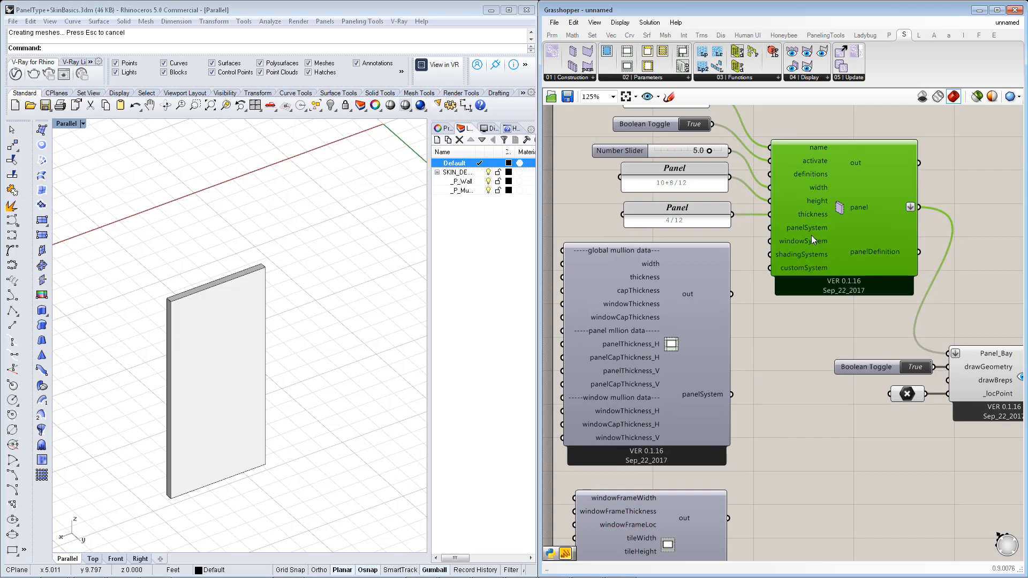
# Remove the curtain-wall component's inputs from windowCapThickness through windowThickness_V, keeping only the global mullion inputs down to windowThickness
pyautogui.click(651, 381)
pyautogui.scroll(1, 657, 380)
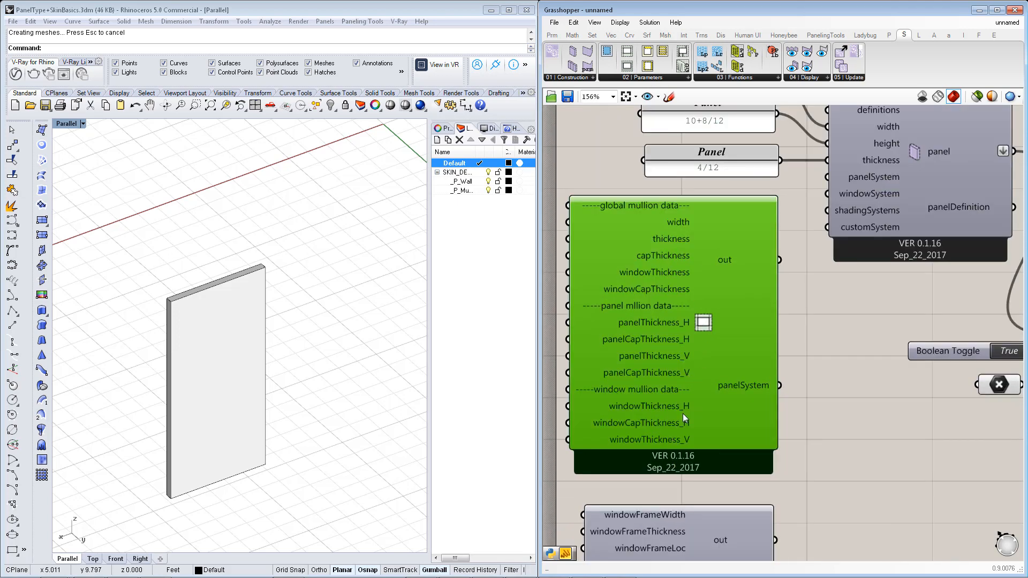
pyautogui.scroll(3, 686, 442)
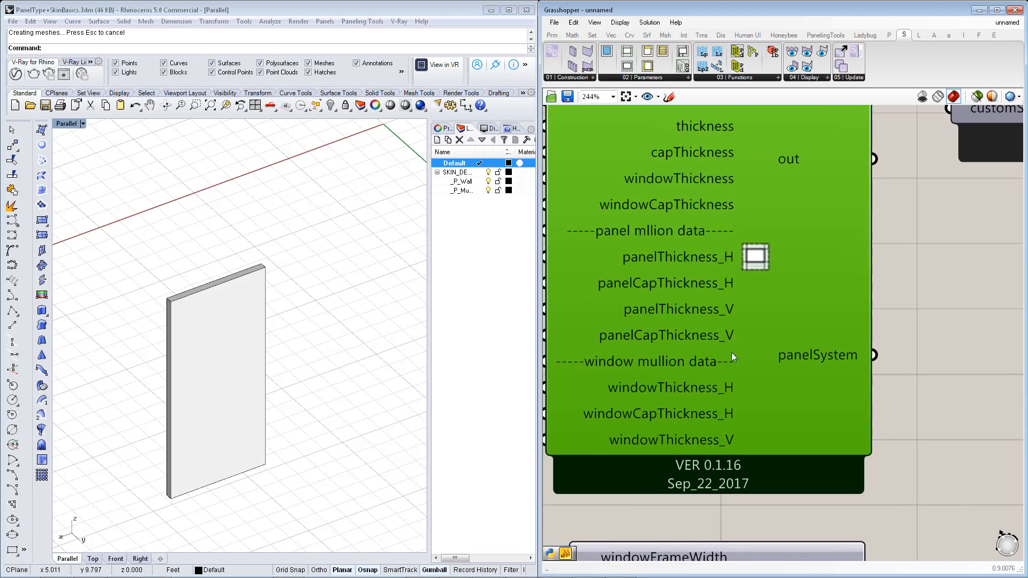
pyautogui.moveTo(731, 356); pyautogui.dragTo(733, 378, button='right')
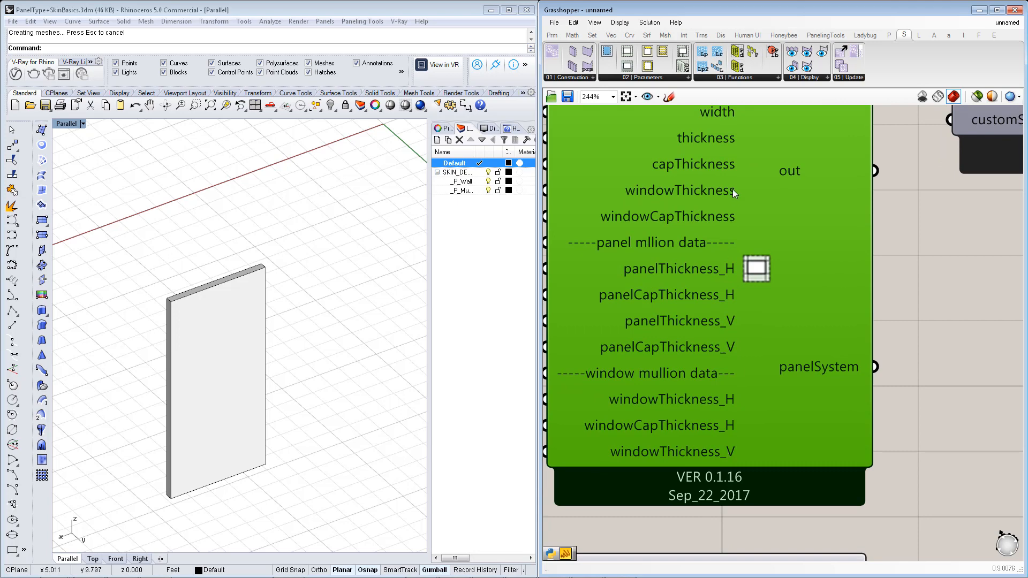
pyautogui.scroll(1, 725, 503)
pyautogui.scroll(1, 748, 427)
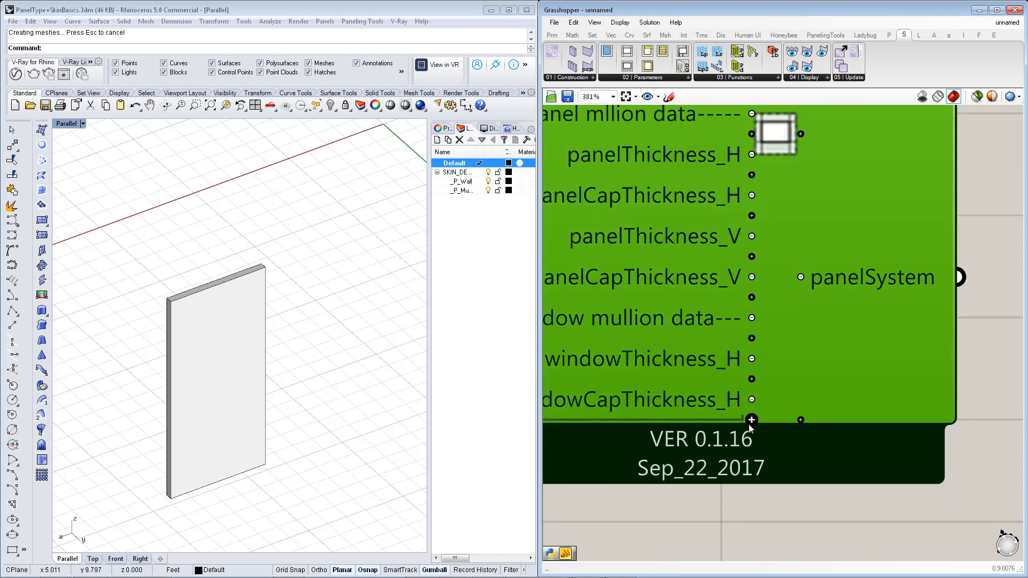
pyautogui.click(752, 400)
pyautogui.click(751, 379)
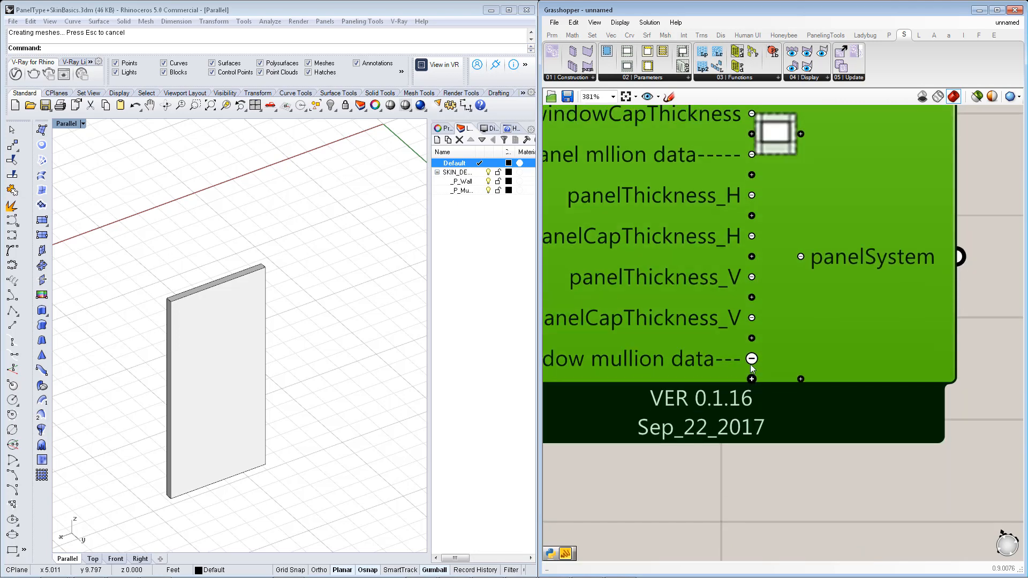
pyautogui.click(752, 361)
pyautogui.click(751, 339)
pyautogui.click(752, 319)
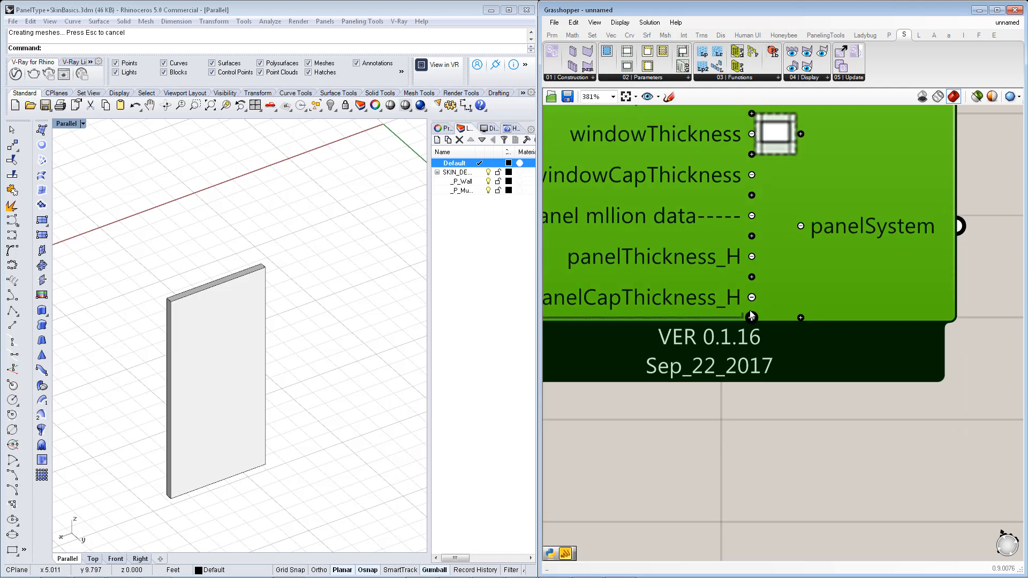
pyautogui.click(752, 299)
pyautogui.click(751, 277)
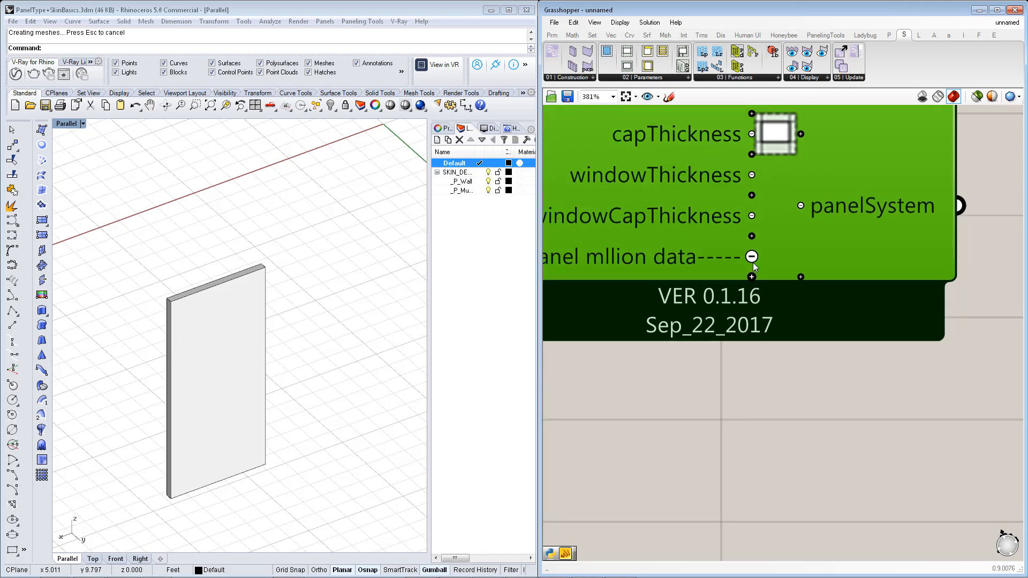
pyautogui.click(752, 255)
pyautogui.click(752, 236)
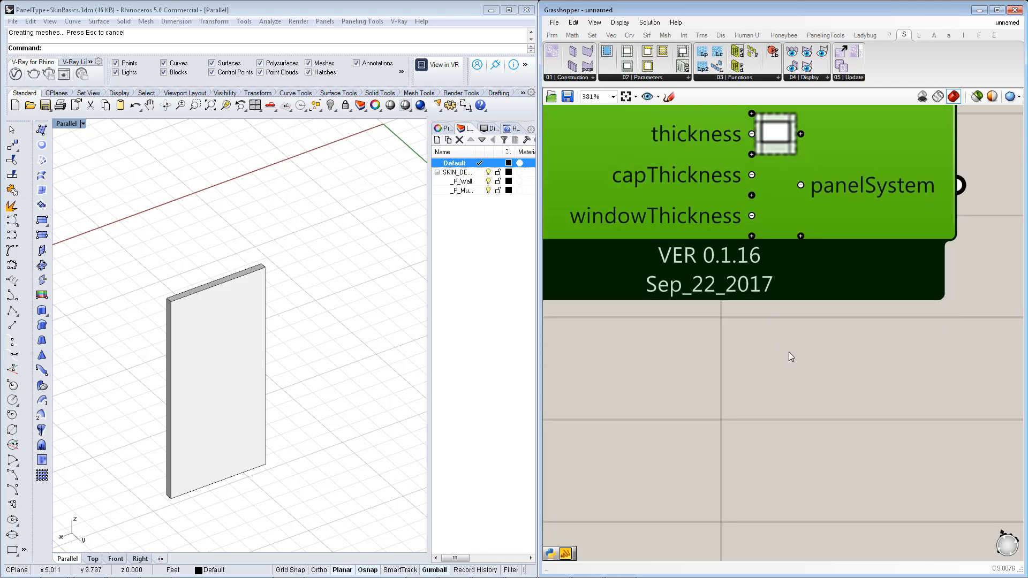
# Wire the curtain-wall component's panelSystem output to the panel component's panelSystem input
pyautogui.moveTo(790, 368); pyautogui.dragTo(813, 529, button='right')
pyautogui.scroll(-1, 792, 450)
pyautogui.moveTo(800, 433); pyautogui.dragTo(789, 403, button='right')
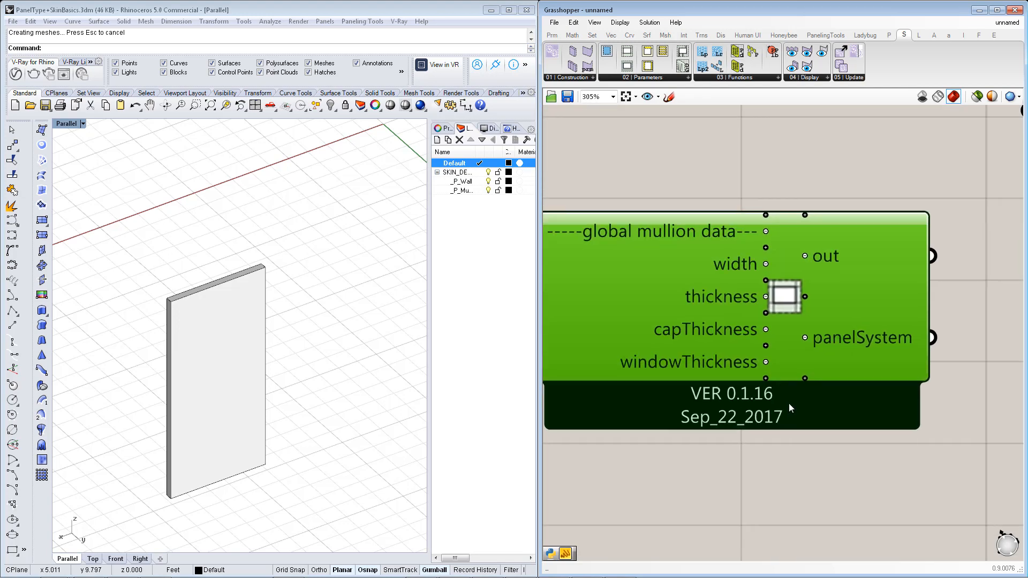
pyautogui.moveTo(846, 377); pyautogui.dragTo(822, 387, button='right')
pyautogui.scroll(-2, 878, 354)
pyautogui.moveTo(879, 346); pyautogui.dragTo(836, 410, button='right')
pyautogui.moveTo(791, 394); pyautogui.dragTo(862, 216)
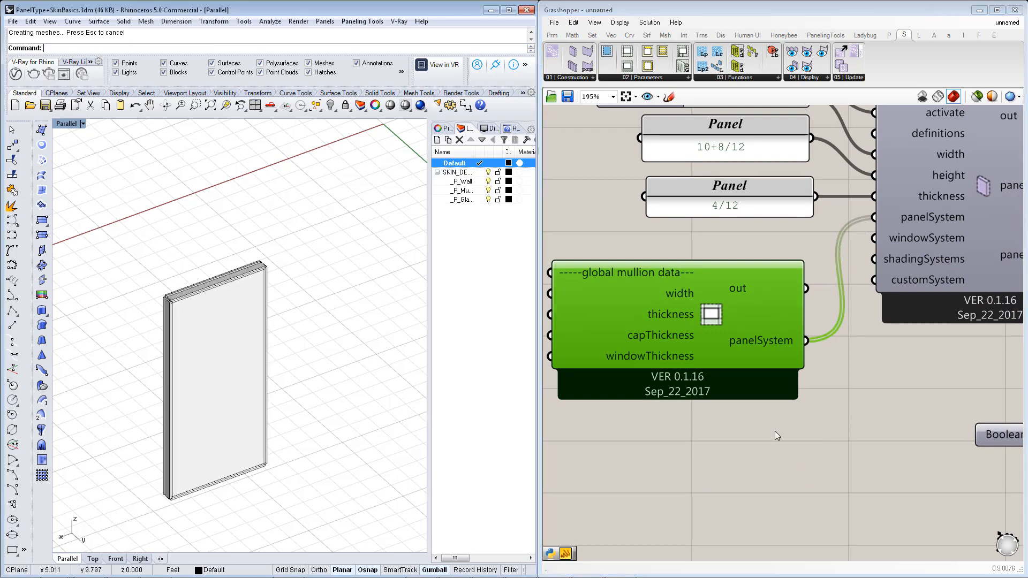
# Inspect the panel's mullion frame in Rhino from several angles and review the wiring from the panel component to the viewer
pyautogui.moveTo(245, 454); pyautogui.dragTo(266, 460, button='right')
pyautogui.scroll(5, 161, 480)
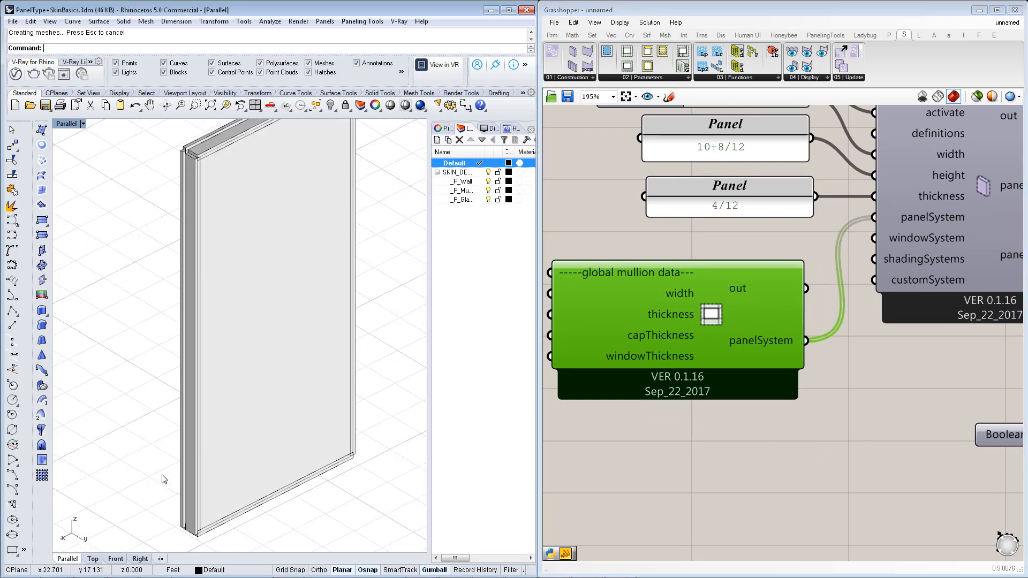
pyautogui.moveTo(178, 150); pyautogui.dragTo(290, 323, button='right')
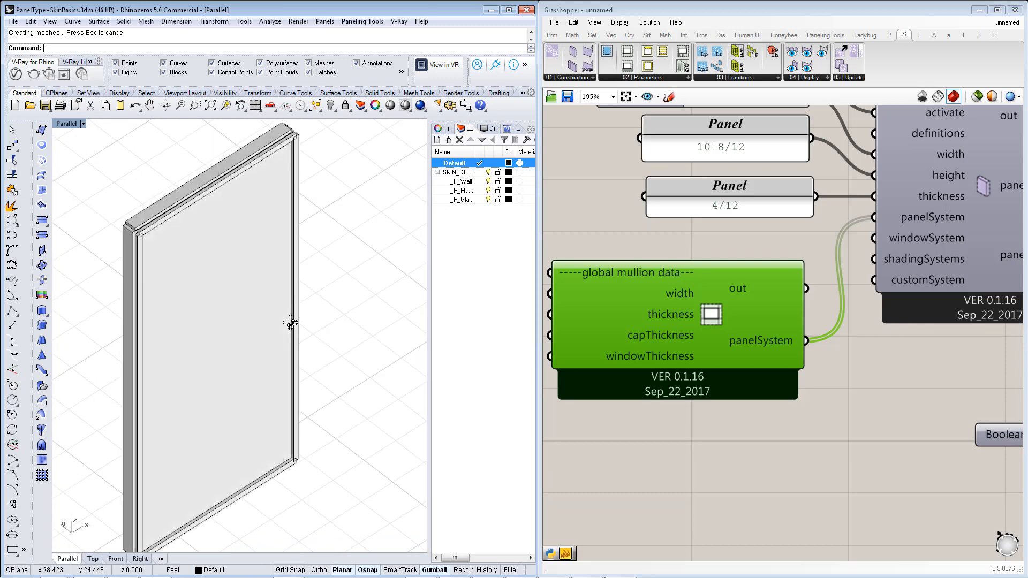
pyautogui.scroll(-4, 262, 526)
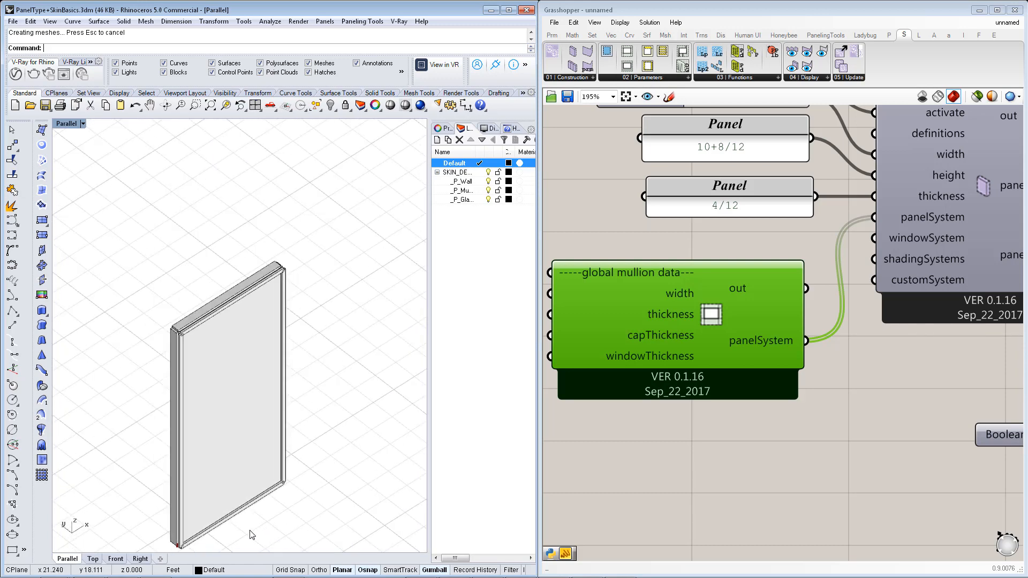
pyautogui.moveTo(251, 531); pyautogui.dragTo(247, 516, button='right')
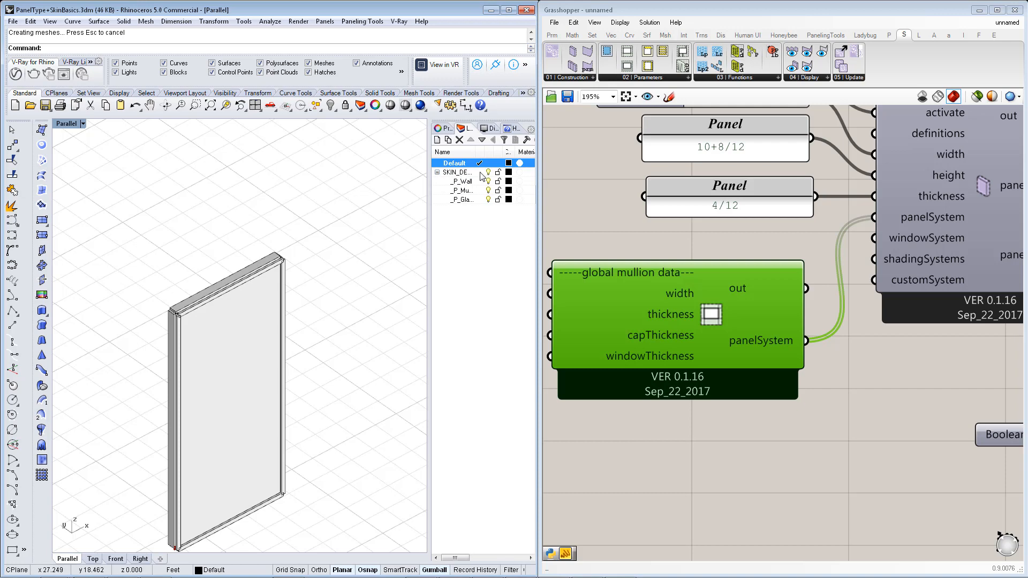
pyautogui.moveTo(841, 383); pyautogui.dragTo(694, 343, button='right')
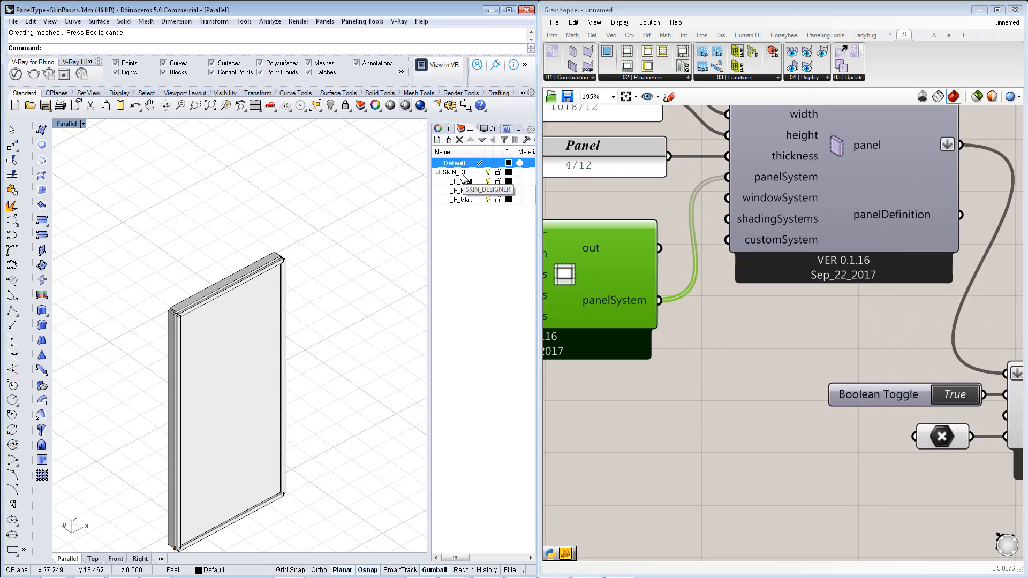
pyautogui.moveTo(826, 390); pyautogui.dragTo(709, 361, button='right')
pyautogui.moveTo(965, 392); pyautogui.dragTo(917, 370, button='right')
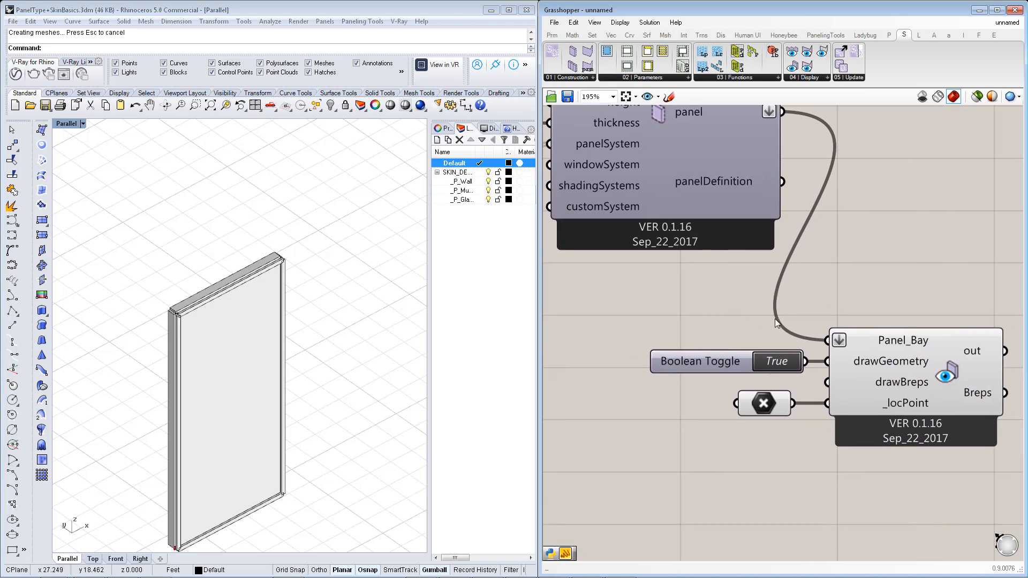
pyautogui.moveTo(731, 312); pyautogui.dragTo(763, 318, button='right')
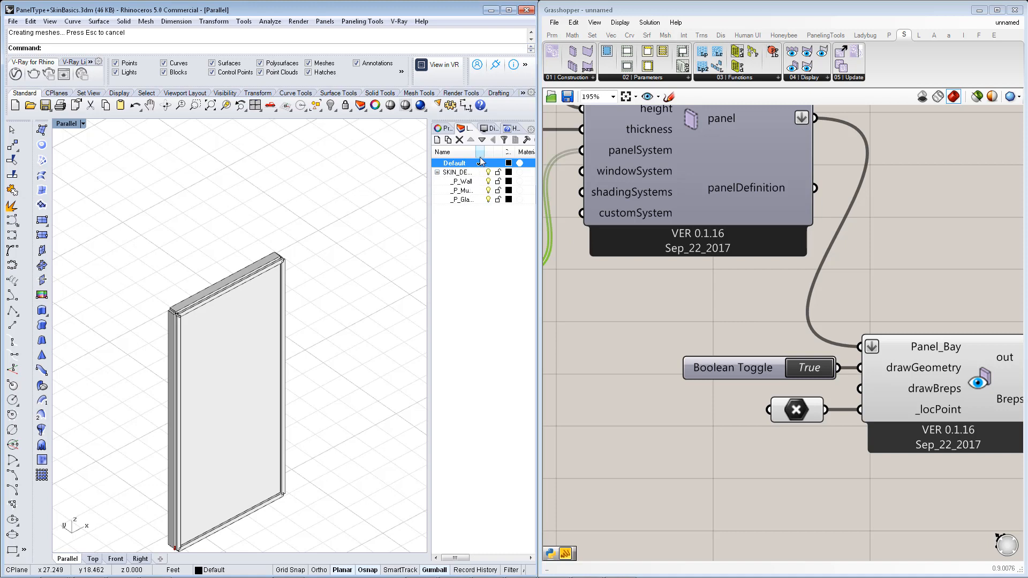
# Assign the Spandrel Glass material to the _P_Glass_SP layer in Rhino
pyautogui.moveTo(476, 150); pyautogui.dragTo(487, 150)
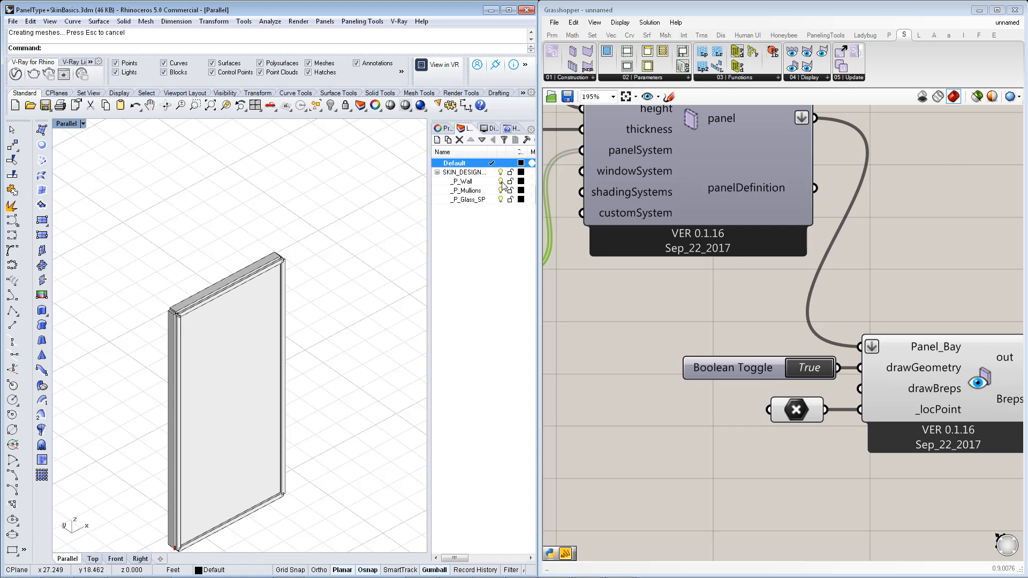
pyautogui.click(531, 202)
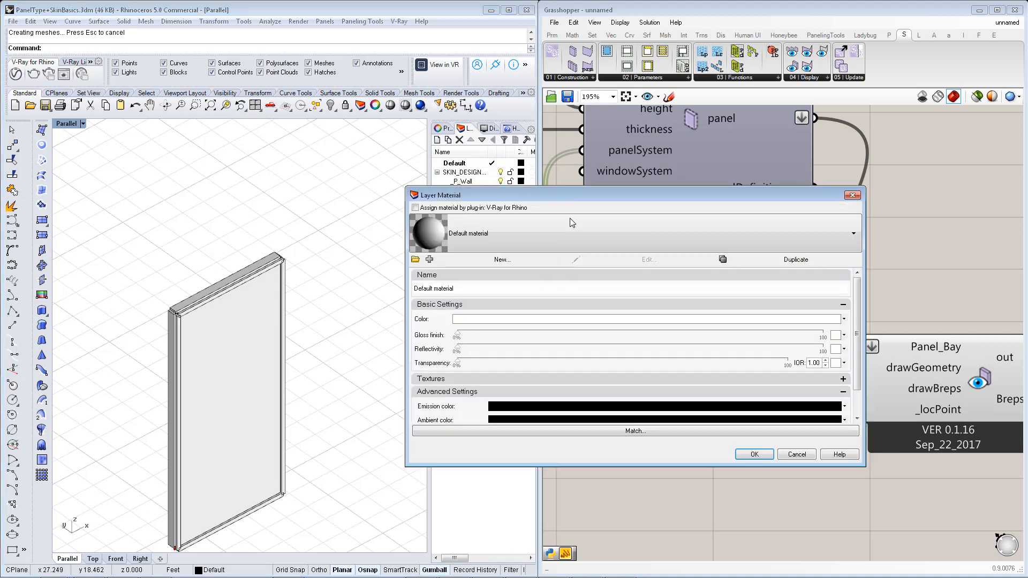
pyautogui.click(570, 219)
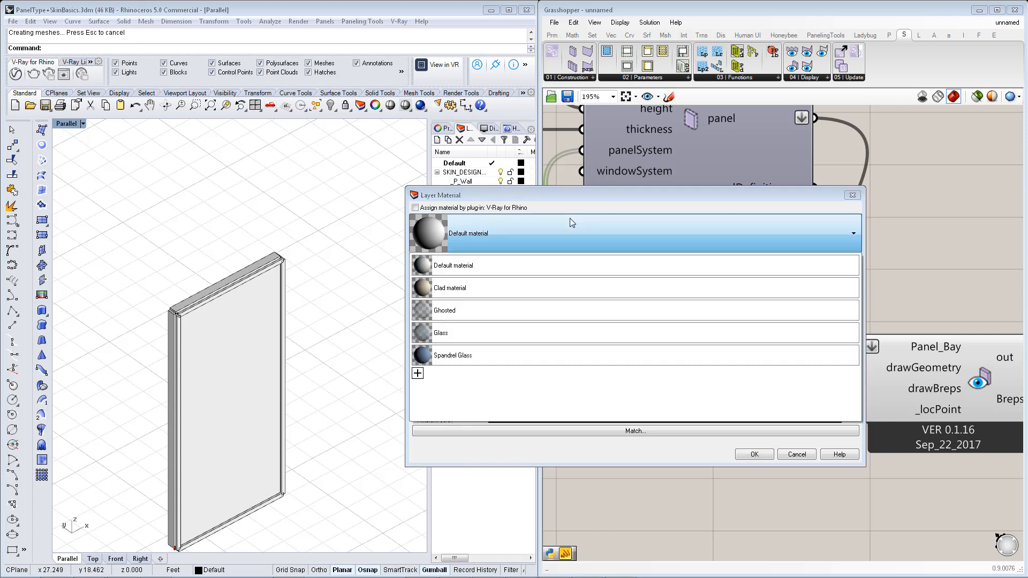
pyautogui.click(539, 356)
pyautogui.click(754, 455)
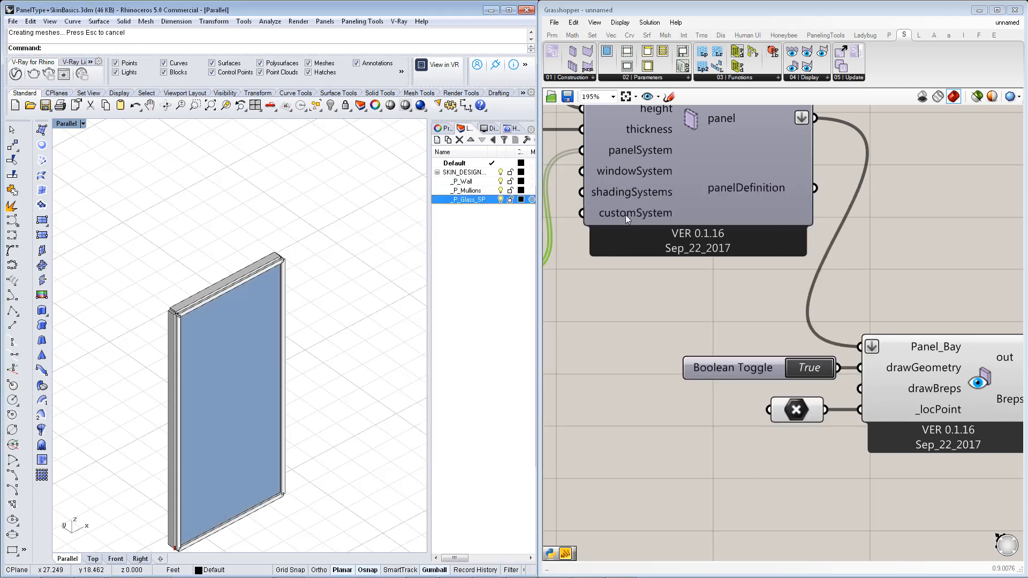
# Examine the spandrel-glass panel in Rhino from several angles and review the viewer component's inputs
pyautogui.moveTo(240, 275); pyautogui.dragTo(218, 374, button='right')
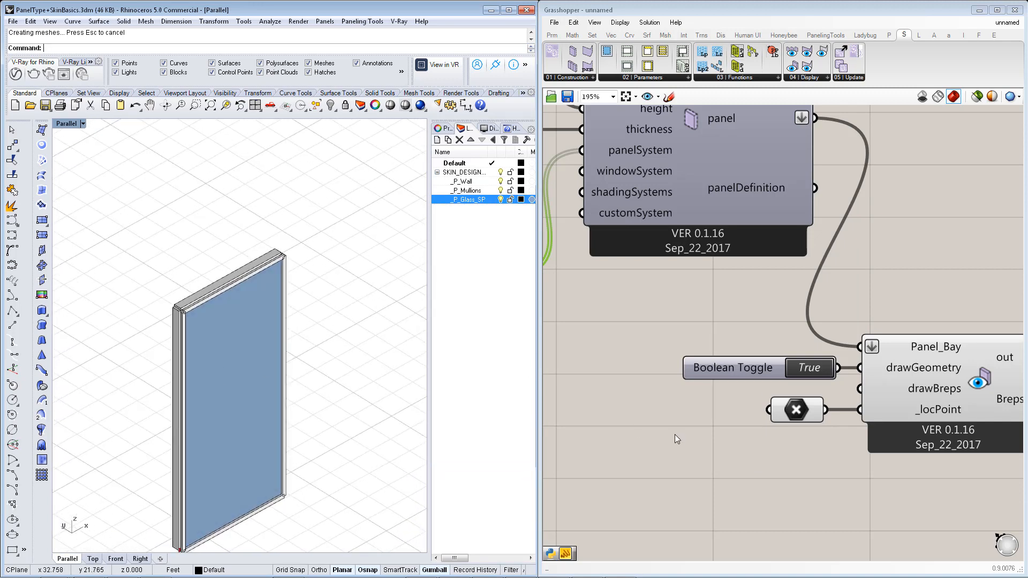
pyautogui.moveTo(675, 434); pyautogui.dragTo(662, 396, button='right')
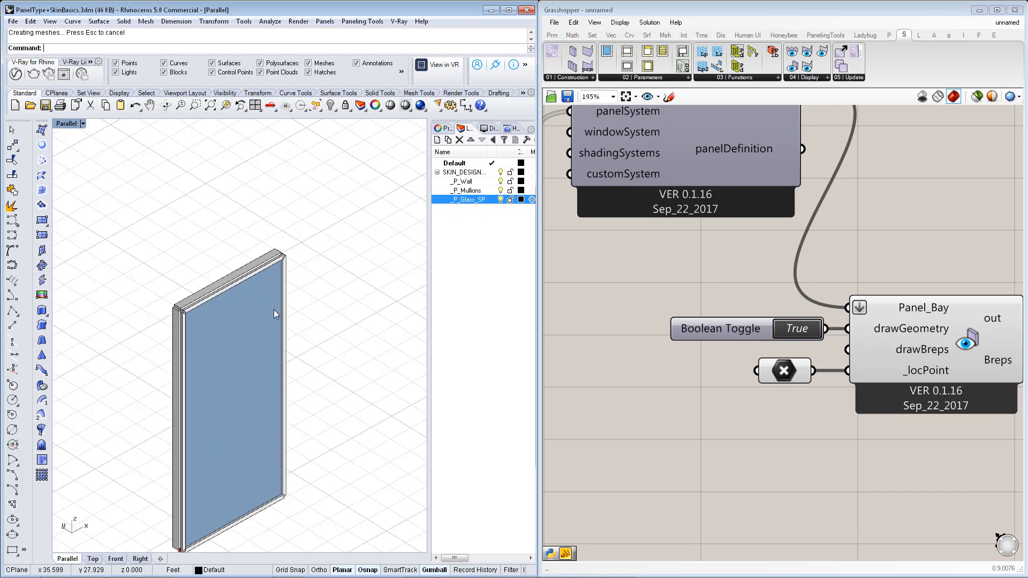
pyautogui.moveTo(238, 356); pyautogui.dragTo(230, 359, button='right')
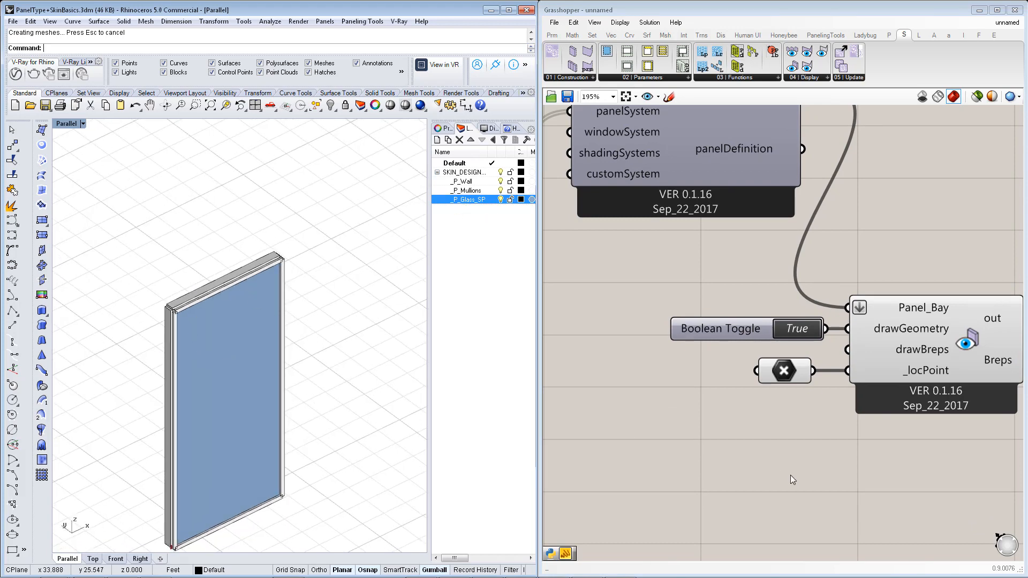
pyautogui.moveTo(786, 461); pyautogui.dragTo(780, 417, button='right')
pyautogui.scroll(-1, 733, 369)
pyautogui.moveTo(179, 324); pyautogui.dragTo(397, 351, button='right')
pyautogui.moveTo(859, 451); pyautogui.dragTo(878, 401, button='right')
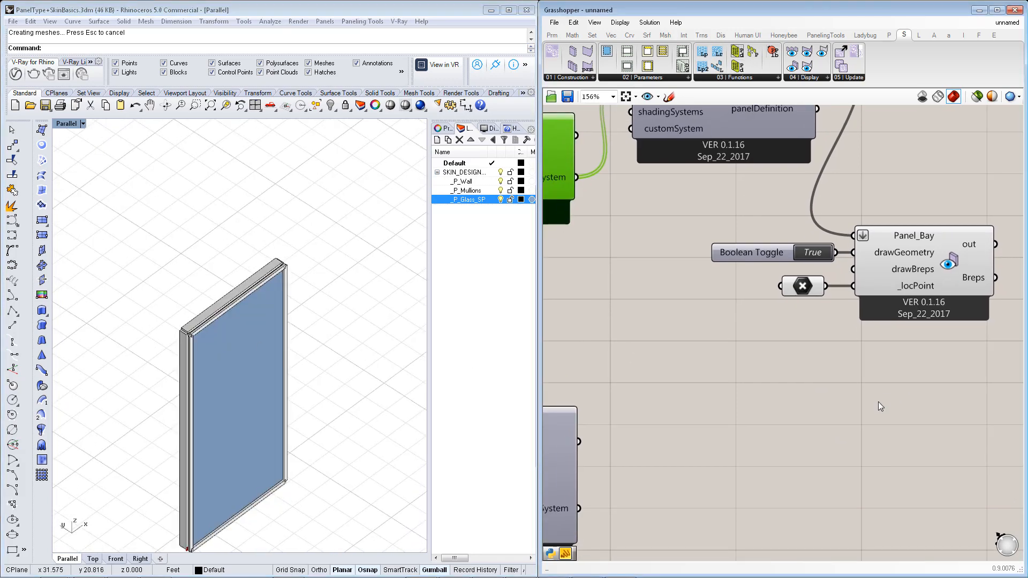
# Place a SkinDesigner window component below the curtain-wall component and wire its windowSystem output to the panel component's windowSystem input
pyautogui.scroll(-2, 878, 401)
pyautogui.moveTo(736, 418); pyautogui.dragTo(737, 357, button='right')
pyautogui.click(727, 431)
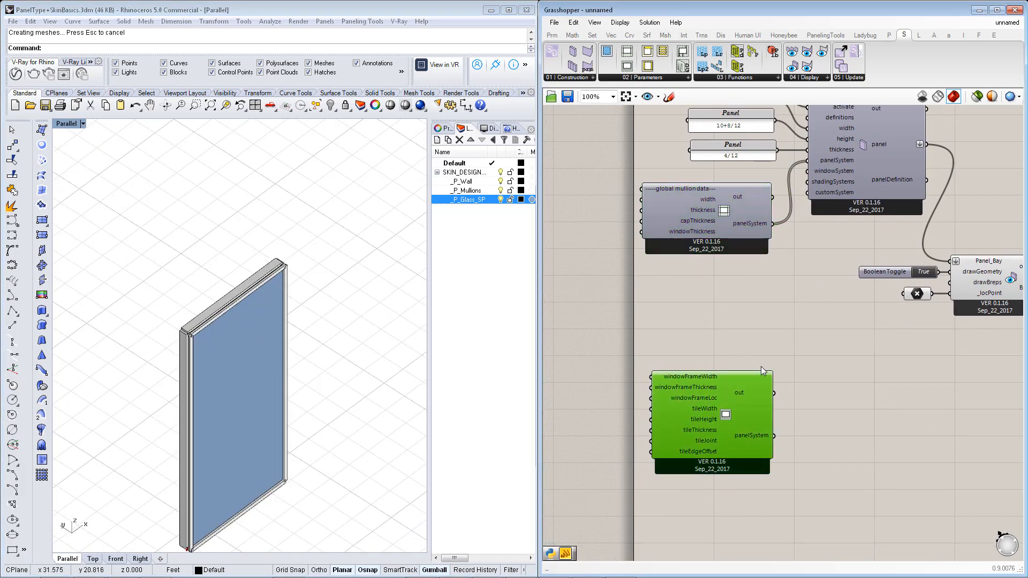
pyautogui.moveTo(802, 289); pyautogui.dragTo(801, 371, button='right')
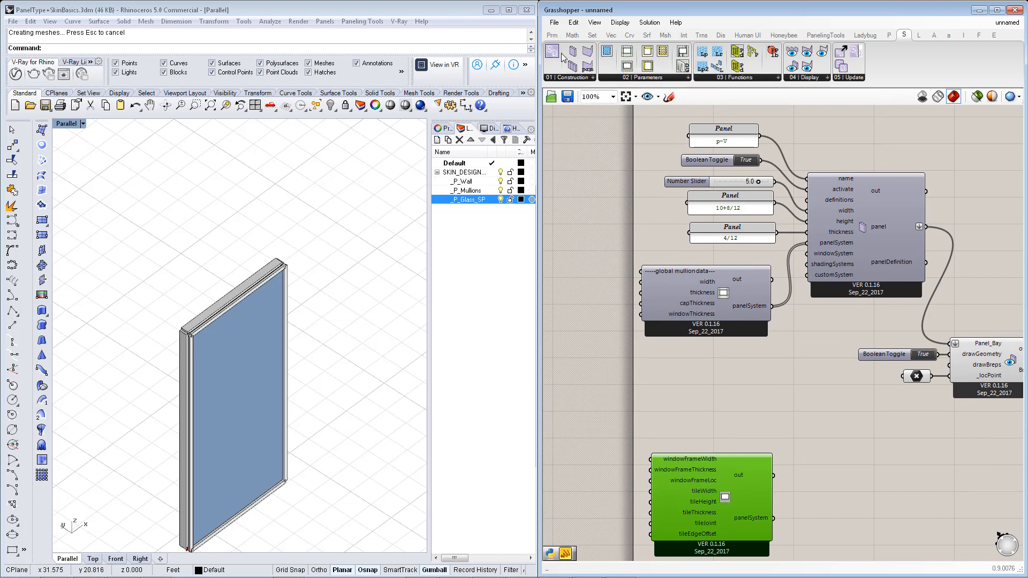
pyautogui.moveTo(604, 53); pyautogui.dragTo(718, 365)
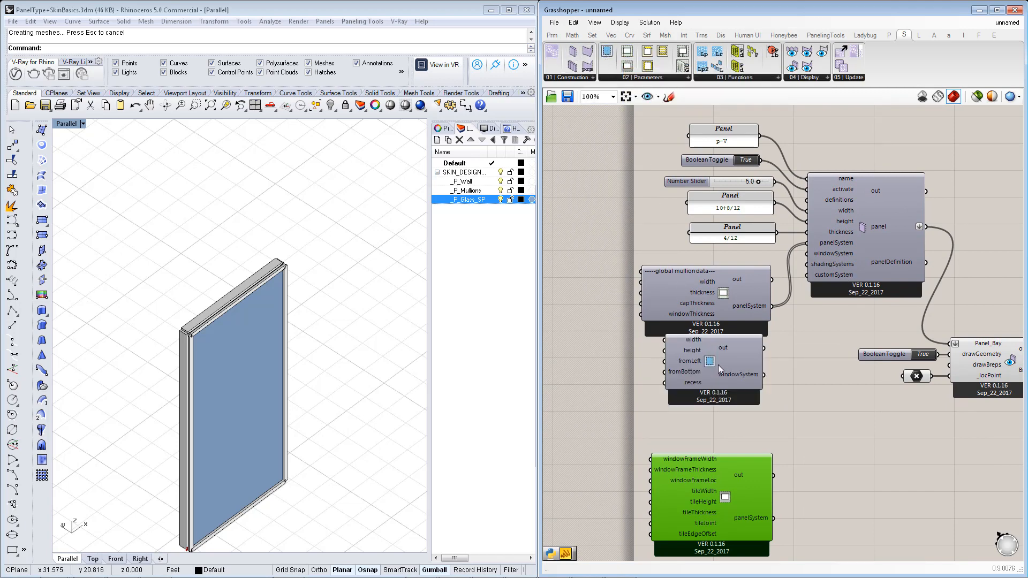
pyautogui.moveTo(736, 433); pyautogui.dragTo(738, 441, button='right')
pyautogui.moveTo(777, 398); pyautogui.dragTo(809, 262)
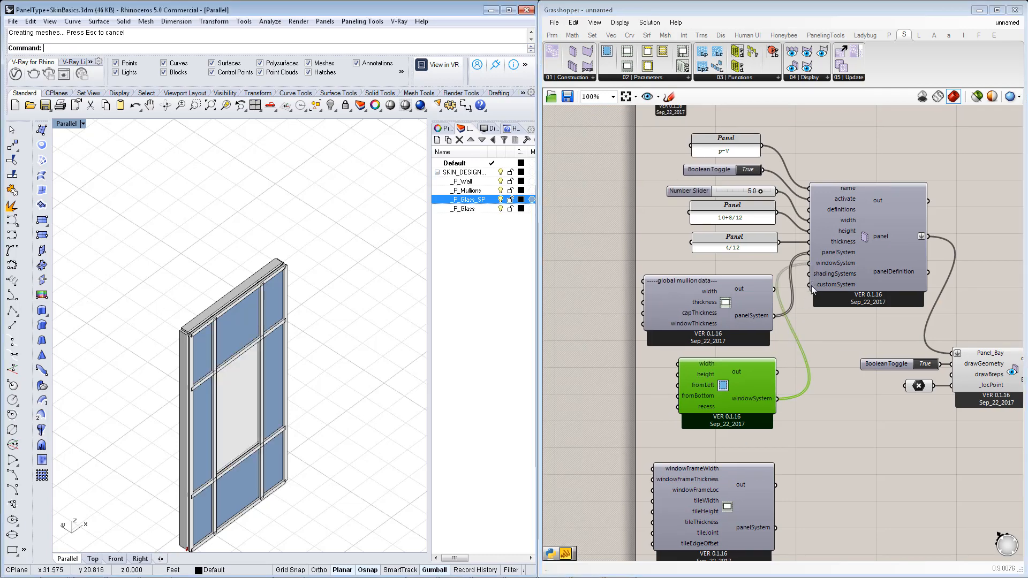
# Inspect the window opening and its surrounding mullions in Rhino, and review the curtain-wall and window components that drive them
pyautogui.moveTo(285, 468); pyautogui.dragTo(256, 464, button='right')
pyautogui.scroll(4, 197, 469)
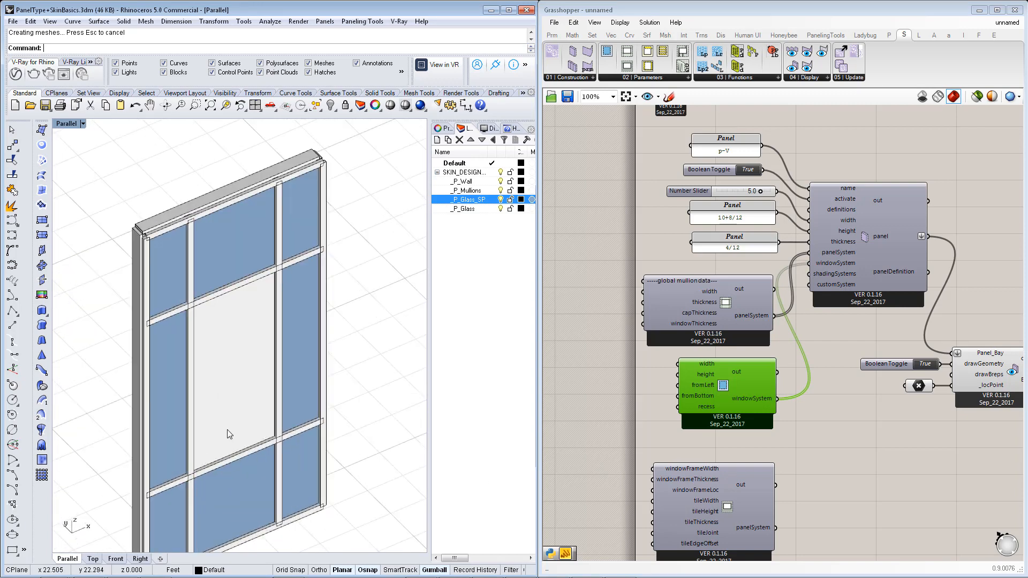
pyautogui.moveTo(313, 372); pyautogui.dragTo(297, 373, button='right')
pyautogui.scroll(-2, 332, 333)
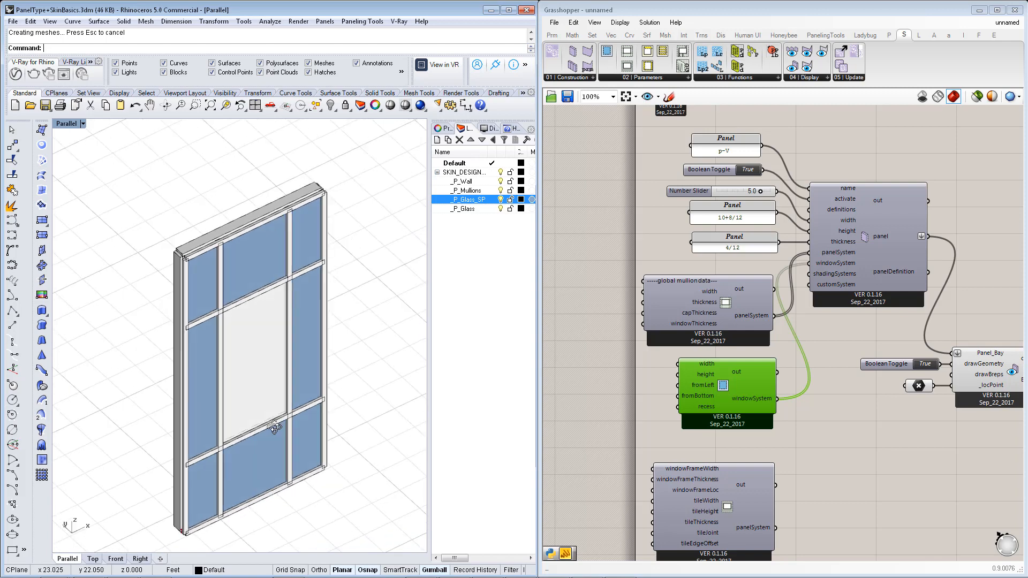
pyautogui.moveTo(724, 295); pyautogui.dragTo(726, 266, button='right')
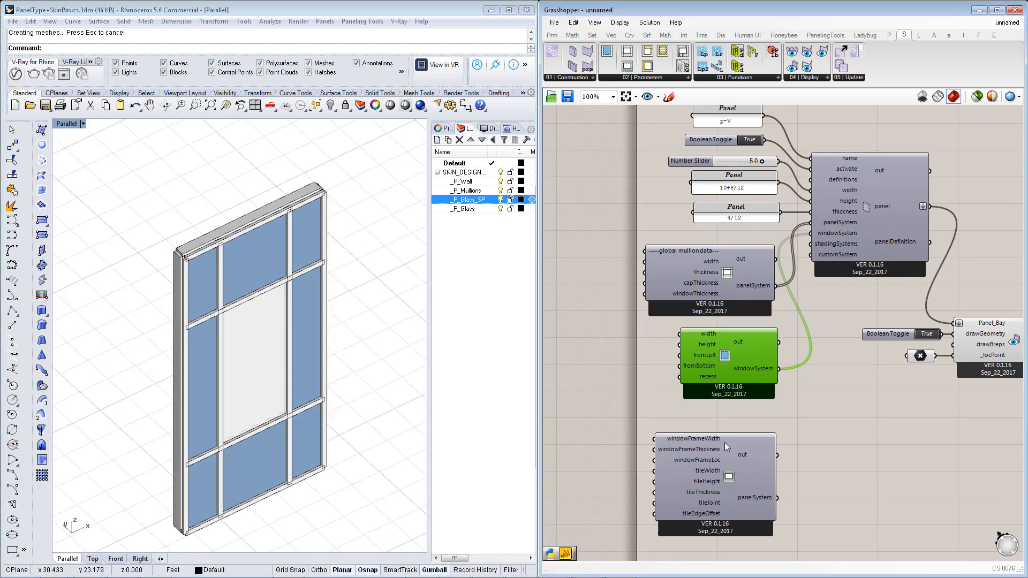
pyautogui.click(702, 286)
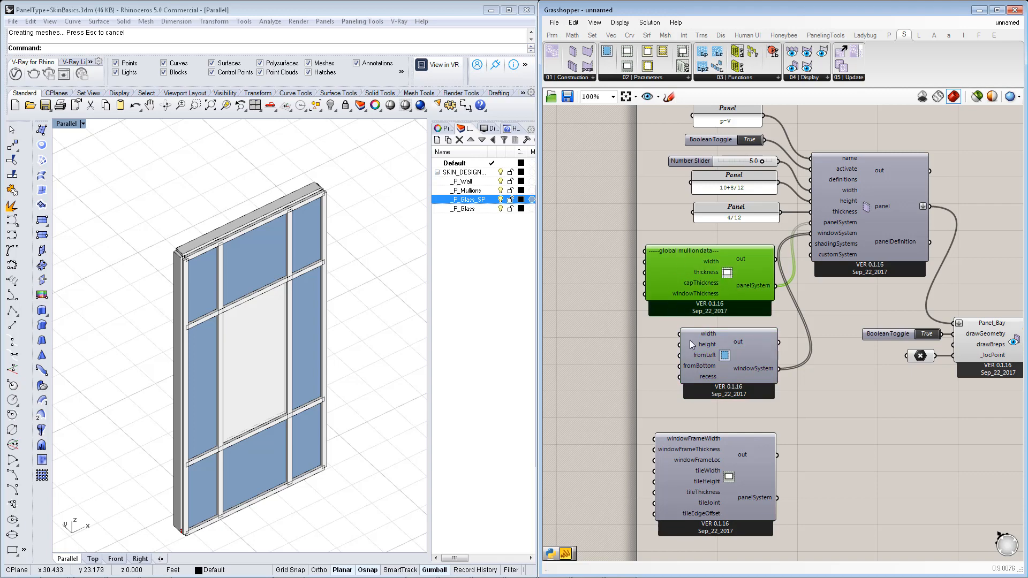
pyautogui.moveTo(733, 358); pyautogui.dragTo(740, 352)
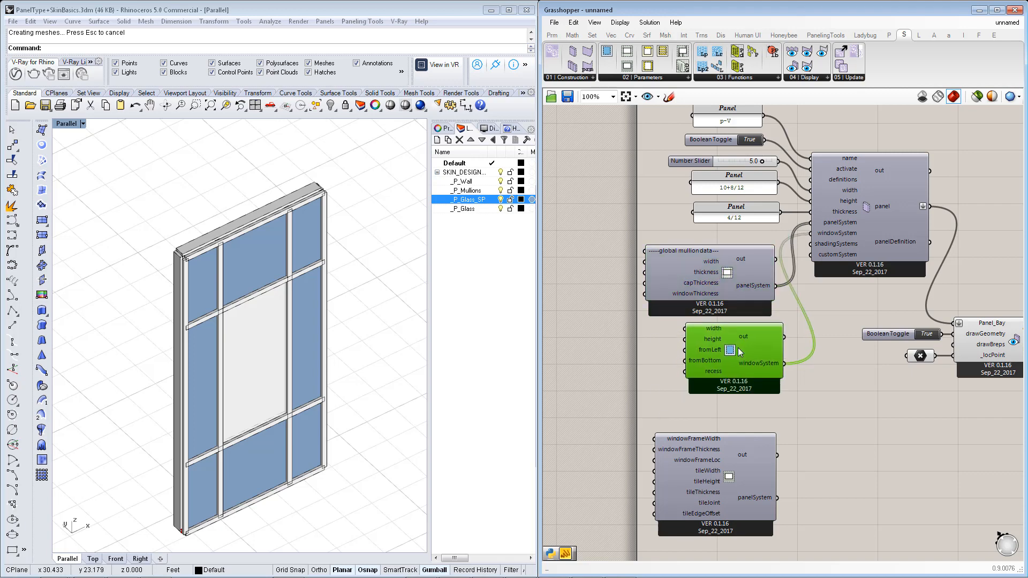
pyautogui.moveTo(721, 367); pyautogui.dragTo(744, 374, button='right')
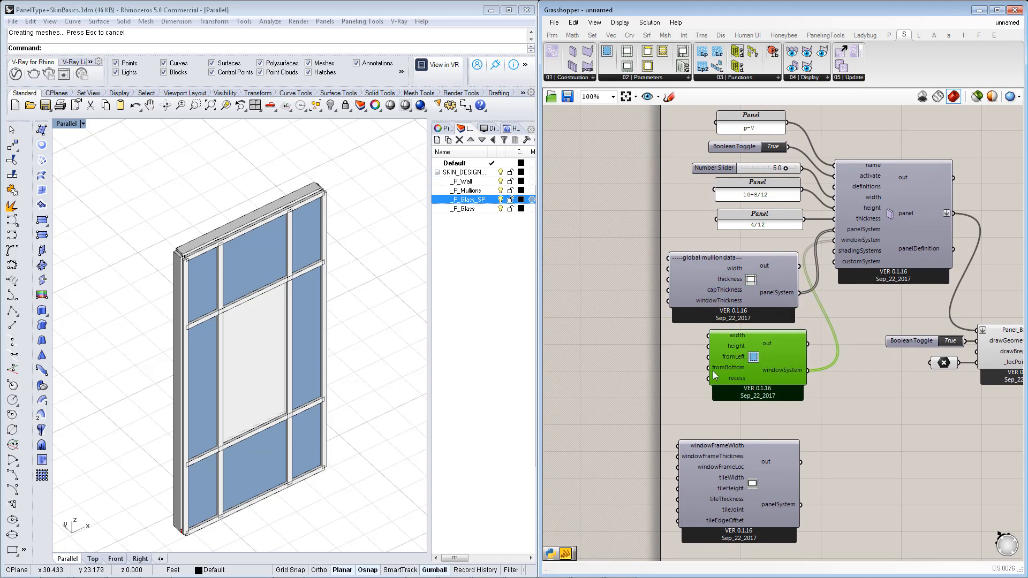
# Assign the Glass material to the _P_Glass layer in Rhino
pyautogui.click(530, 209)
pyautogui.click(623, 247)
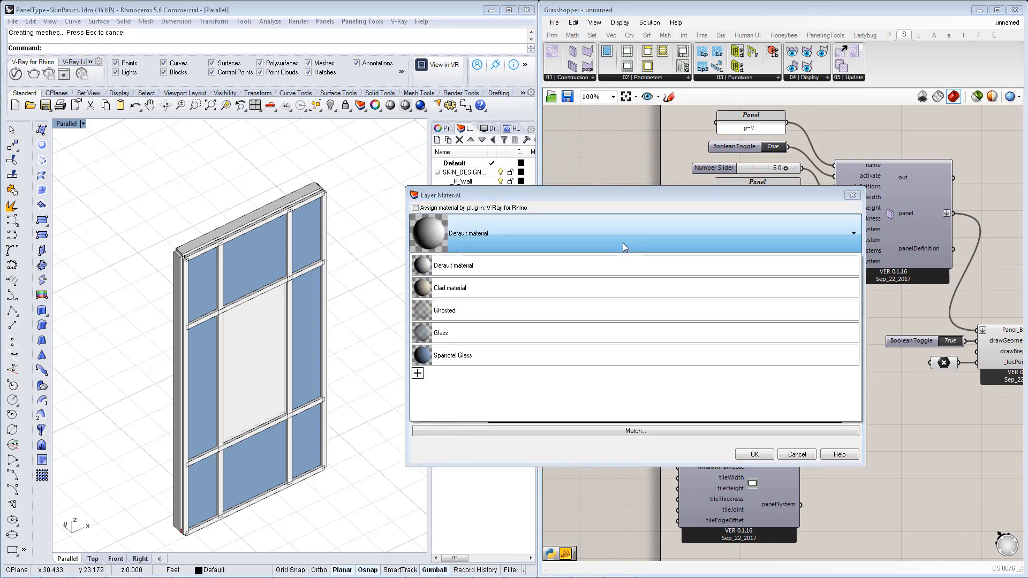
pyautogui.click(573, 334)
pyautogui.click(754, 454)
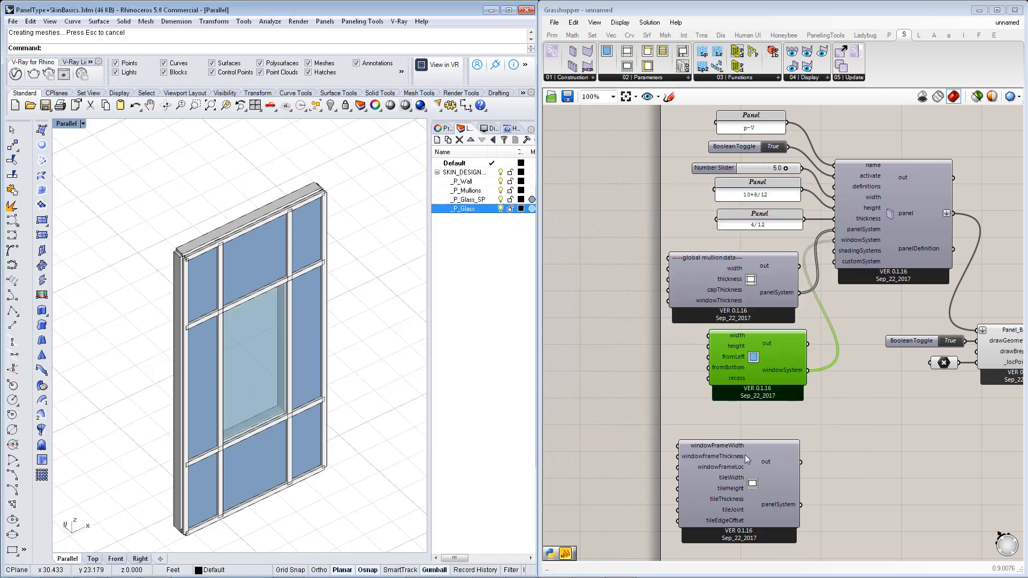
pyautogui.moveTo(238, 387); pyautogui.dragTo(239, 369, button='right')
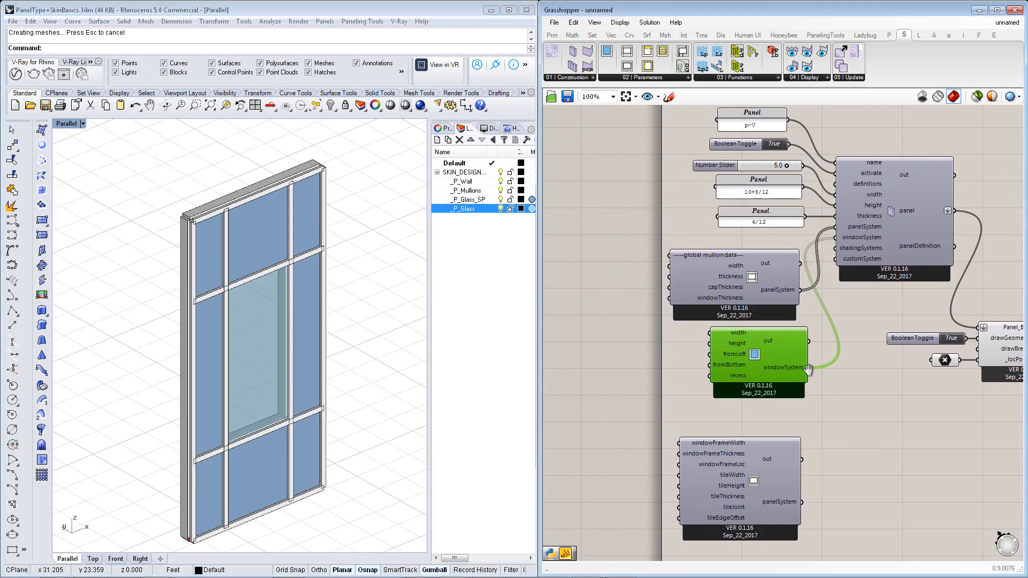
# Make room beside the window component, add a text panel containing PanelWidth, and wire it to the window's width input
pyautogui.scroll(1, 720, 356)
pyautogui.moveTo(763, 350); pyautogui.dragTo(805, 350)
pyautogui.scroll(1, 778, 342)
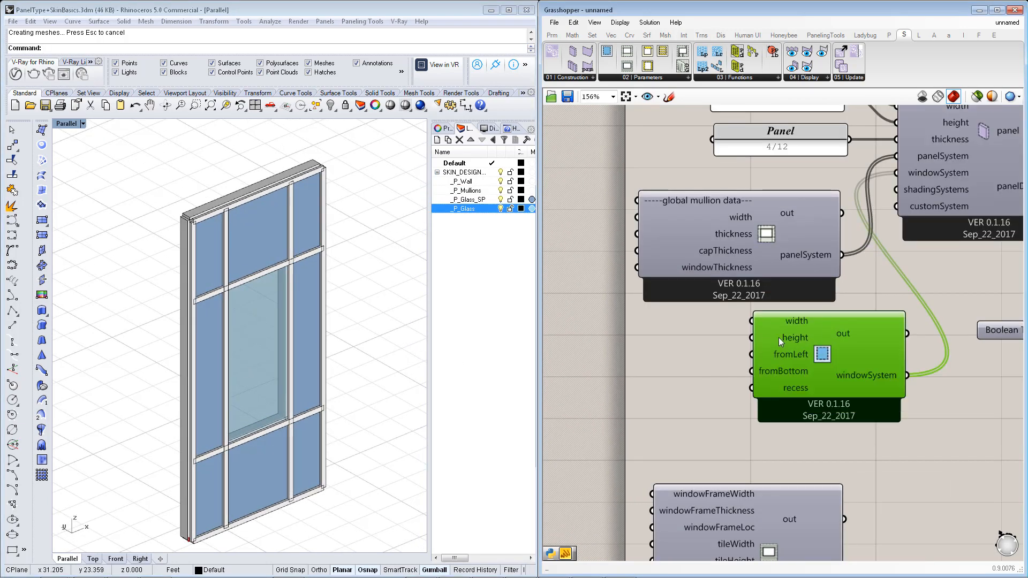
pyautogui.doubleClick(664, 339)
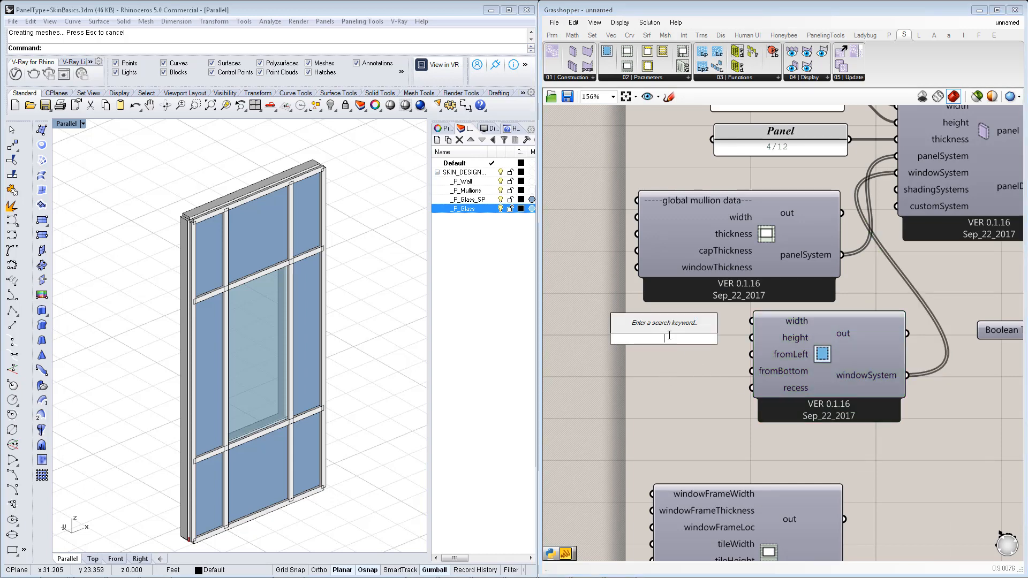
pyautogui.write('"')
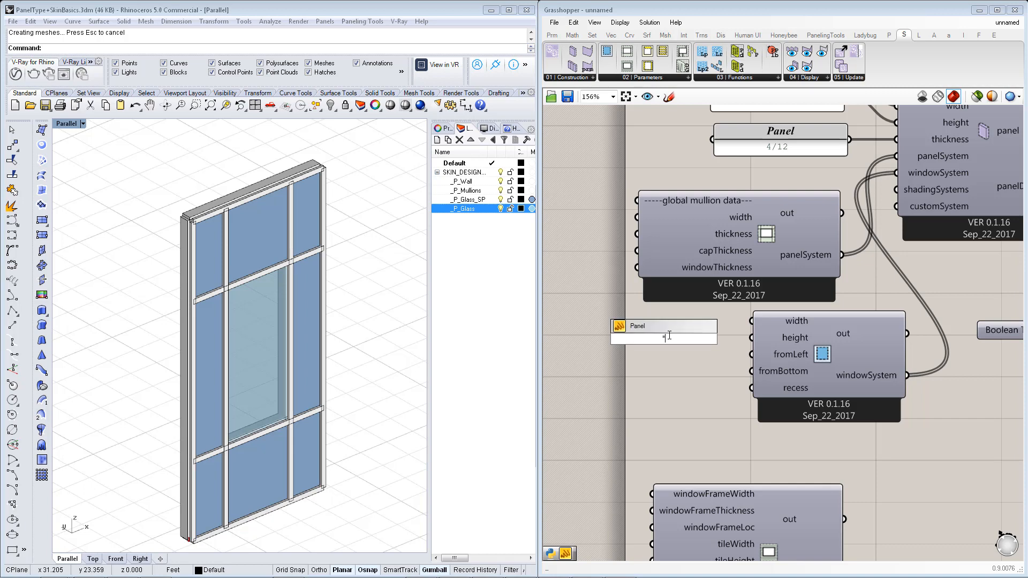
pyautogui.write('Panel')
pyautogui.write('Height')
pyautogui.press('BackSpace')
pyautogui.press('BackSpace')
pyautogui.press('BackSpace')
pyautogui.press('BackSpace')
pyautogui.press('BackSpace')
pyautogui.press('BackSpace')
pyautogui.write('Width')
pyautogui.press('Return')
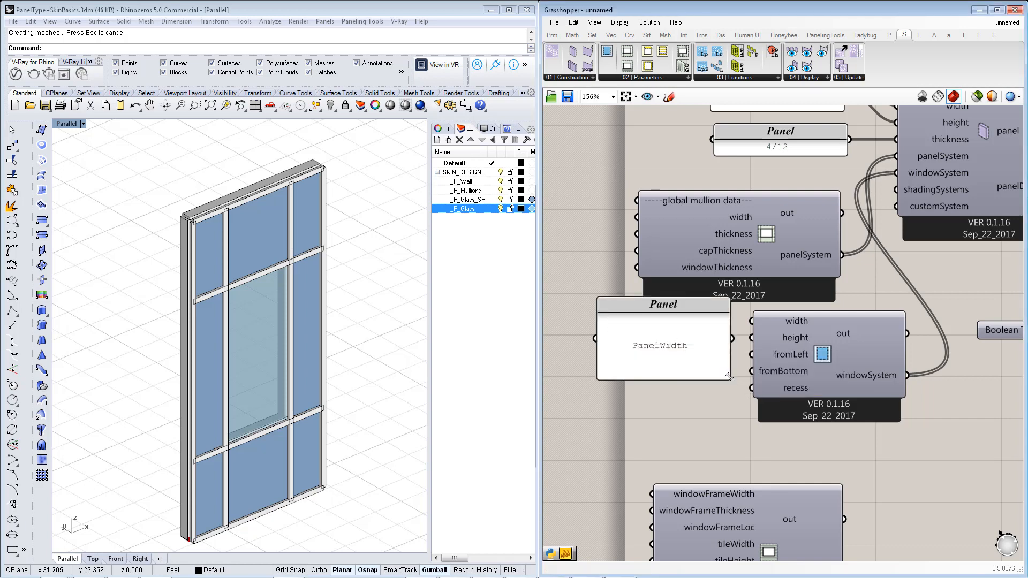
pyautogui.moveTo(727, 376); pyautogui.dragTo(718, 340)
pyautogui.moveTo(682, 307); pyautogui.dragTo(752, 321)
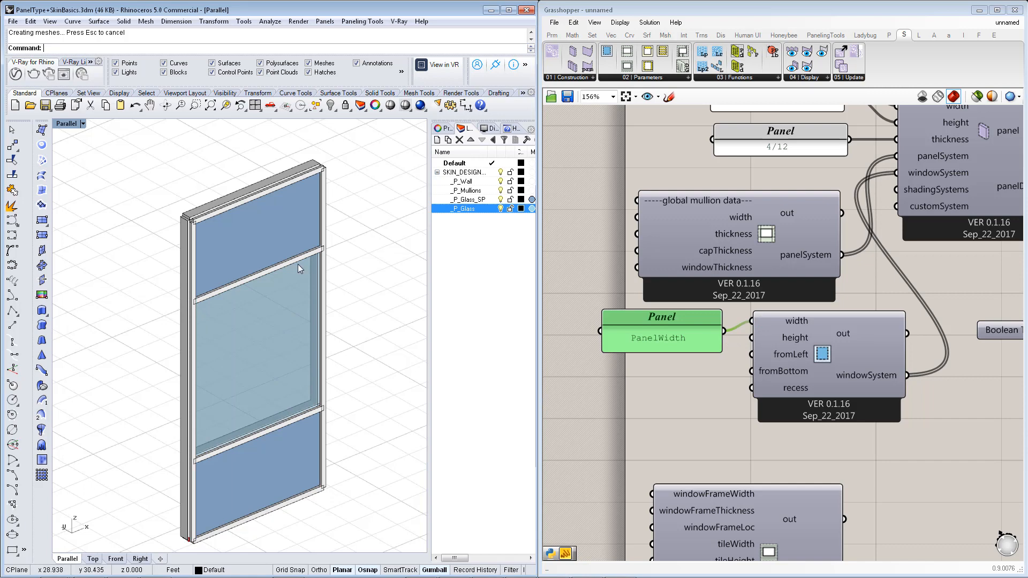
# Duplicate the PanelWidth text panel, change the copy to PanelHeight*0.8, and wire it to the window component's height input
pyautogui.moveTo(678, 341); pyautogui.dragTo(696, 374)
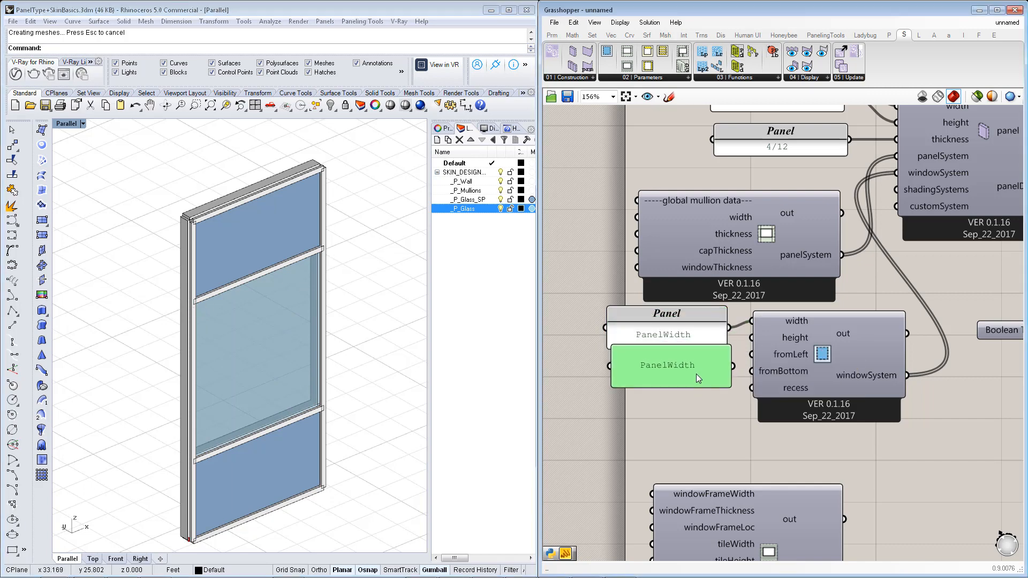
pyautogui.doubleClick(696, 374)
pyautogui.moveTo(644, 320); pyautogui.dragTo(676, 316)
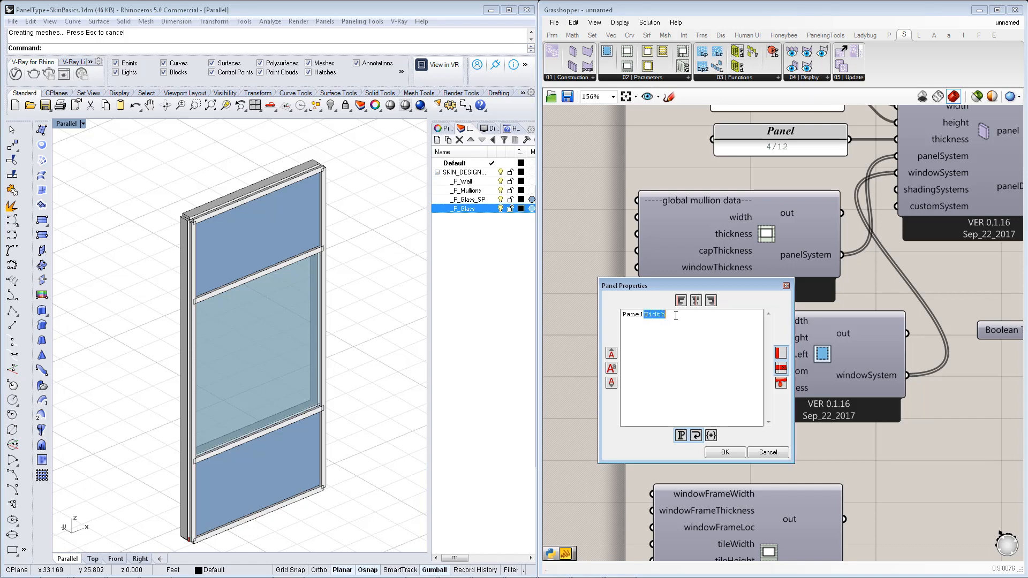
pyautogui.write('Height*0.8')
pyautogui.click(723, 453)
pyautogui.moveTo(711, 370); pyautogui.dragTo(748, 334)
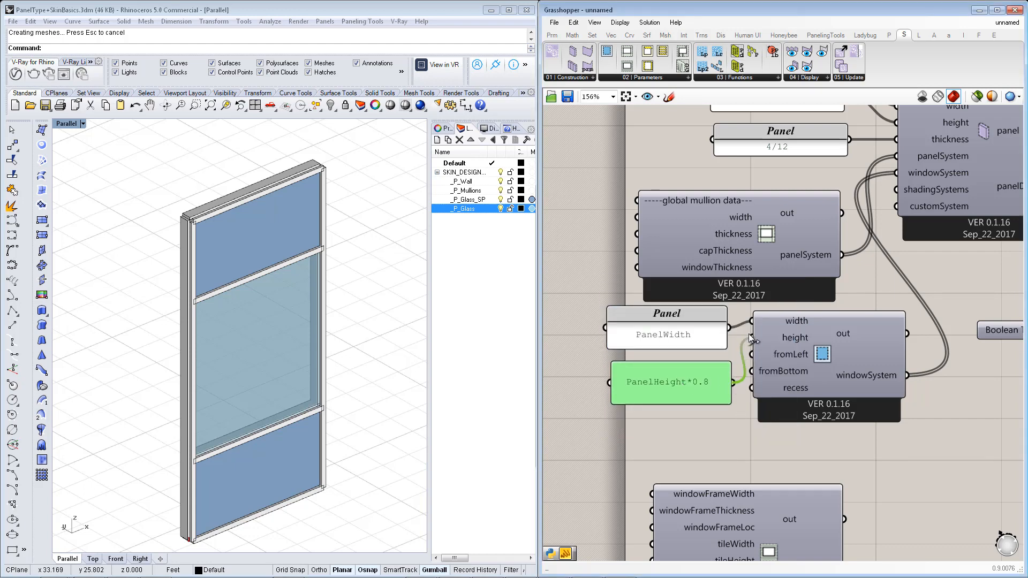
# Shrink the PanelHeight*0.8 text panel and duplicate it
pyautogui.moveTo(712, 404); pyautogui.dragTo(708, 371)
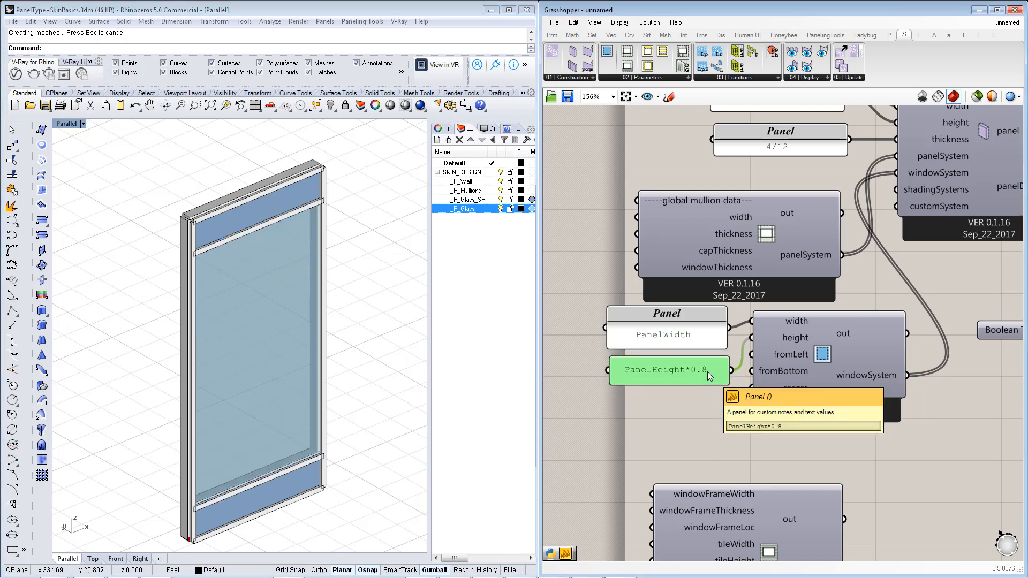
pyautogui.hotkey('ctrl', 'c')
pyautogui.hotkey('ctrl', 'v')
pyautogui.doubleClick(708, 372)
pyautogui.click(709, 383)
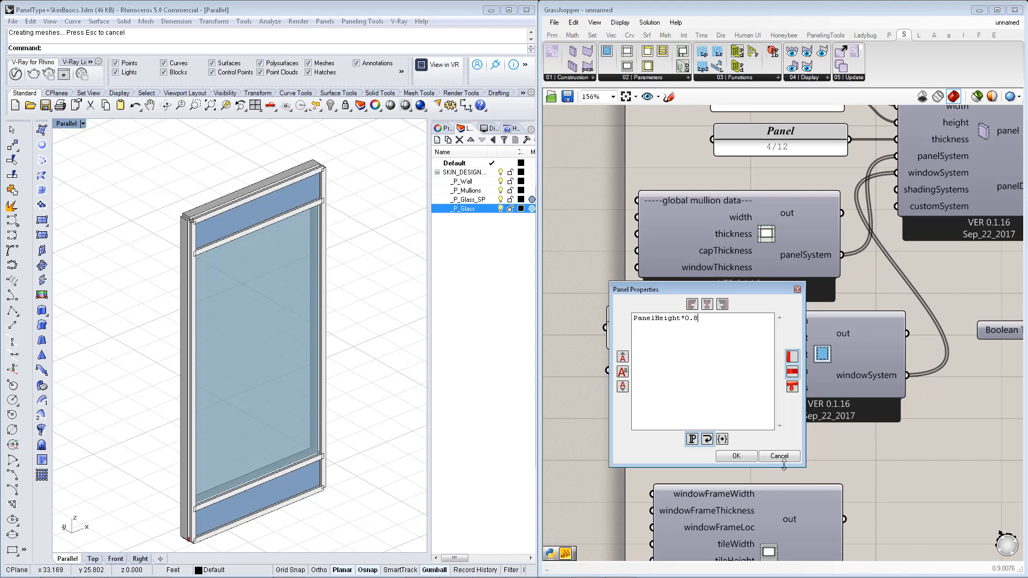
pyautogui.click(781, 456)
# Move the duplicated text panel below the original, set it to PanelHeight*0.2, and wire it to the window component's fromBottom input
pyautogui.moveTo(717, 383); pyautogui.dragTo(714, 412)
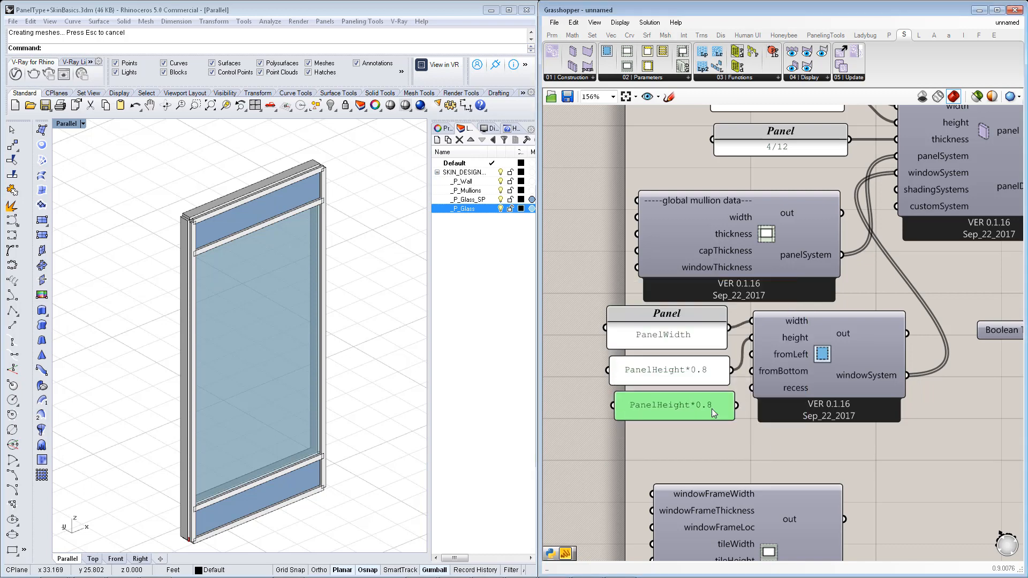
pyautogui.doubleClick(714, 412)
pyautogui.click(725, 361)
pyautogui.press('BackSpace')
pyautogui.write('2')
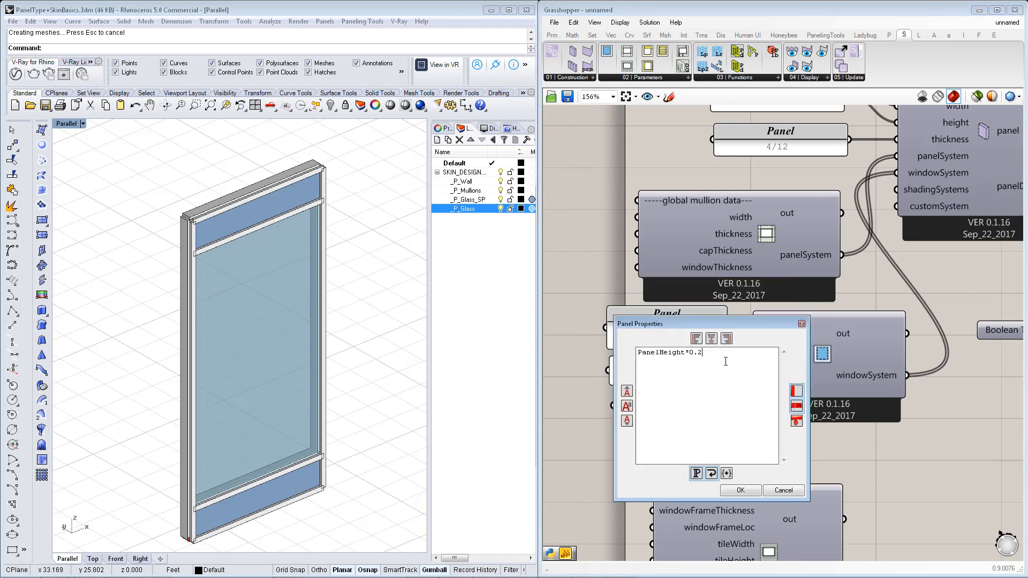
pyautogui.click(746, 492)
pyautogui.moveTo(740, 406); pyautogui.dragTo(751, 372)
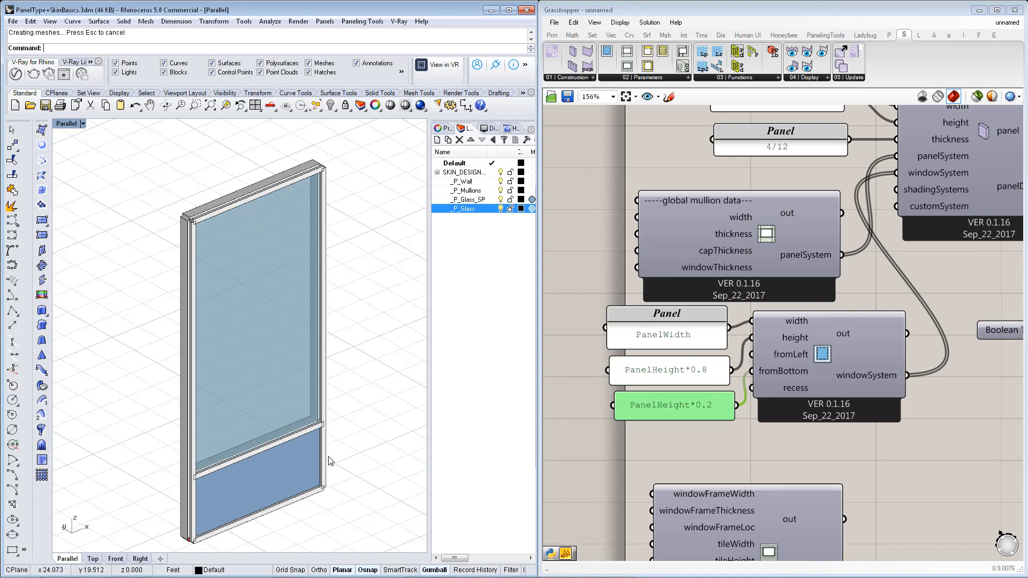
pyautogui.moveTo(796, 361); pyautogui.dragTo(801, 348, button='right')
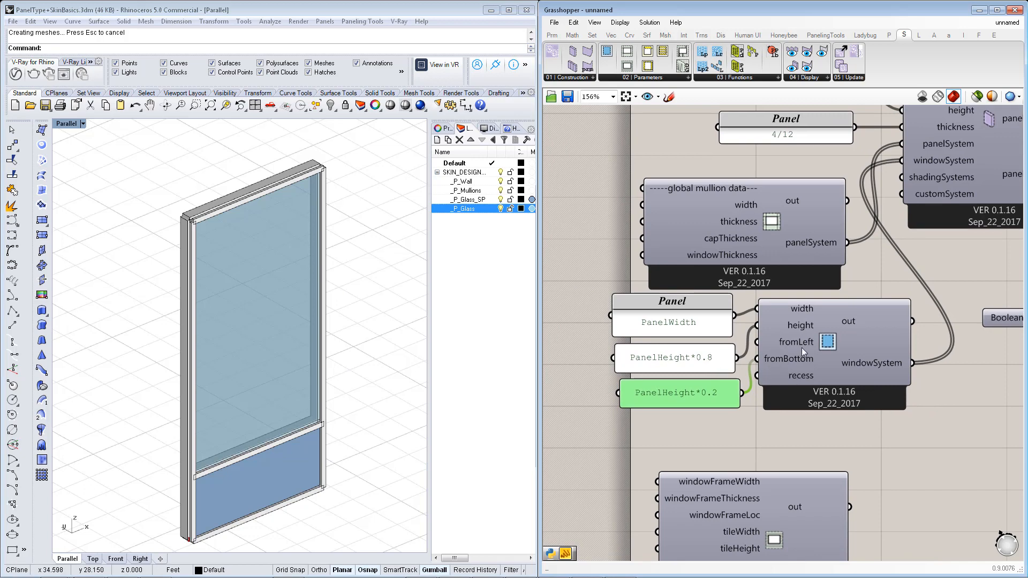
# Move the panel preview component, together with its Boolean toggle and point inputs, farther down and away from the panel component
pyautogui.click(802, 348)
pyautogui.scroll(-3, 818, 365)
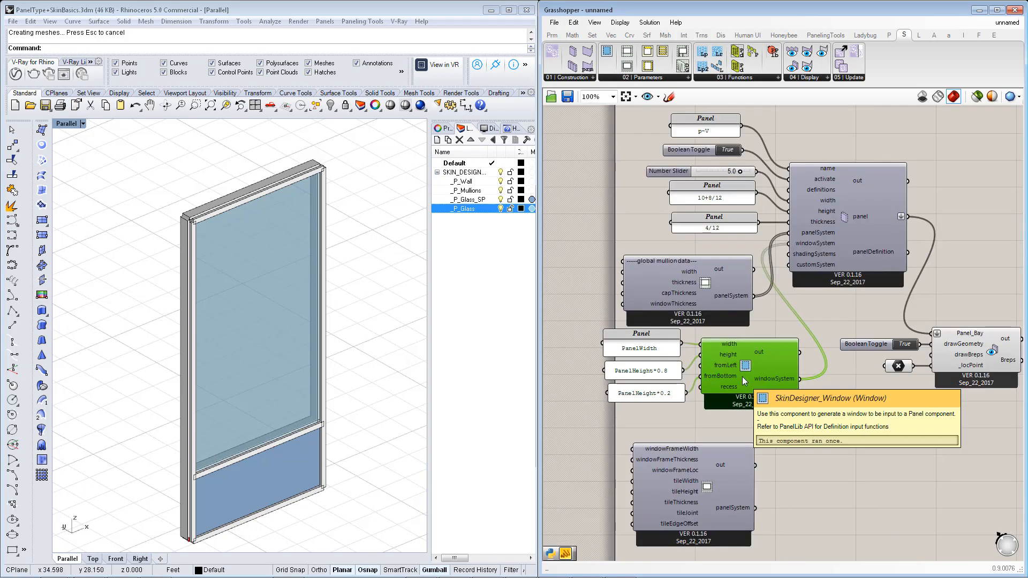
pyautogui.scroll(-3, 802, 344)
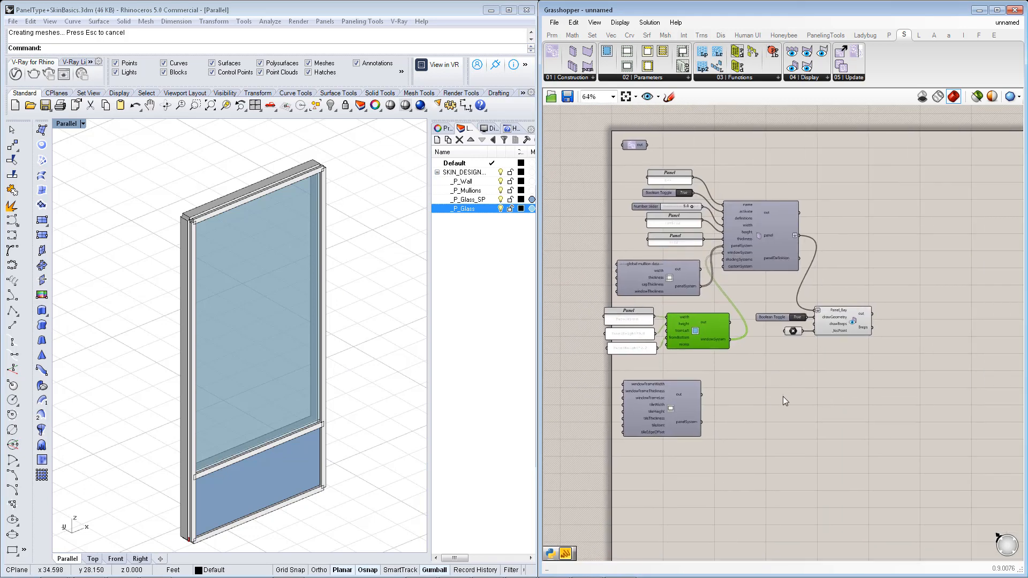
pyautogui.moveTo(783, 401); pyautogui.dragTo(776, 420, button='right')
pyautogui.moveTo(738, 316); pyautogui.dragTo(868, 407)
pyautogui.moveTo(872, 337); pyautogui.dragTo(854, 358, button='right')
# In Rhino, start a polyline behind the facade panel with a straight segment about 11.8 ft long, followed by two arc segments
pyautogui.click(216, 381)
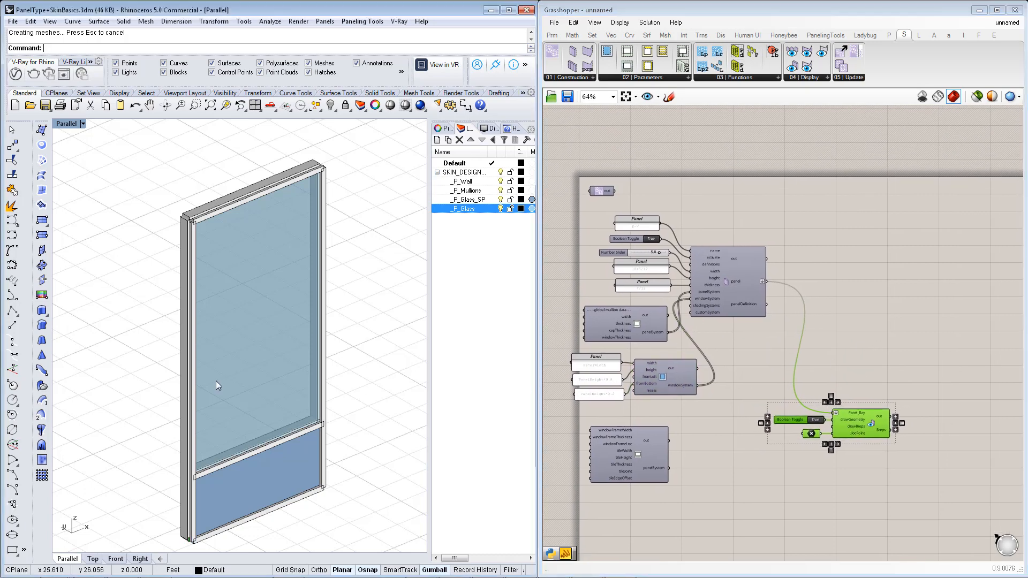
pyautogui.scroll(-4, 217, 381)
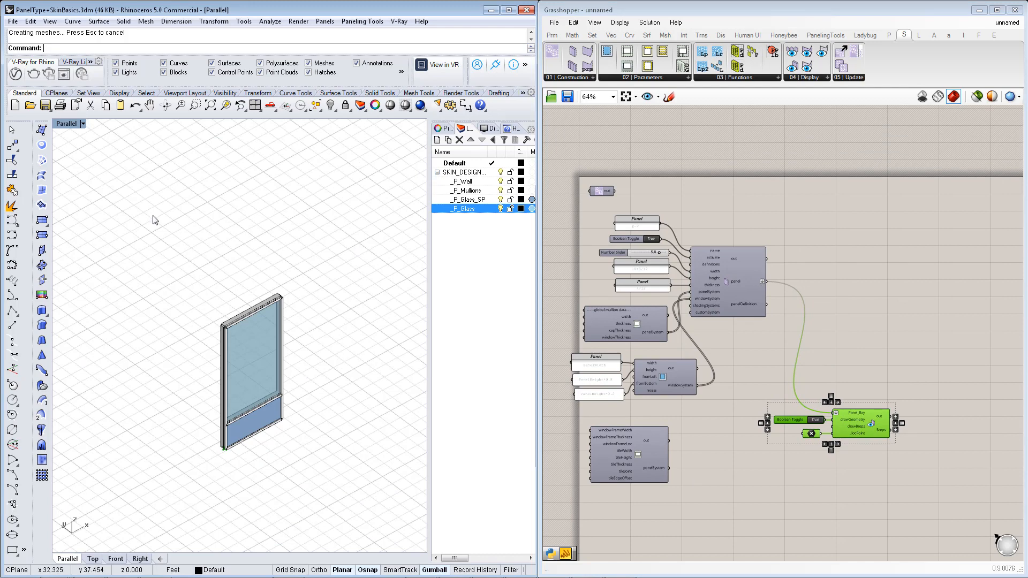
pyautogui.click(12, 312)
pyautogui.scroll(-2, 234, 271)
pyautogui.scroll(-1, 234, 271)
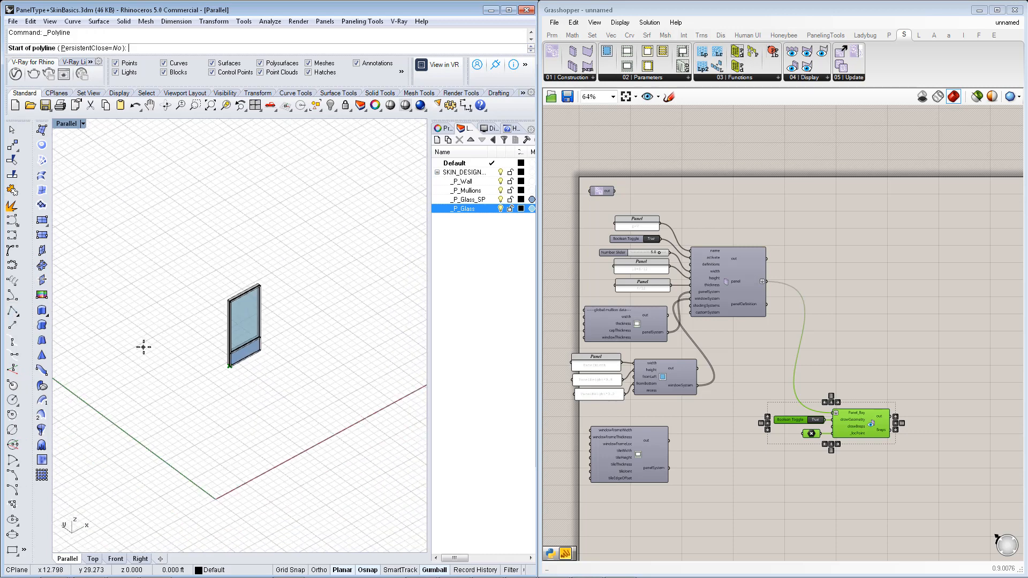
pyautogui.click(143, 349)
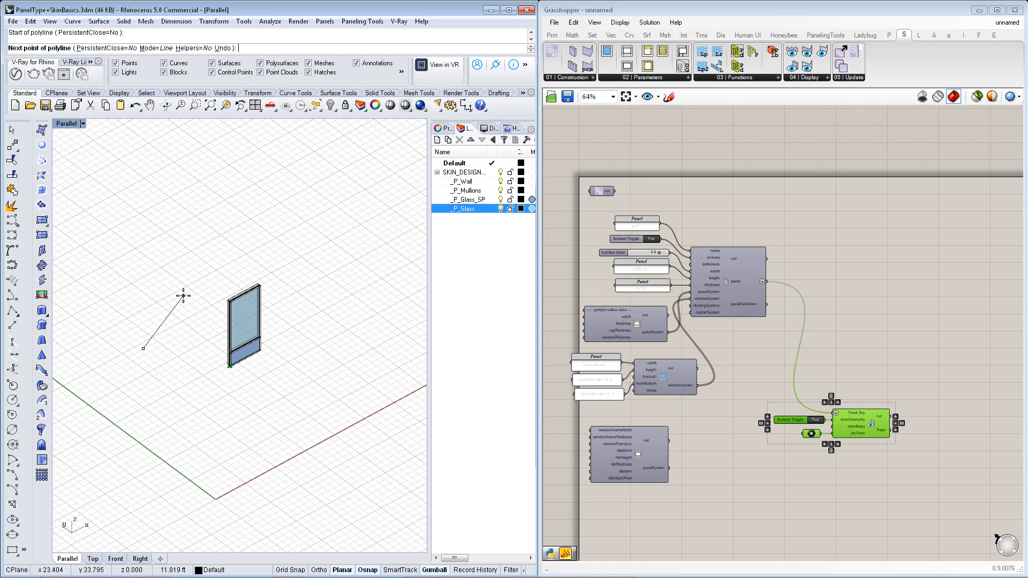
pyautogui.click(183, 296)
pyautogui.write('a')
pyautogui.press('Return')
pyautogui.click(315, 236)
pyautogui.scroll(-6, 316, 236)
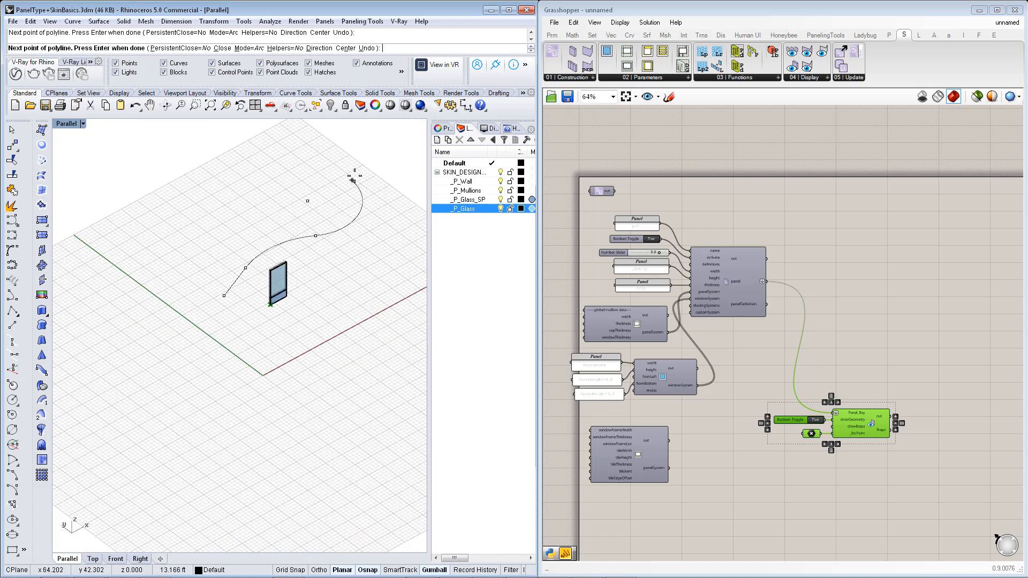
pyautogui.click(378, 175)
# Continue the polyline with a short straight segment and four arc segments, closing the curved outline at its start point
pyautogui.write('l')
pyautogui.press('Return')
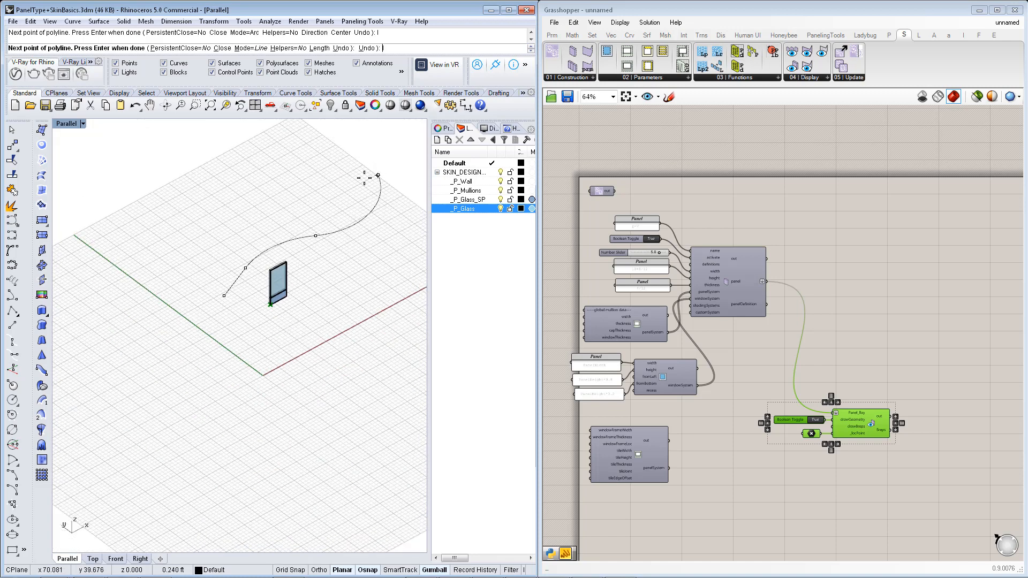
pyautogui.click(354, 173)
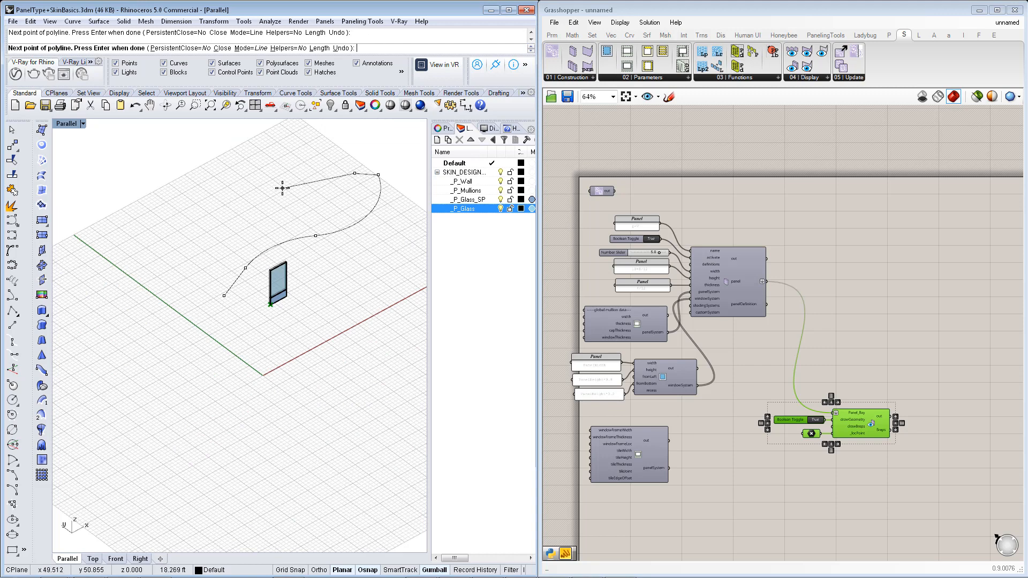
pyautogui.write('a')
pyautogui.press('Return')
pyautogui.click(253, 200)
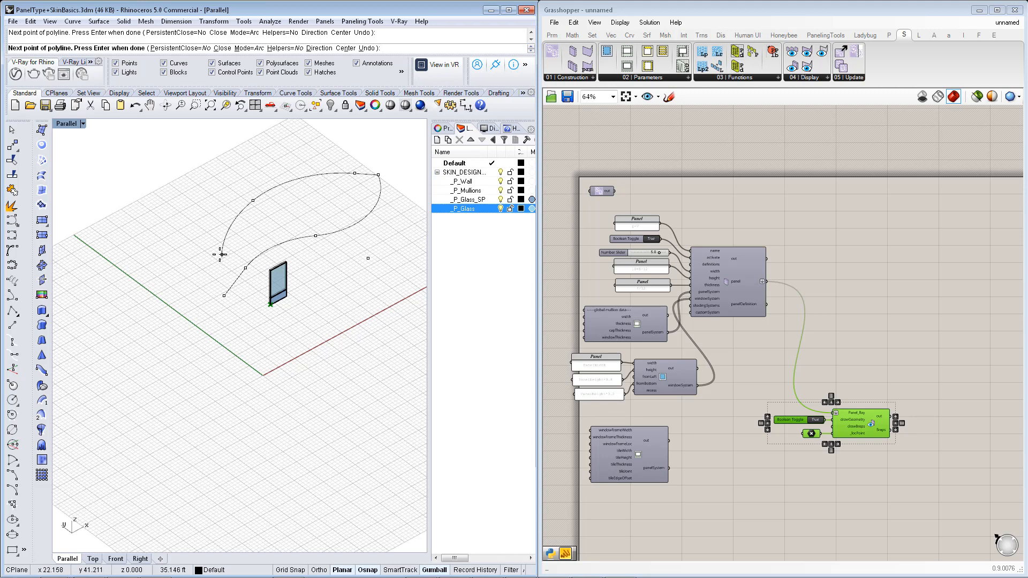
pyautogui.click(219, 255)
pyautogui.click(200, 273)
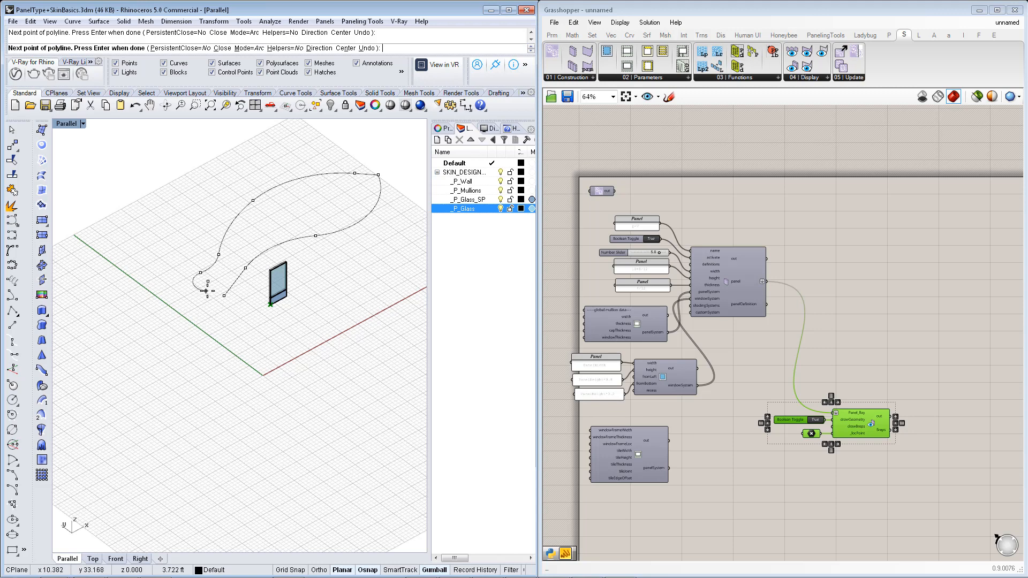
pyautogui.click(225, 295)
# Extrude the closed curved outline upward with ExtrudeCrv as a solid building mass about 36 ft tall
pyautogui.moveTo(255, 323); pyautogui.dragTo(277, 237, button='right')
pyautogui.click(279, 235)
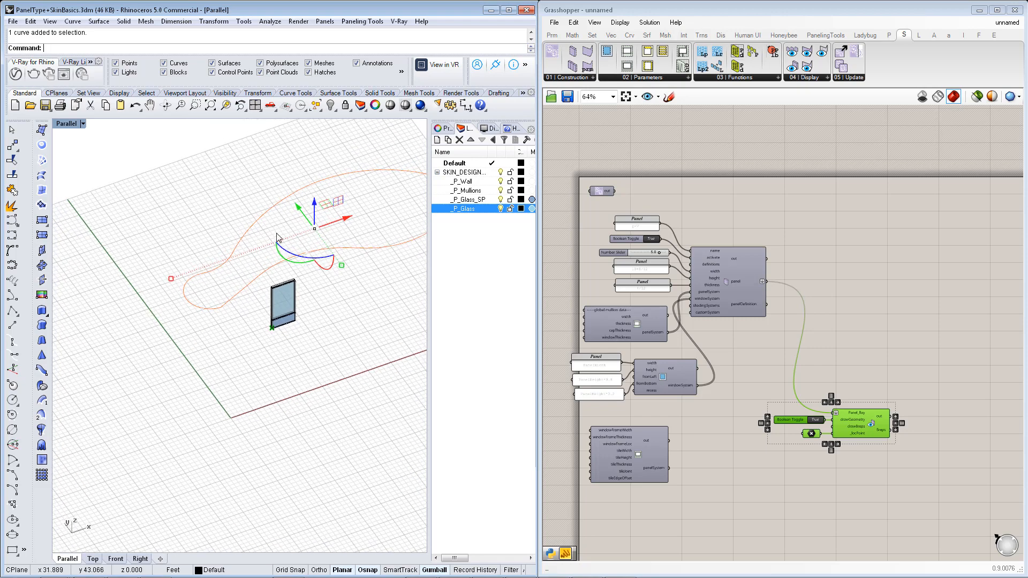
pyautogui.scroll(-2, 277, 233)
pyautogui.moveTo(373, 192); pyautogui.dragTo(395, 181, button='right')
pyautogui.scroll(6, 317, 194)
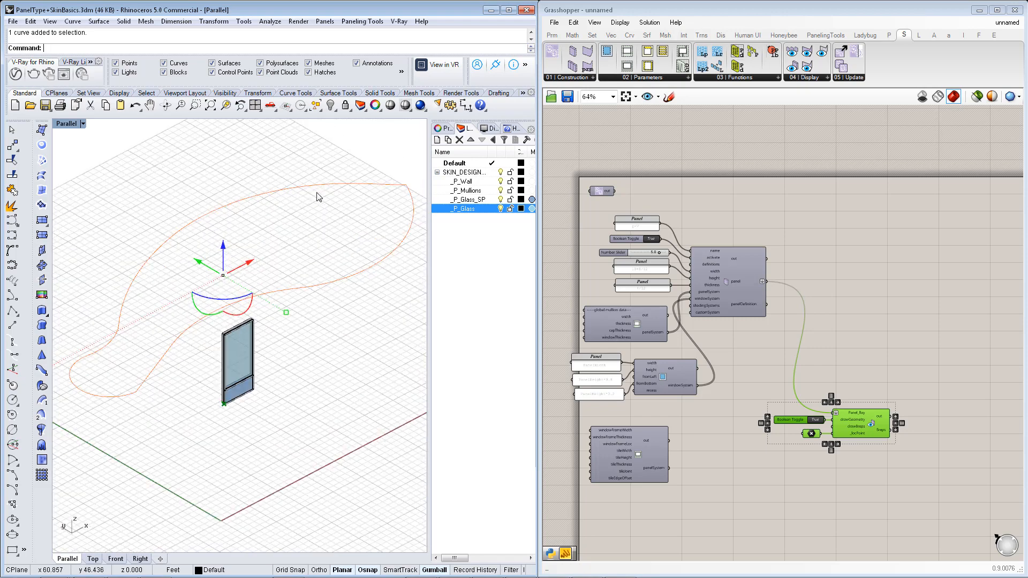
pyautogui.write('tru')
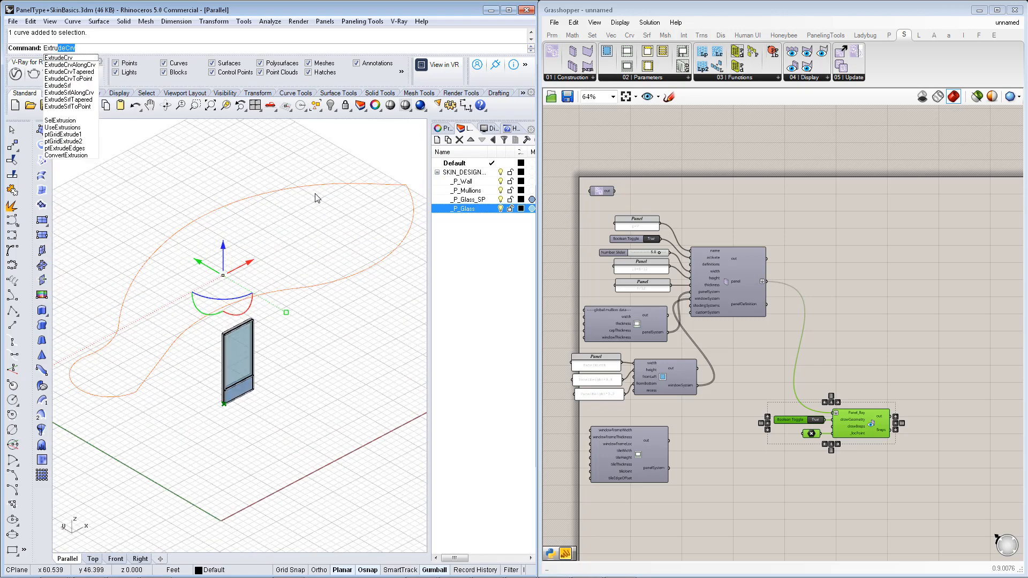
pyautogui.write('de')
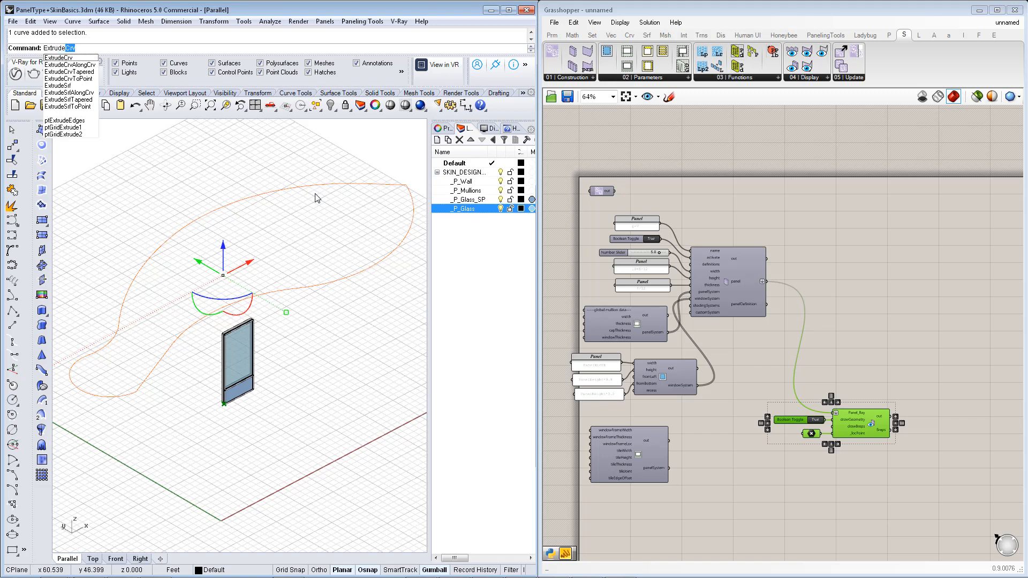
pyautogui.press('Return')
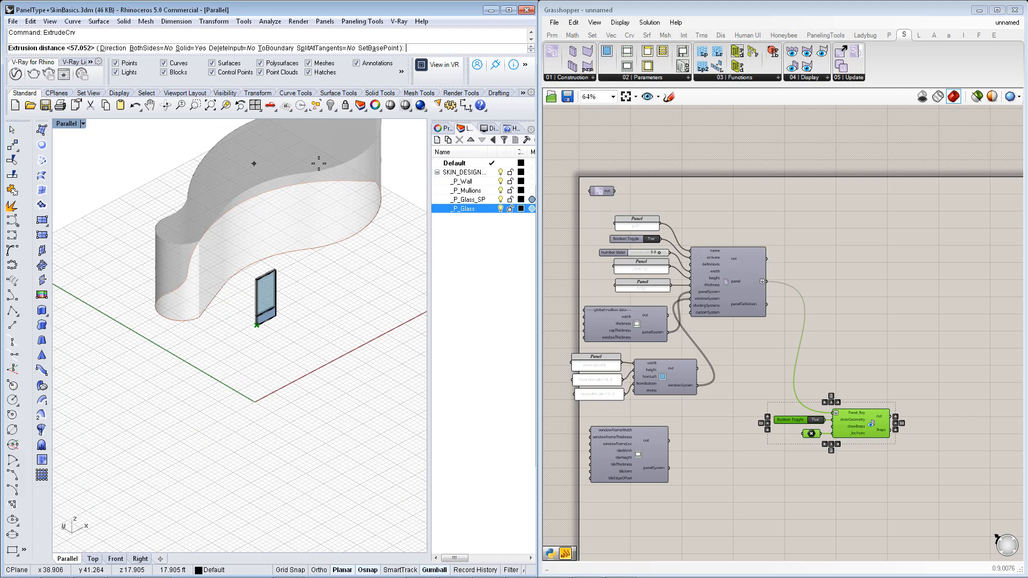
pyautogui.scroll(-5, 319, 163)
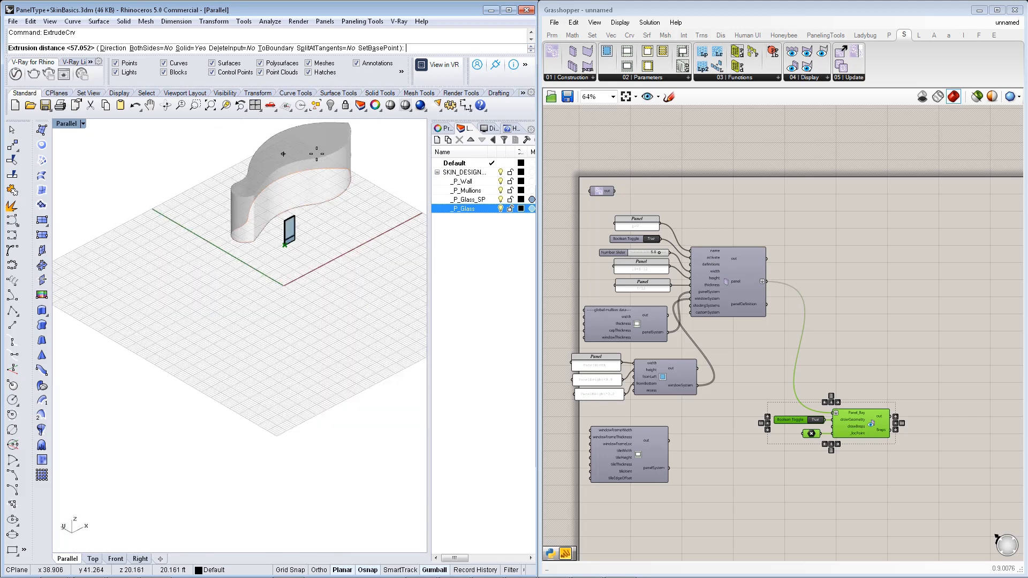
pyautogui.scroll(2, 316, 156)
pyautogui.scroll(-4, 313, 158)
pyautogui.scroll(5, 311, 161)
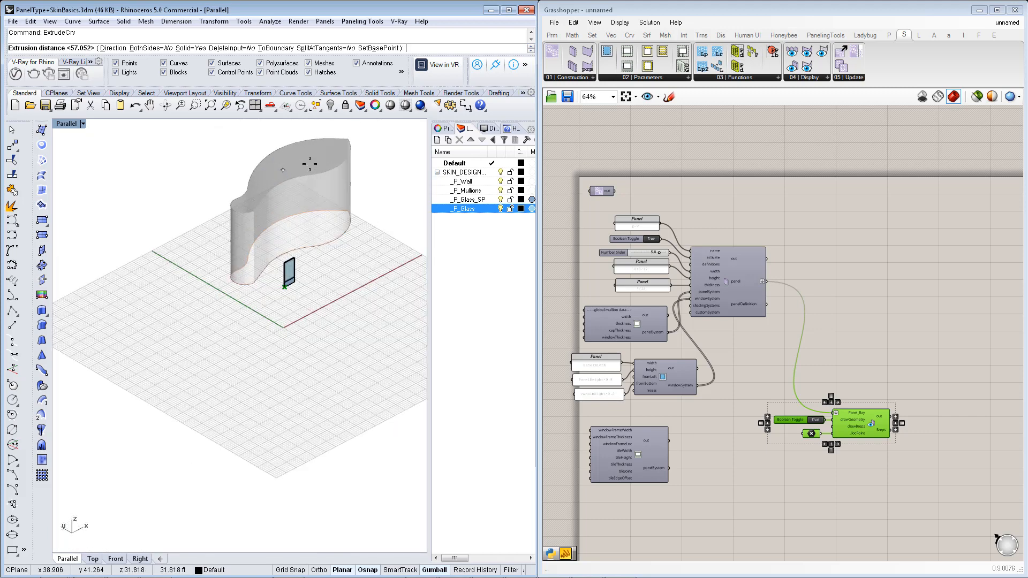
pyautogui.click(309, 162)
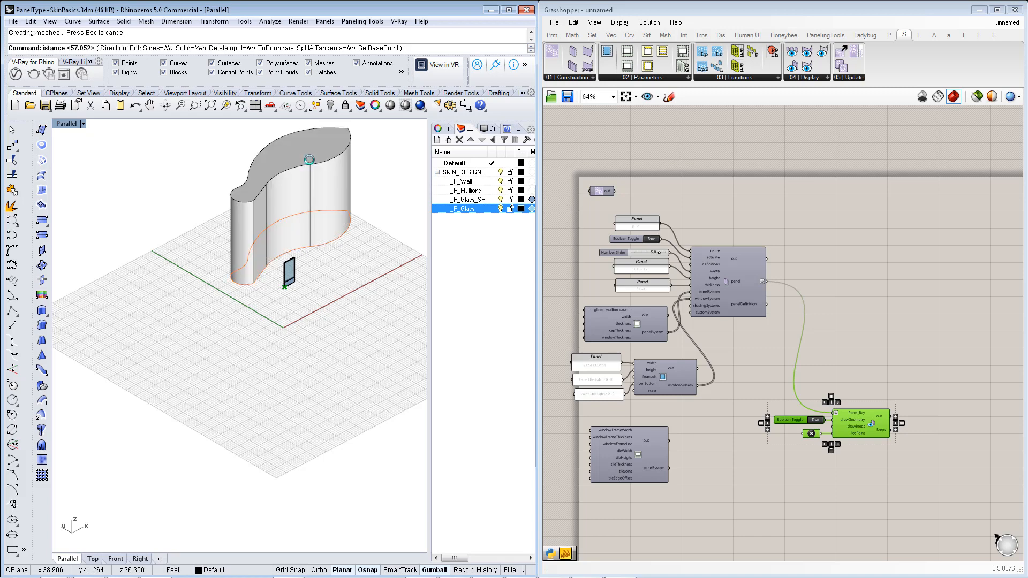
pyautogui.moveTo(326, 215); pyautogui.dragTo(338, 231, button='right')
pyautogui.scroll(4, 332, 208)
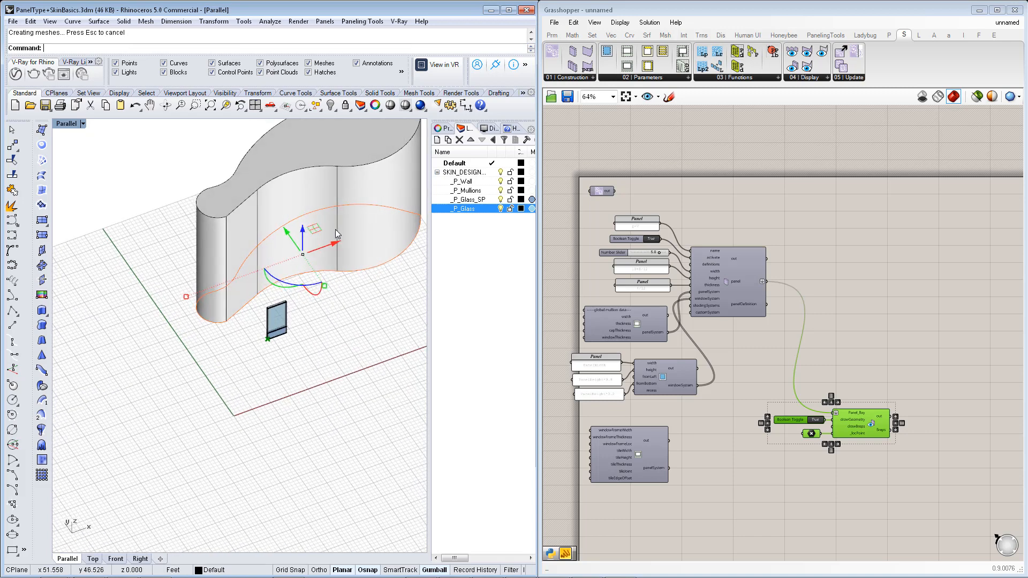
pyautogui.scroll(-4, 343, 211)
pyautogui.click(354, 213)
pyautogui.click(351, 289)
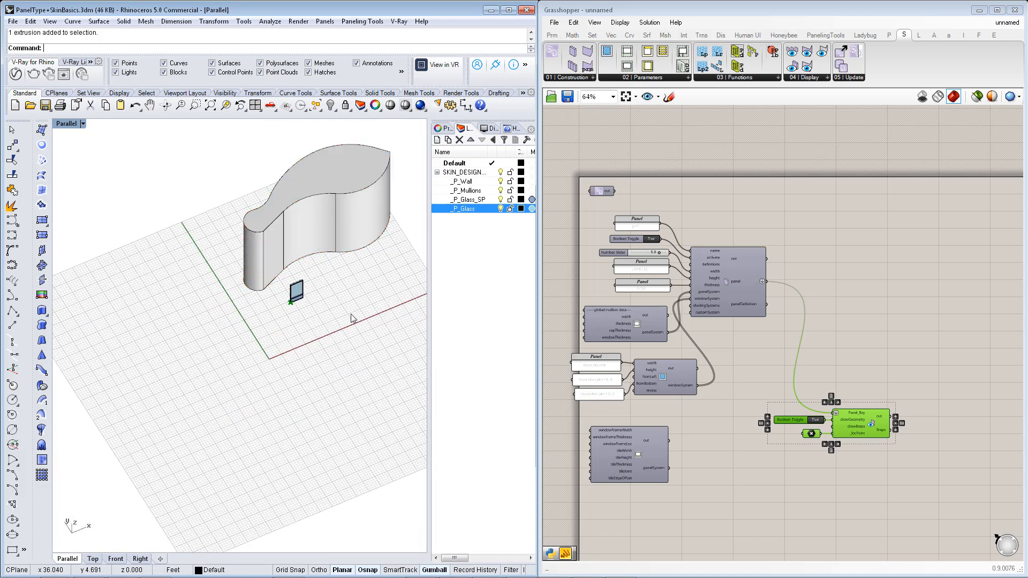
# Back in Grasshopper, place a SkinDesigner skin generator component in the empty canvas area beyond the panel and preview components
pyautogui.moveTo(777, 419); pyautogui.dragTo(757, 400, button='right')
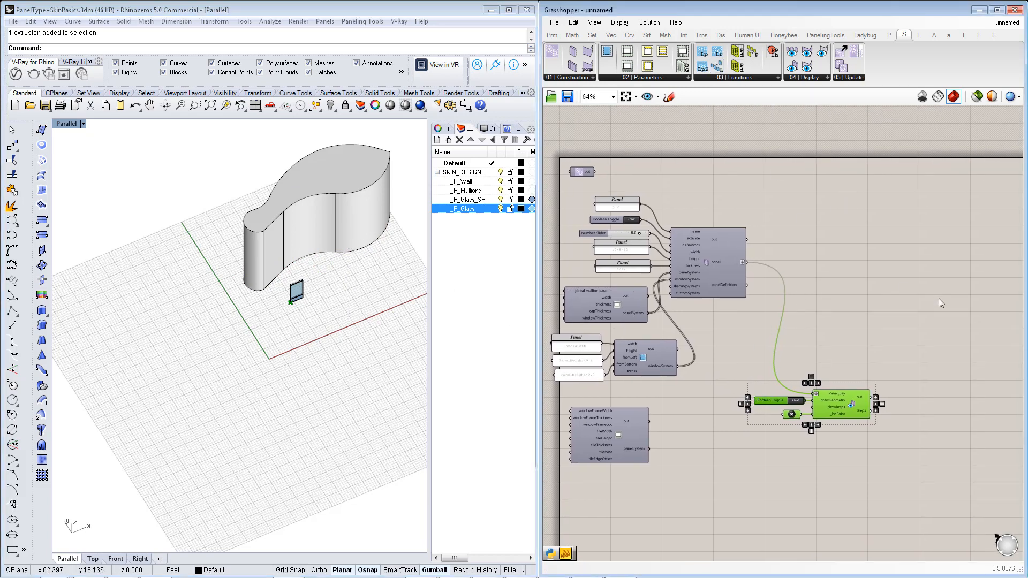
pyautogui.moveTo(939, 299); pyautogui.dragTo(872, 291, button='right')
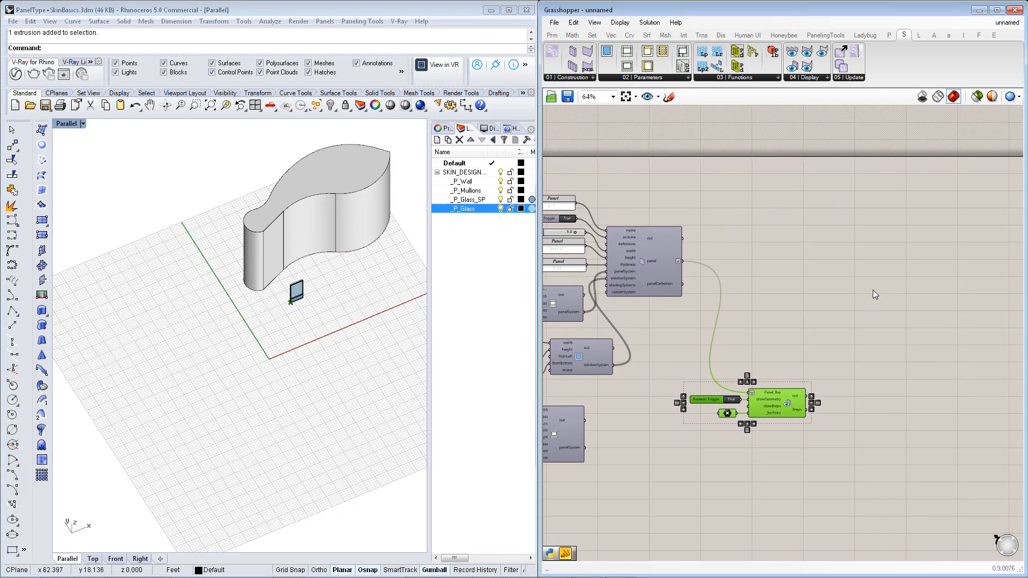
pyautogui.click(588, 72)
pyautogui.click(916, 262)
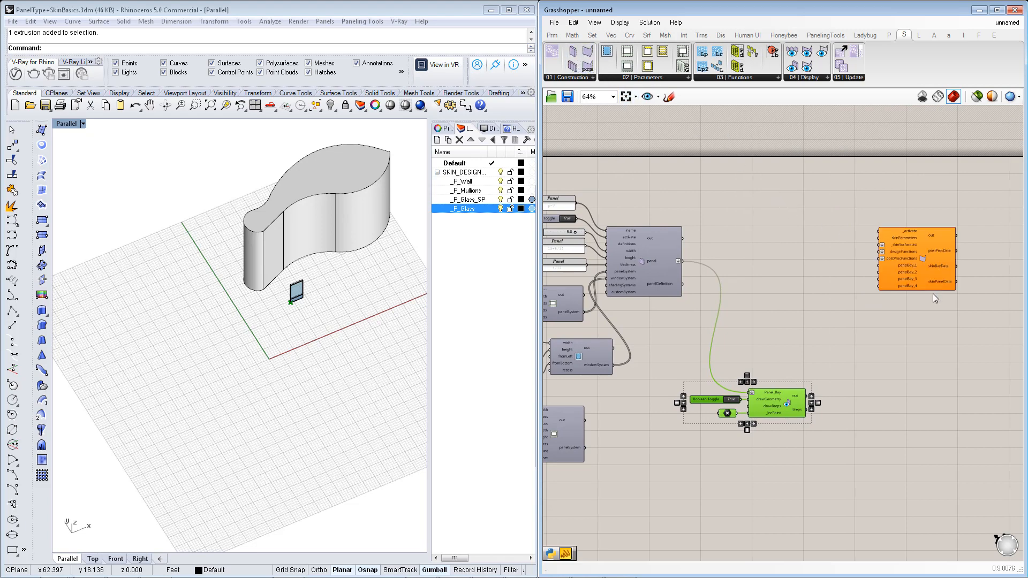
pyautogui.moveTo(932, 294); pyautogui.dragTo(825, 297, button='right')
pyautogui.moveTo(803, 248); pyautogui.dragTo(819, 241)
pyautogui.scroll(1, 821, 237)
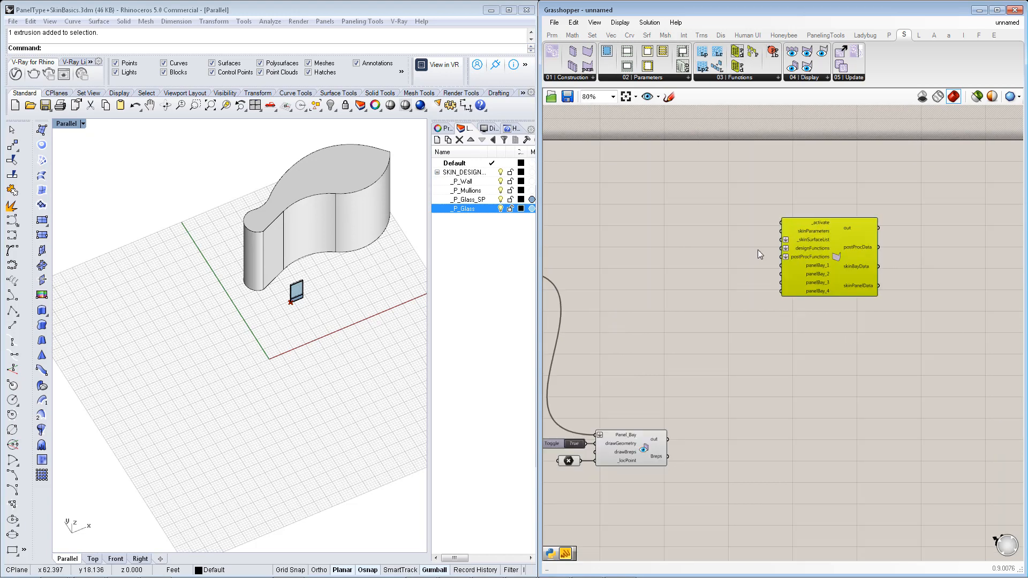
# Add a SkinDesigner skinParameters component and position it just above the skin generator
pyautogui.scroll(2, 827, 230)
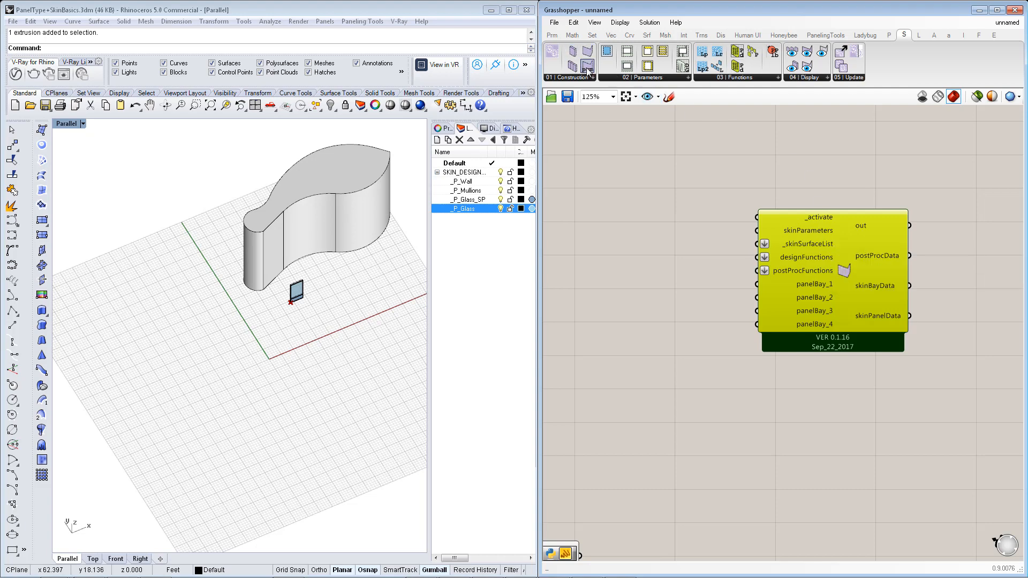
pyautogui.moveTo(588, 69); pyautogui.dragTo(757, 154)
pyautogui.moveTo(767, 154); pyautogui.dragTo(766, 201, button='right')
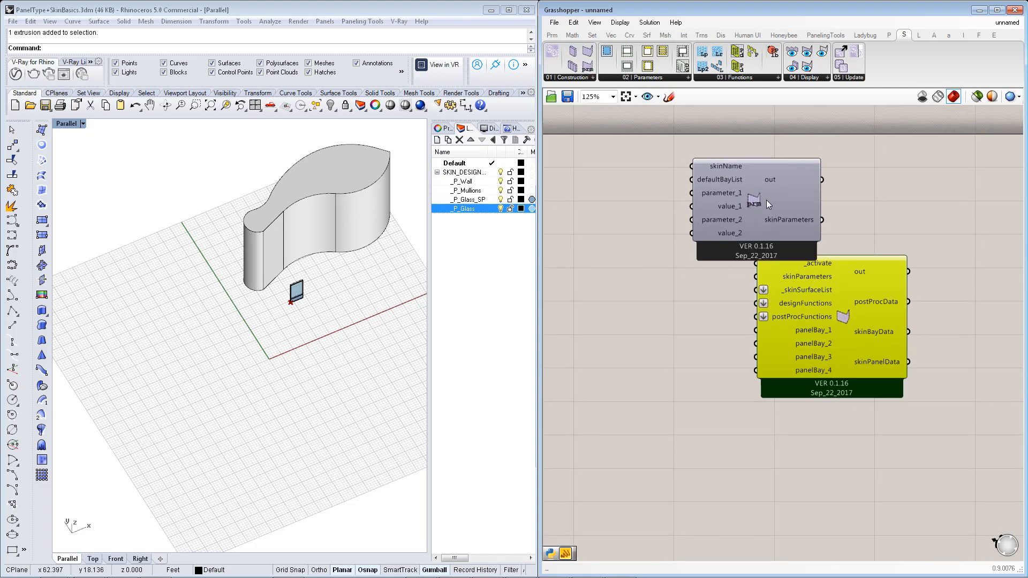
pyautogui.moveTo(766, 201); pyautogui.dragTo(805, 198)
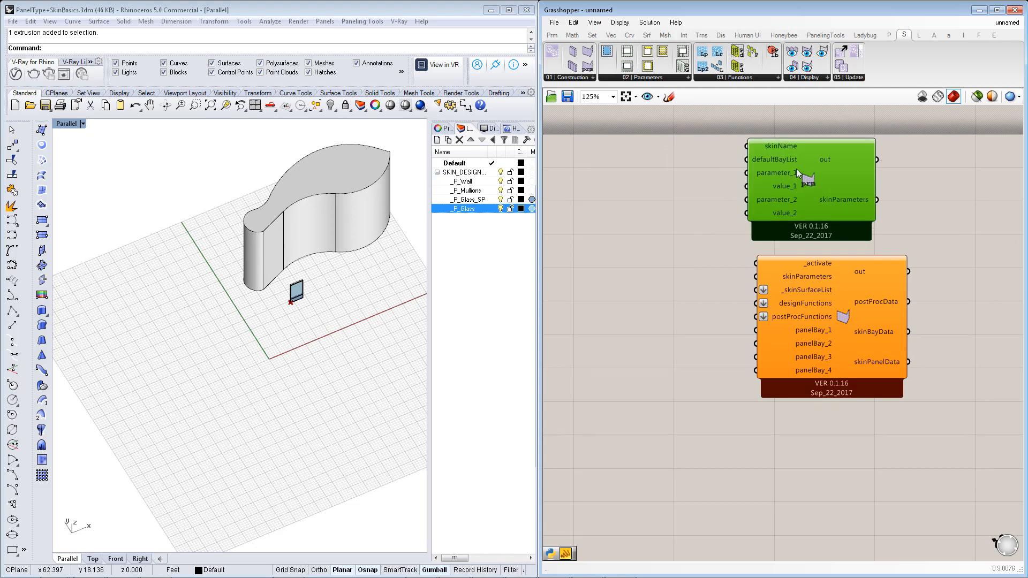
# Remove the parameter_2 and value_2 inputs from the skinParameters component and adjust its placement above the generator
pyautogui.scroll(5, 788, 163)
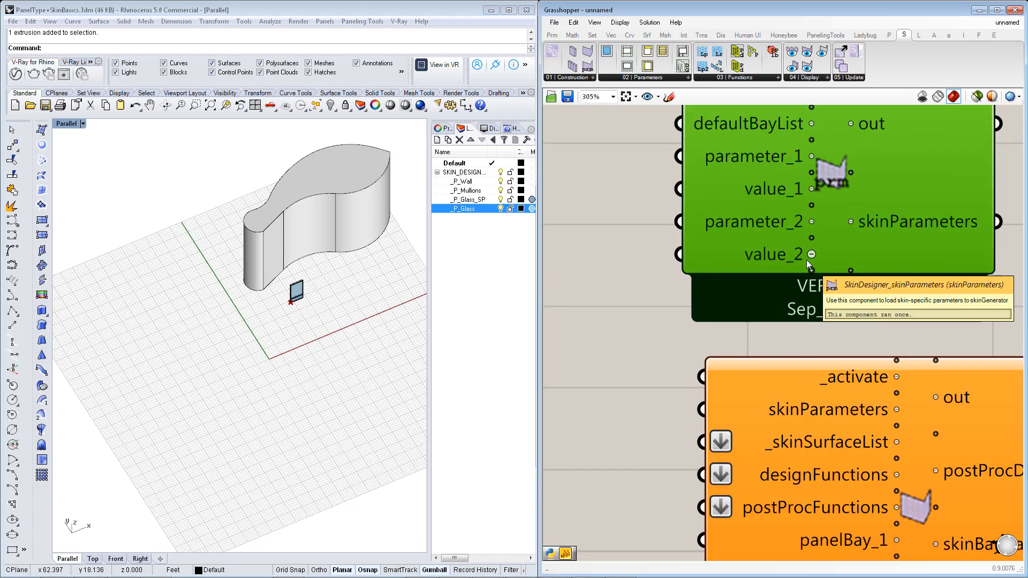
pyautogui.click(811, 238)
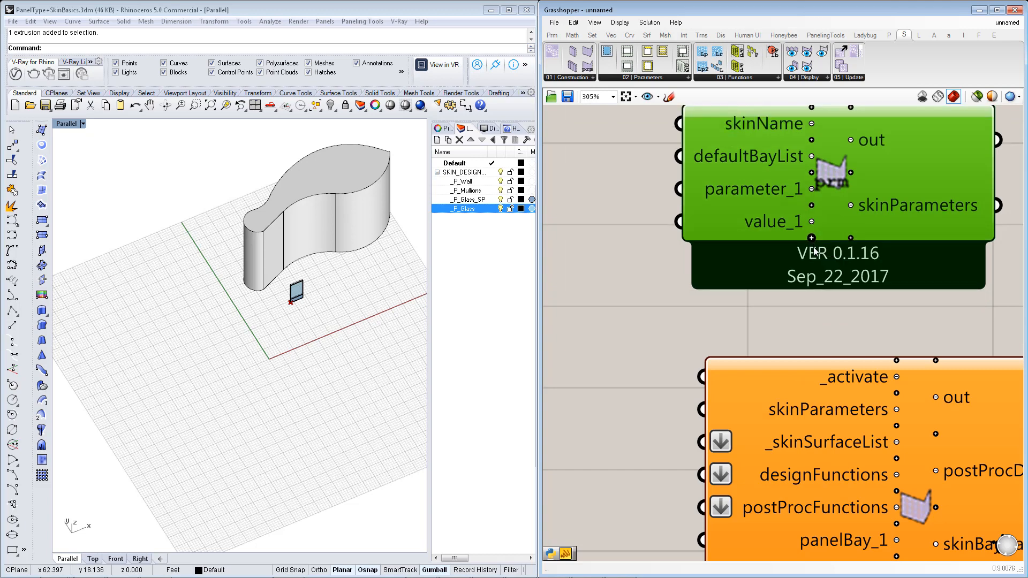
pyautogui.scroll(-3, 815, 252)
pyautogui.moveTo(828, 201); pyautogui.dragTo(829, 228, button='right')
pyautogui.moveTo(773, 212); pyautogui.dragTo(781, 208)
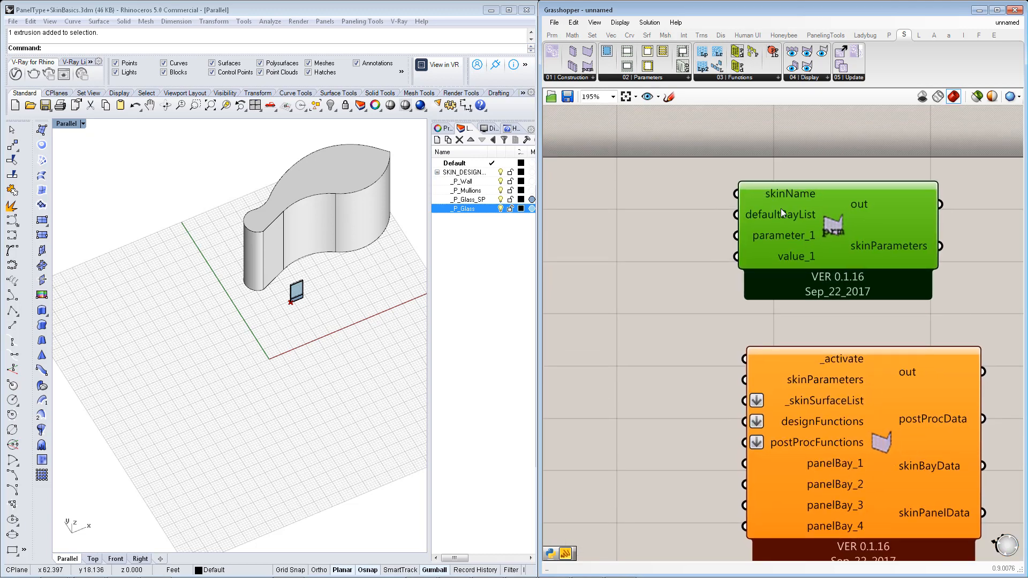
pyautogui.moveTo(781, 207); pyautogui.dragTo(798, 216, button='right')
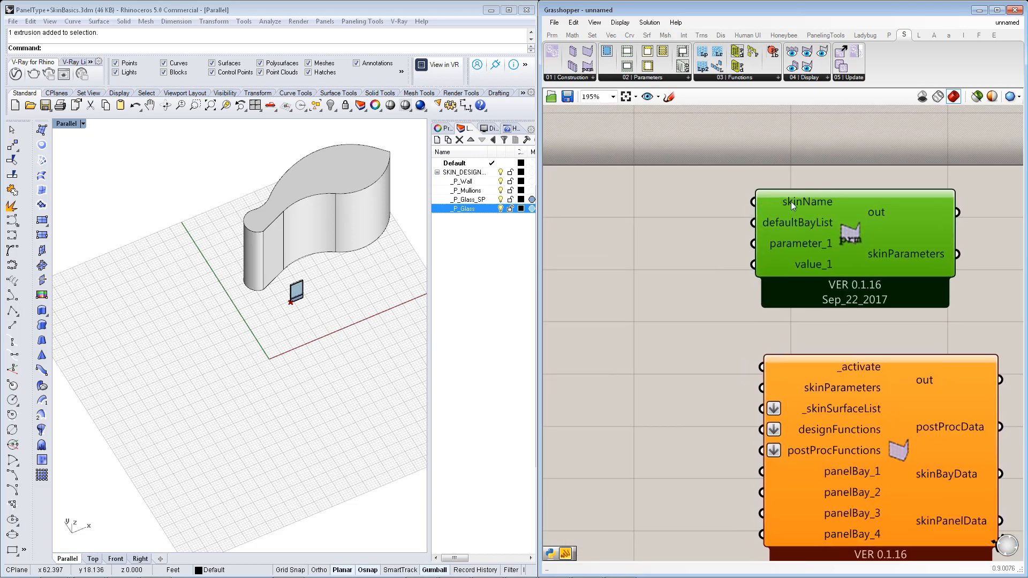
# Add a text panel containing Skin_Test beside the skinName input of the skinParameters component
pyautogui.doubleClick(633, 201)
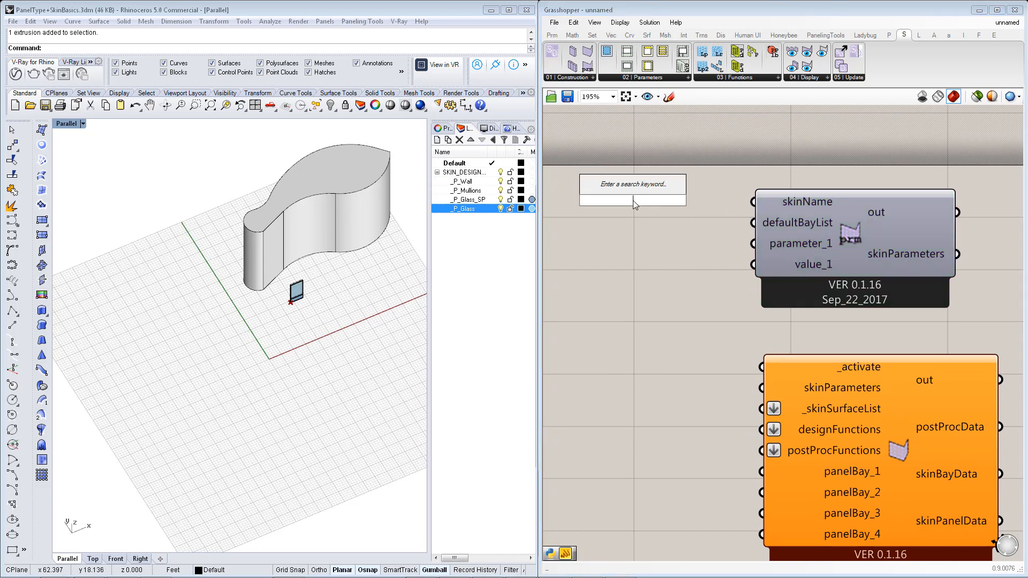
pyautogui.write('Panel')
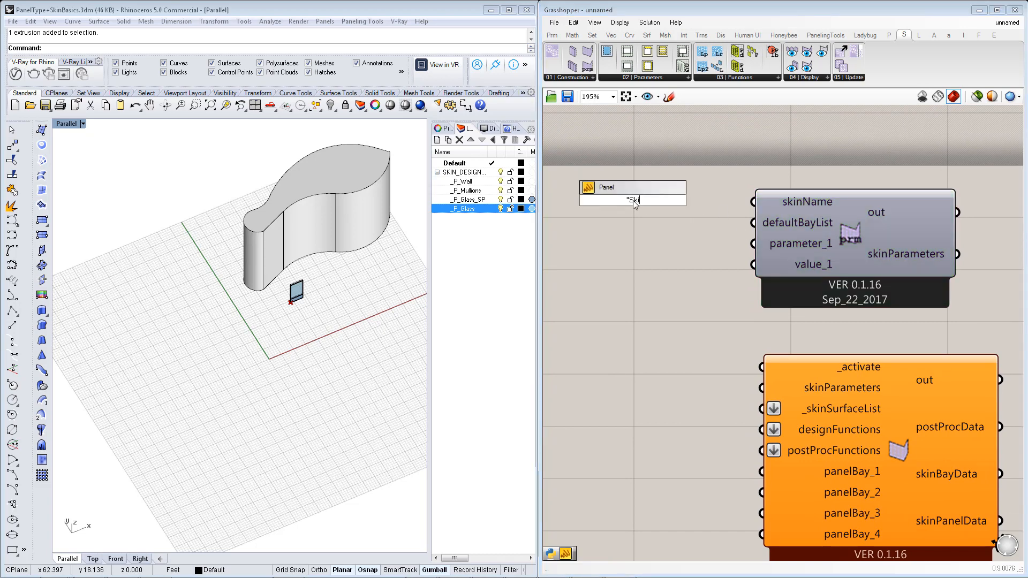
pyautogui.write('"Skin Test')
pyautogui.press('Return')
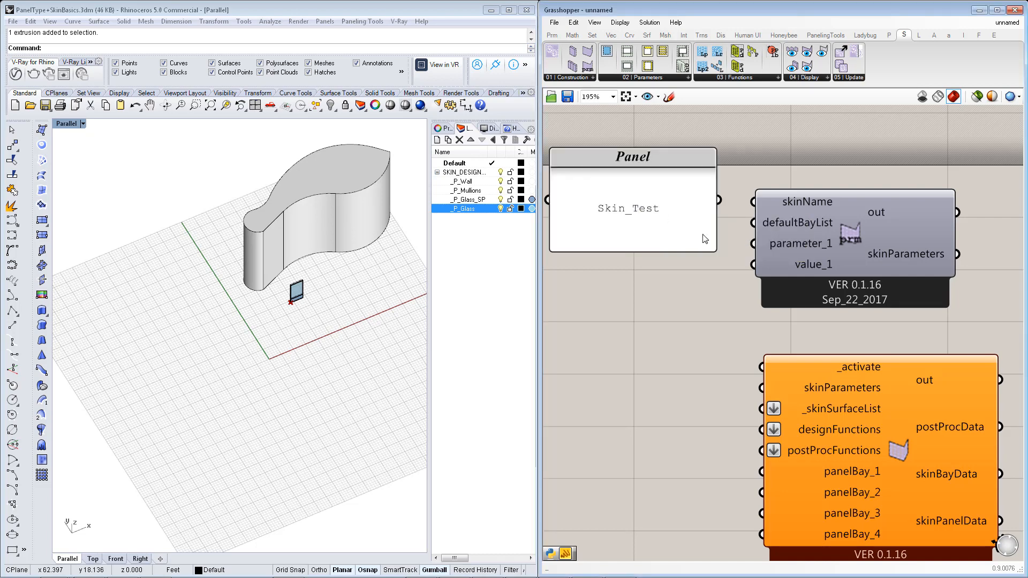
# Shrink the Skin_Test panel, connect it to the skinName input of the skinParameters component, and align it beside that input
pyautogui.moveTo(716, 254); pyautogui.dragTo(691, 213)
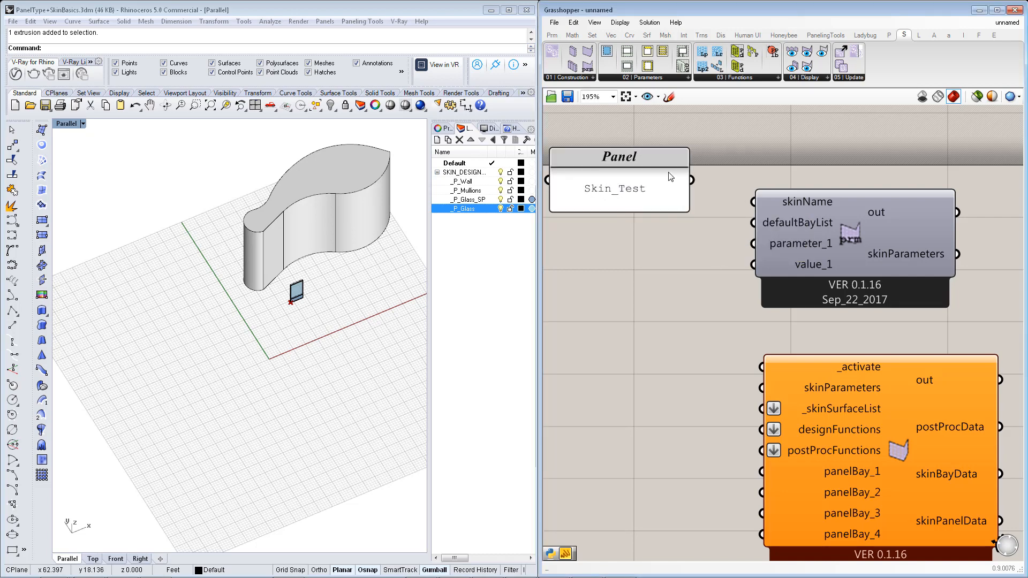
pyautogui.moveTo(671, 162); pyautogui.dragTo(760, 210)
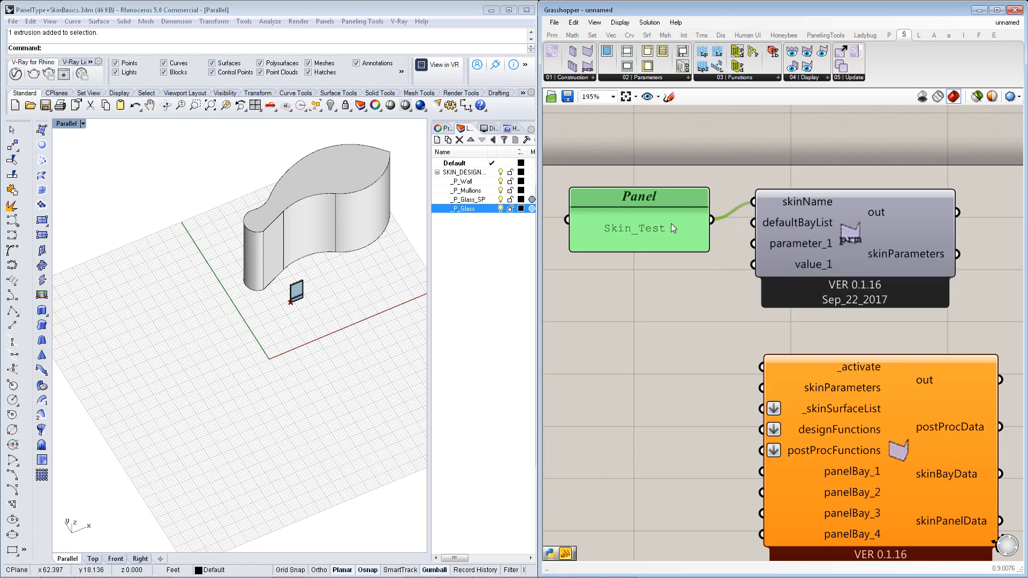
pyautogui.moveTo(673, 228); pyautogui.dragTo(678, 221)
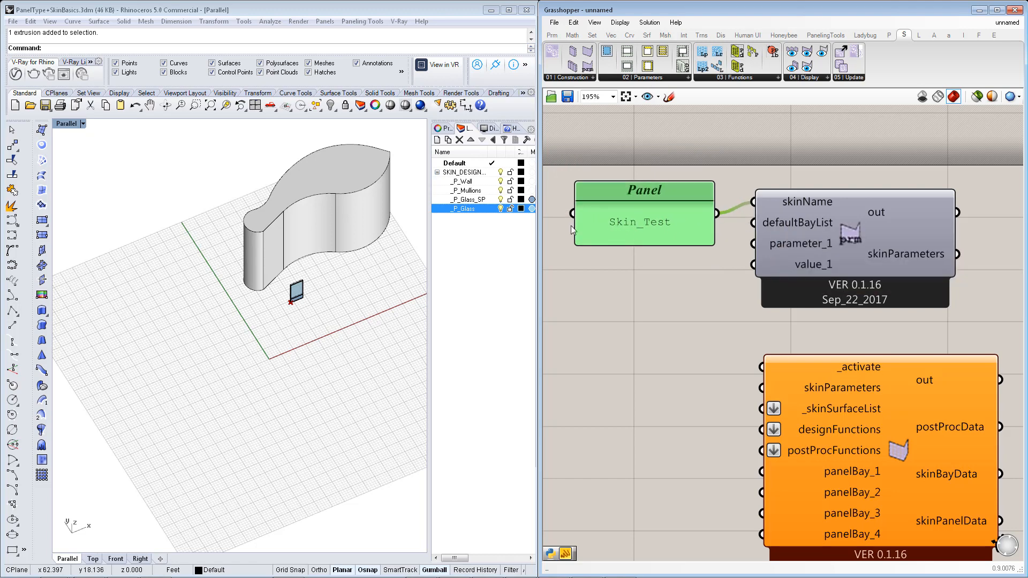
pyautogui.moveTo(636, 214); pyautogui.dragTo(644, 206)
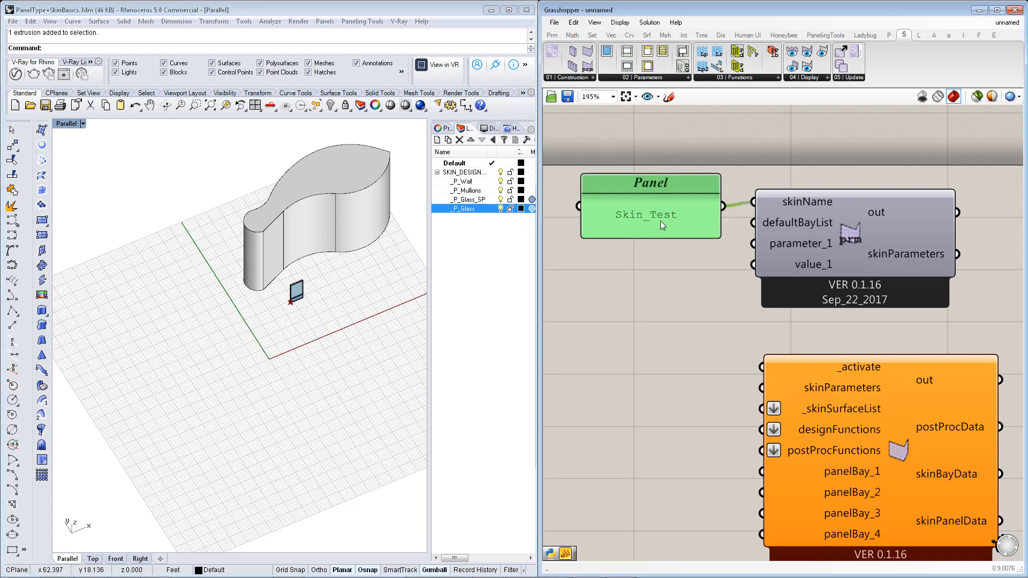
pyautogui.click(455, 210)
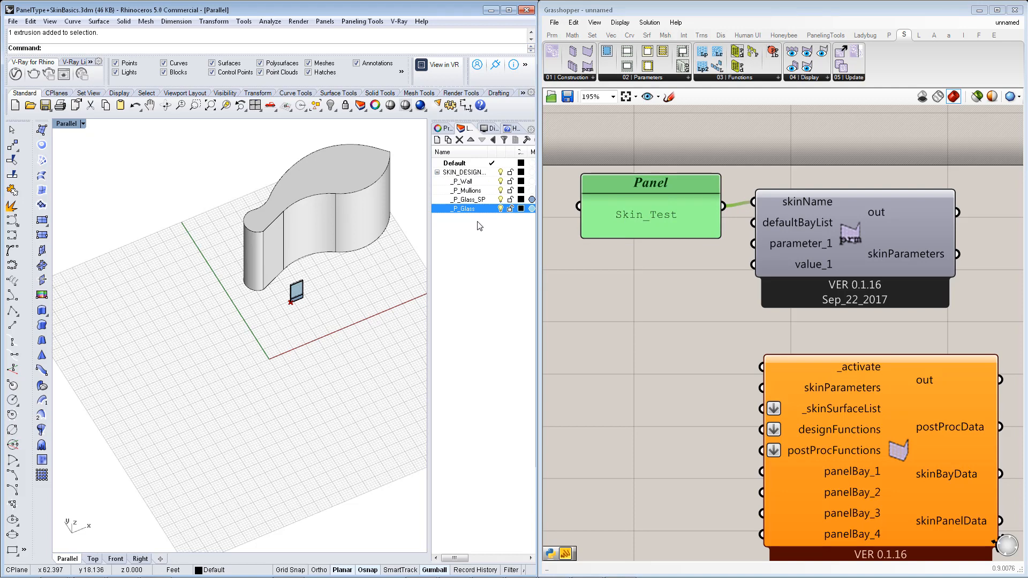
# Connect the skinParameters output of the parameters component to the skin generator's skinParameters input
pyautogui.moveTo(876, 259); pyautogui.dragTo(881, 240, button='right')
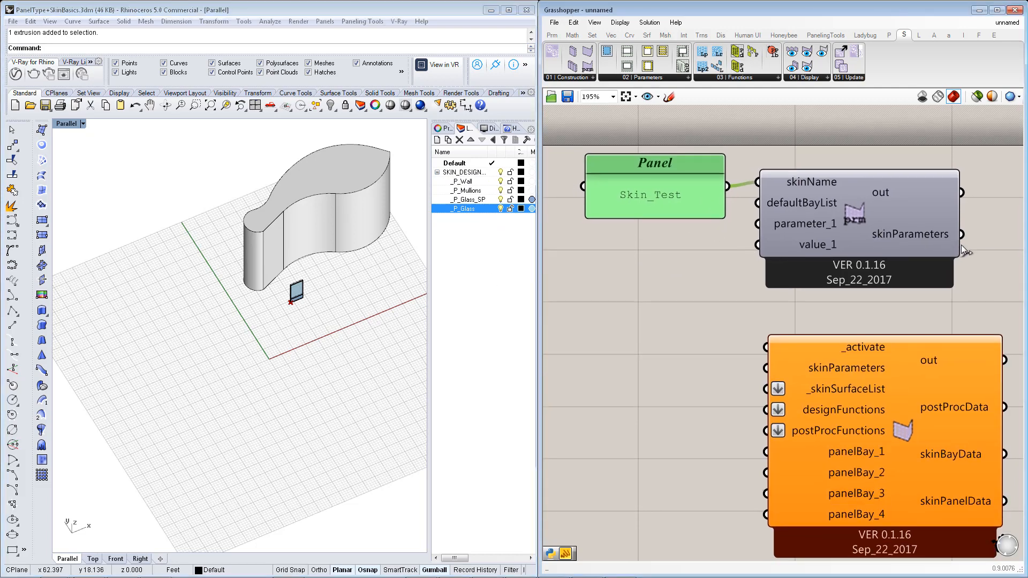
pyautogui.moveTo(963, 235); pyautogui.dragTo(762, 368)
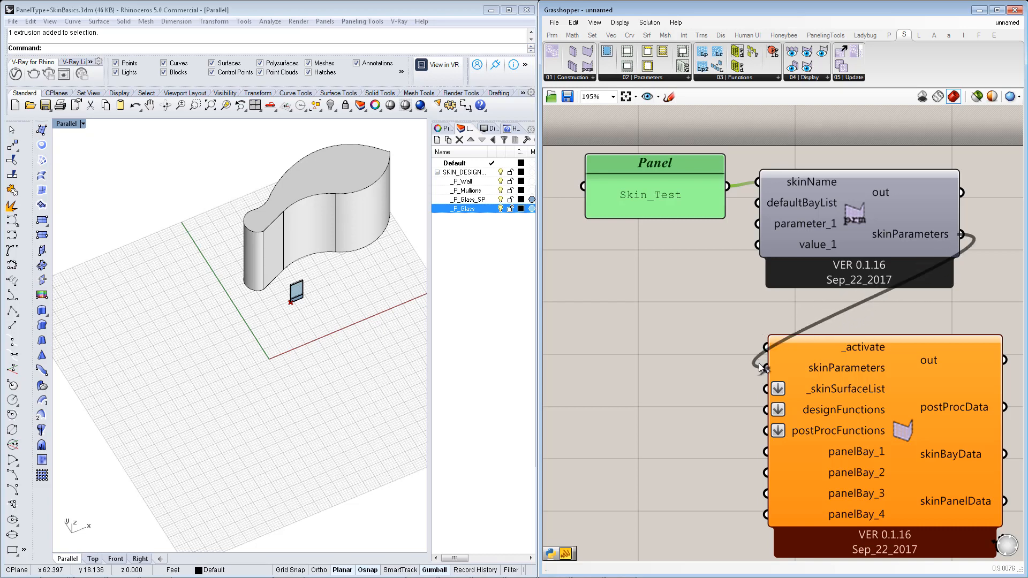
pyautogui.moveTo(761, 366); pyautogui.dragTo(760, 368)
# Connect the panel output of the panel component to the skin generator's panelBay_1 input
pyautogui.moveTo(744, 342); pyautogui.dragTo(790, 319, button='right')
pyautogui.moveTo(736, 298); pyautogui.dragTo(757, 295, button='right')
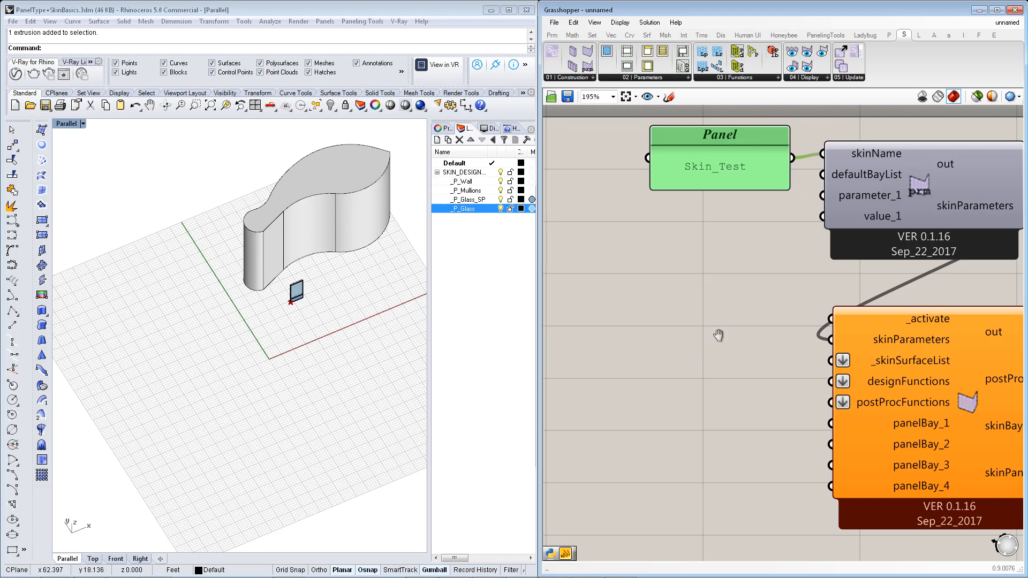
pyautogui.scroll(-5, 769, 297)
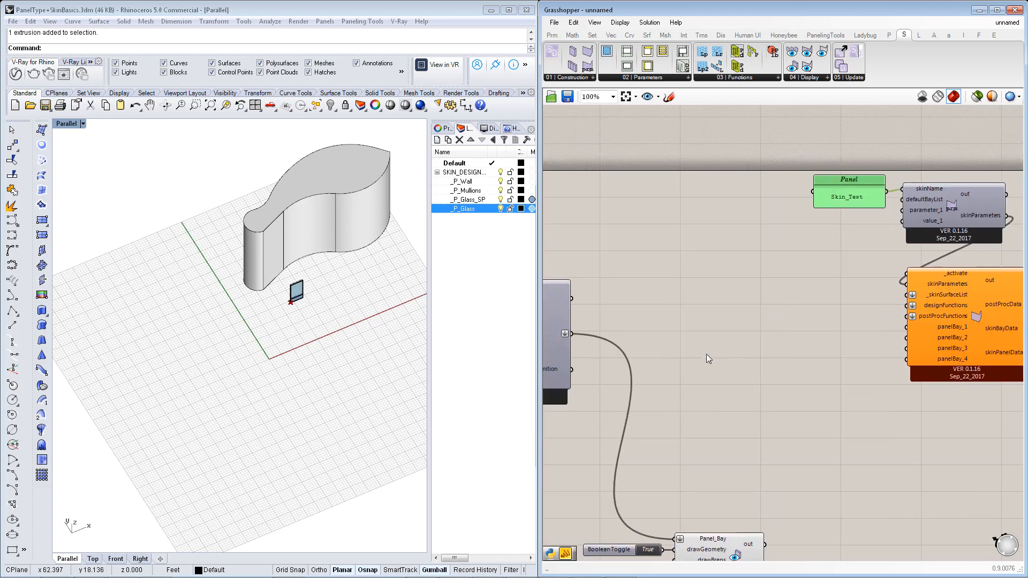
pyautogui.scroll(1, 623, 354)
pyautogui.moveTo(557, 329); pyautogui.dragTo(669, 315, button='right')
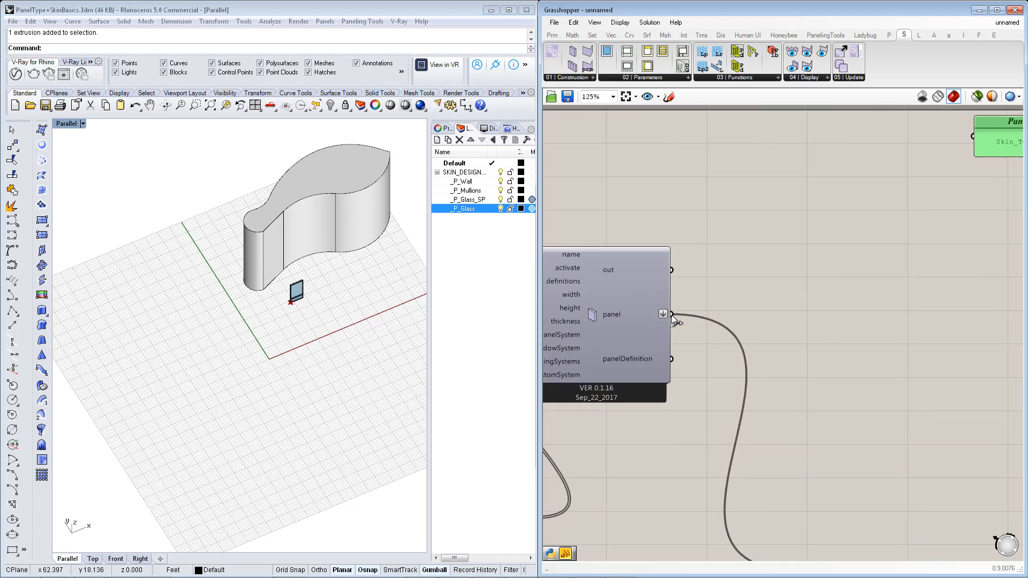
pyautogui.scroll(-3, 722, 315)
pyautogui.moveTo(671, 314); pyautogui.dragTo(909, 355)
pyautogui.scroll(4, 895, 275)
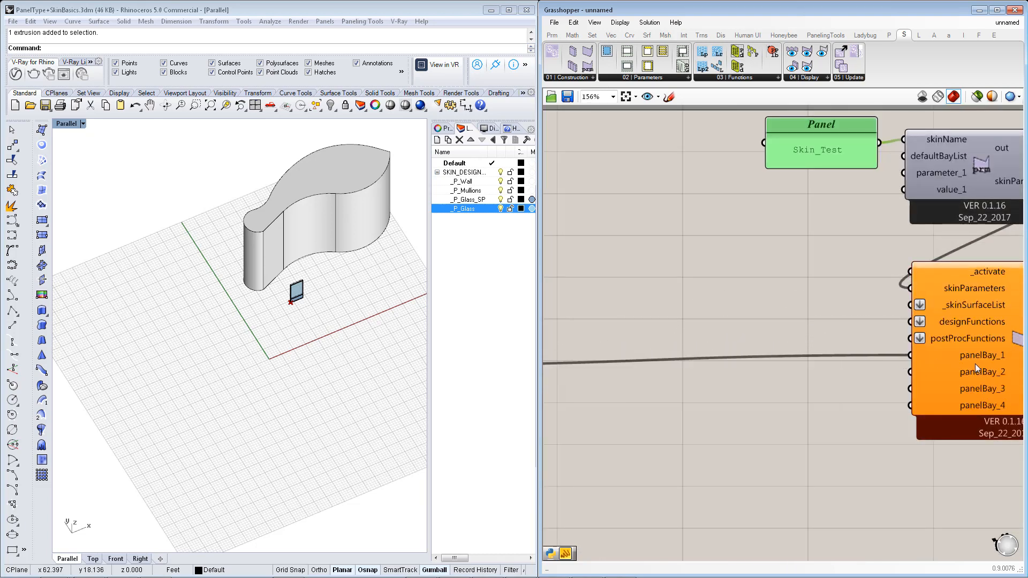
pyautogui.moveTo(972, 377); pyautogui.dragTo(875, 424, button='right')
pyautogui.moveTo(788, 212); pyautogui.dragTo(793, 209)
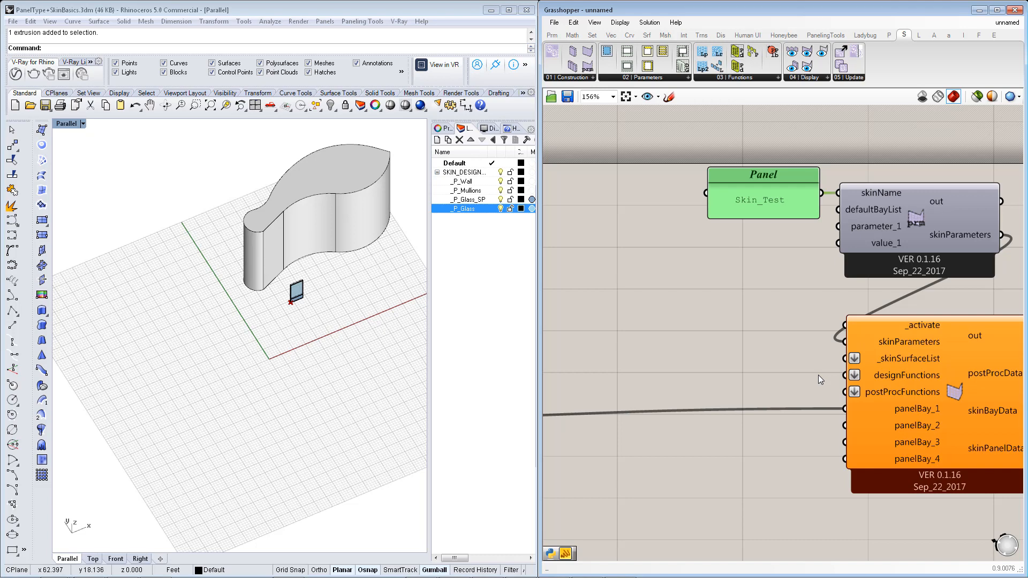
# Add a Brep parameter referencing the curved building mass in Rhino and connect it to the skin generator's _skinSurfaceList input
pyautogui.moveTo(818, 375); pyautogui.dragTo(778, 359, button='right')
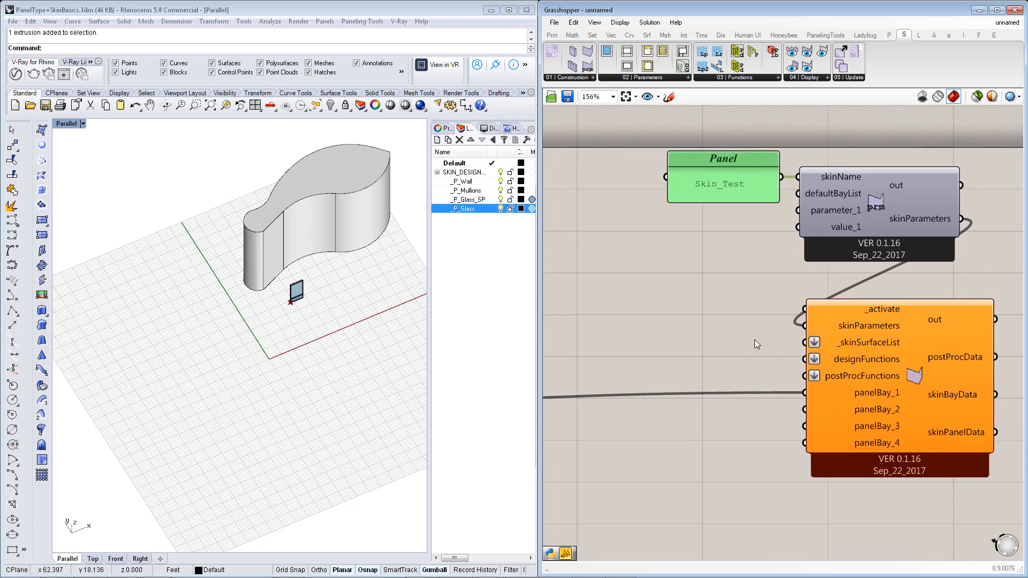
pyautogui.doubleClick(725, 333)
pyautogui.write('brep')
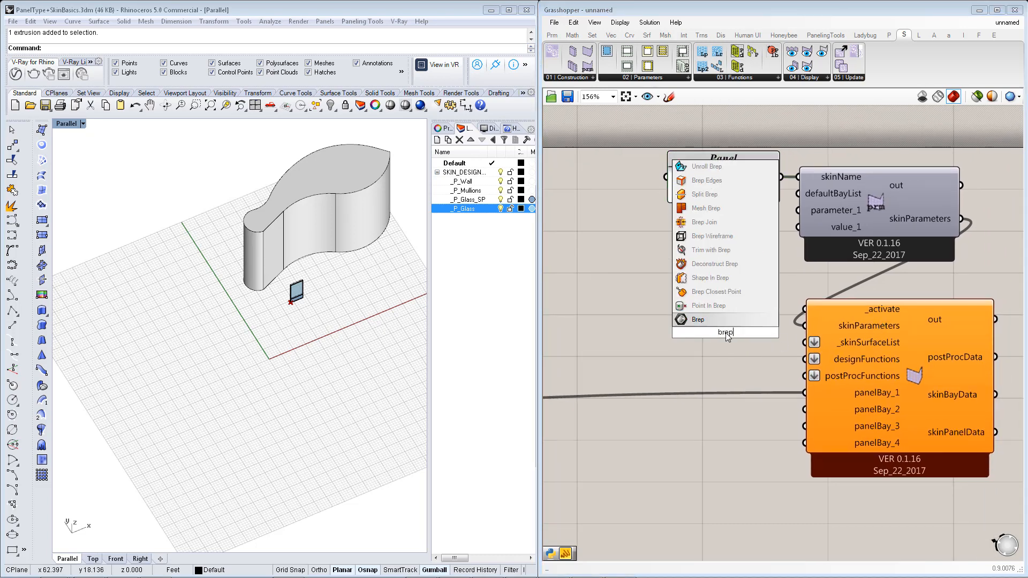
pyautogui.click(740, 319)
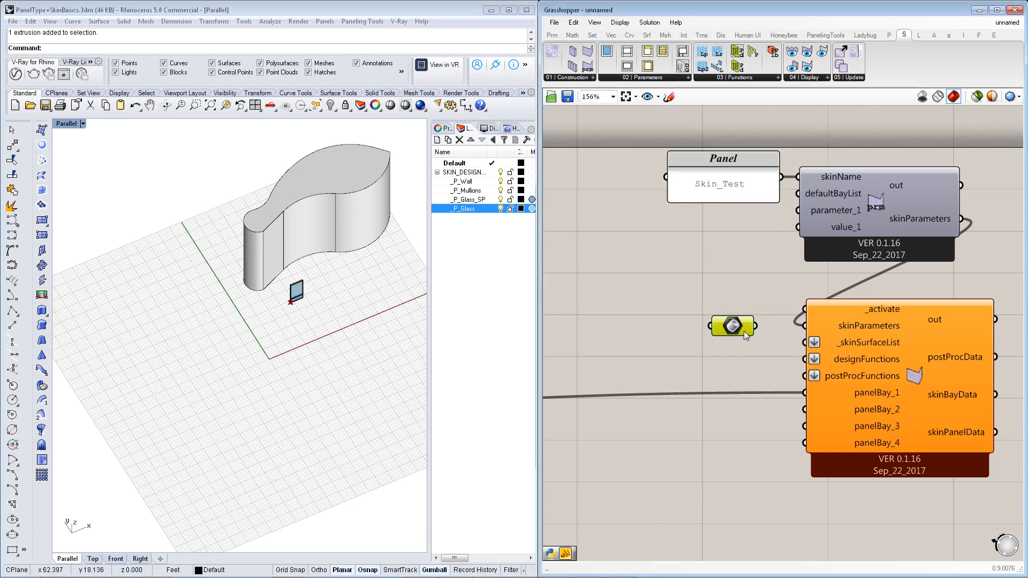
pyautogui.rightClick(745, 334)
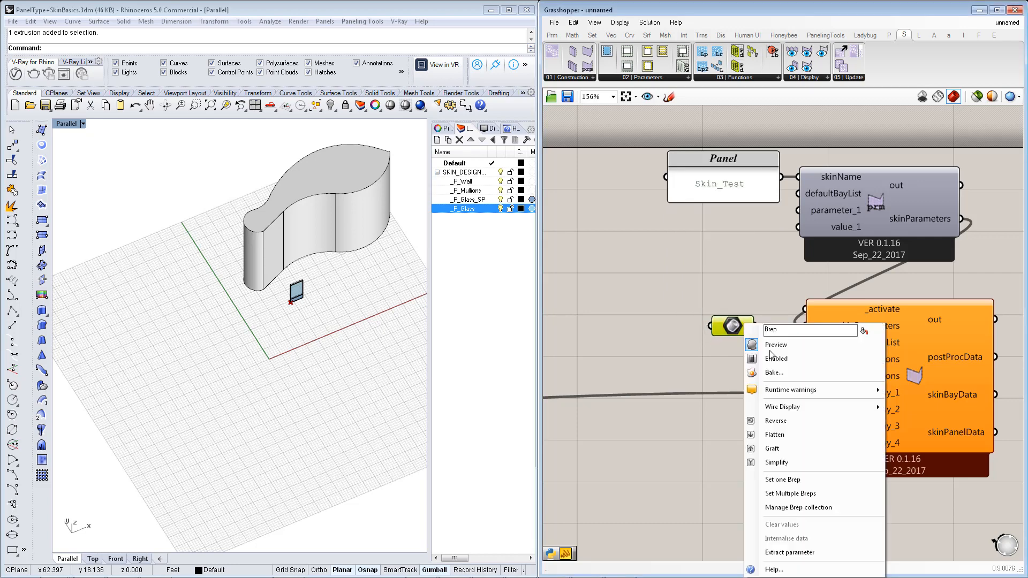
pyautogui.click(803, 480)
pyautogui.click(277, 221)
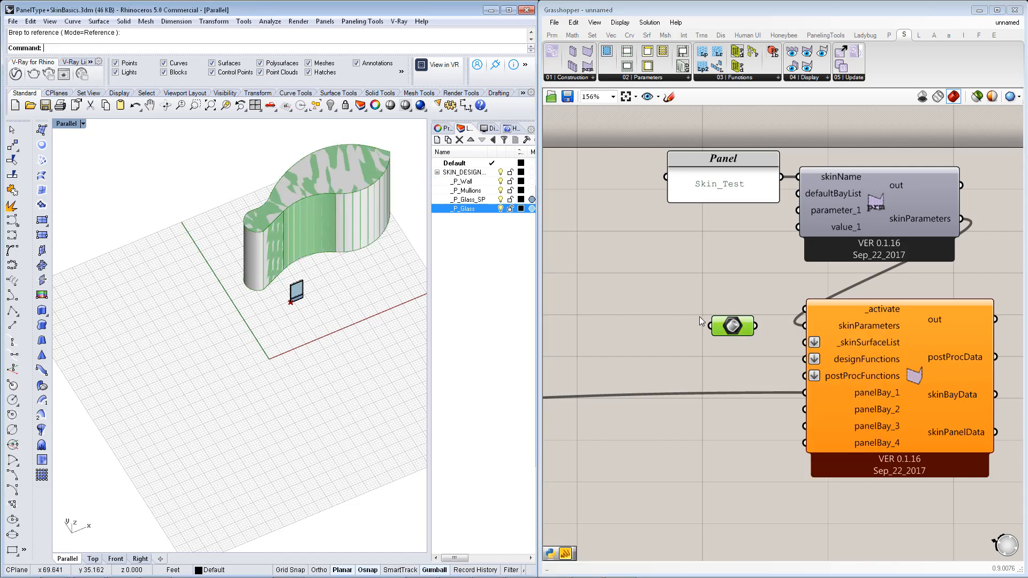
pyautogui.moveTo(733, 332); pyautogui.dragTo(800, 344)
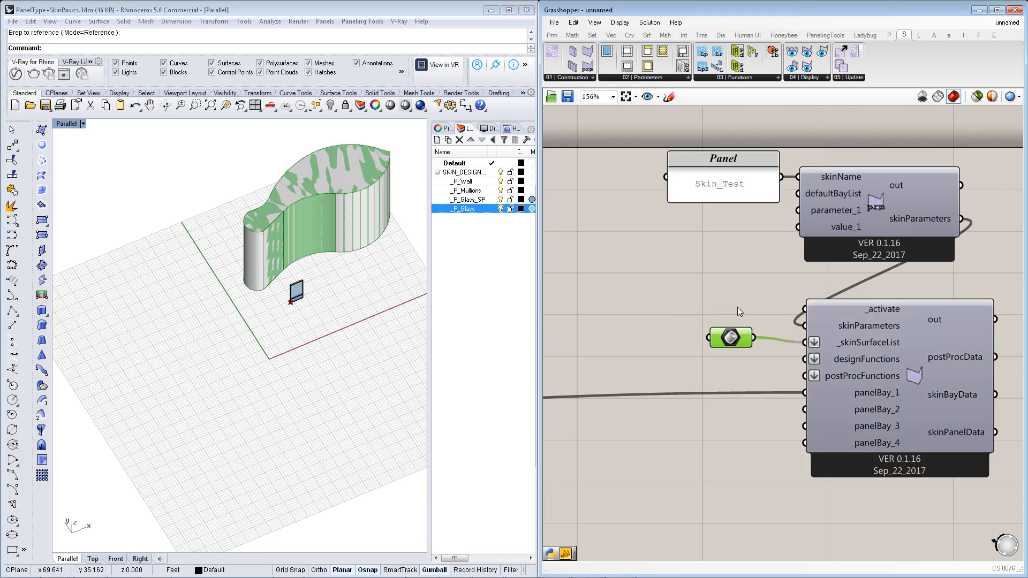
# Add a Boolean Toggle, connect it to the skin generator's _activate input, and set it to True
pyautogui.doubleClick(682, 297)
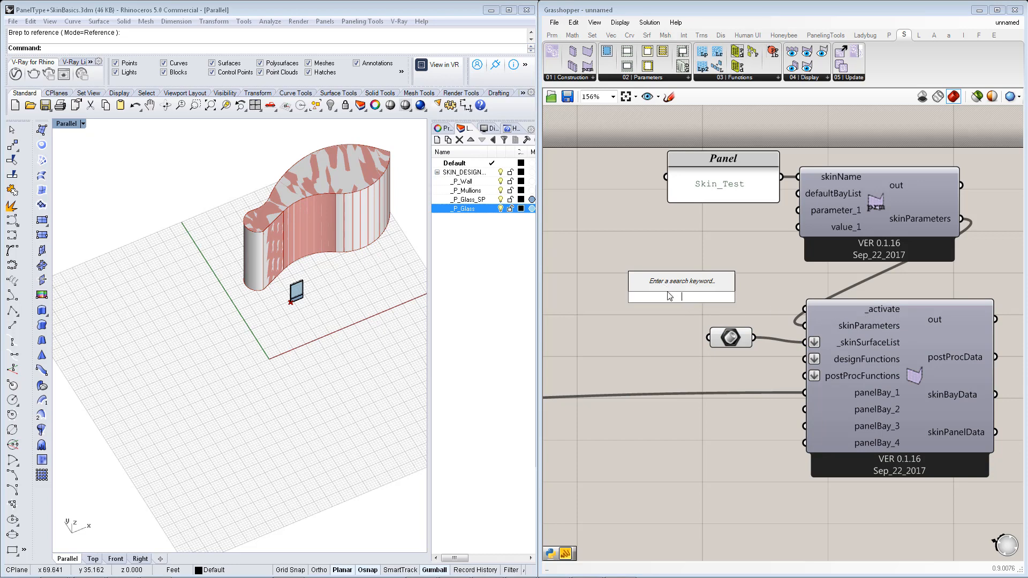
pyautogui.write('bool')
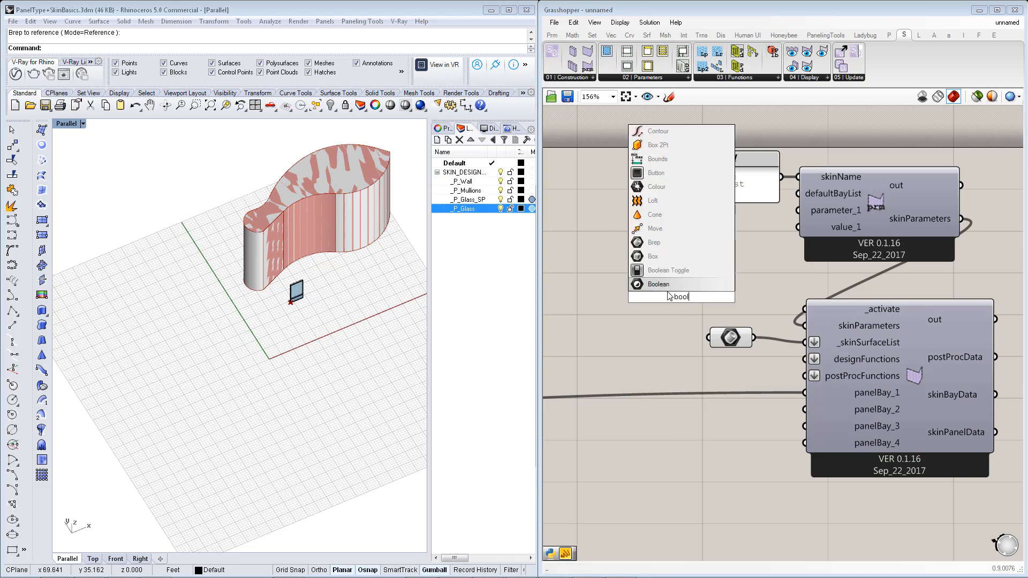
pyautogui.click(662, 271)
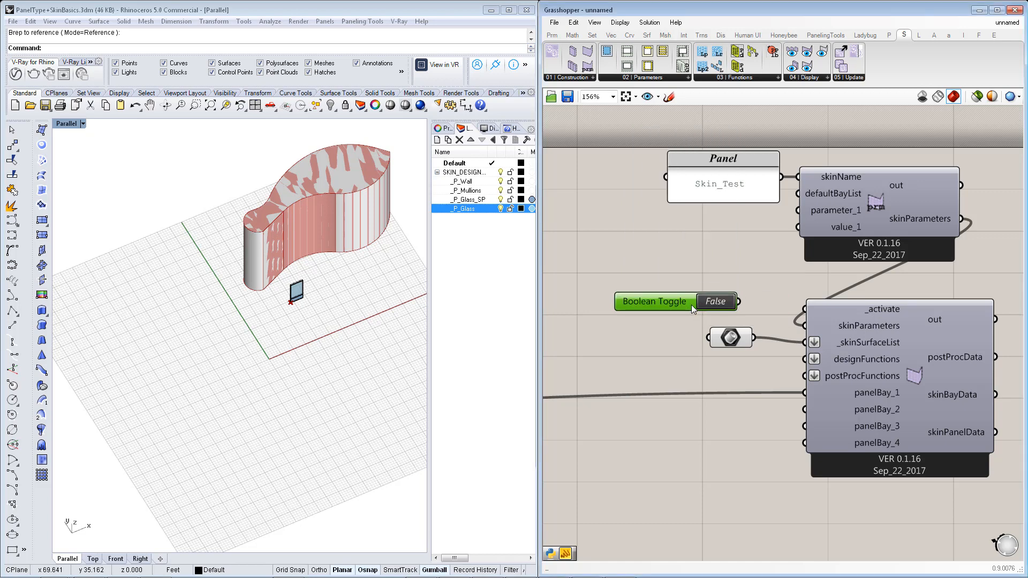
pyautogui.moveTo(739, 301); pyautogui.dragTo(810, 311)
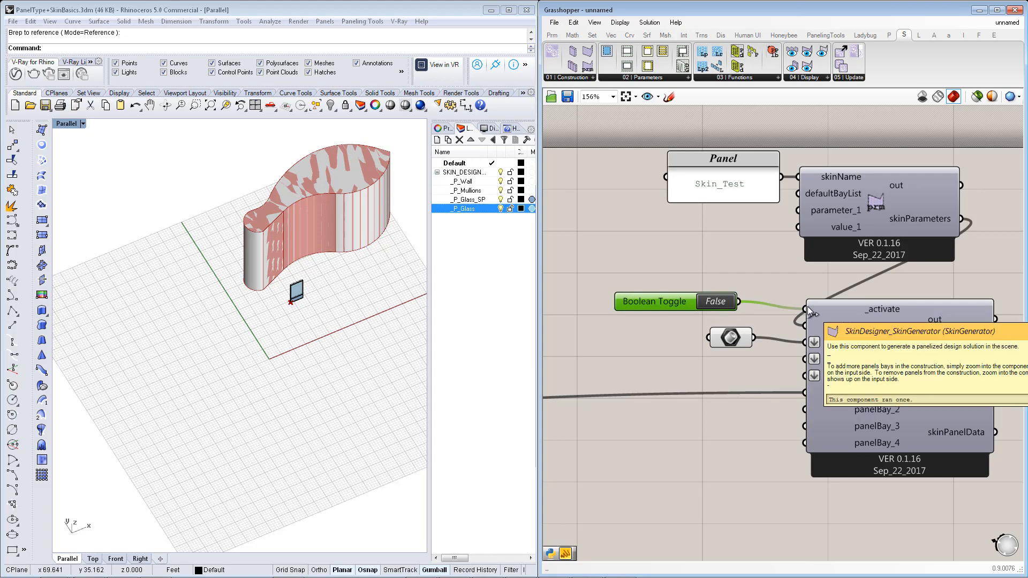
pyautogui.doubleClick(716, 302)
# Inspect the generated panels around the building mass in the Rhino viewport, up close and from different angles
pyautogui.moveTo(312, 353); pyautogui.dragTo(354, 342, button='right')
pyautogui.scroll(8, 271, 243)
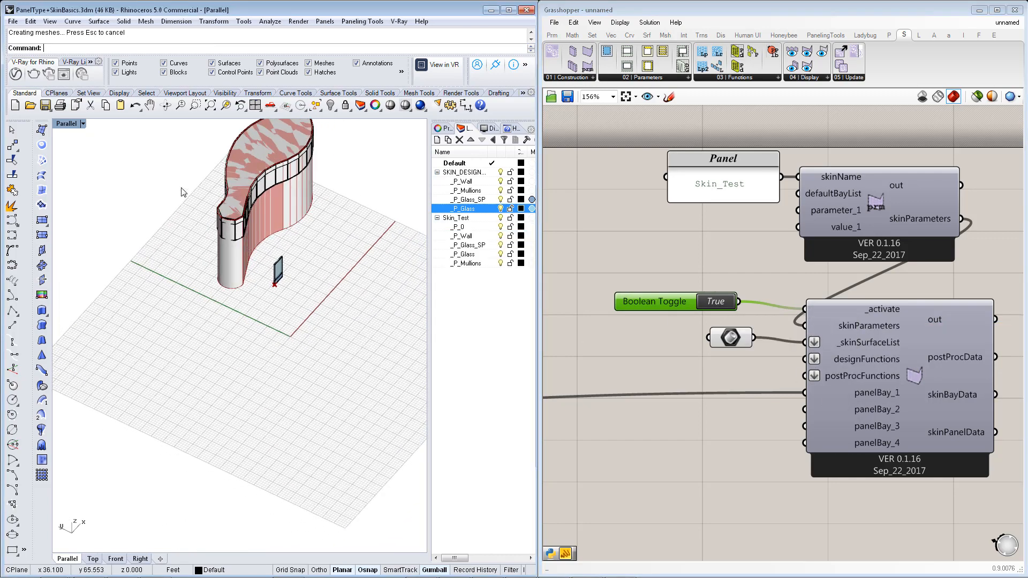
pyautogui.scroll(6, 270, 242)
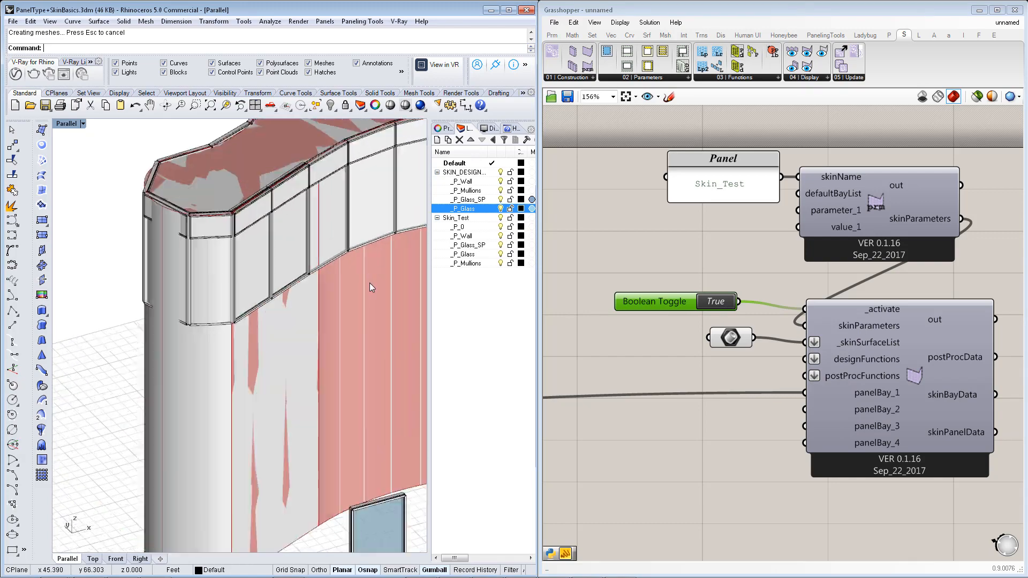
pyautogui.scroll(-5, 197, 298)
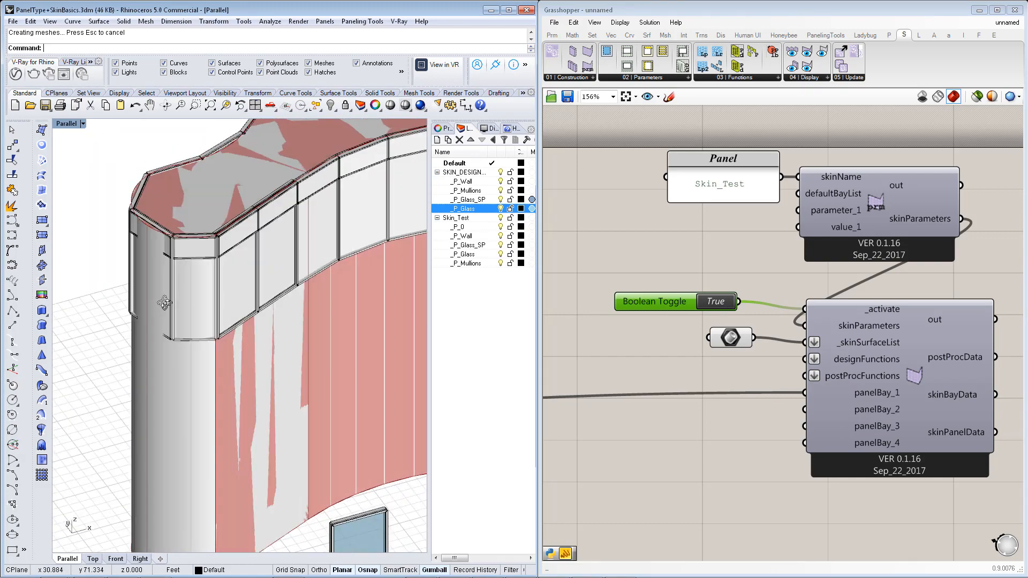
pyautogui.scroll(2, 292, 312)
pyautogui.scroll(-5, 293, 312)
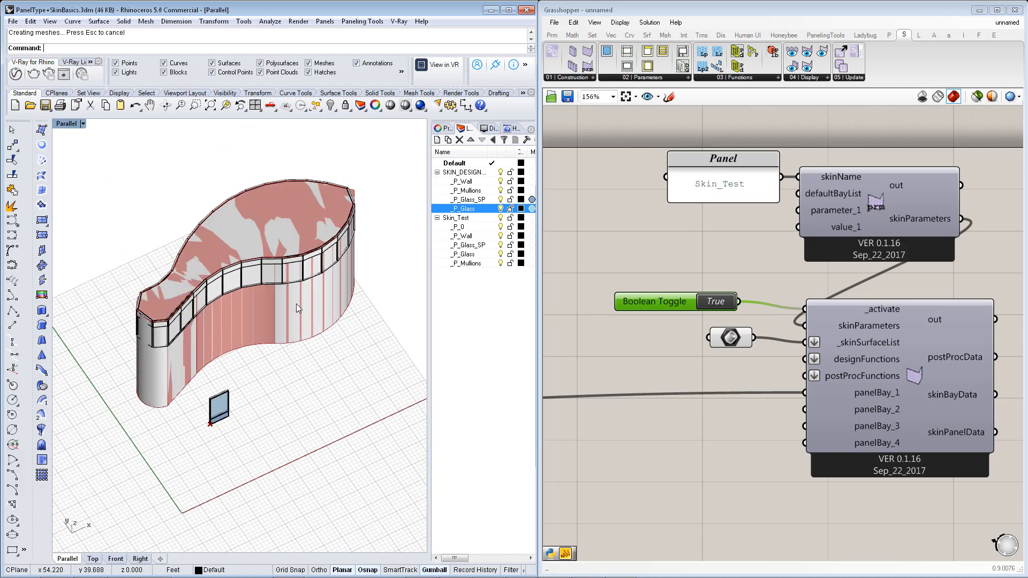
pyautogui.moveTo(181, 346); pyautogui.dragTo(169, 341, button='right')
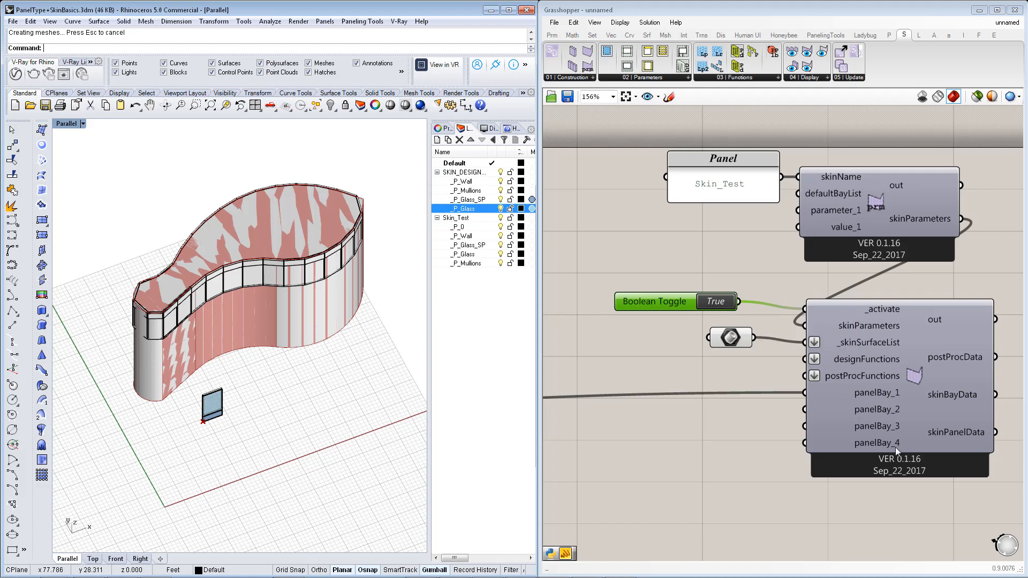
# Set the skin generator's Boolean Toggle to False and delete the top face of the building mass in Rhino
pyautogui.doubleClick(720, 308)
pyautogui.moveTo(380, 351); pyautogui.dragTo(337, 370, button='right')
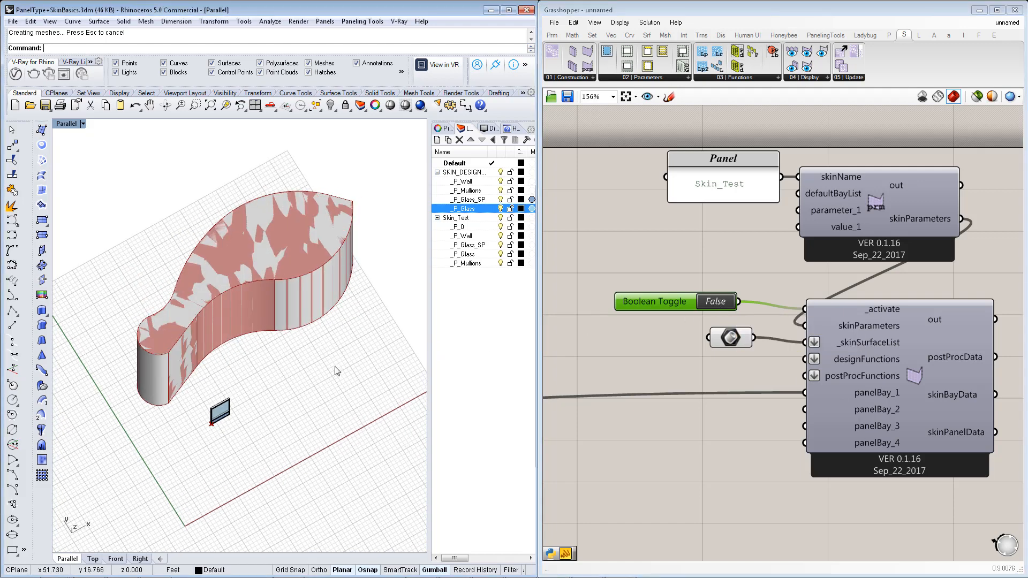
pyautogui.click(285, 246)
pyautogui.click(314, 377)
pyautogui.moveTo(289, 242); pyautogui.dragTo(274, 201, button='right')
pyautogui.click(274, 201)
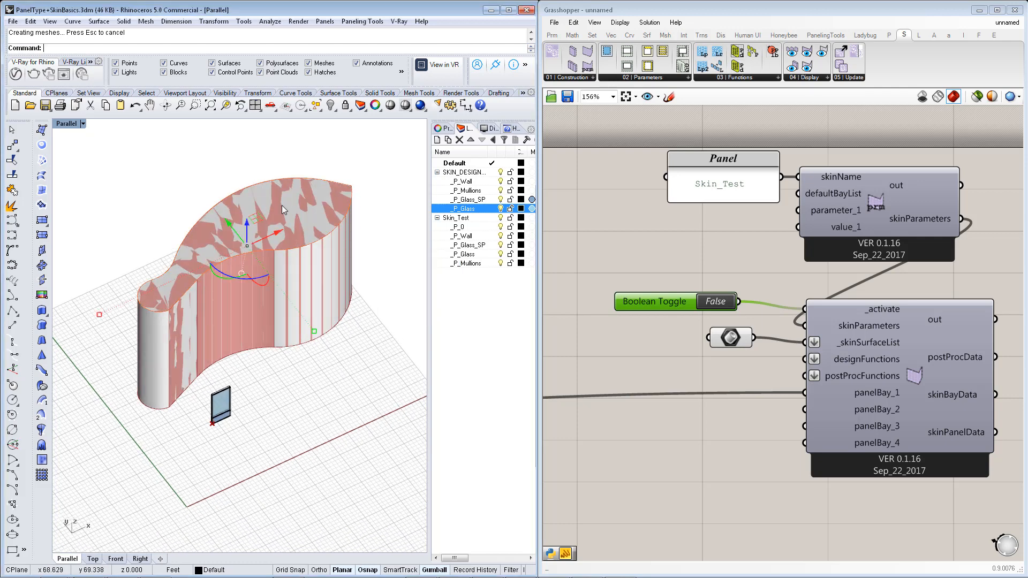
pyautogui.press('Delete')
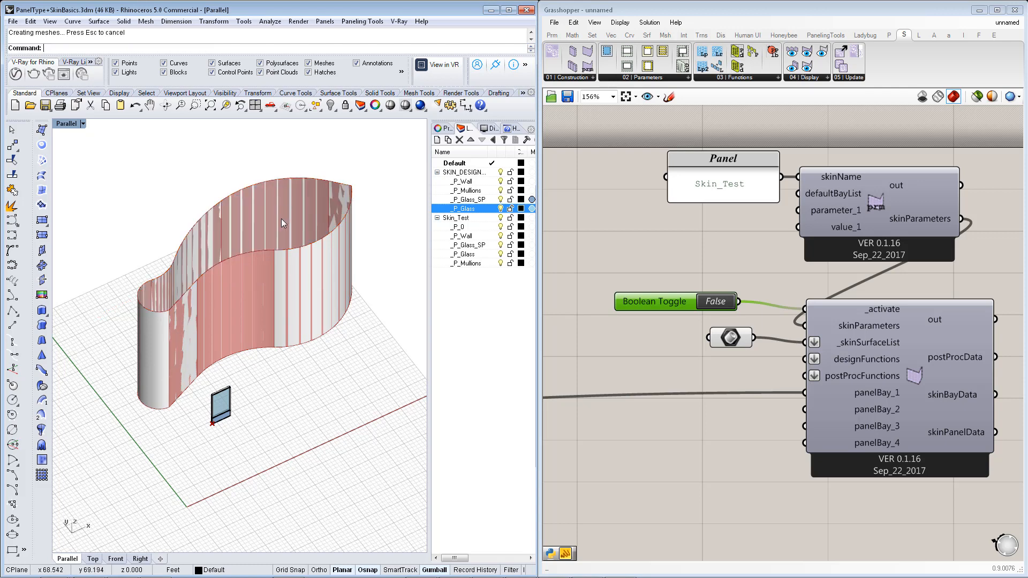
# Delete the bottom face of the building mass, leaving only its curved side walls
pyautogui.moveTo(303, 336); pyautogui.dragTo(283, 275, button='right')
pyautogui.click(278, 255)
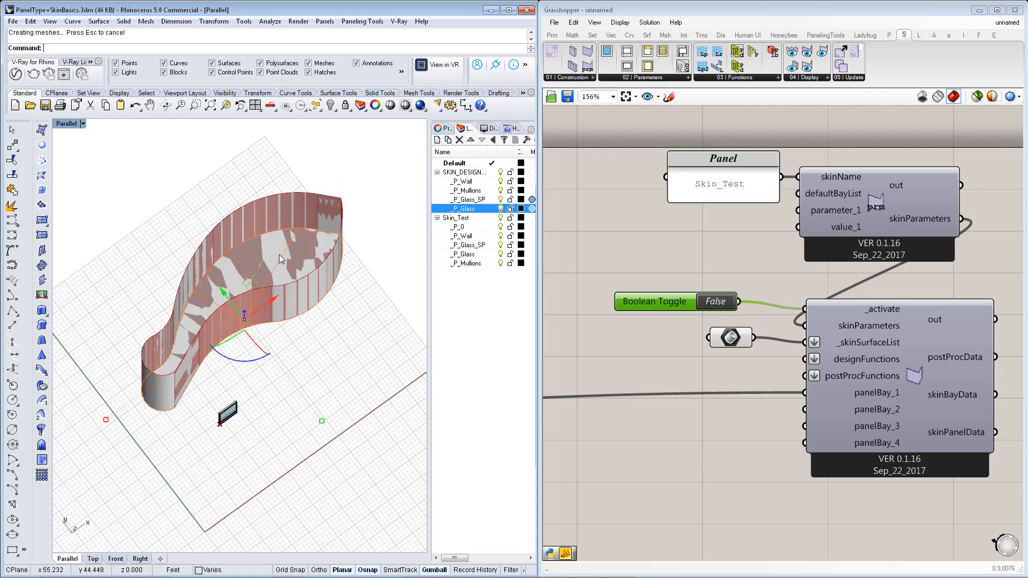
pyautogui.press('Delete')
pyautogui.moveTo(278, 255); pyautogui.dragTo(314, 320, button='right')
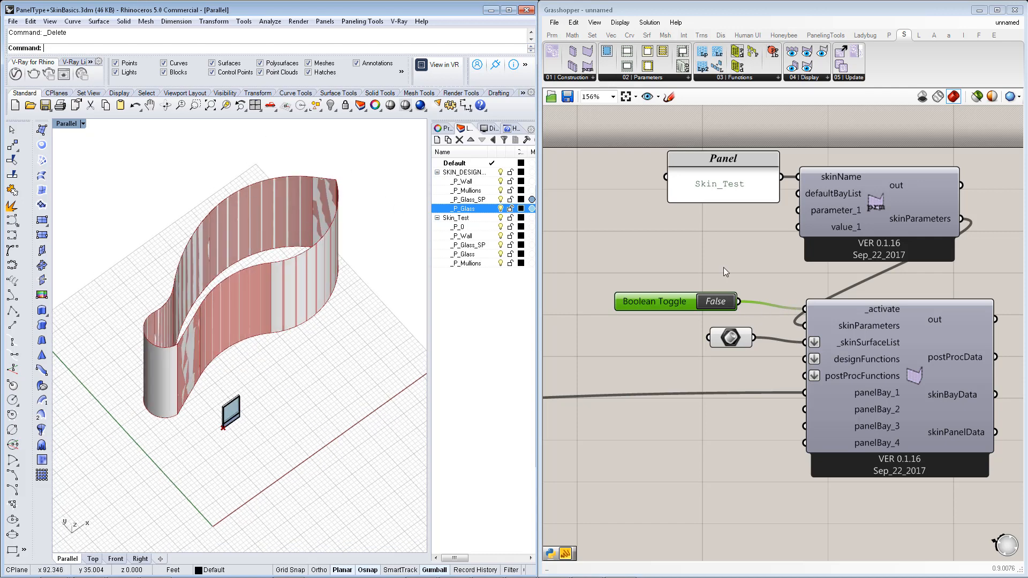
# Set the Boolean Toggle back to True to regenerate the skin and inspect the panels on the curved walls
pyautogui.click(714, 302)
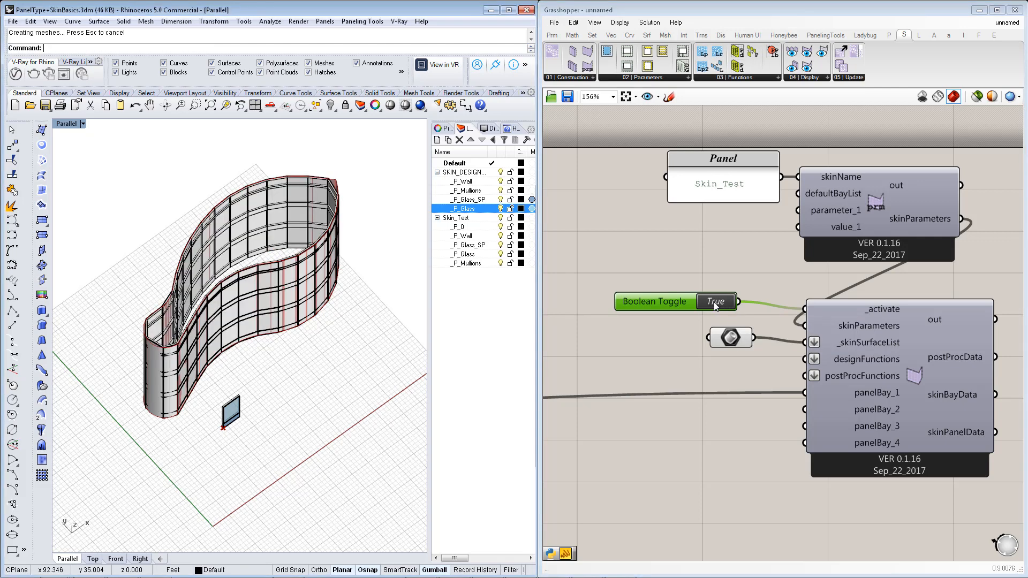
pyautogui.scroll(3, 339, 274)
pyautogui.scroll(7, 339, 272)
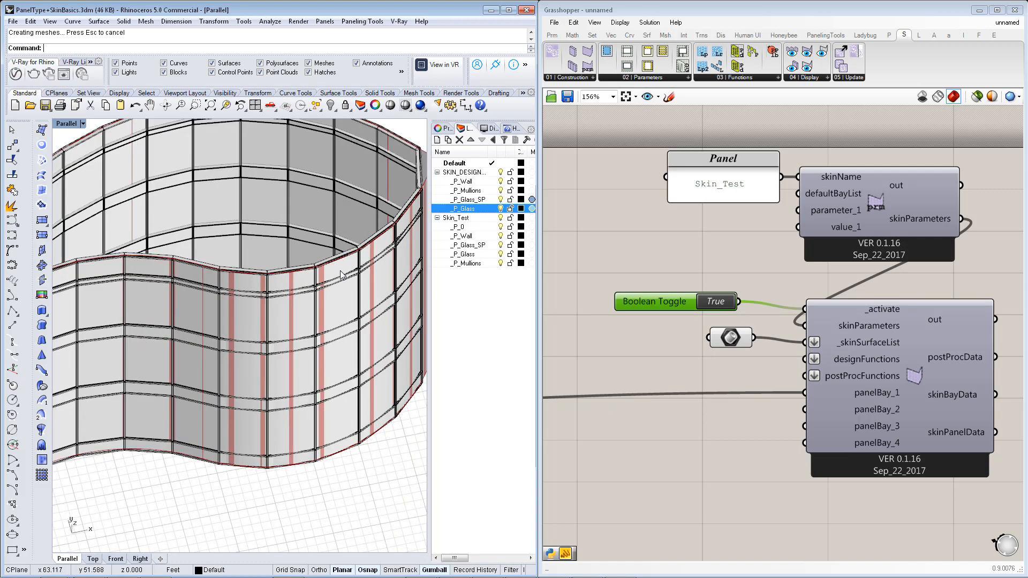
pyautogui.scroll(-9, 339, 272)
pyautogui.scroll(1, 268, 315)
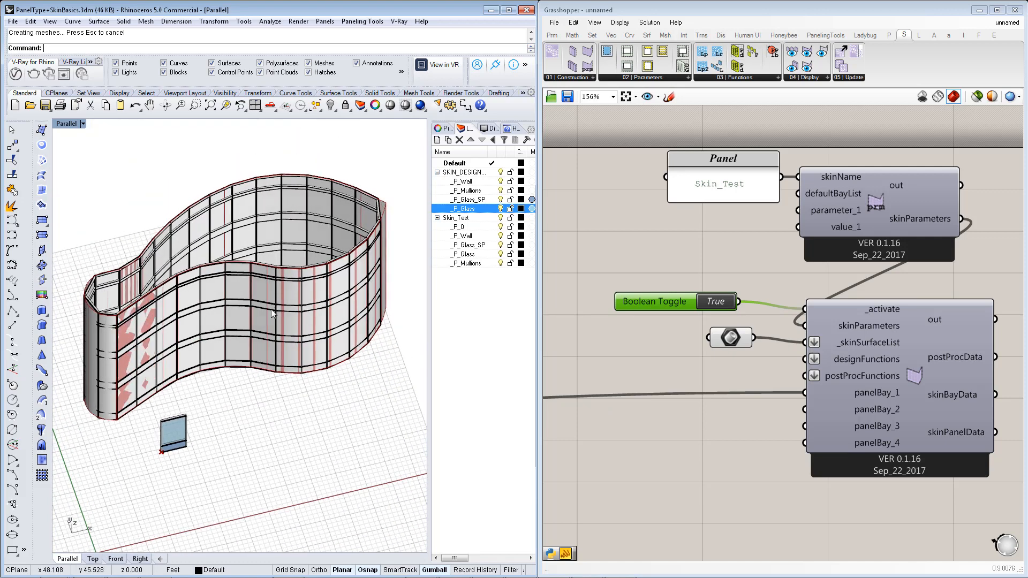
# Limit the Grasshopper geometry preview to selected components only
pyautogui.click(977, 96)
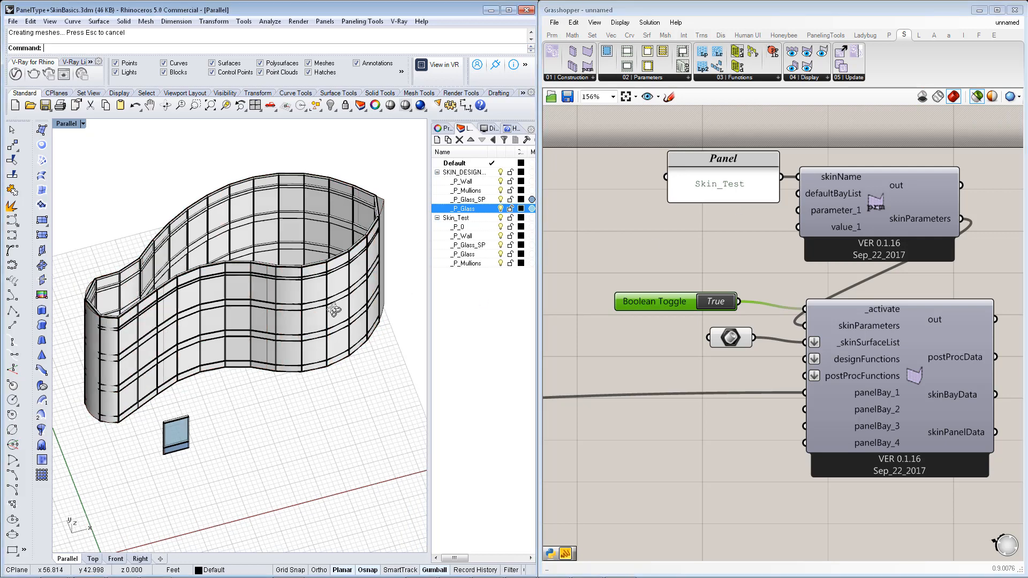
pyautogui.moveTo(333, 310); pyautogui.dragTo(354, 309, button='right')
pyautogui.moveTo(620, 247); pyautogui.dragTo(629, 248, button='right')
# Make SKIN_DESIGNER the current Rhino layer and hide the Default layer to examine the generated panels on their own
pyautogui.doubleClick(475, 172)
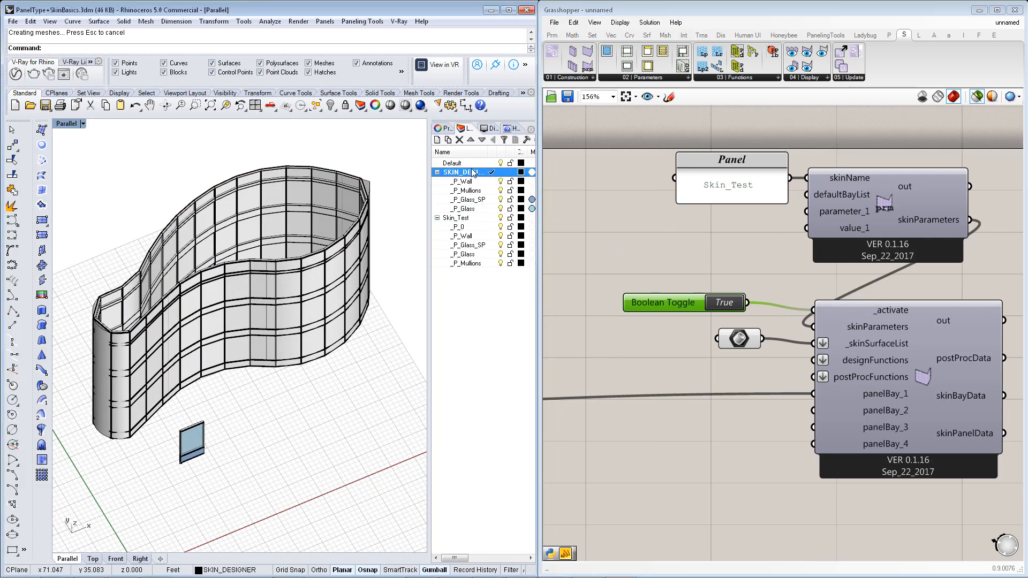
pyautogui.click(500, 164)
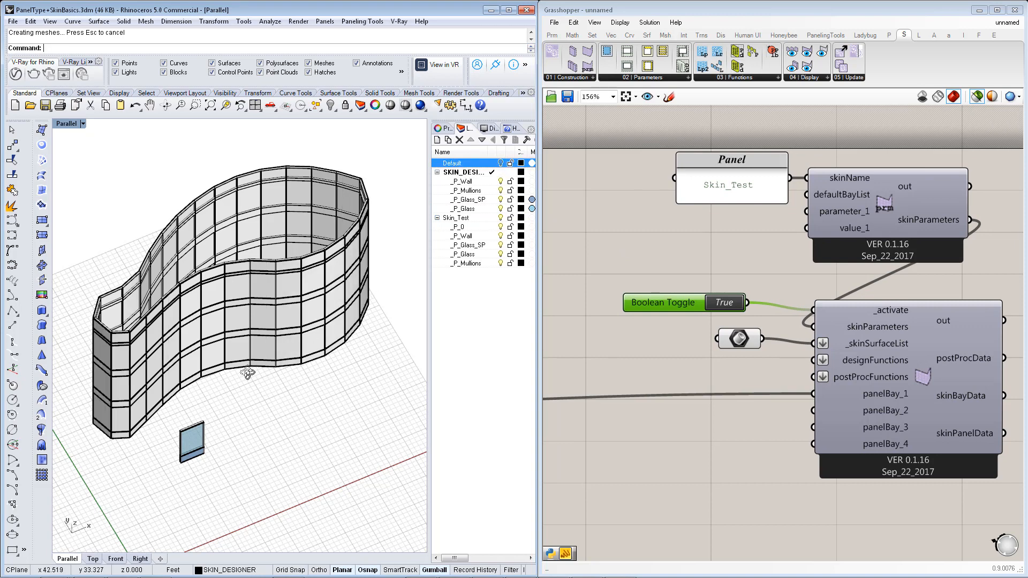
pyautogui.scroll(-2, 309, 332)
pyautogui.moveTo(309, 332); pyautogui.dragTo(303, 355, button='right')
pyautogui.scroll(3, 303, 354)
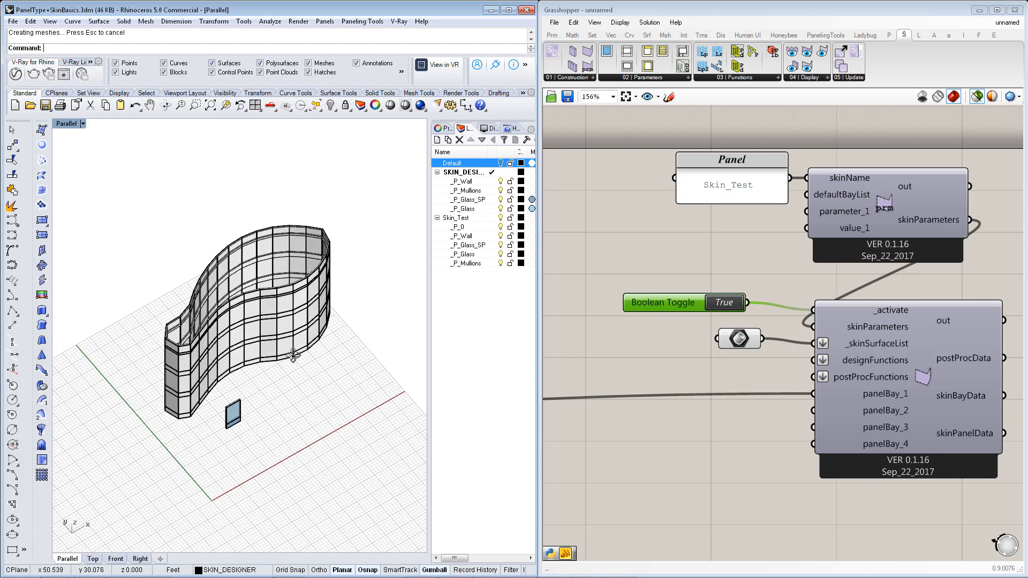
pyautogui.scroll(-2, 283, 344)
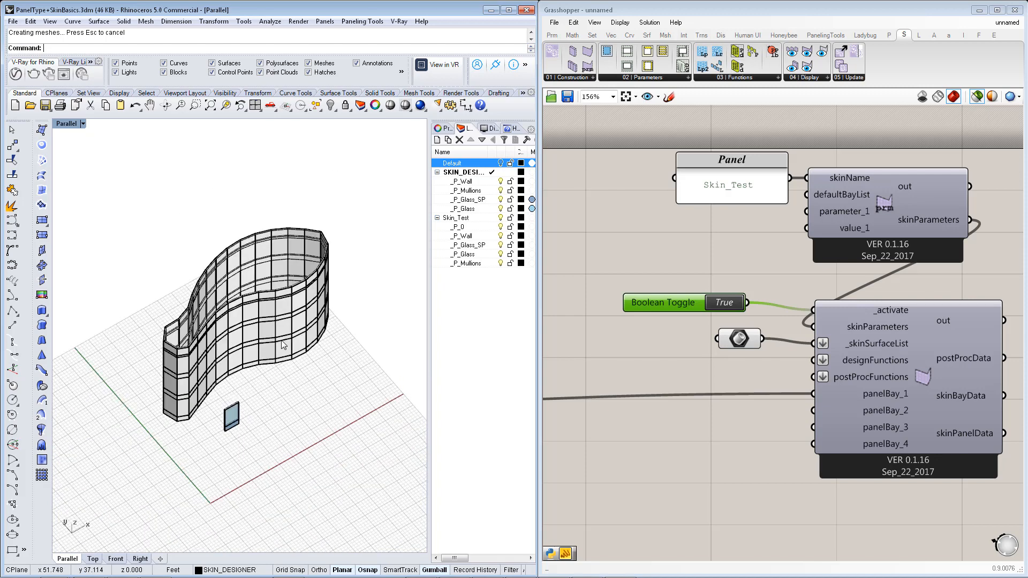
pyautogui.moveTo(340, 317); pyautogui.dragTo(340, 314, button='right')
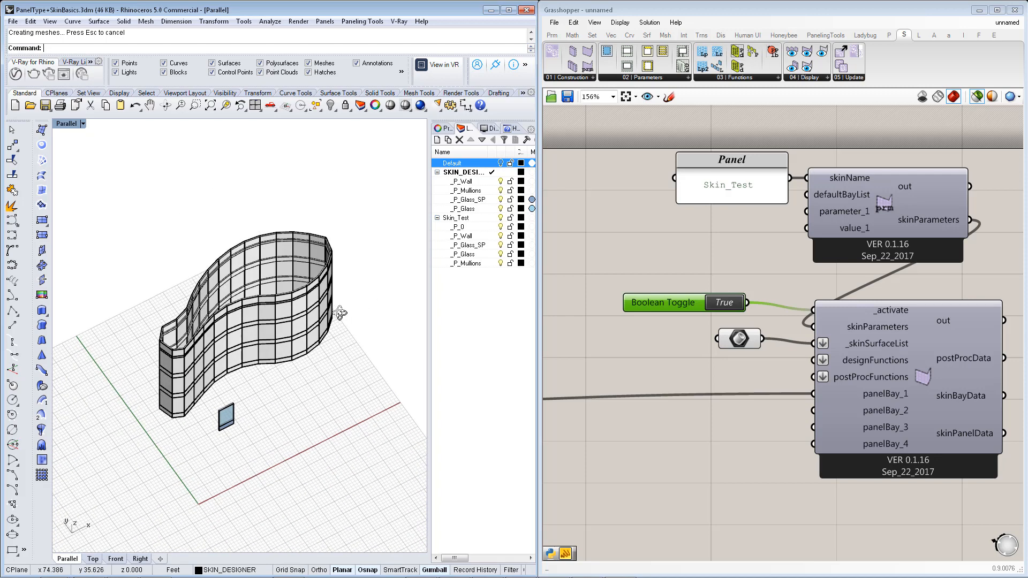
# Show the Default layer again and enlarge the curved building walls with Scale, using an origin on the ground in front of them
pyautogui.click(501, 164)
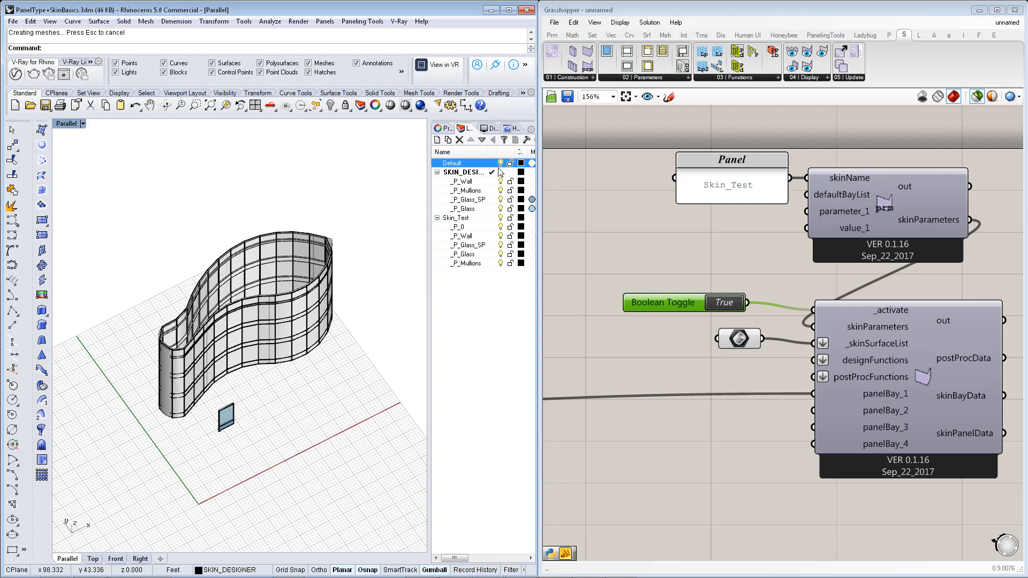
pyautogui.click(163, 412)
pyautogui.click(216, 447)
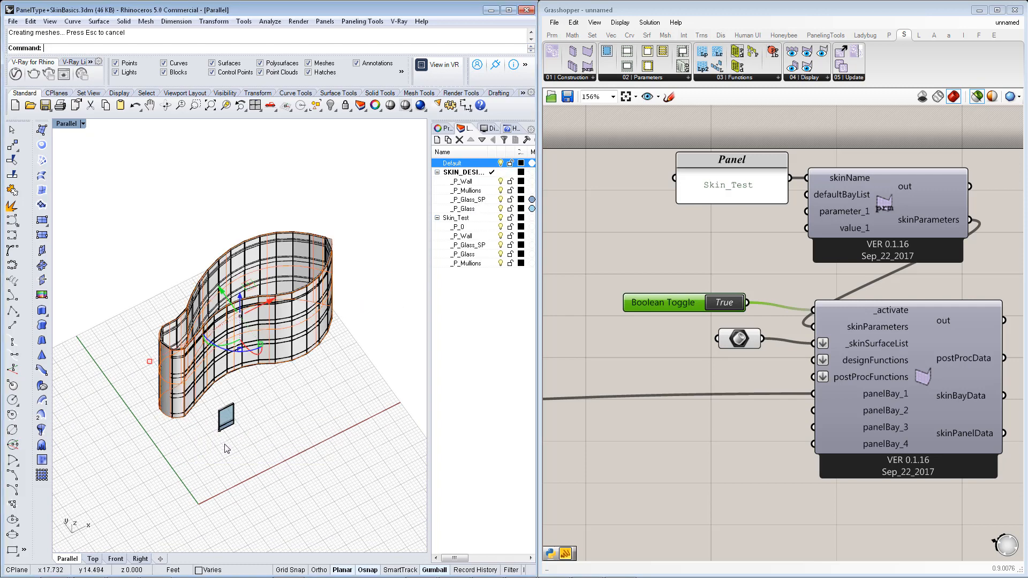
pyautogui.write('Scale')
pyautogui.press('Return')
pyautogui.click(193, 459)
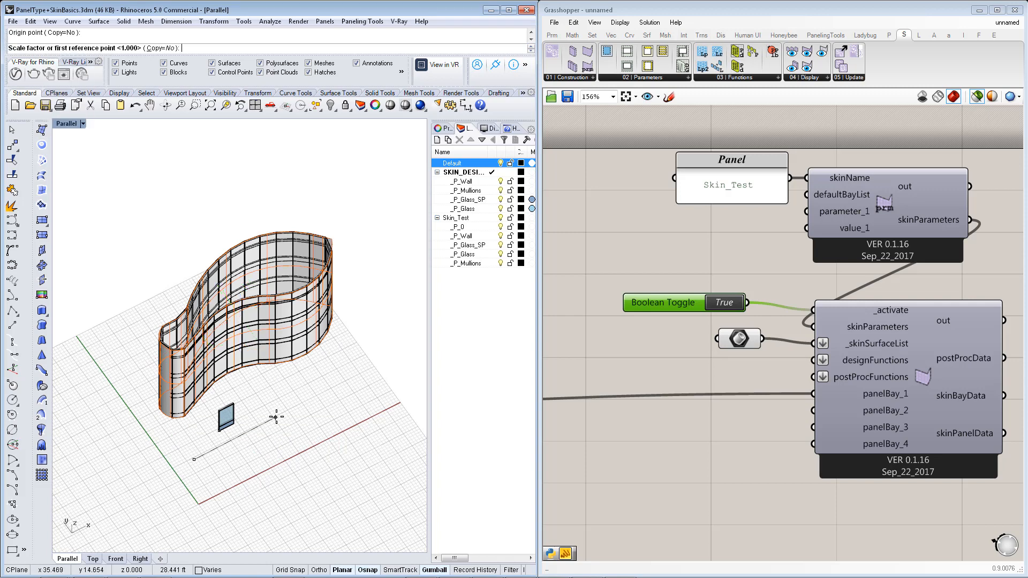
pyautogui.click(290, 410)
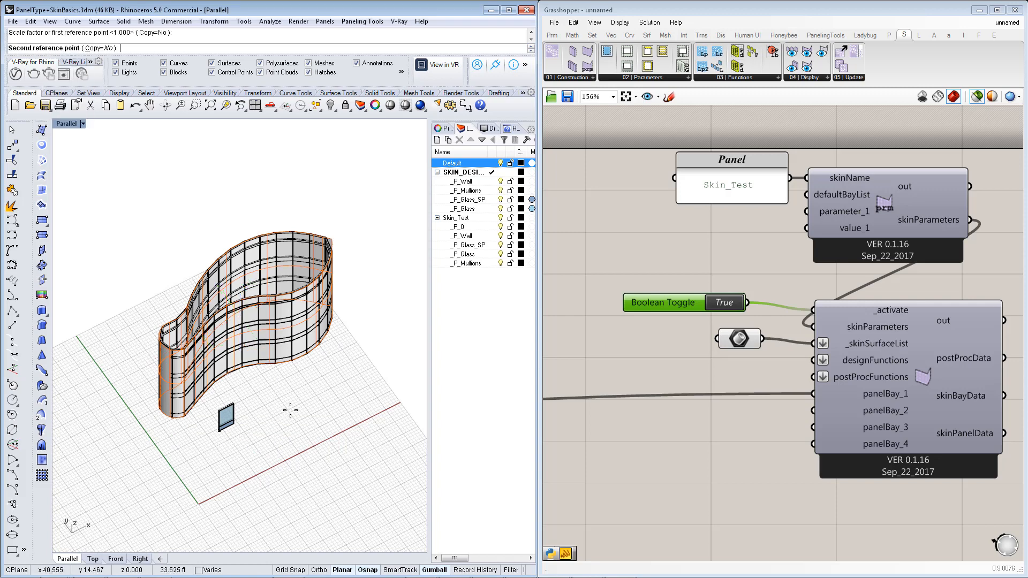
pyautogui.click(344, 398)
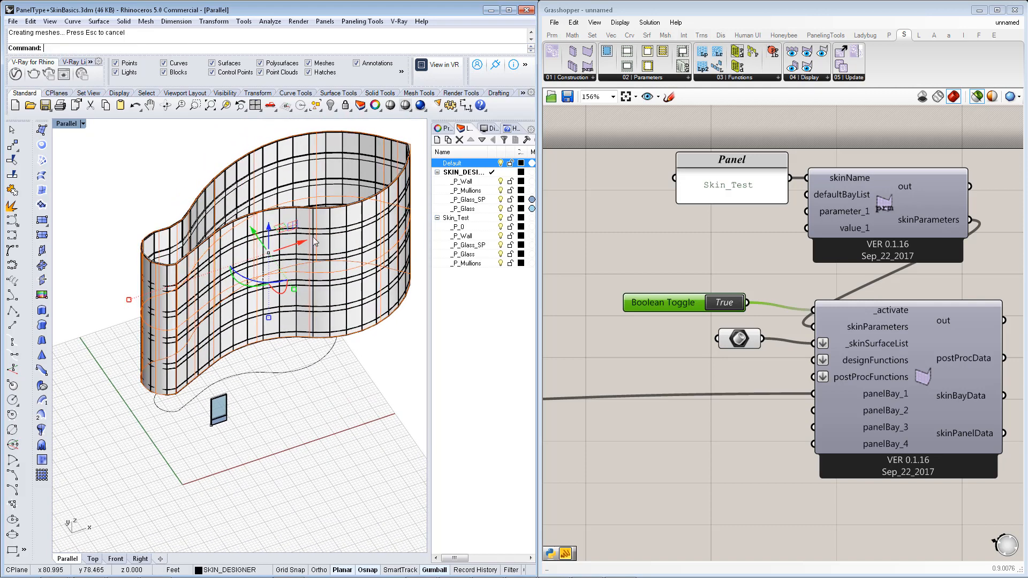
# Delete the base curve left on the ground below the enlarged walls
pyautogui.scroll(3, 343, 401)
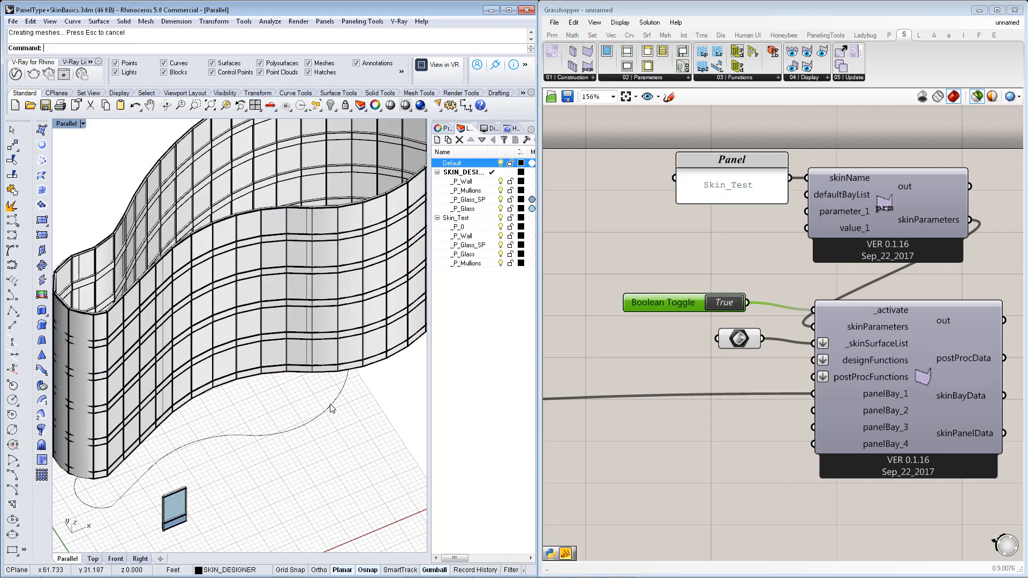
pyautogui.click(333, 406)
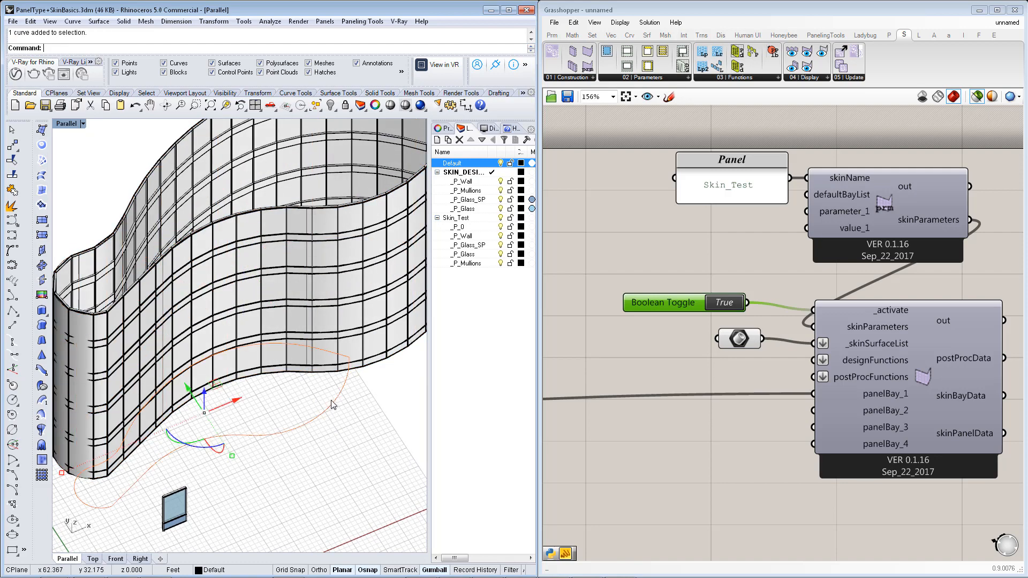
pyautogui.press('Delete')
pyautogui.scroll(-3, 321, 420)
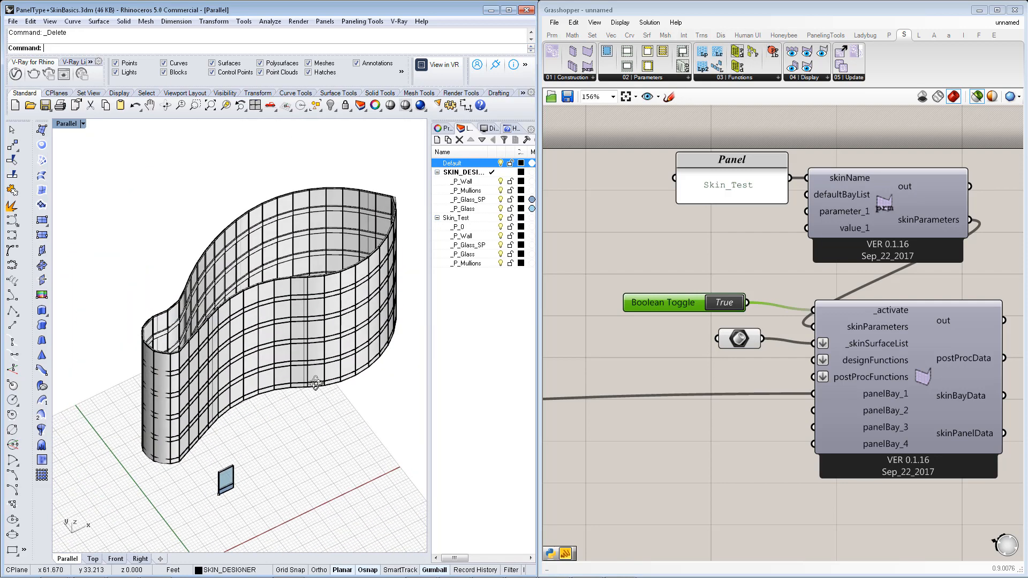
# Hide the Default layer and assign the Glass material to the _P_Glass layer under Skin_Test
pyautogui.moveTo(315, 382); pyautogui.dragTo(372, 312, button='right')
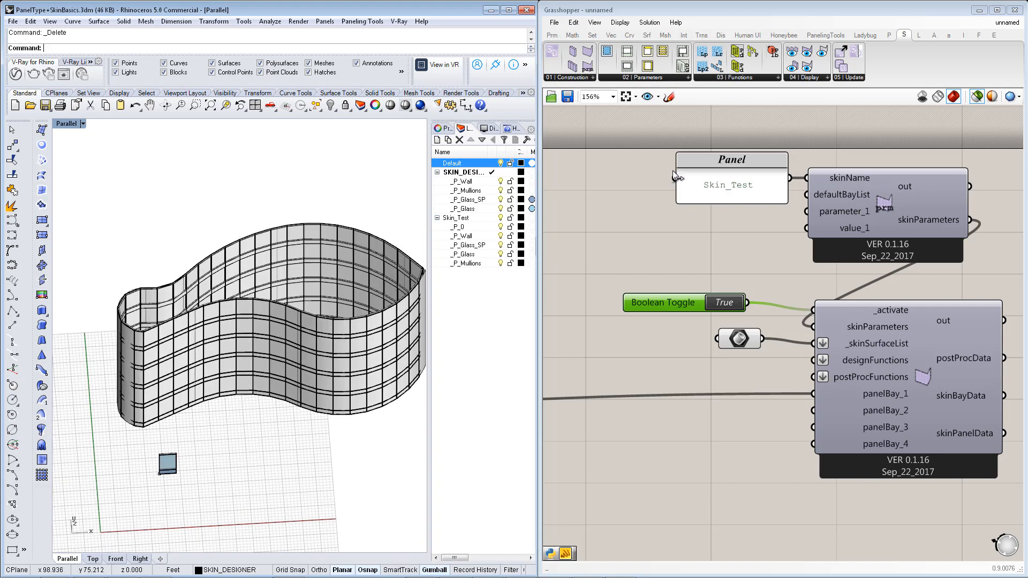
pyautogui.moveTo(273, 362); pyautogui.dragTo(302, 335, button='right')
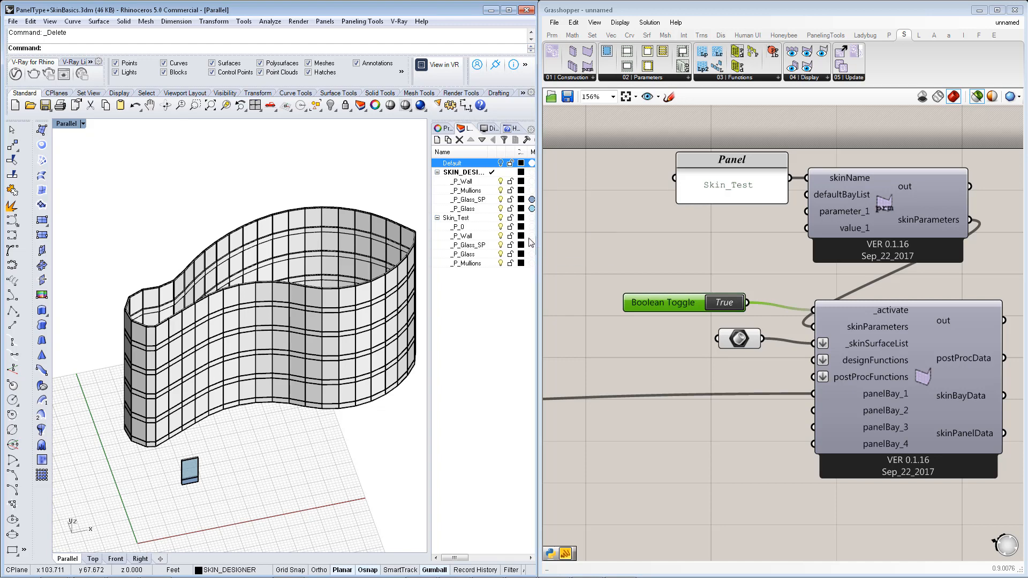
pyautogui.click(532, 255)
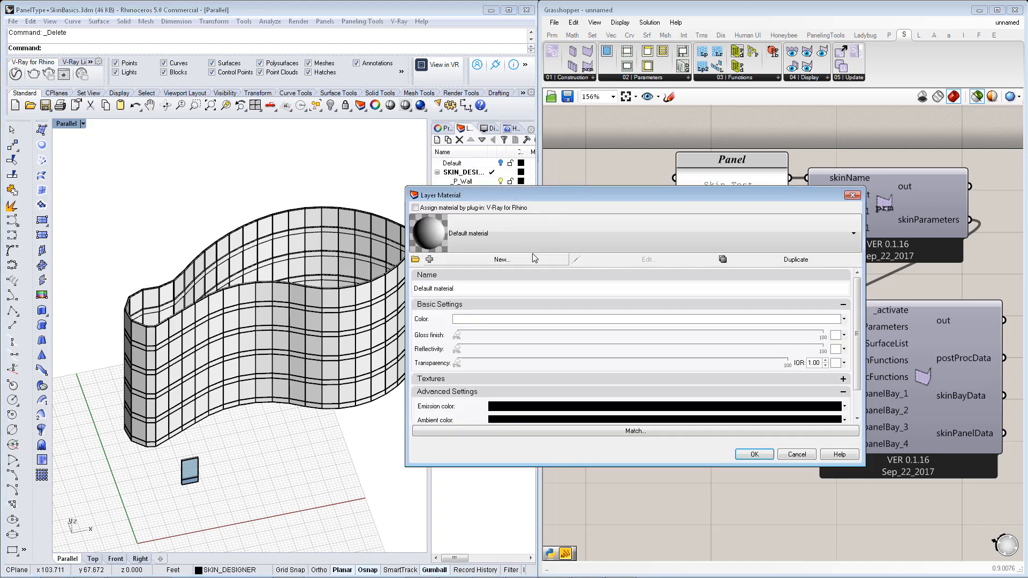
pyautogui.click(589, 248)
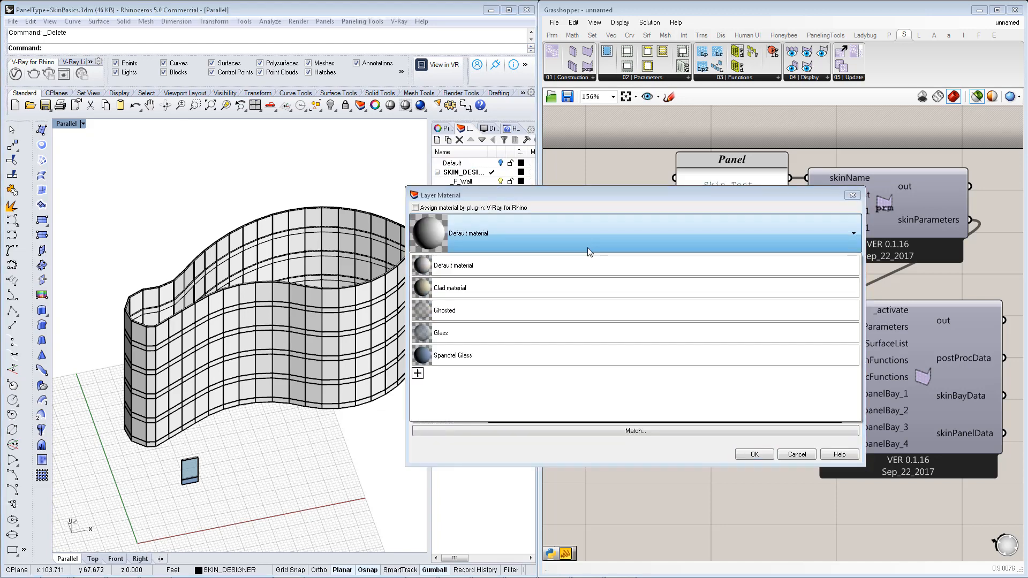
pyautogui.click(533, 343)
pyautogui.click(754, 454)
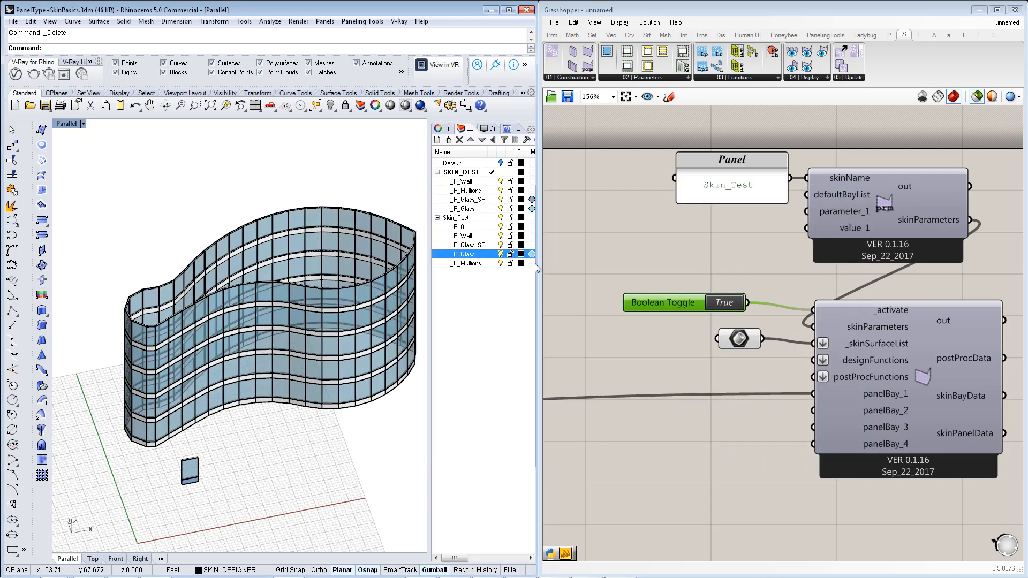
# Assign the Spandrel Glass material to the _P_Glass_SP layer under Skin_Test
pyautogui.click(531, 244)
pyautogui.click(534, 234)
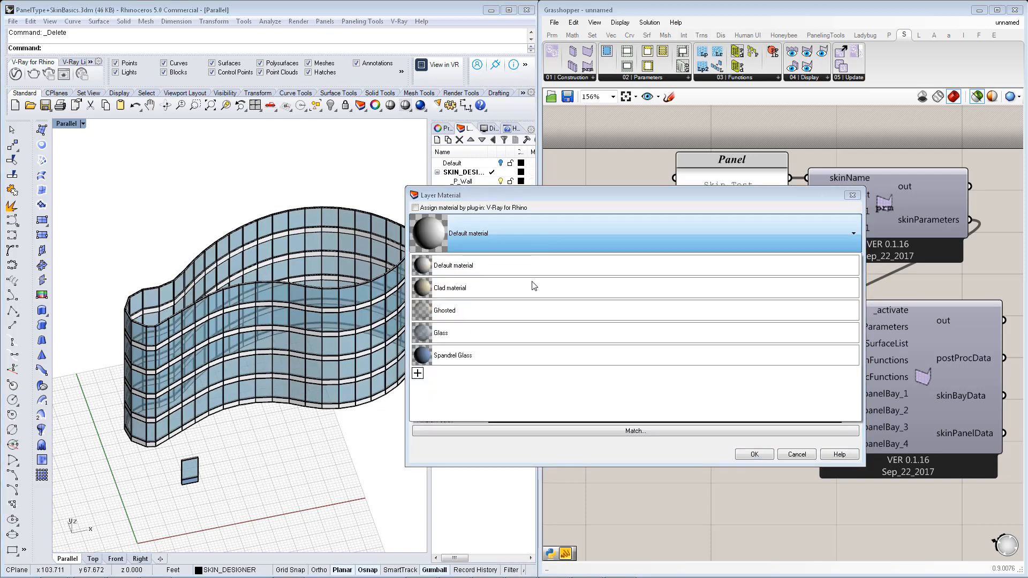
pyautogui.click(511, 355)
pyautogui.click(754, 454)
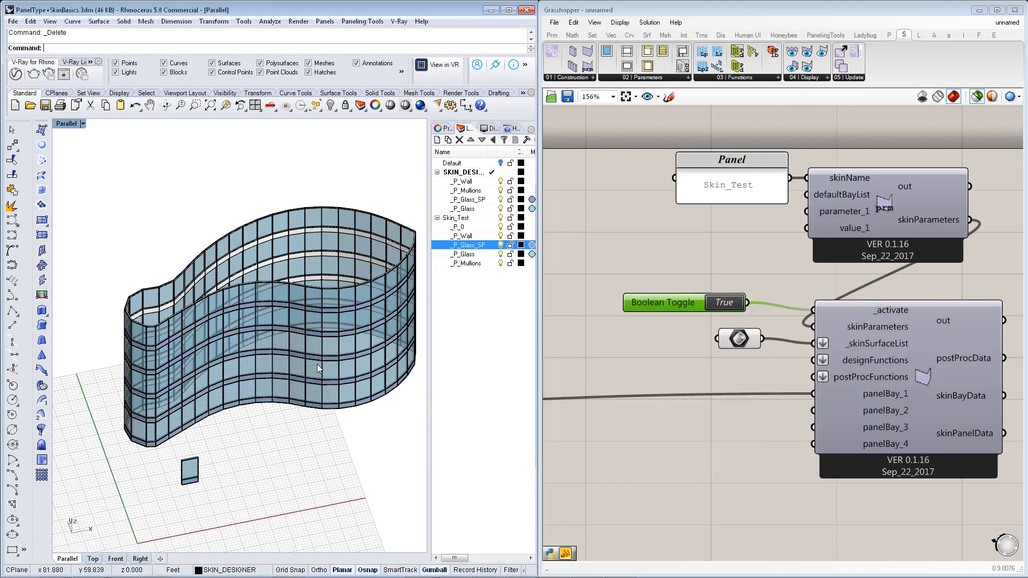
# Inspect the glass and spandrel panels on the curved walls up close, and look over the skin generator and panel preview components
pyautogui.scroll(8, 321, 358)
pyautogui.scroll(5, 332, 300)
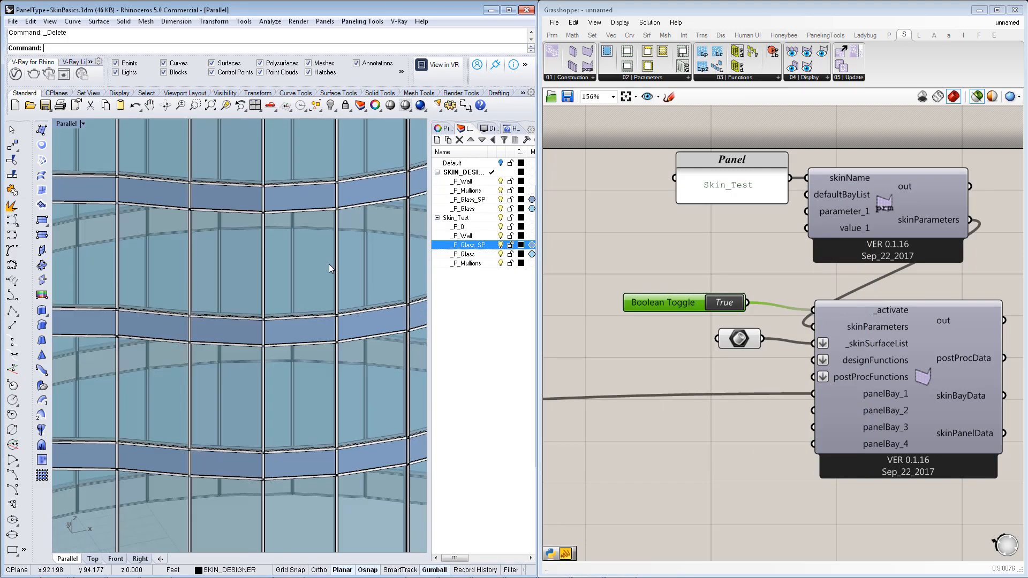
pyautogui.moveTo(220, 303); pyautogui.dragTo(291, 362, button='right')
pyautogui.scroll(-7, 282, 298)
pyautogui.scroll(-3, 283, 355)
pyautogui.scroll(-5, 284, 357)
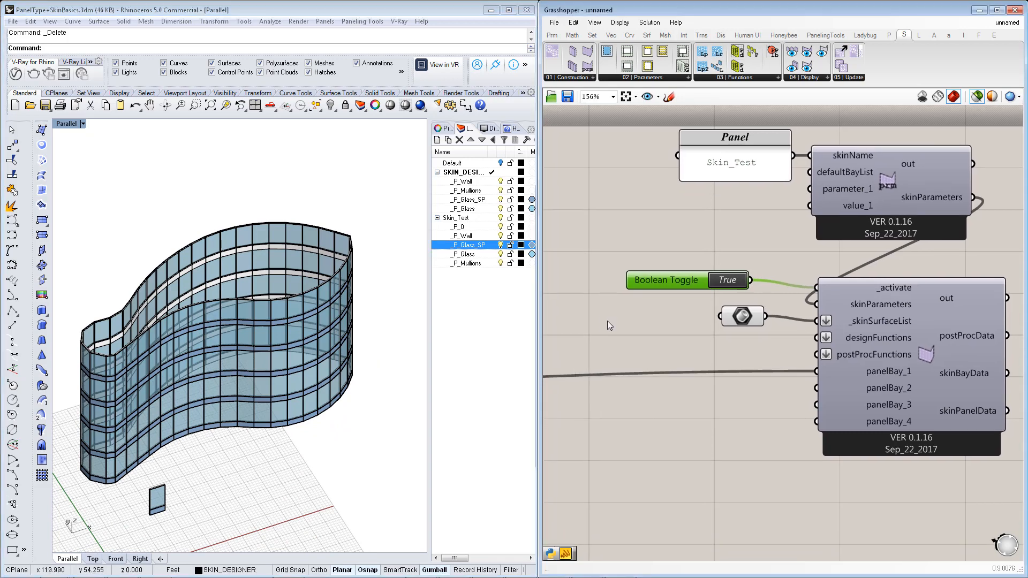
pyautogui.scroll(-2, 615, 315)
pyautogui.moveTo(616, 349); pyautogui.dragTo(626, 359, button='right')
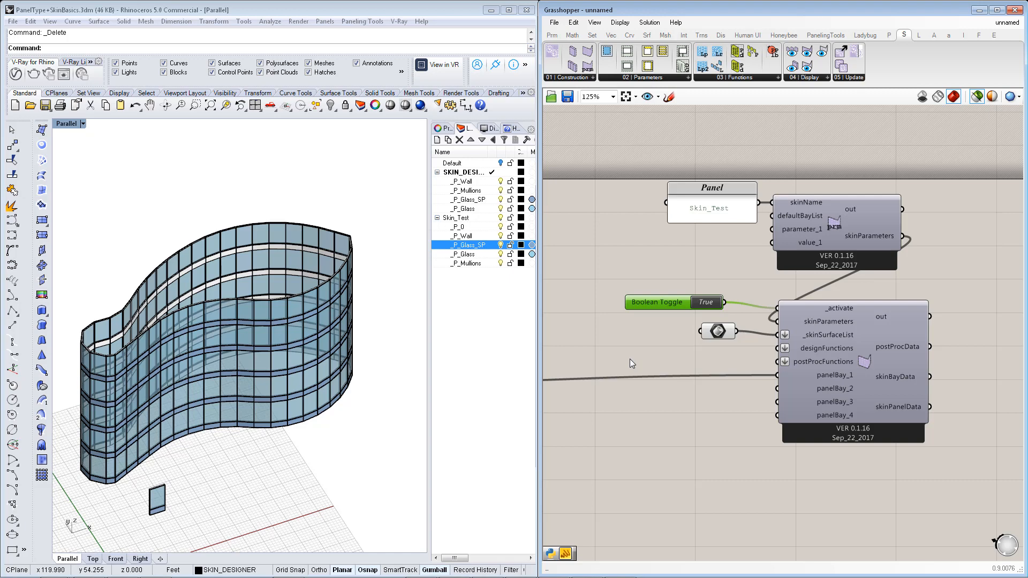
pyautogui.scroll(-2, 630, 359)
pyautogui.moveTo(636, 391); pyautogui.dragTo(712, 317, button='right')
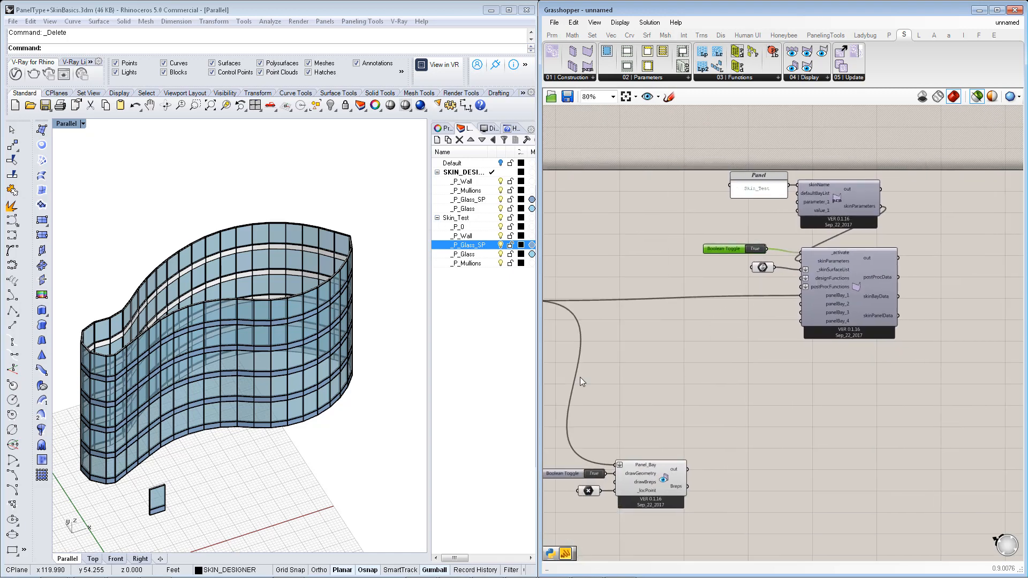
# Show the Default layer again and examine how the flat panels follow the wall surface at the sharply curved end
pyautogui.click(492, 165)
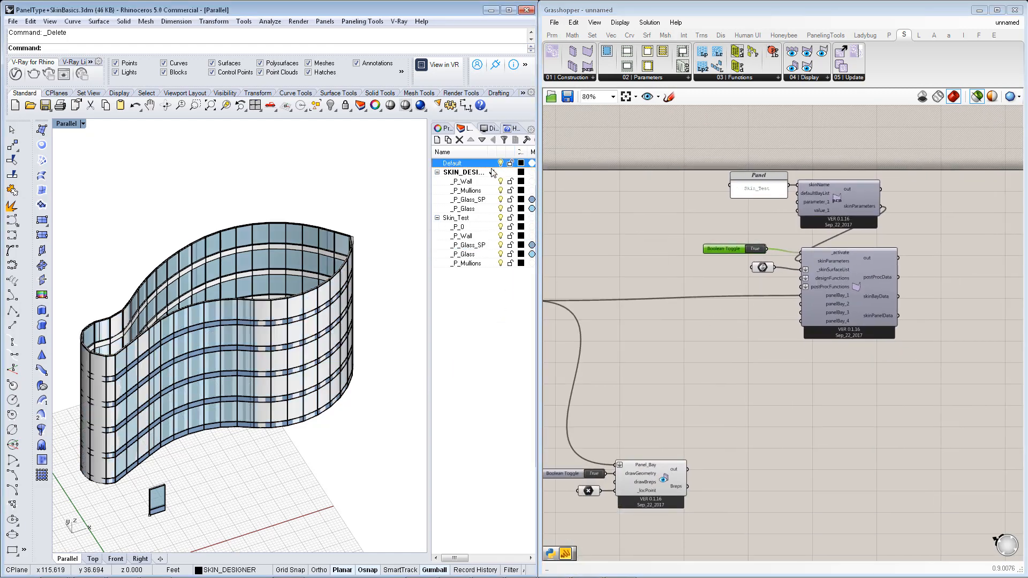
pyautogui.moveTo(316, 251); pyautogui.dragTo(280, 319, button='right')
pyautogui.scroll(6, 393, 268)
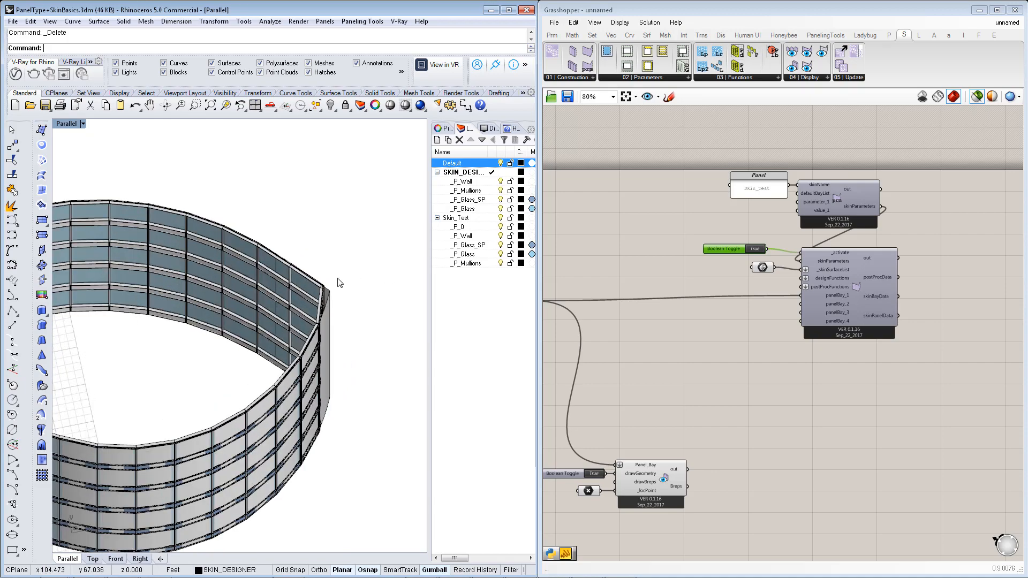
pyautogui.moveTo(338, 283); pyautogui.dragTo(352, 365, button='right')
pyautogui.scroll(10, 330, 308)
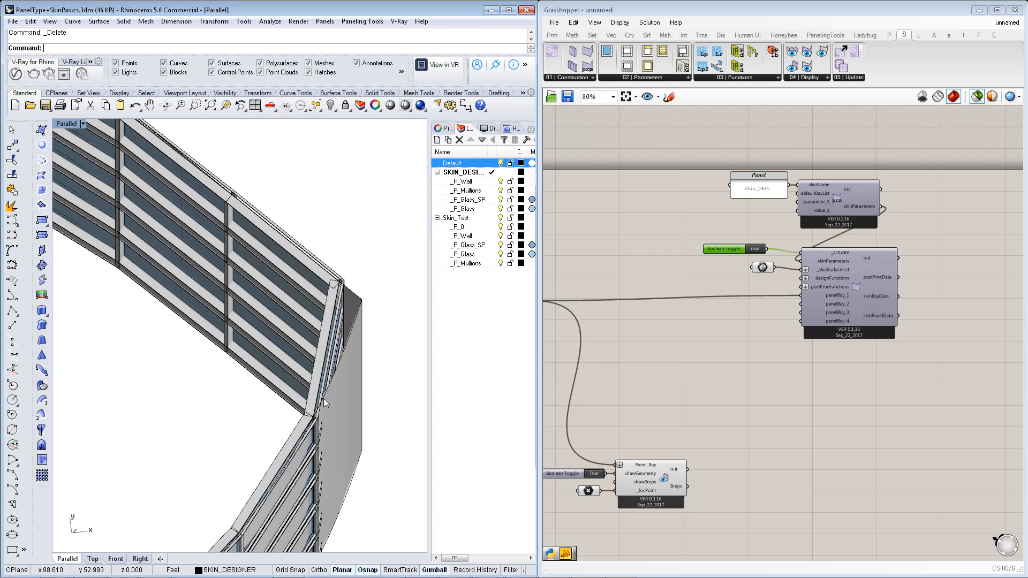
pyautogui.moveTo(379, 296); pyautogui.dragTo(365, 307, button='right')
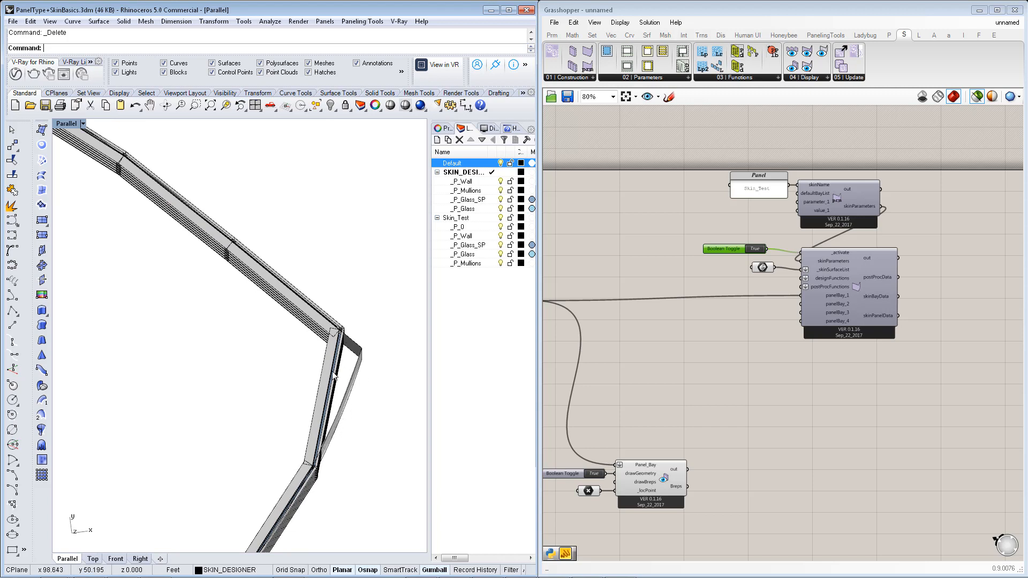
pyautogui.moveTo(341, 348); pyautogui.dragTo(335, 329, button='right')
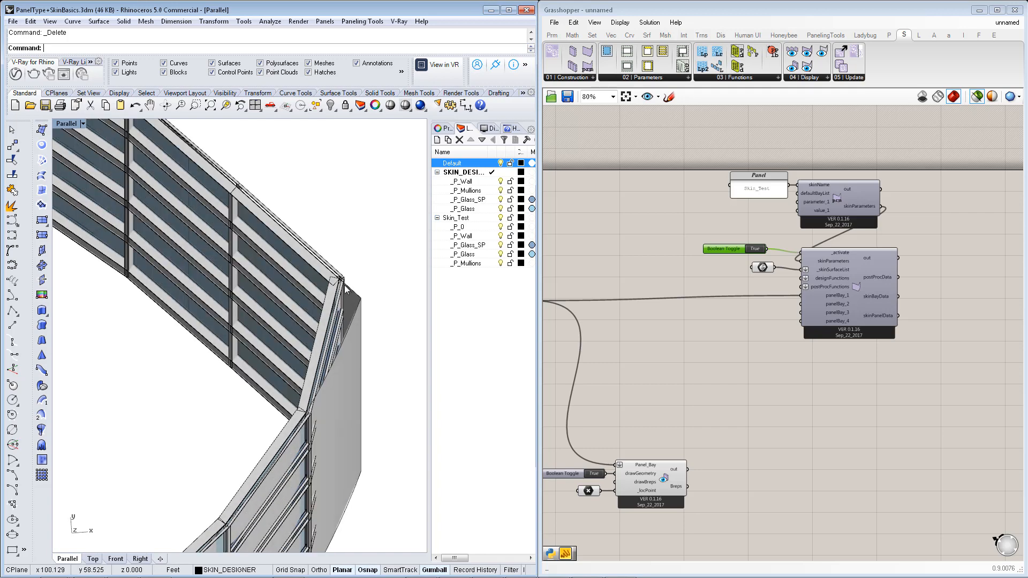
pyautogui.moveTo(267, 510); pyautogui.dragTo(296, 389, button='right')
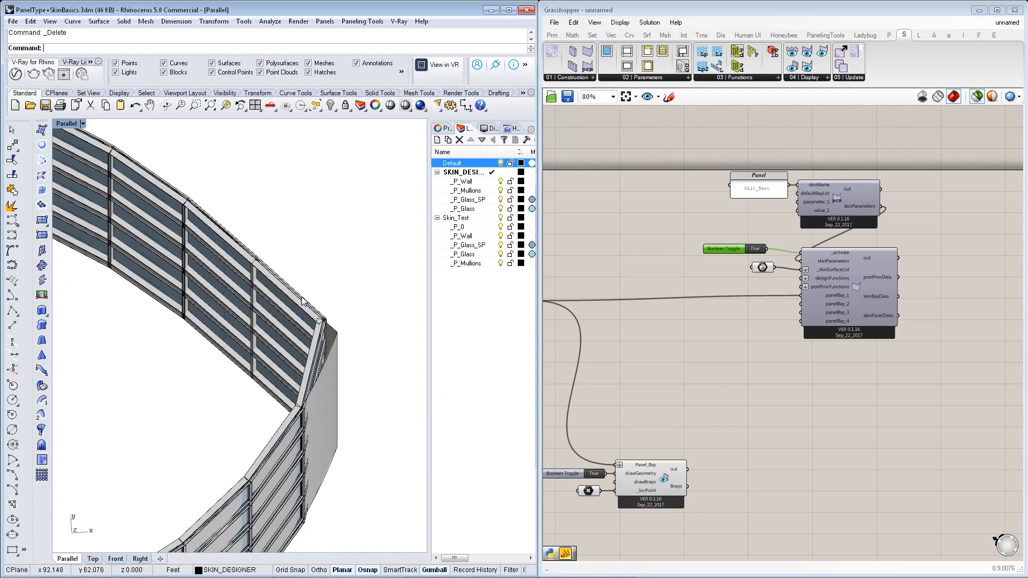
# Move the skin generator with its Boolean Toggle and geometry input down, farther below the skin parameters component
pyautogui.scroll(2, 829, 222)
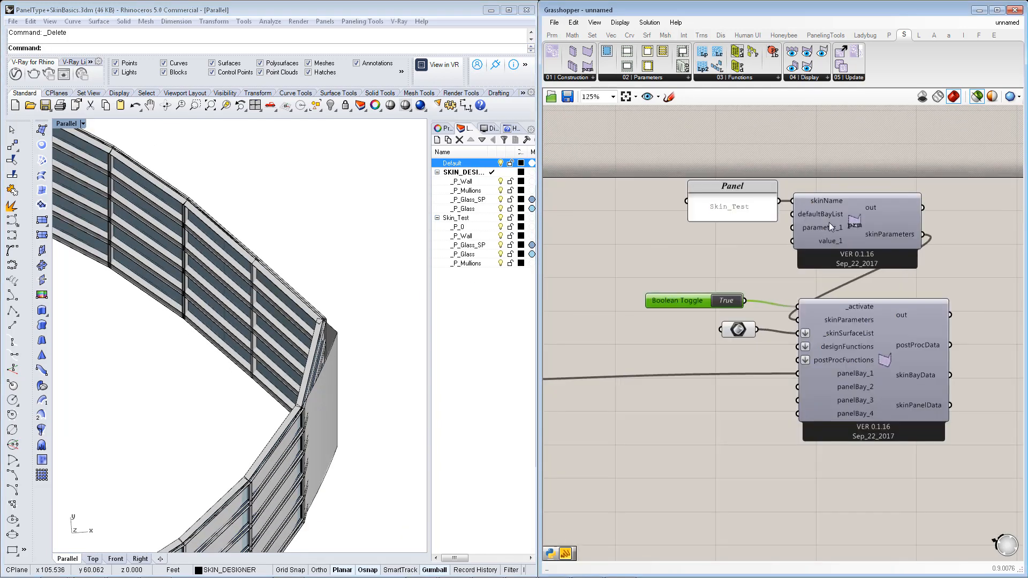
pyautogui.moveTo(629, 281); pyautogui.dragTo(986, 488)
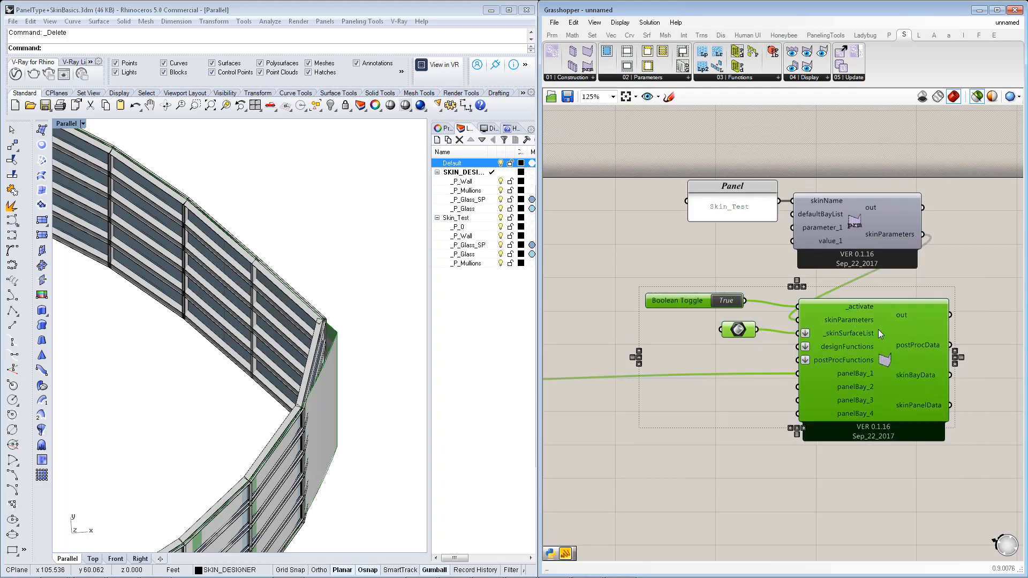
pyautogui.moveTo(844, 350); pyautogui.dragTo(847, 377)
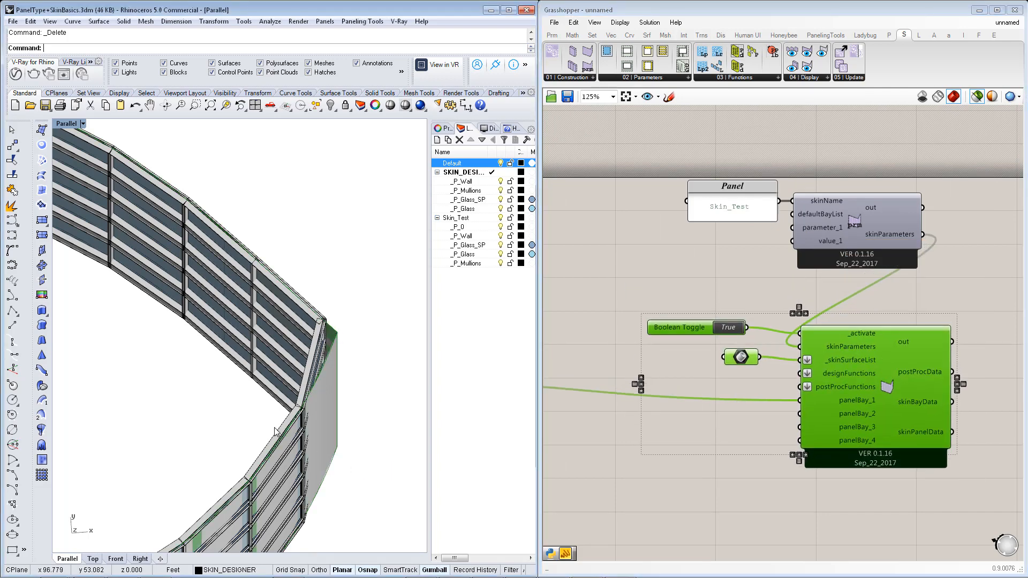
# Add a SkinDesigner_SkinParametersList beside the skin parameters component and set it to DEFAULT SKIN CHAMFERED CORNER
pyautogui.click(593, 78)
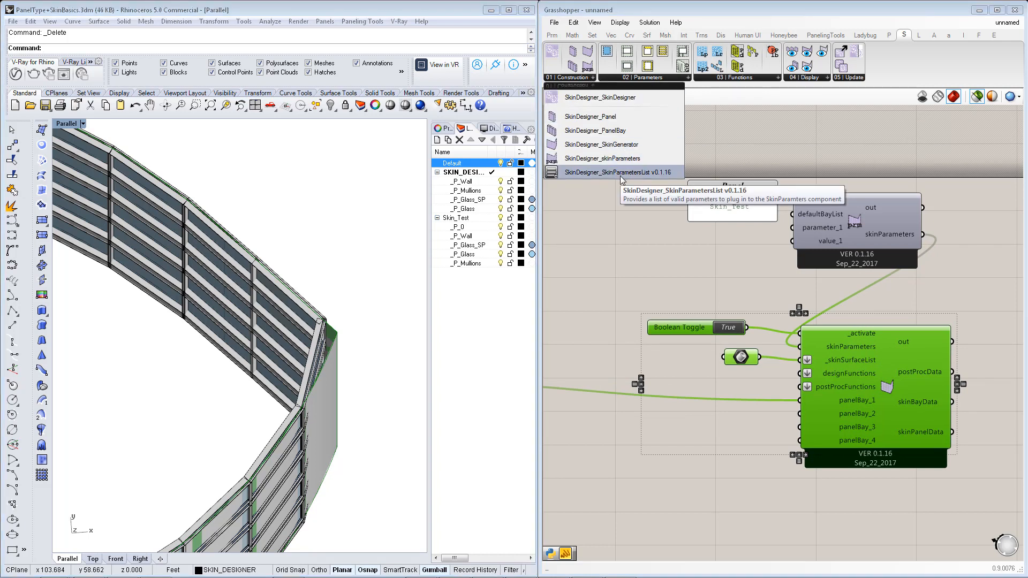
pyautogui.moveTo(620, 175); pyautogui.dragTo(651, 252)
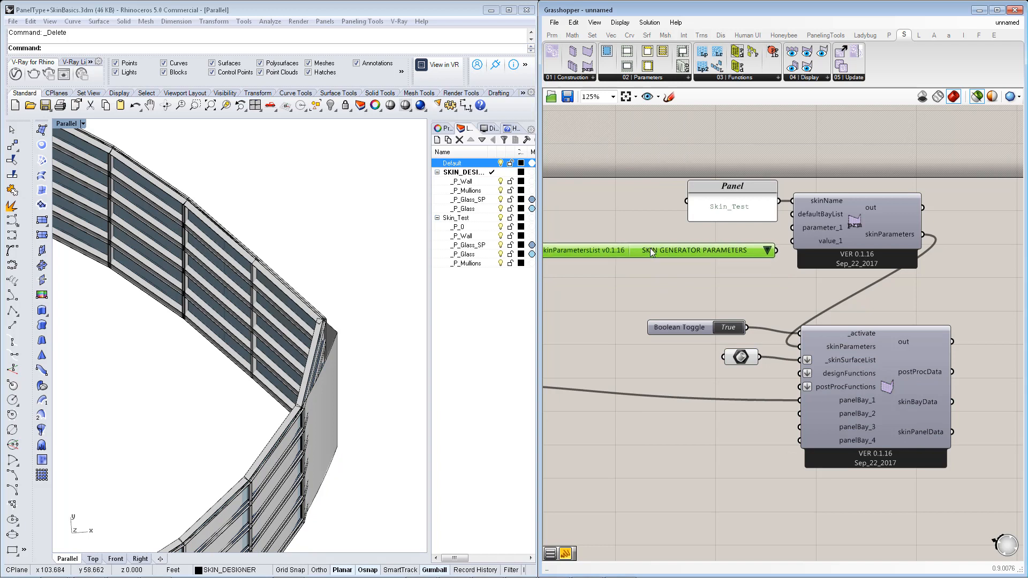
pyautogui.click(768, 251)
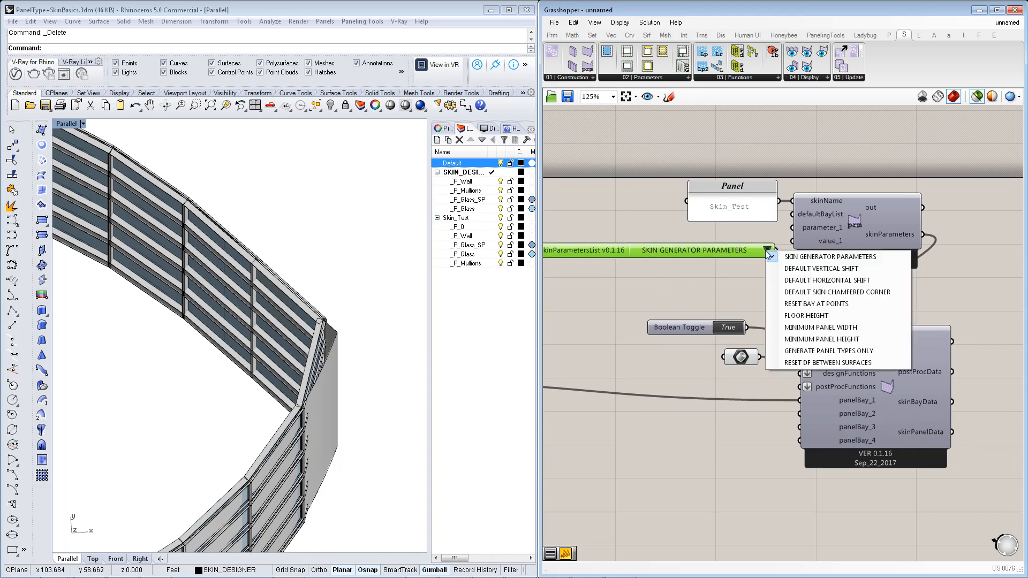
pyautogui.click(819, 292)
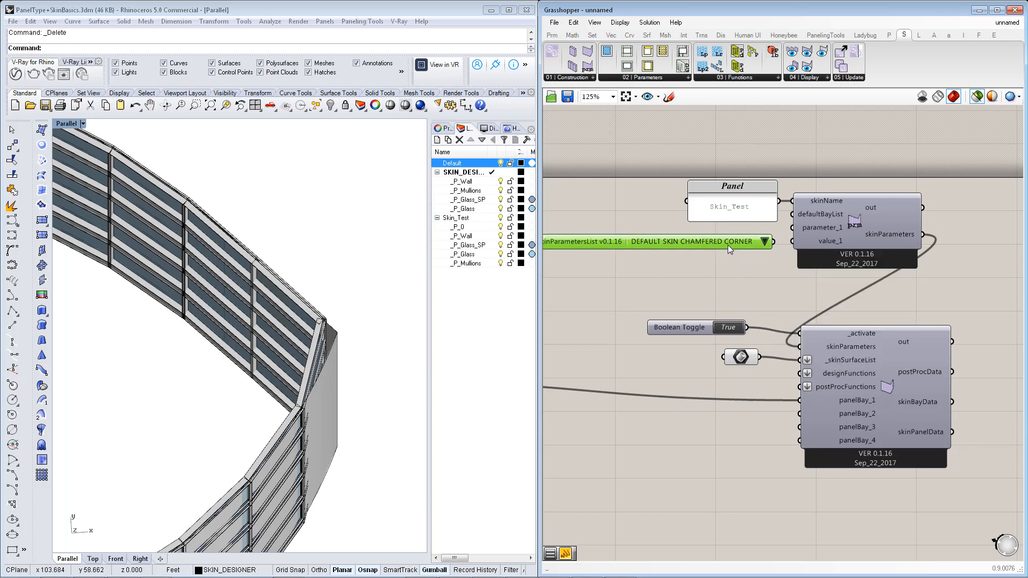
# Wire the parameters list into parameter_1 of the skin parameters component and a new Boolean Toggle set to False into value_1
pyautogui.doubleClick(701, 282)
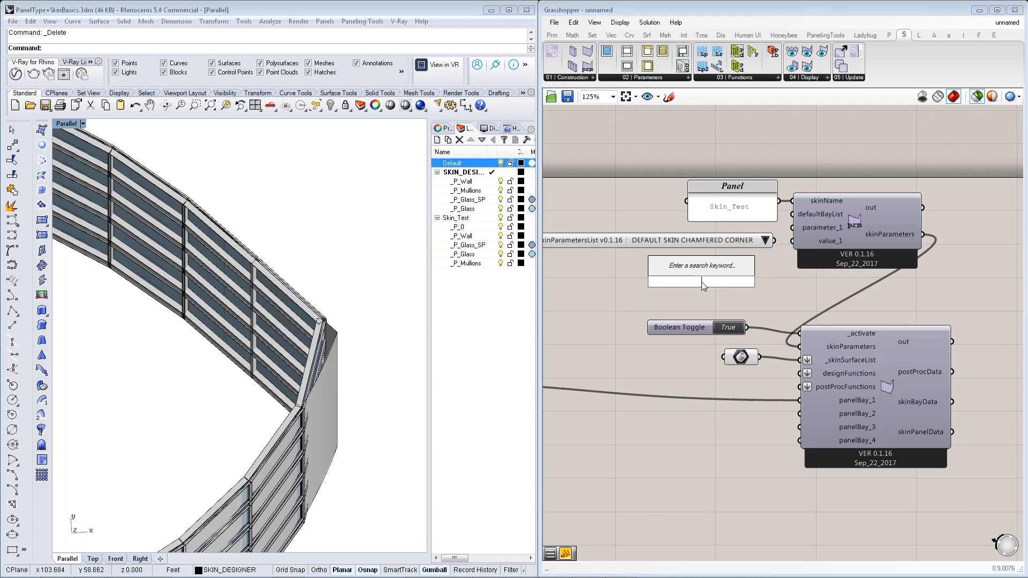
pyautogui.write('bool')
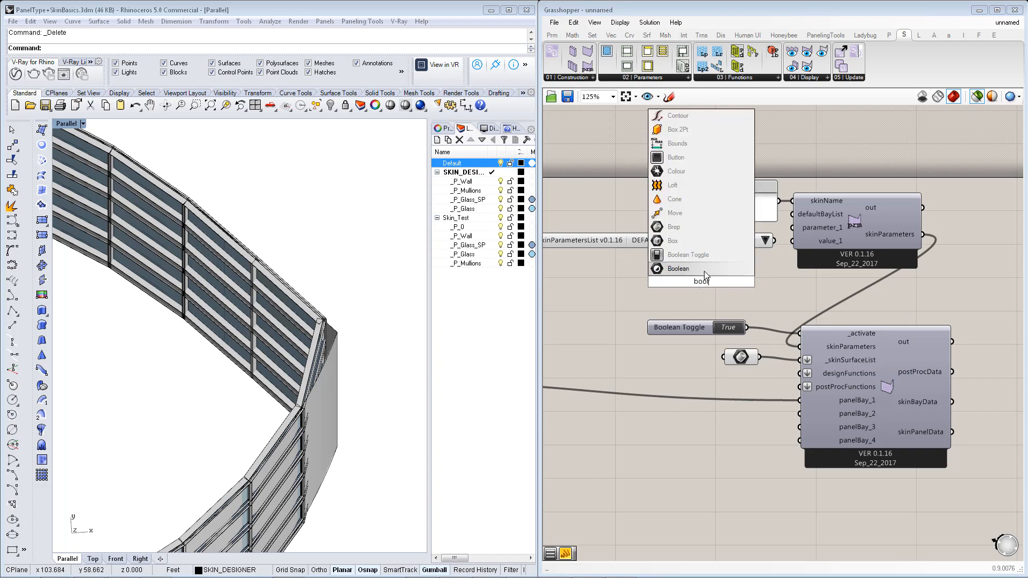
pyautogui.click(696, 256)
pyautogui.click(744, 241)
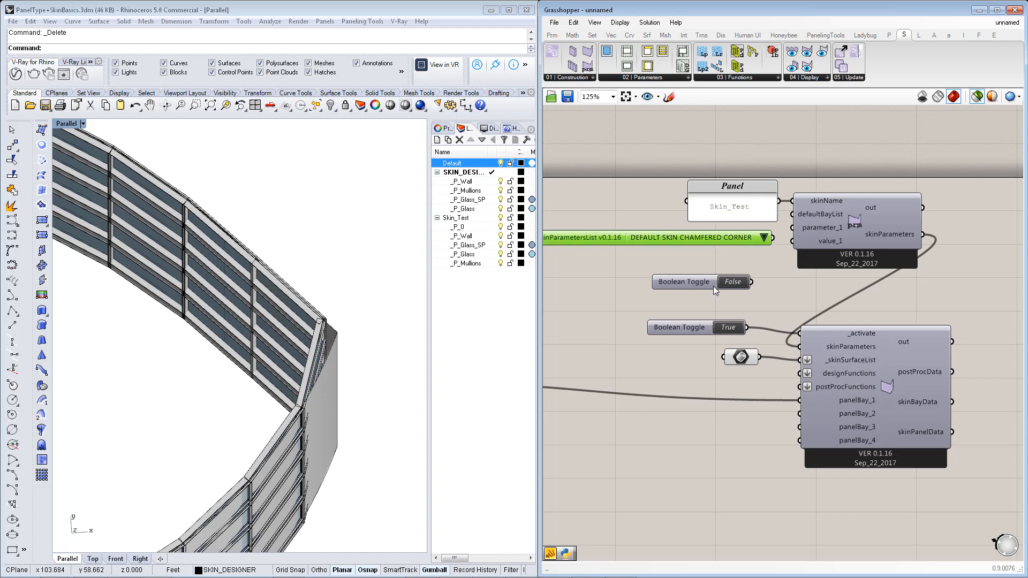
pyautogui.moveTo(713, 286); pyautogui.dragTo(722, 269)
pyautogui.moveTo(772, 237); pyautogui.dragTo(793, 228)
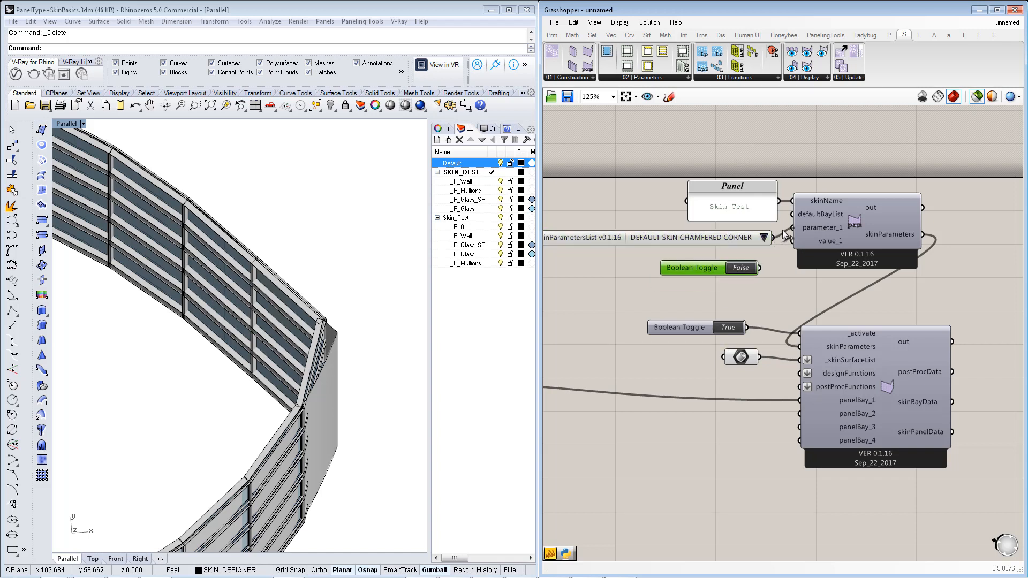
pyautogui.moveTo(760, 268); pyautogui.dragTo(793, 241)
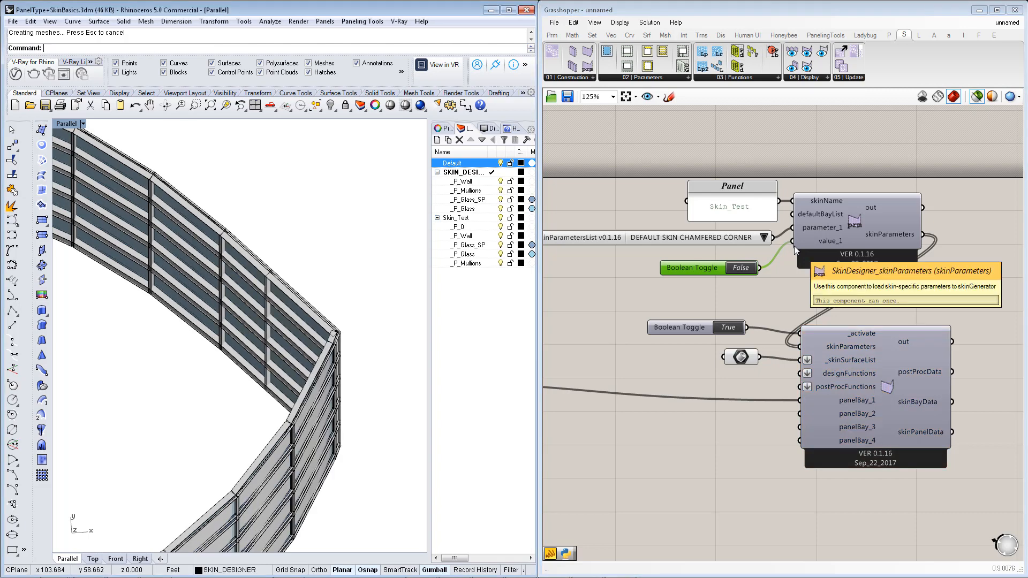
pyautogui.moveTo(698, 269); pyautogui.dragTo(707, 258)
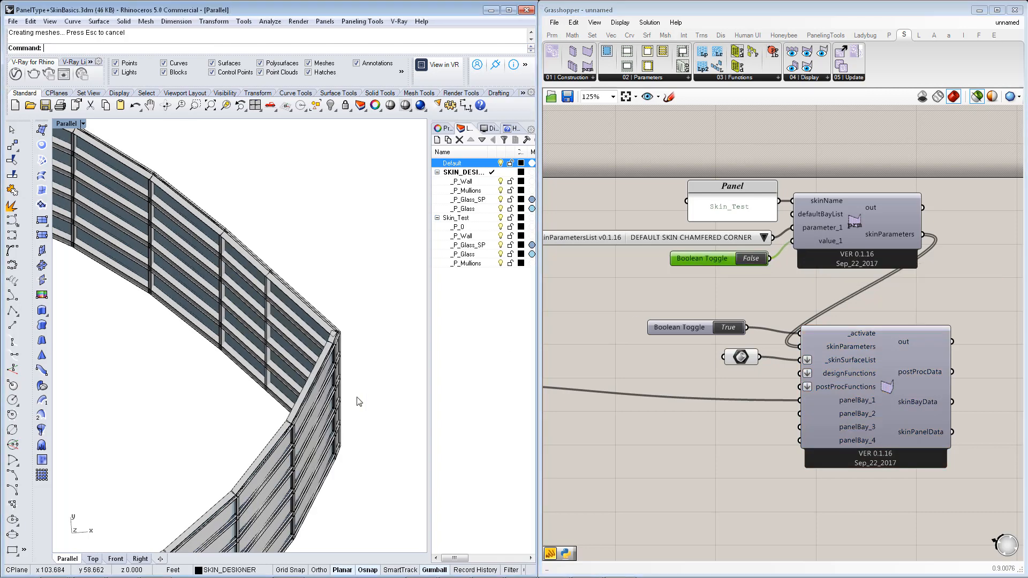
# Hide the Default layer and inspect the sharp corner joint up close, along with the whole curved facade
pyautogui.scroll(5, 356, 402)
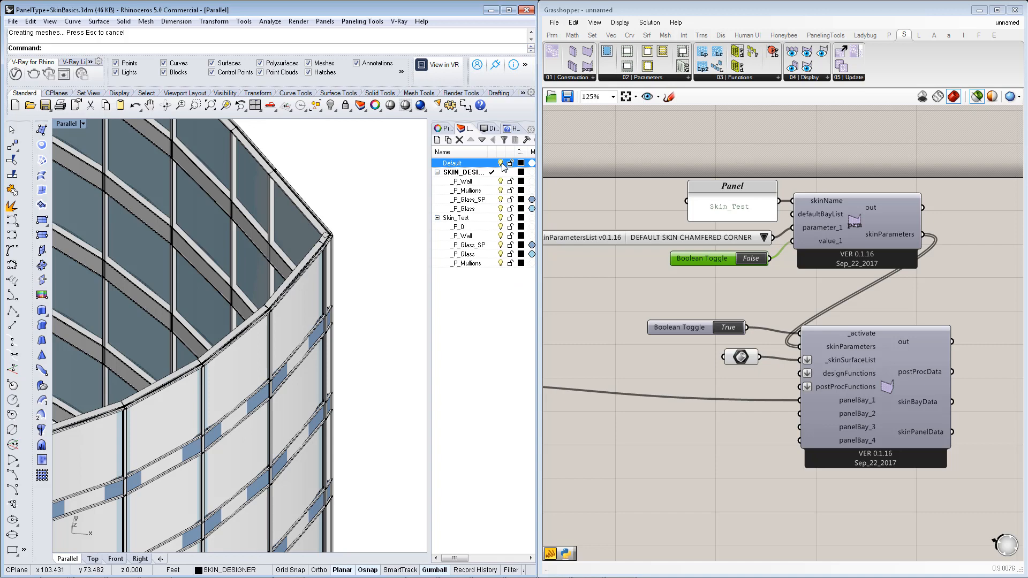
pyautogui.click(501, 163)
pyautogui.moveTo(327, 345); pyautogui.dragTo(297, 278, button='right')
pyautogui.scroll(6, 317, 293)
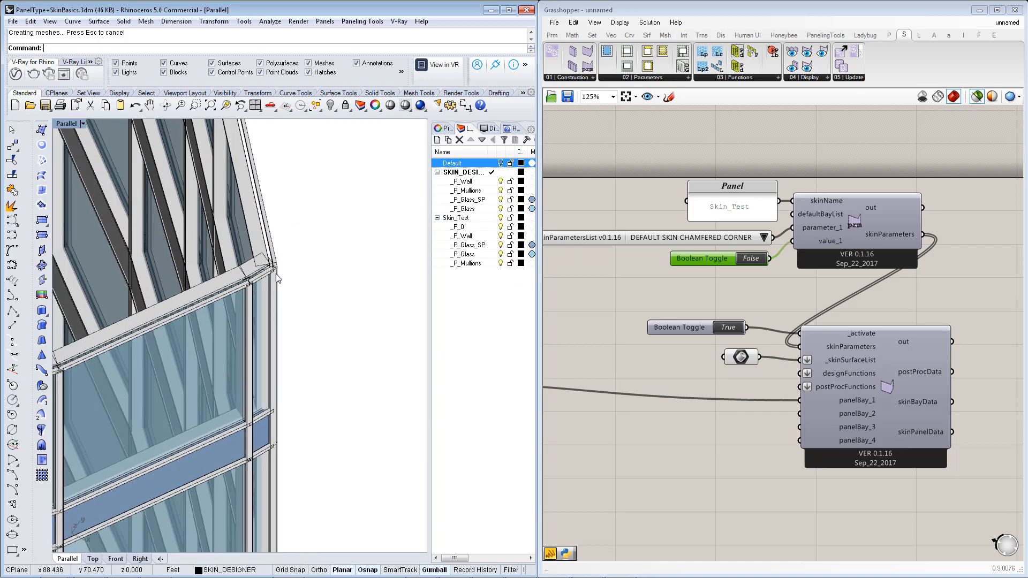
pyautogui.scroll(-8, 277, 277)
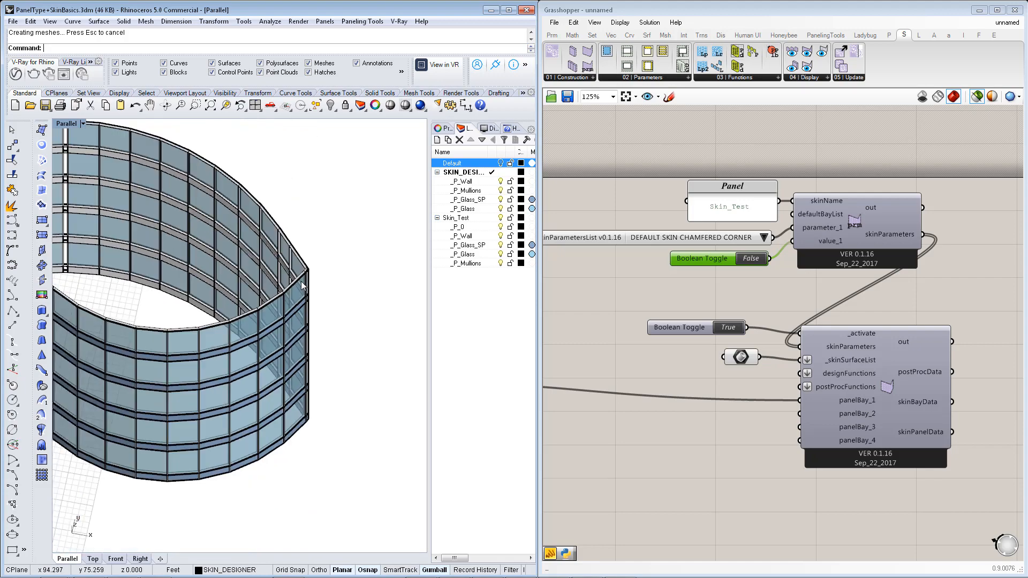
pyautogui.scroll(-4, 301, 286)
pyautogui.moveTo(177, 337); pyautogui.dragTo(236, 309, button='right')
pyautogui.scroll(-8, 236, 309)
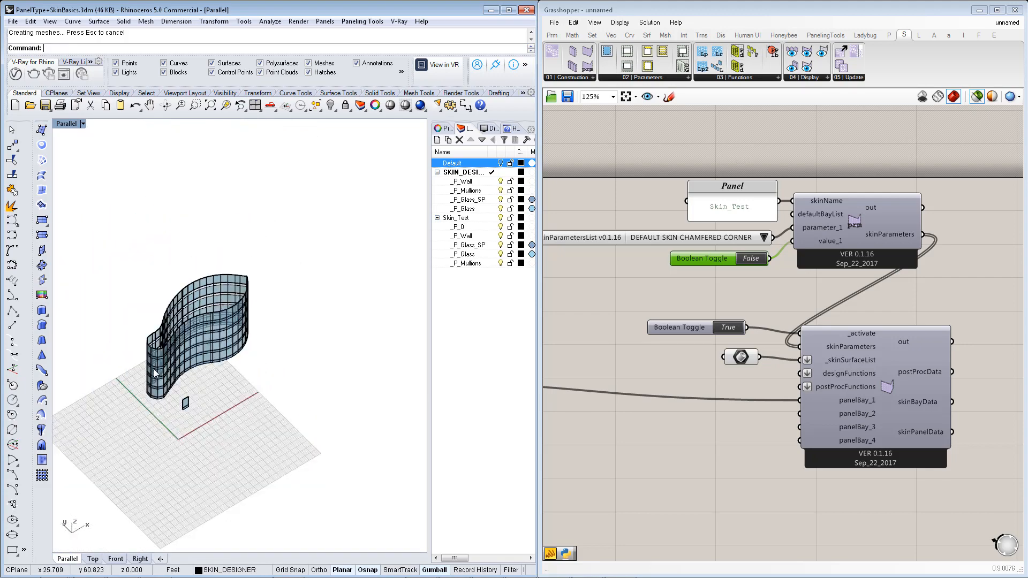
pyautogui.moveTo(154, 373); pyautogui.dragTo(180, 352, button='right')
pyautogui.scroll(5, 191, 344)
# Move the panel preview component with its Boolean Toggle and point input to the right and slightly up, nearer the skin generator
pyautogui.scroll(-3, 751, 329)
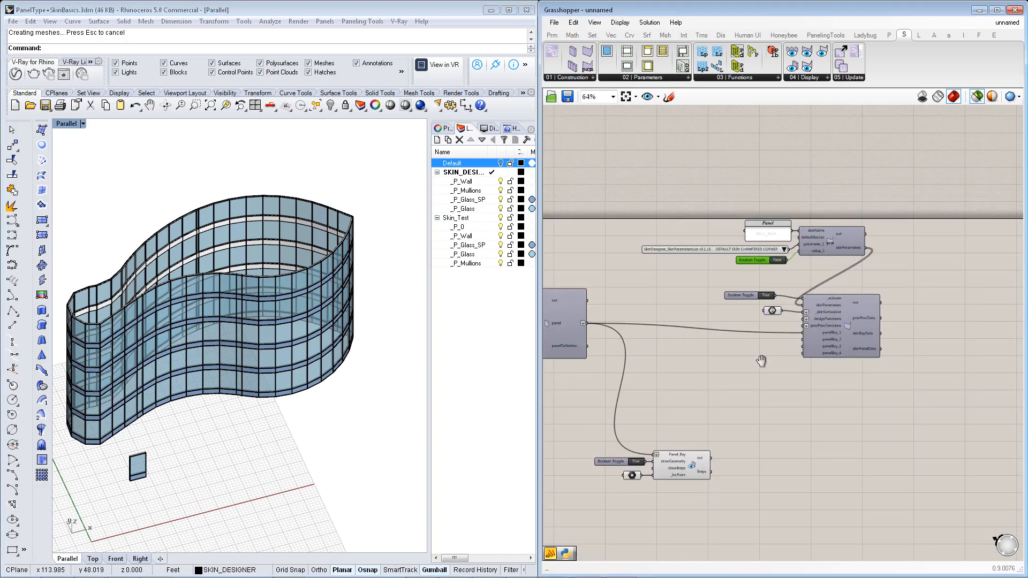
pyautogui.moveTo(761, 361); pyautogui.dragTo(769, 319, button='right')
pyautogui.moveTo(591, 374); pyautogui.dragTo(750, 467)
pyautogui.moveTo(700, 411); pyautogui.dragTo(748, 389)
# Move the tile panel system component from below the window component to the left side of the global mullion component
pyautogui.moveTo(600, 429); pyautogui.dragTo(767, 381, button='right')
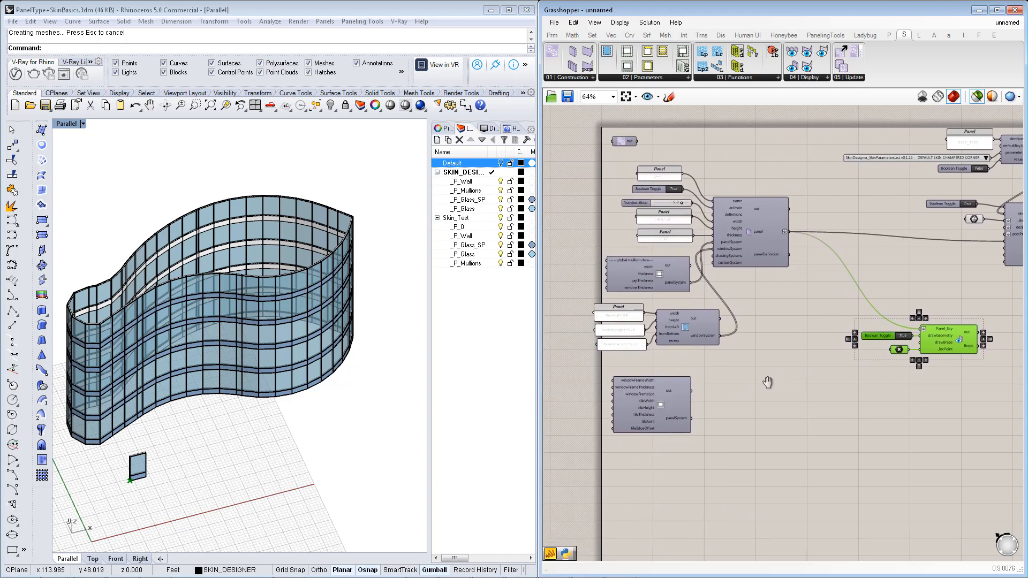
pyautogui.scroll(4, 669, 410)
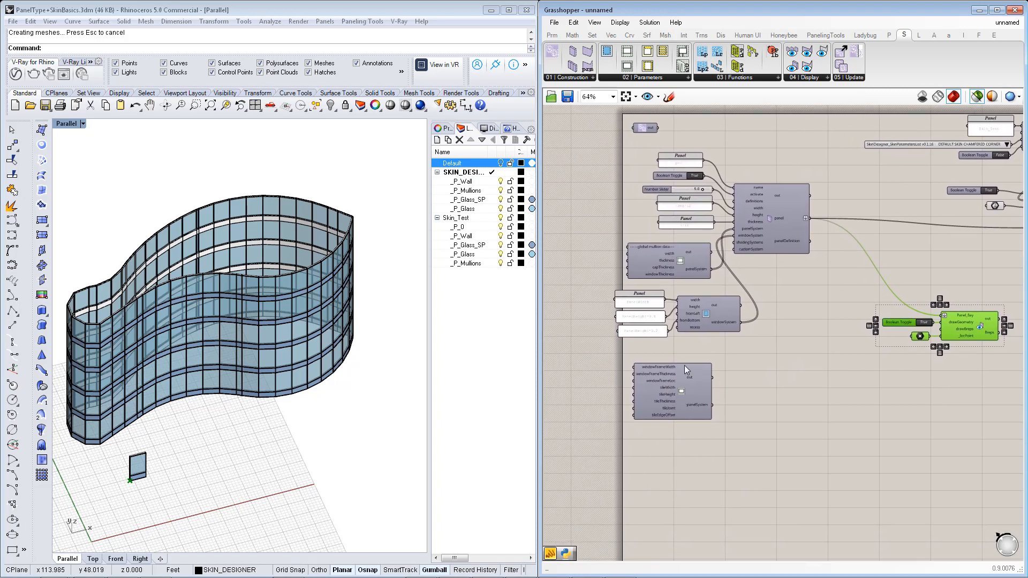
pyautogui.click(695, 408)
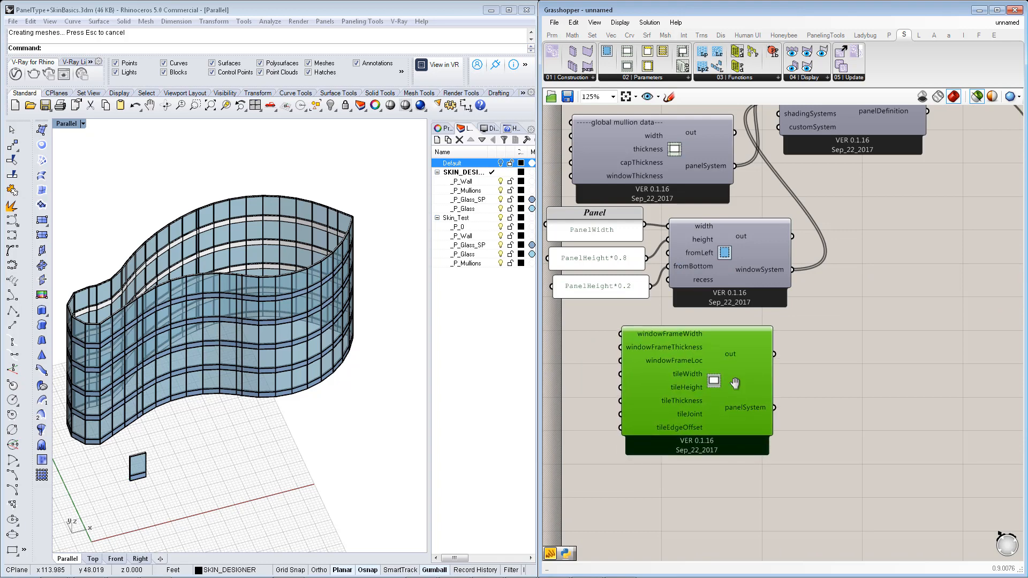
pyautogui.moveTo(729, 388); pyautogui.dragTo(734, 422, button='right')
pyautogui.moveTo(734, 423); pyautogui.dragTo(605, 157)
pyautogui.moveTo(719, 216); pyautogui.dragTo(804, 347, button='right')
pyautogui.moveTo(696, 296); pyautogui.dragTo(617, 281)
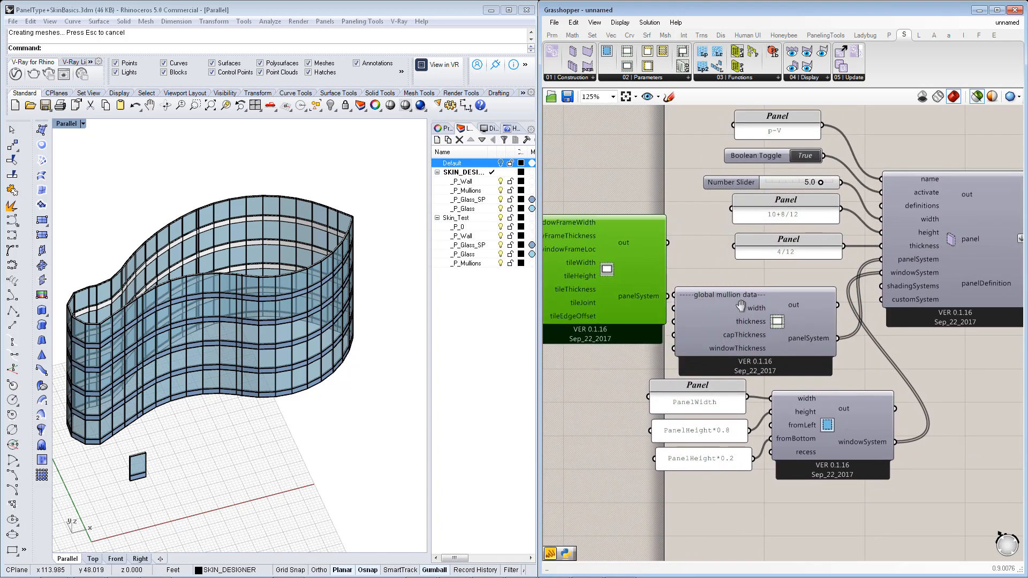
pyautogui.moveTo(737, 303); pyautogui.dragTo(757, 303, button='right')
pyautogui.moveTo(647, 281); pyautogui.dragTo(615, 283)
# Replace the mullion system feeding the panel component's panelSystem input with the tile component's panelSystem output, and inspect the cladding bands up close
pyautogui.scroll(1, 698, 297)
pyautogui.moveTo(664, 303); pyautogui.dragTo(644, 311, button='right')
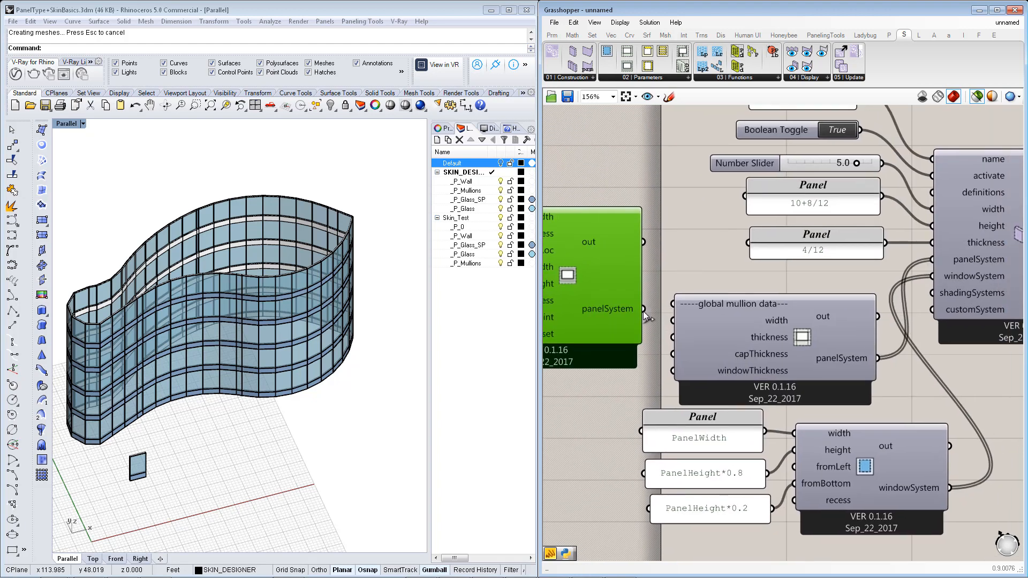
pyautogui.moveTo(644, 309); pyautogui.dragTo(928, 262)
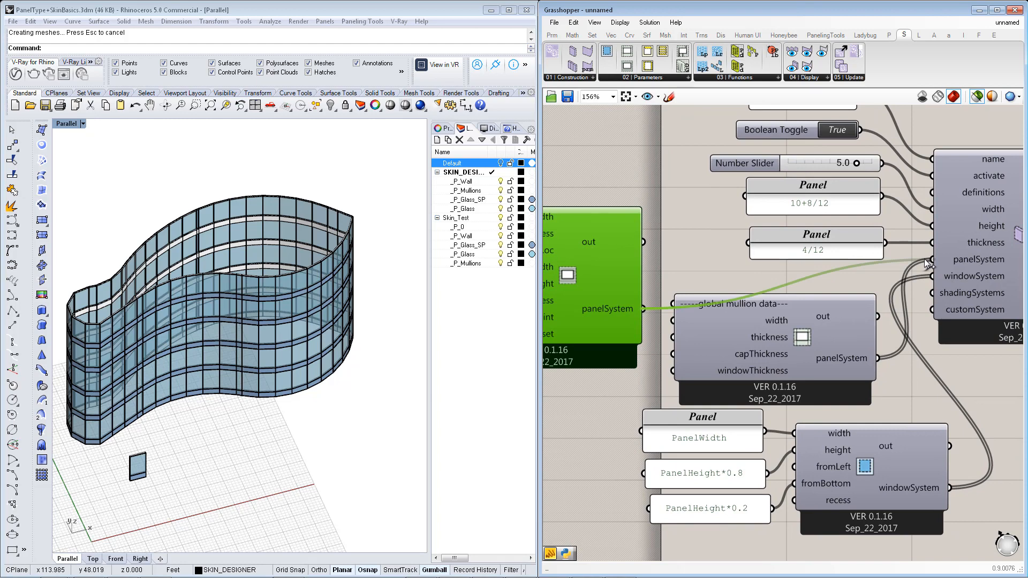
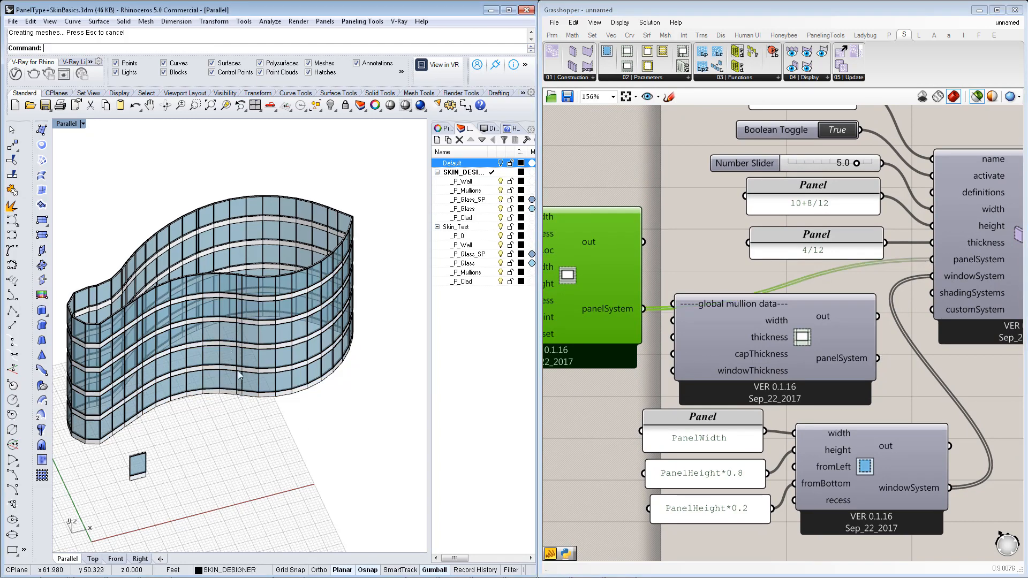
pyautogui.scroll(5, 248, 326)
pyautogui.scroll(3, 208, 326)
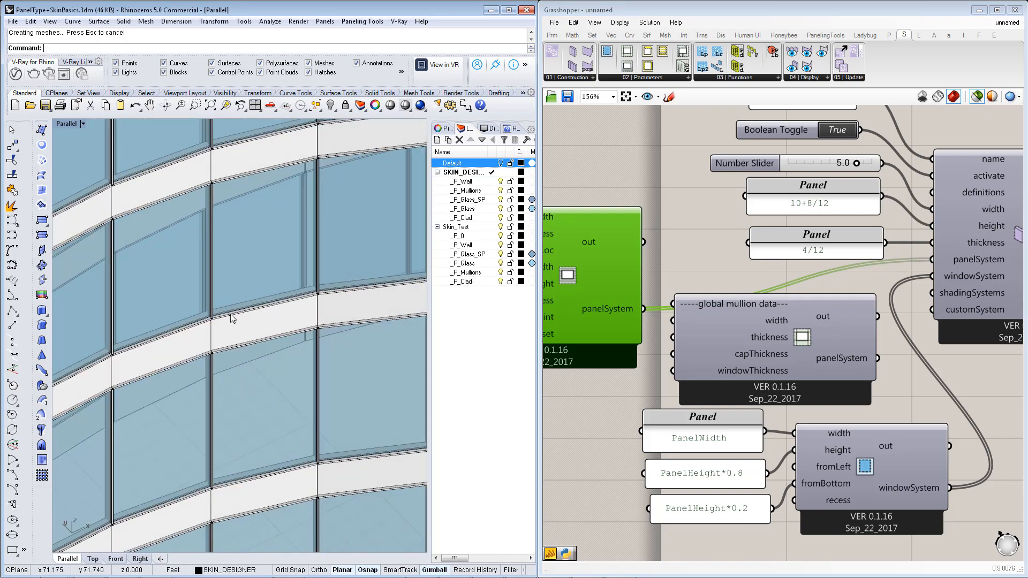
# Shift the window component slightly down and connect a new compact panel containing .5 to its recess input
pyautogui.moveTo(659, 435); pyautogui.dragTo(692, 251, button='right')
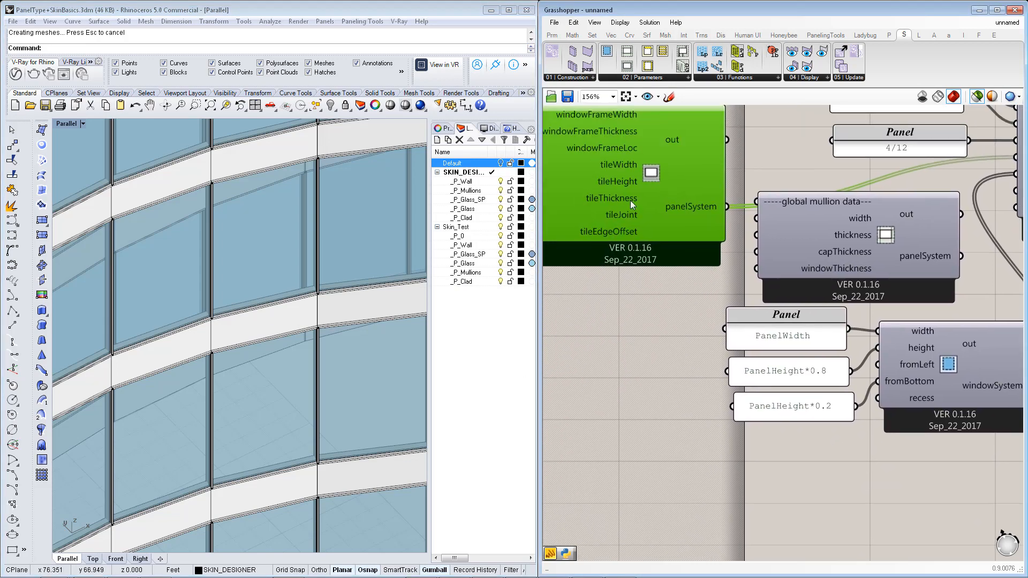
pyautogui.moveTo(871, 519); pyautogui.dragTo(825, 473, button='right')
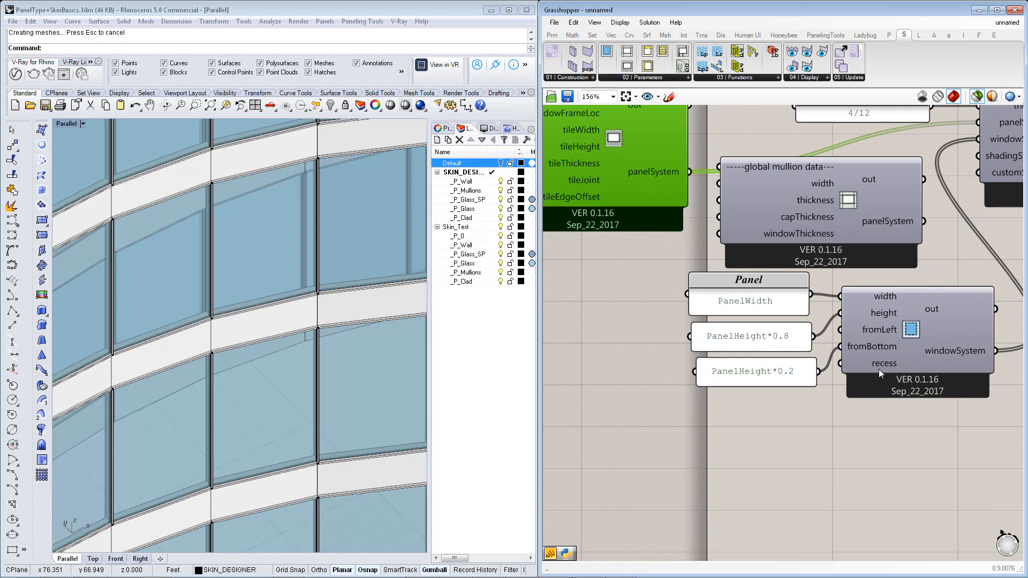
pyautogui.moveTo(879, 368); pyautogui.dragTo(885, 388)
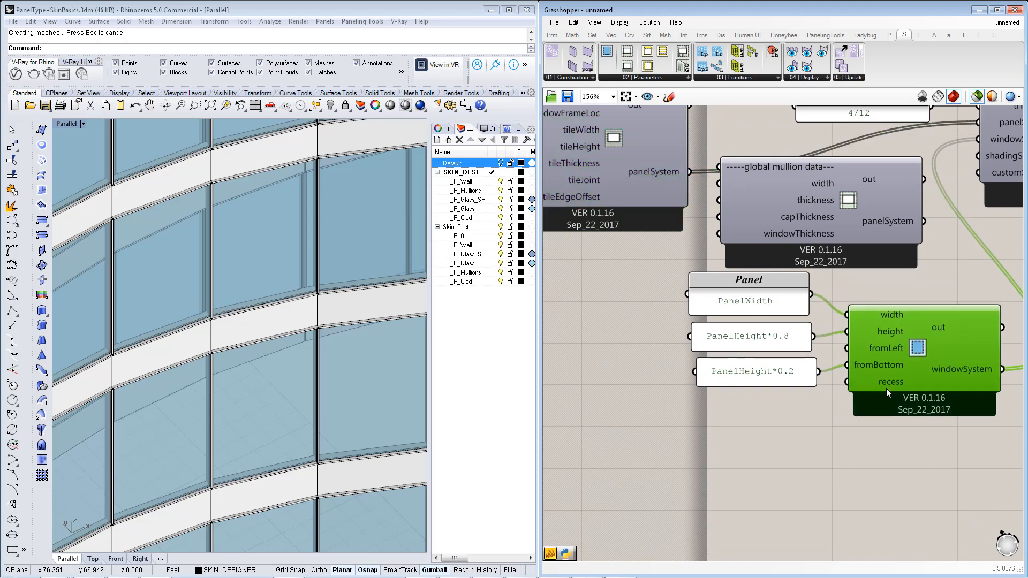
pyautogui.doubleClick(712, 419)
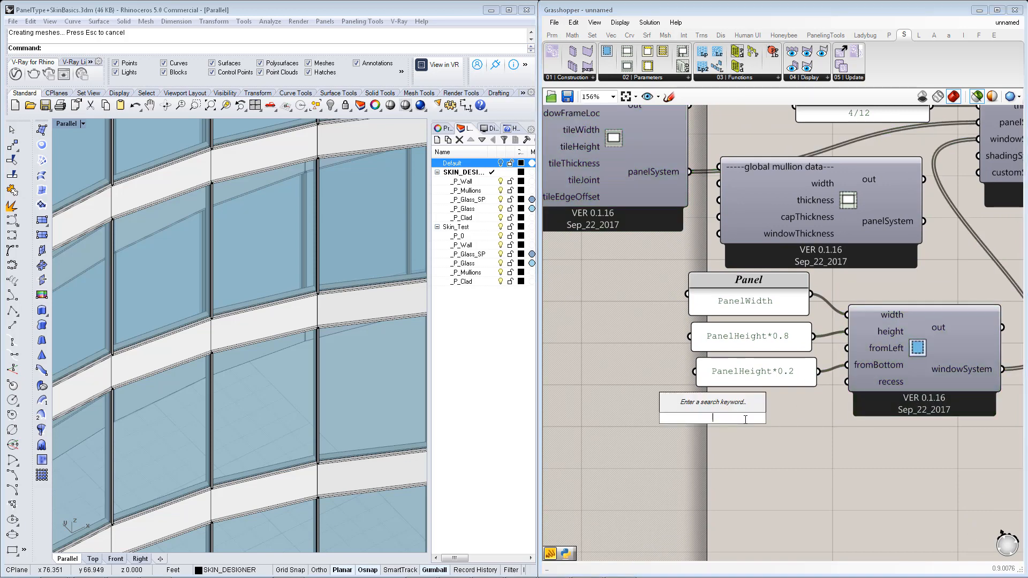
pyautogui.write('"5')
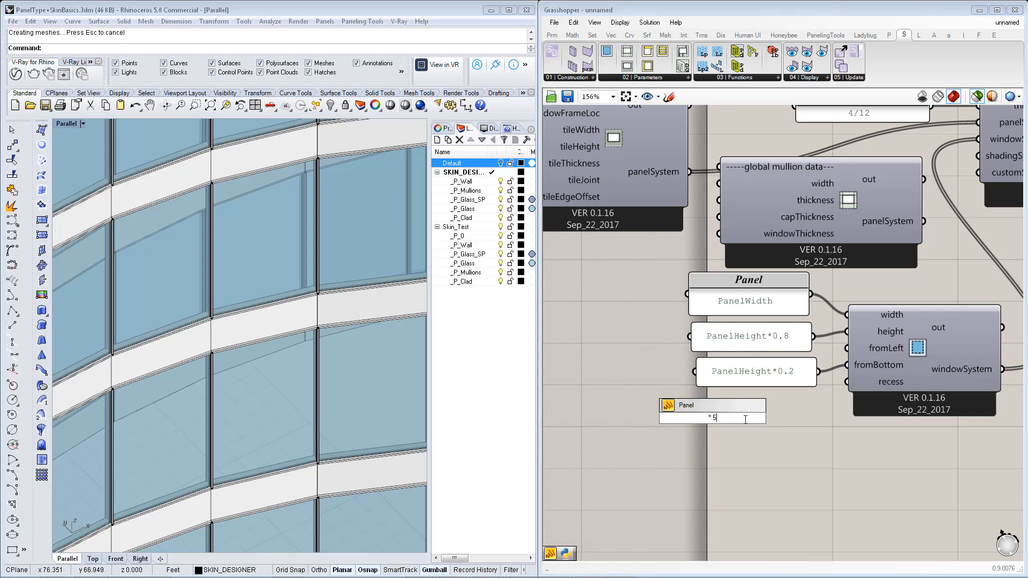
pyautogui.write('.5')
pyautogui.press('Return')
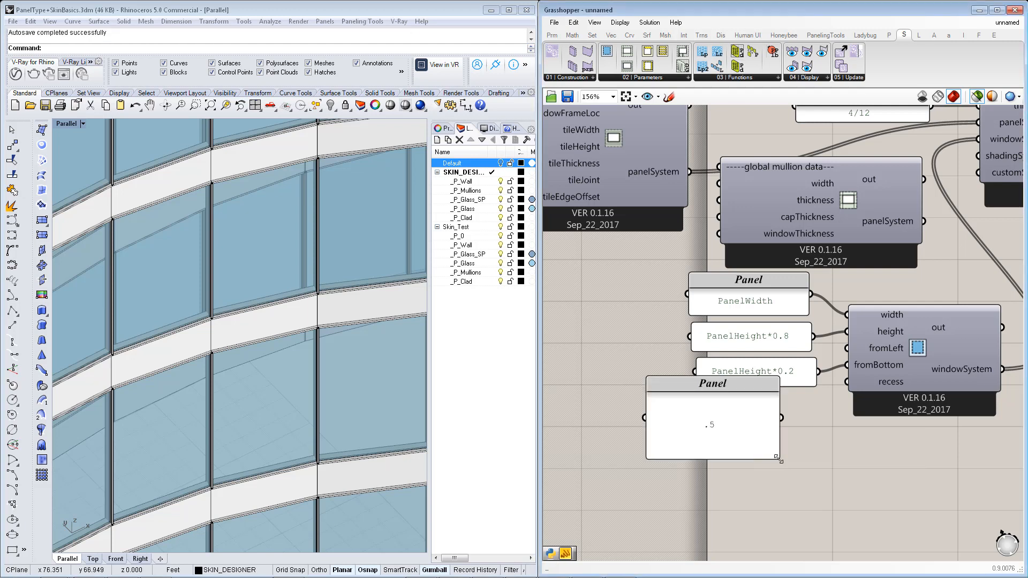
pyautogui.moveTo(779, 460)
pyautogui.mouseDown()
pyautogui.moveTo(760, 404)
pyautogui.moveTo(808, 420)
pyautogui.moveTo(856, 381)
pyautogui.mouseUp()
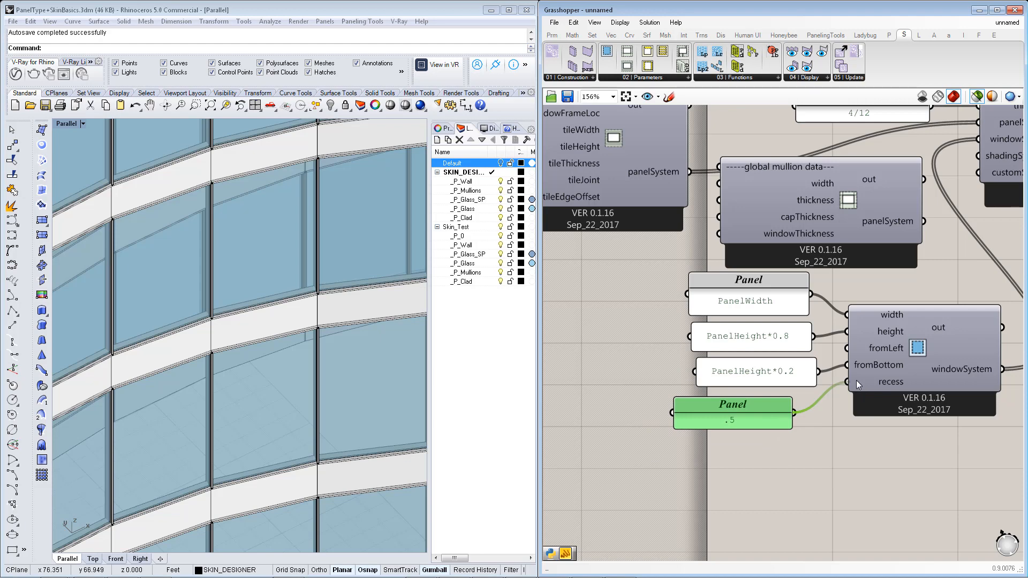
# Examine the recessed windows and cladding bands up close and across the curved facade from several angles
pyautogui.scroll(5, 355, 345)
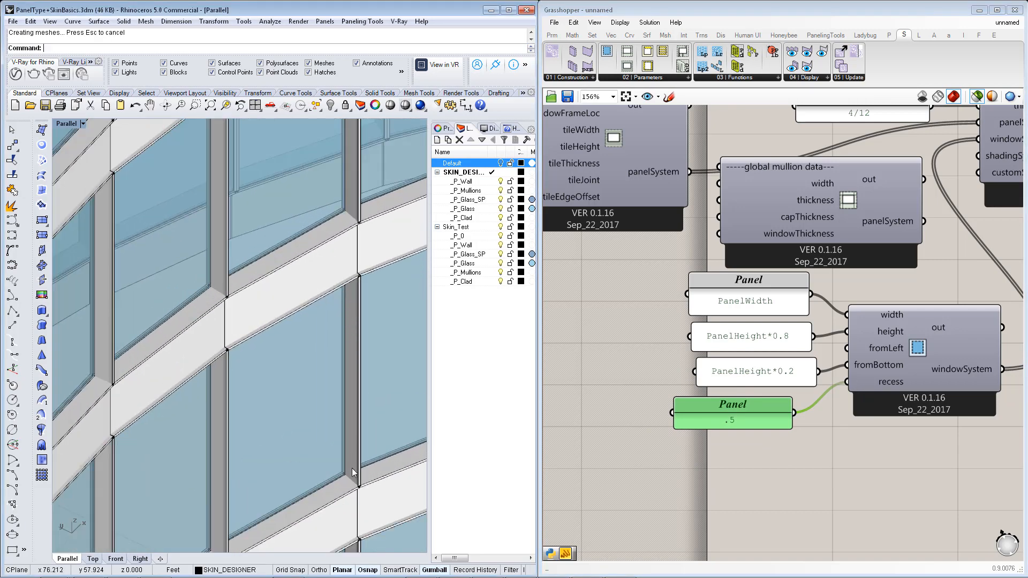
pyautogui.scroll(-3, 322, 374)
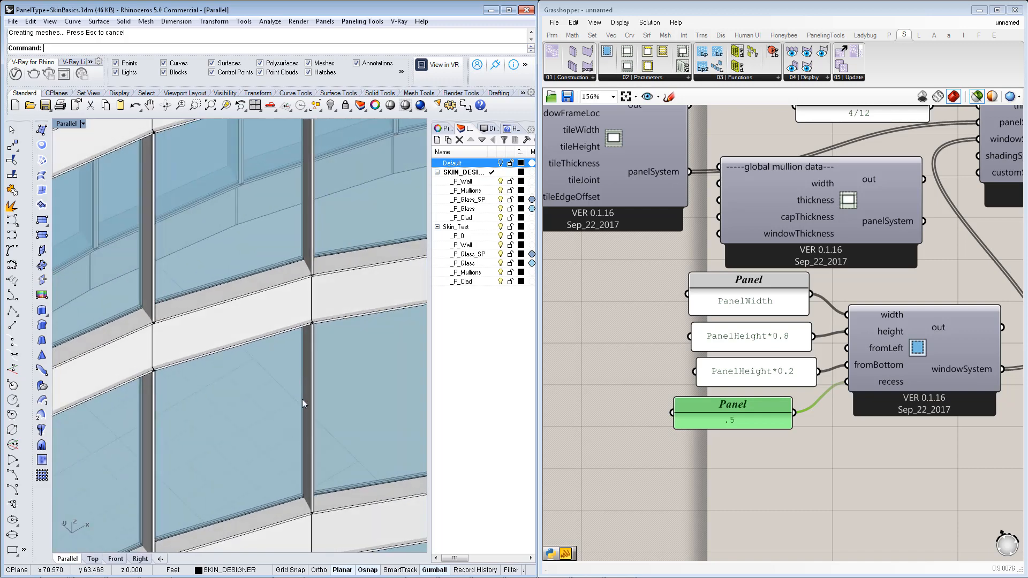
pyautogui.scroll(3, 302, 399)
pyautogui.scroll(-3, 329, 406)
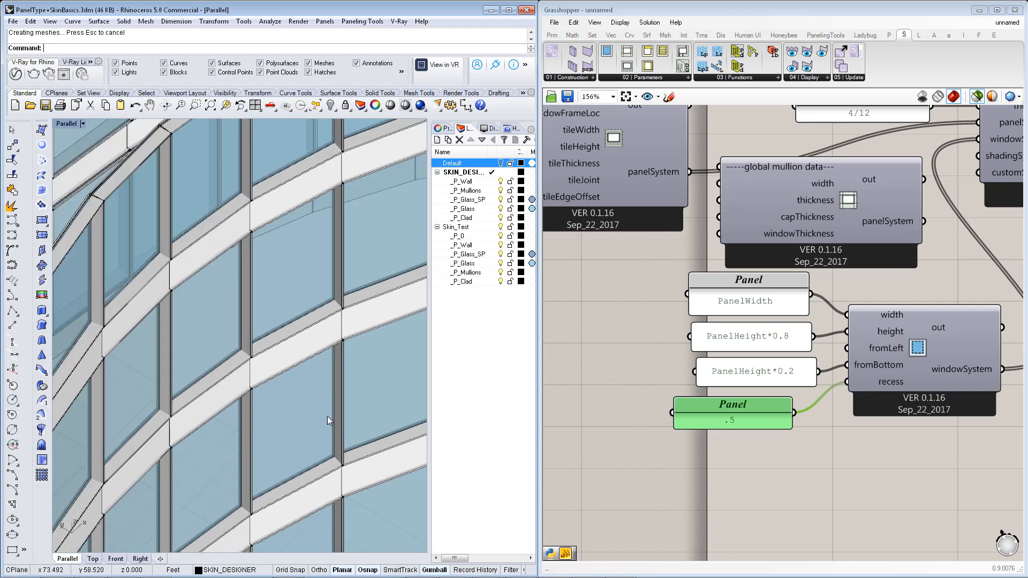
pyautogui.scroll(1, 323, 417)
pyautogui.scroll(-5, 326, 347)
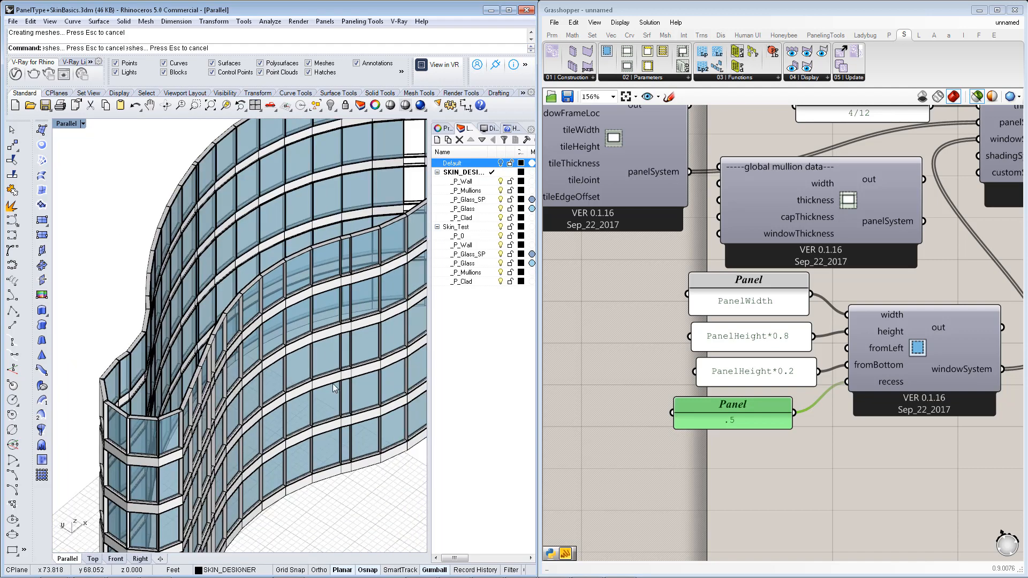
pyautogui.moveTo(333, 384); pyautogui.dragTo(236, 375, button='right')
pyautogui.scroll(2, 236, 375)
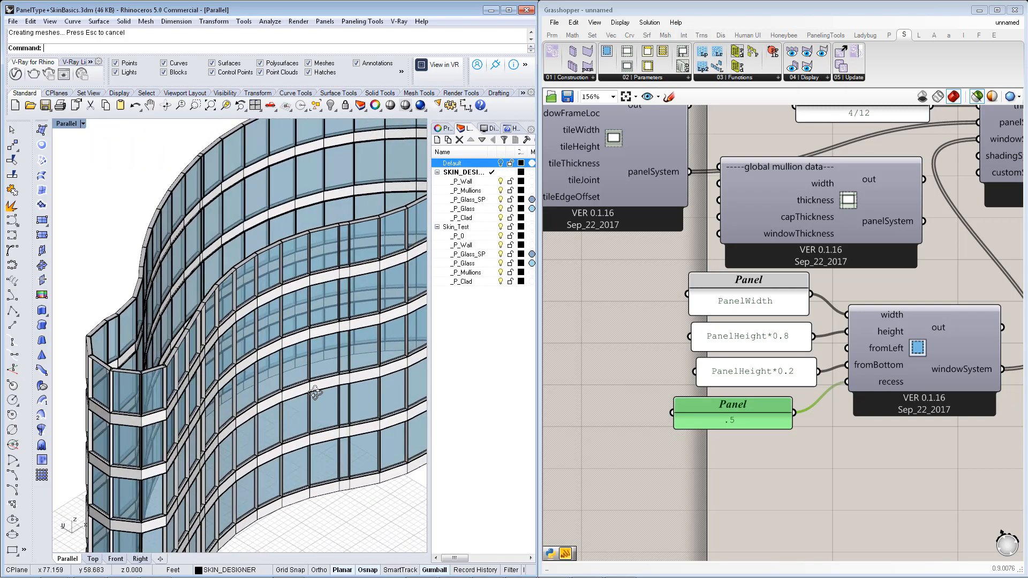
# Select the panel component together with the Boolean Toggle that activates it
pyautogui.moveTo(706, 407); pyautogui.dragTo(669, 350, button='right')
pyautogui.scroll(-3, 680, 376)
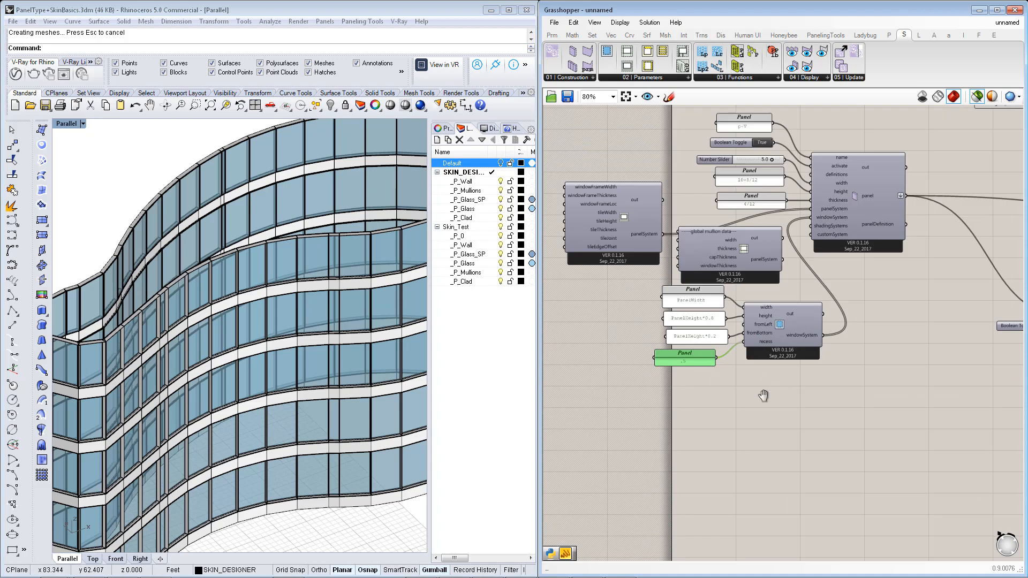
pyautogui.moveTo(764, 394); pyautogui.dragTo(730, 405, button='right')
pyautogui.moveTo(798, 299); pyautogui.dragTo(796, 335, button='right')
pyautogui.click(807, 253)
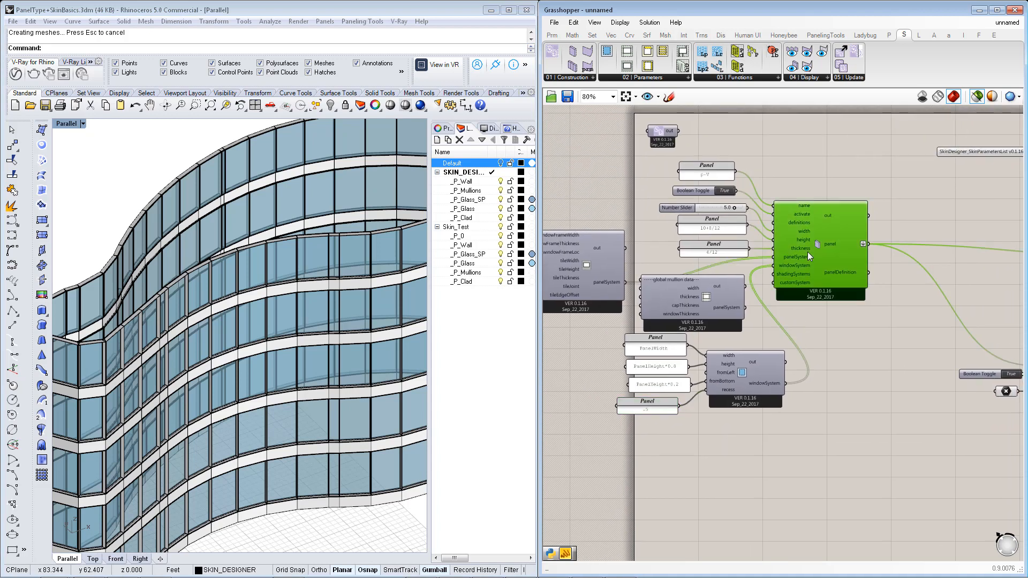
pyautogui.keyDown('shift'); pyautogui.click(702, 192); pyautogui.keyUp('shift')
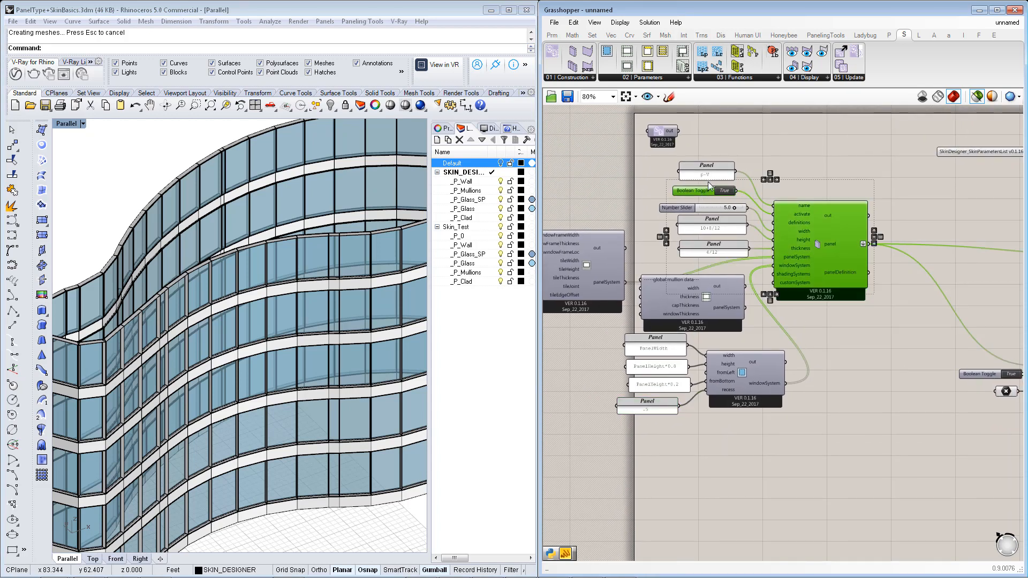
# Duplicate the facade panel component with its name panel and Boolean Toggle, placing the copy below the window component
pyautogui.keyDown('shift'); pyautogui.click(720, 175); pyautogui.keyUp('shift')
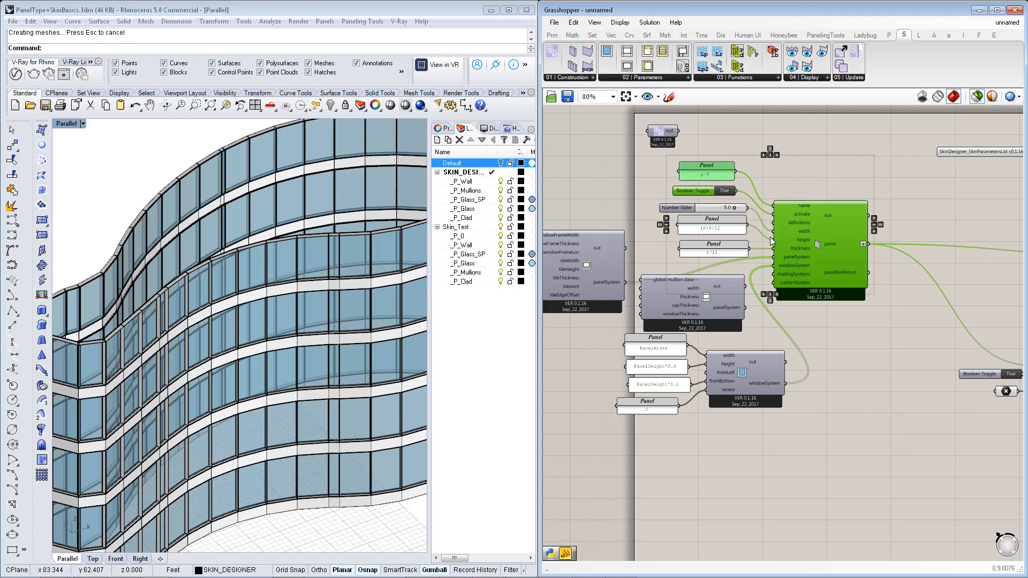
pyautogui.moveTo(770, 242); pyautogui.dragTo(862, 486)
pyautogui.moveTo(869, 522); pyautogui.dragTo(828, 386, button='right')
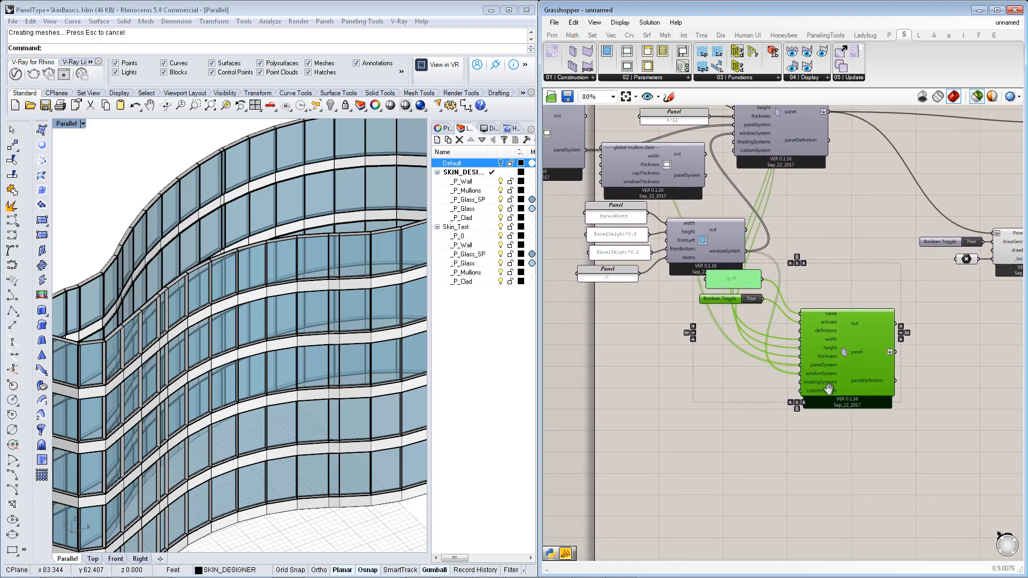
pyautogui.scroll(2, 797, 422)
pyautogui.click(769, 416)
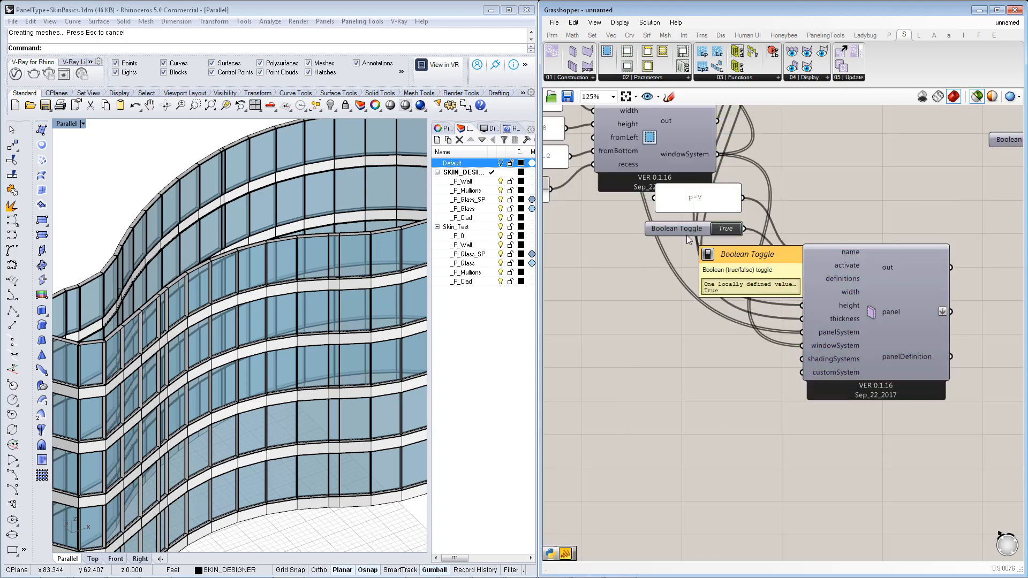
# Rename the duplicated panel type as p-VL and arrange its name panel and Boolean Toggle beside the copied component
pyautogui.moveTo(686, 235); pyautogui.dragTo(701, 268)
pyautogui.moveTo(711, 199); pyautogui.dragTo(731, 213)
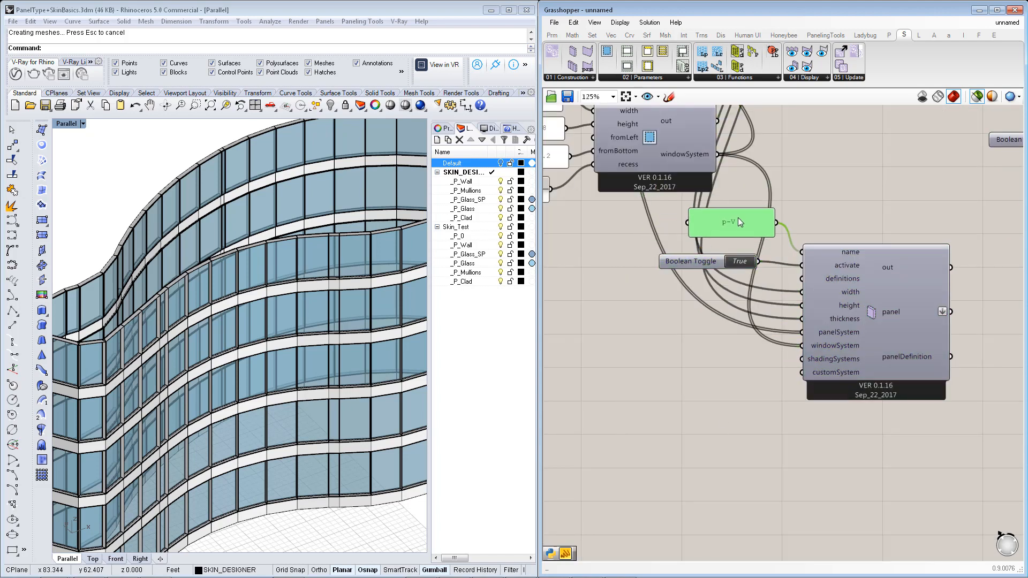
pyautogui.doubleClick(738, 217)
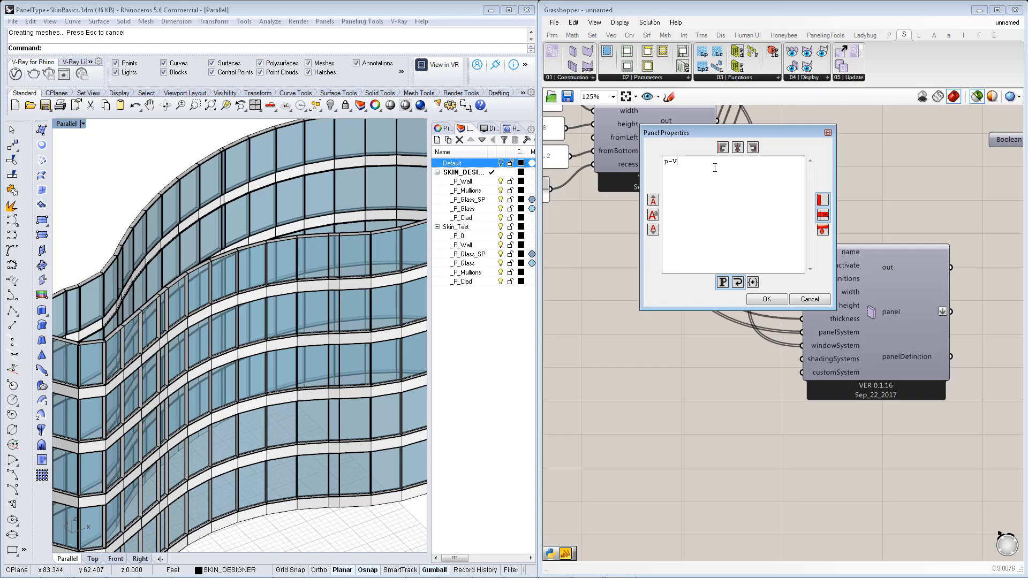
pyautogui.click(767, 299)
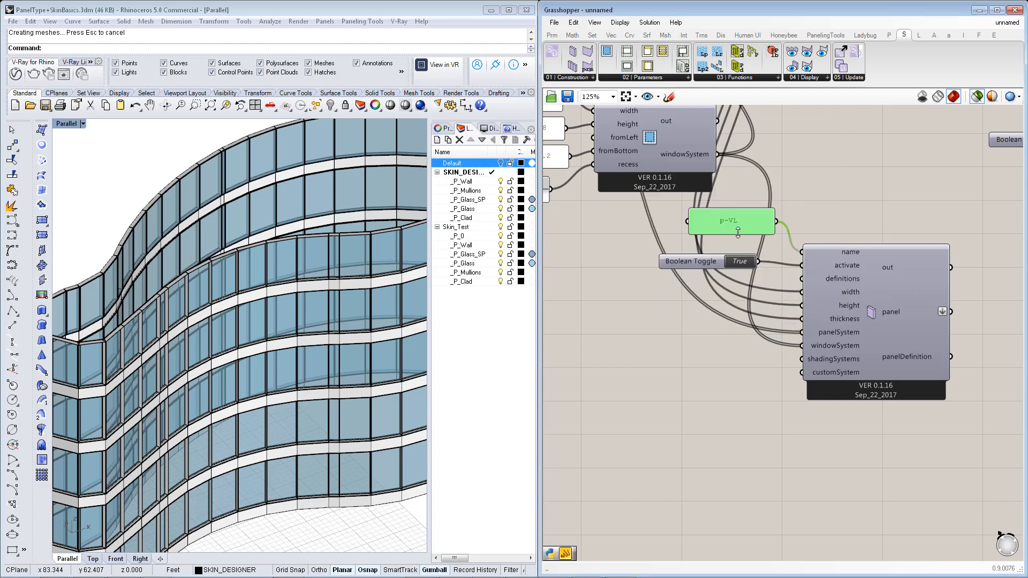
pyautogui.moveTo(736, 227); pyautogui.dragTo(733, 262)
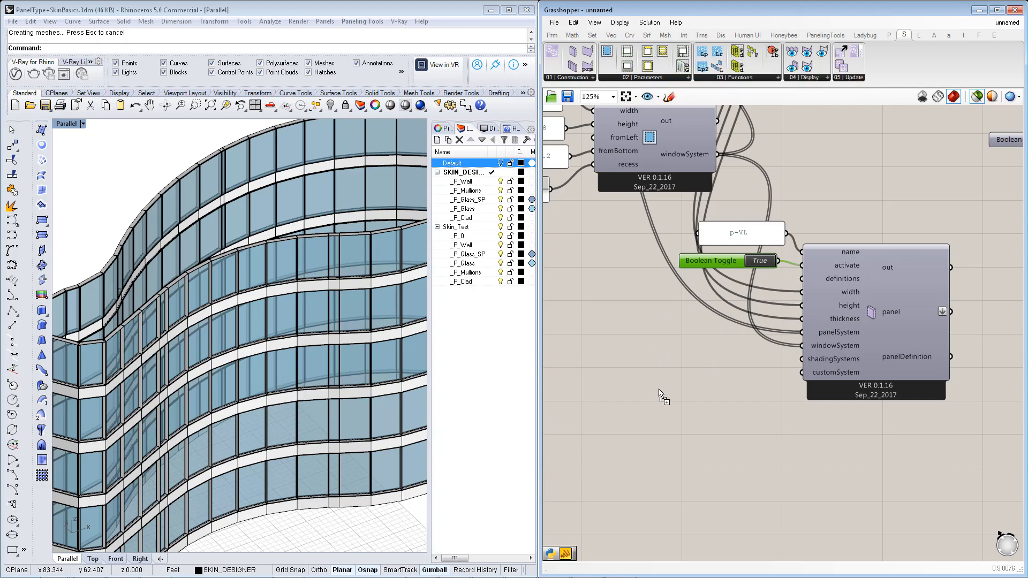
# Place a louver shading component on the canvas beside the p-VL panel component
pyautogui.moveTo(660, 395); pyautogui.dragTo(659, 397)
pyautogui.scroll(-6, 195, 328)
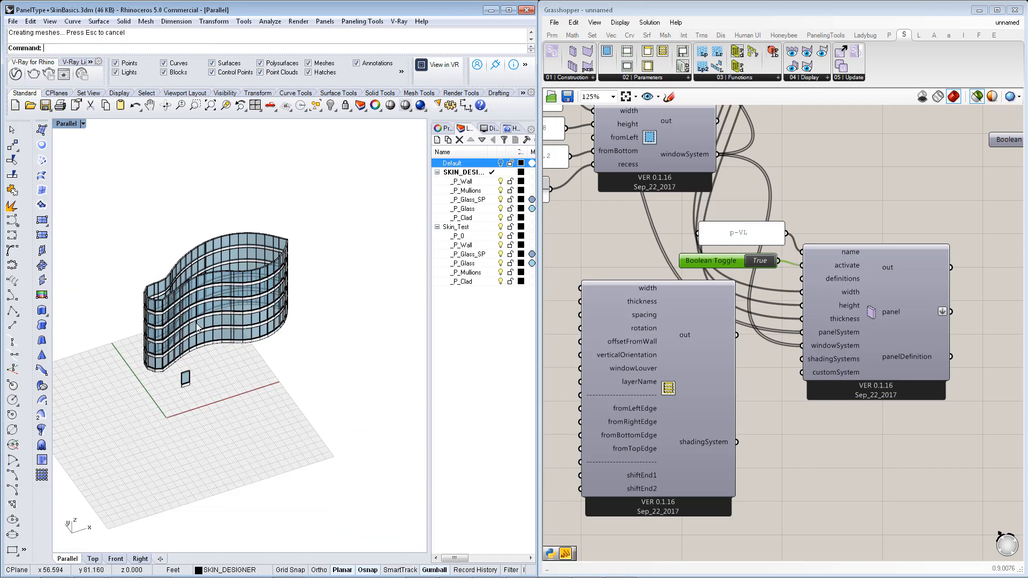
pyautogui.scroll(8, 196, 327)
# Move the panel preview component with its toggle and point beside the p-VL component and connect that component's panel output to Panel_Bay
pyautogui.moveTo(967, 328); pyautogui.dragTo(881, 348, button='right')
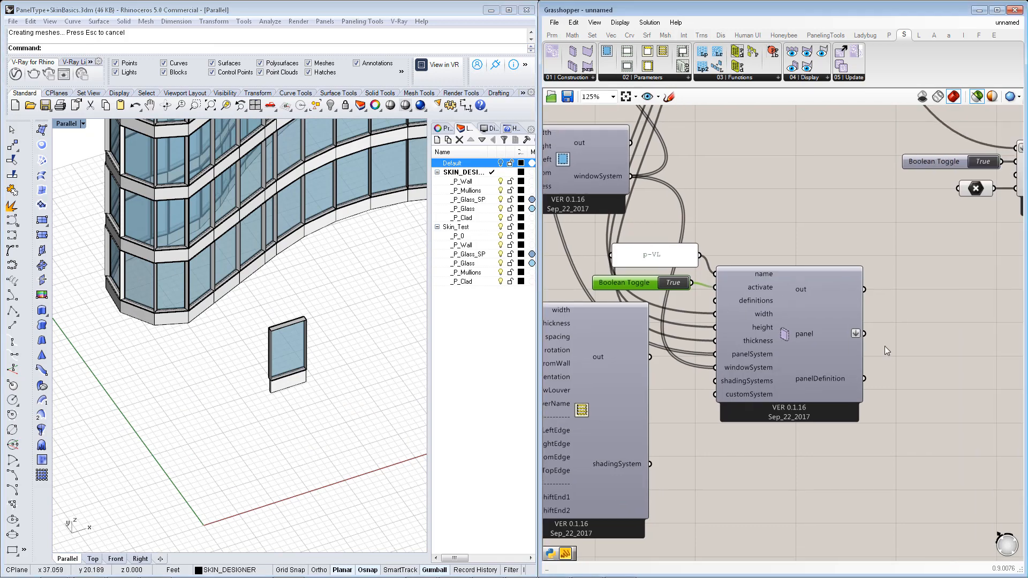
pyautogui.moveTo(955, 267); pyautogui.dragTo(803, 299, button='right')
pyautogui.moveTo(711, 128); pyautogui.dragTo(982, 292)
pyautogui.moveTo(901, 186); pyautogui.dragTo(882, 460)
pyautogui.moveTo(882, 459); pyautogui.dragTo(878, 340, button='right')
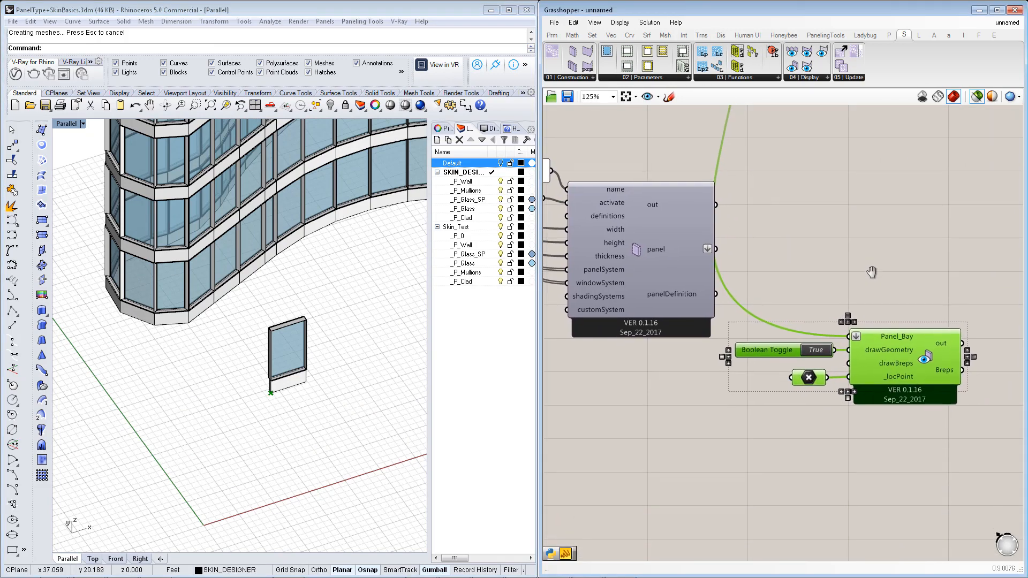
pyautogui.moveTo(843, 322); pyautogui.dragTo(848, 334)
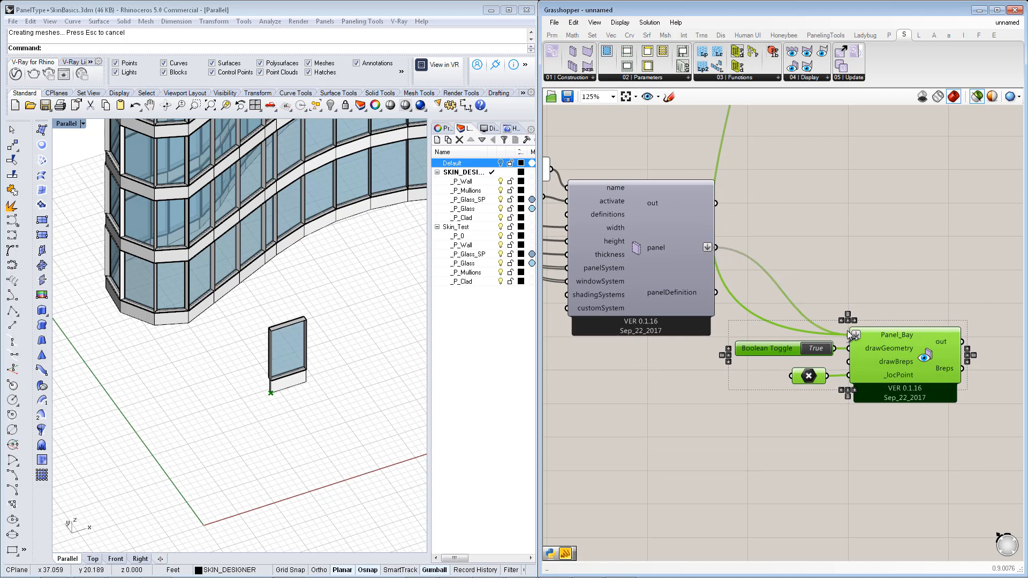
# Connect the louver component's shadingSystem output to the p-VL component's shadingSystems input and inspect the louvers on the sample panel
pyautogui.moveTo(749, 301); pyautogui.dragTo(805, 294, button='right')
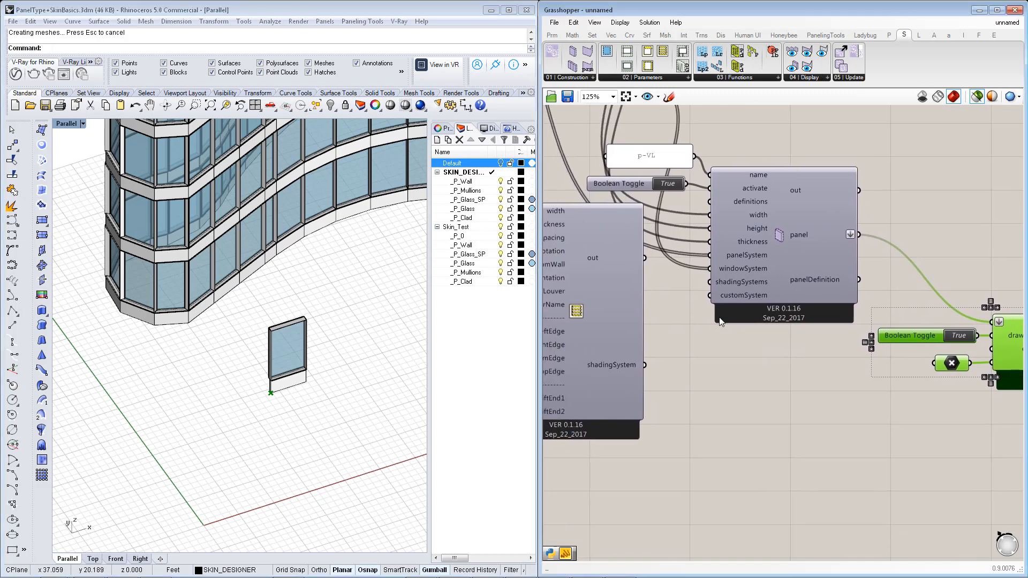
pyautogui.moveTo(718, 322)
pyautogui.mouseDown(button='right')
pyautogui.moveTo(791, 322)
pyautogui.moveTo(769, 319)
pyautogui.mouseUp(button='right')
pyautogui.scroll(1, 720, 309)
pyautogui.moveTo(719, 305); pyautogui.dragTo(702, 292)
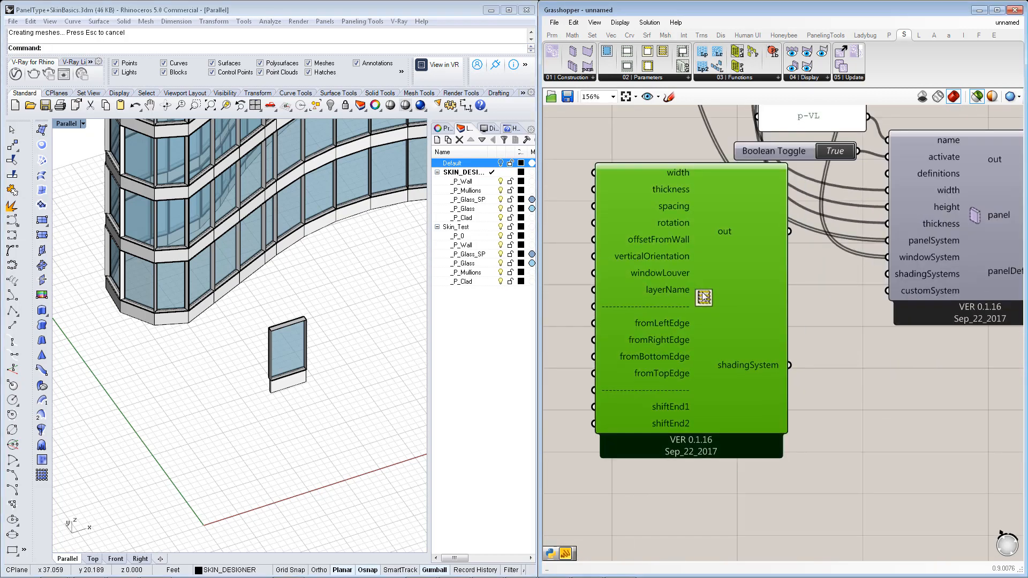
pyautogui.moveTo(808, 353); pyautogui.dragTo(797, 355, button='right')
pyautogui.click(797, 355)
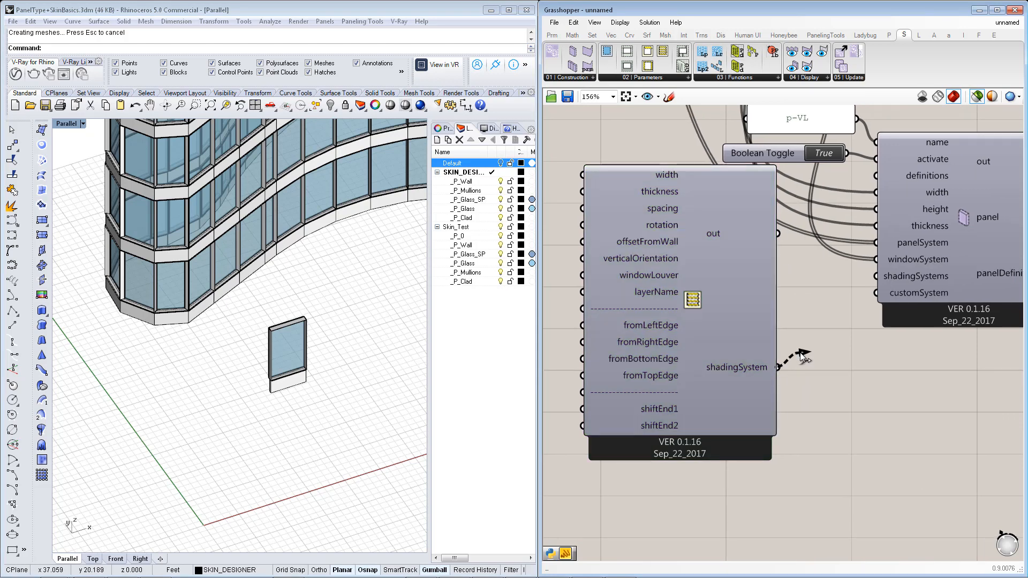
pyautogui.moveTo(801, 355); pyautogui.dragTo(866, 275)
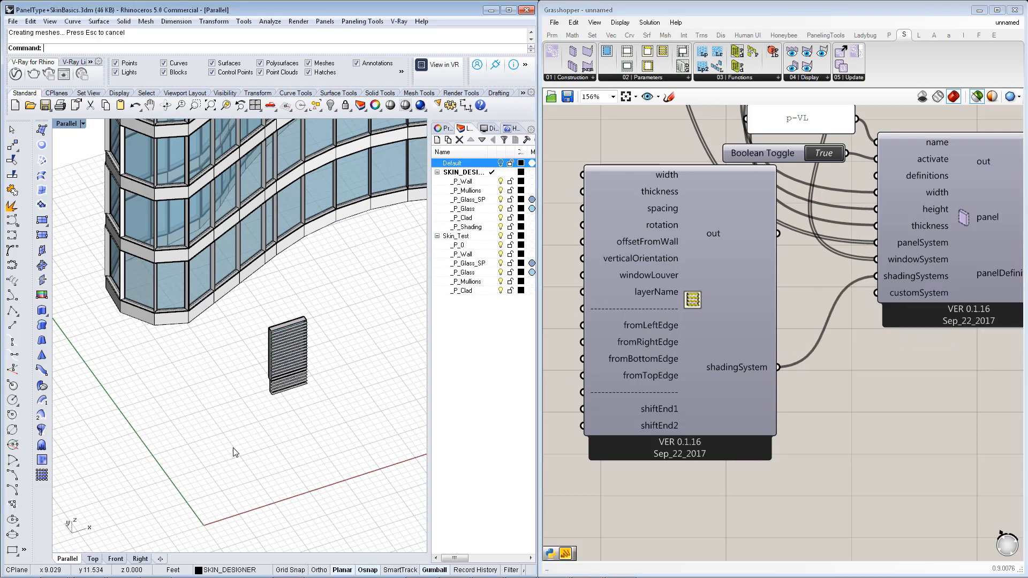
pyautogui.moveTo(234, 451); pyautogui.dragTo(284, 380, button='right')
pyautogui.scroll(5, 336, 286)
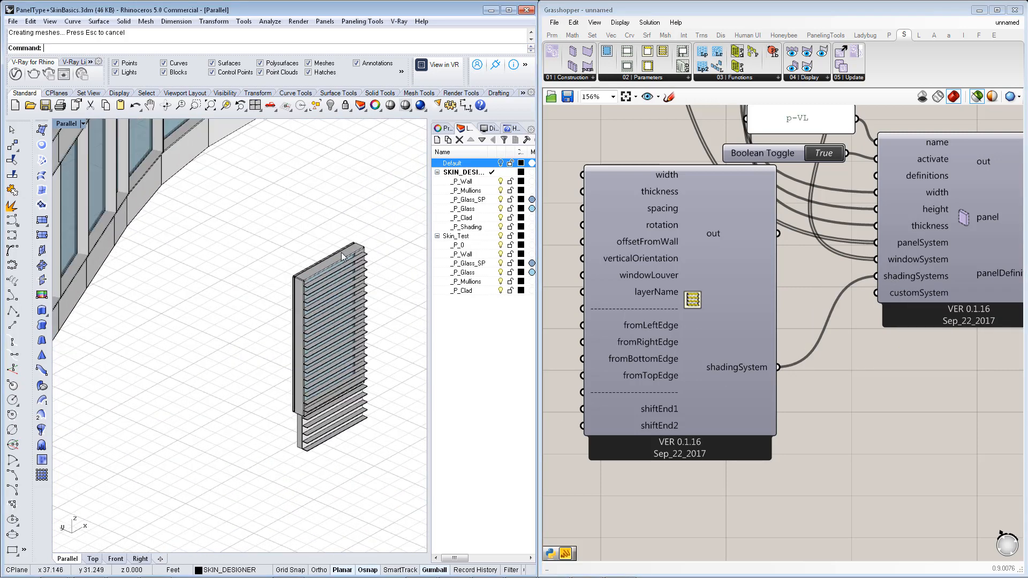
pyautogui.moveTo(338, 477); pyautogui.dragTo(337, 454, button='right')
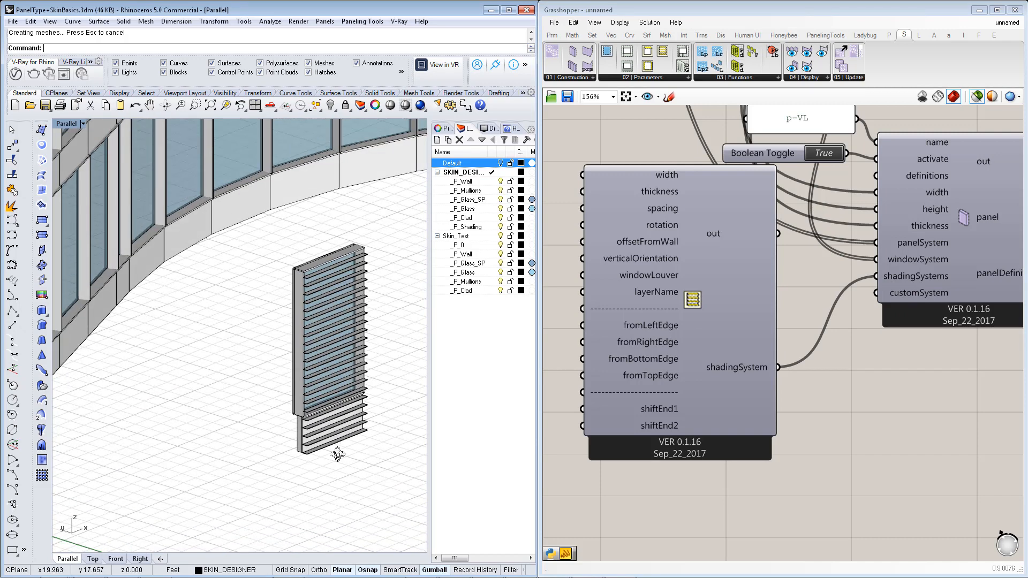
pyautogui.scroll(2, 336, 409)
# Remove all inputs below layerName from the louver component, including the edge offsets, shiftEnd1, shiftEnd2 and separators
pyautogui.scroll(3, 672, 417)
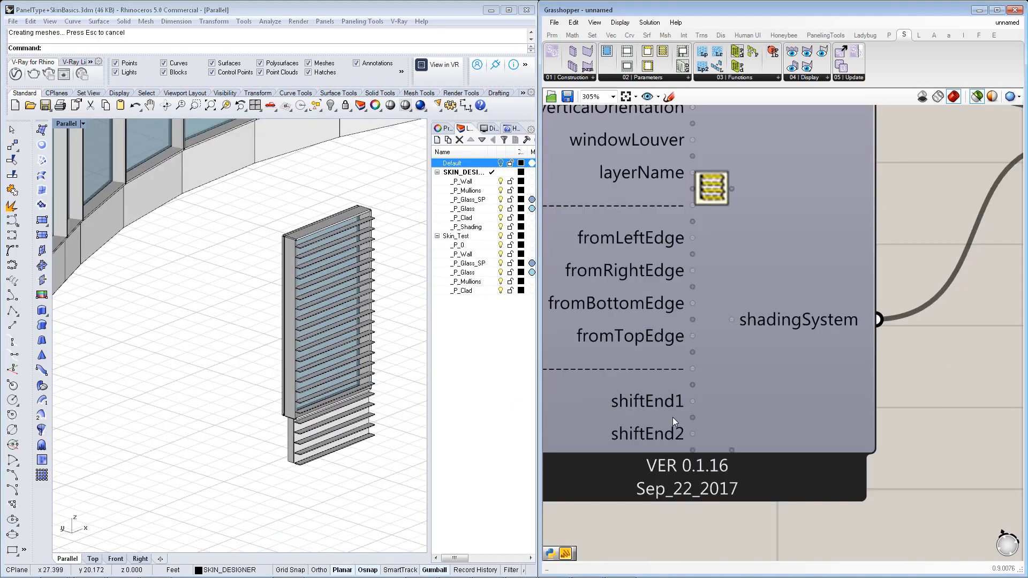
pyautogui.click(692, 434)
pyautogui.click(691, 419)
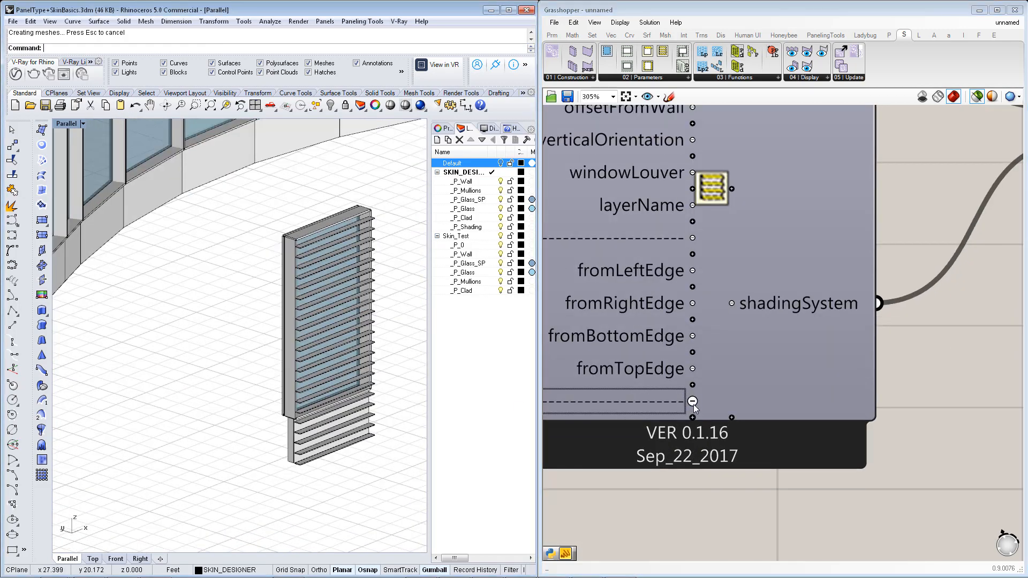
pyautogui.click(693, 401)
pyautogui.click(691, 387)
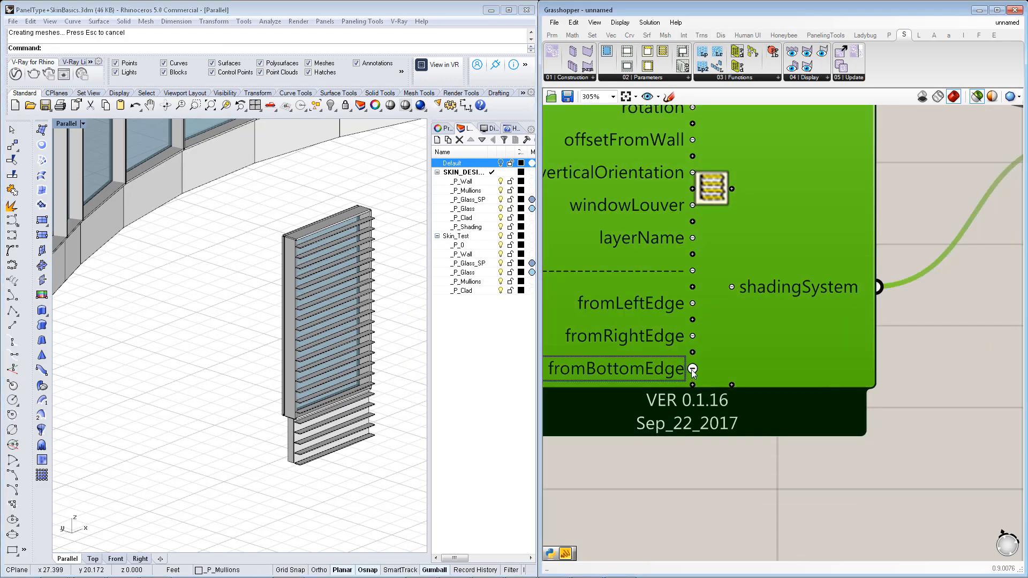
pyautogui.click(692, 369)
pyautogui.click(692, 354)
pyautogui.click(692, 336)
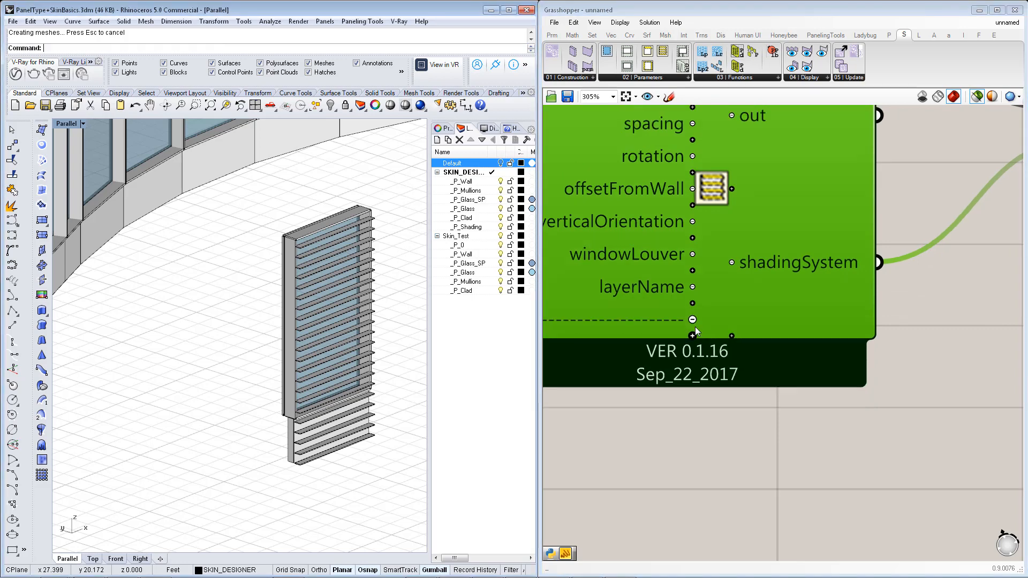
pyautogui.click(692, 320)
pyautogui.scroll(-3, 656, 407)
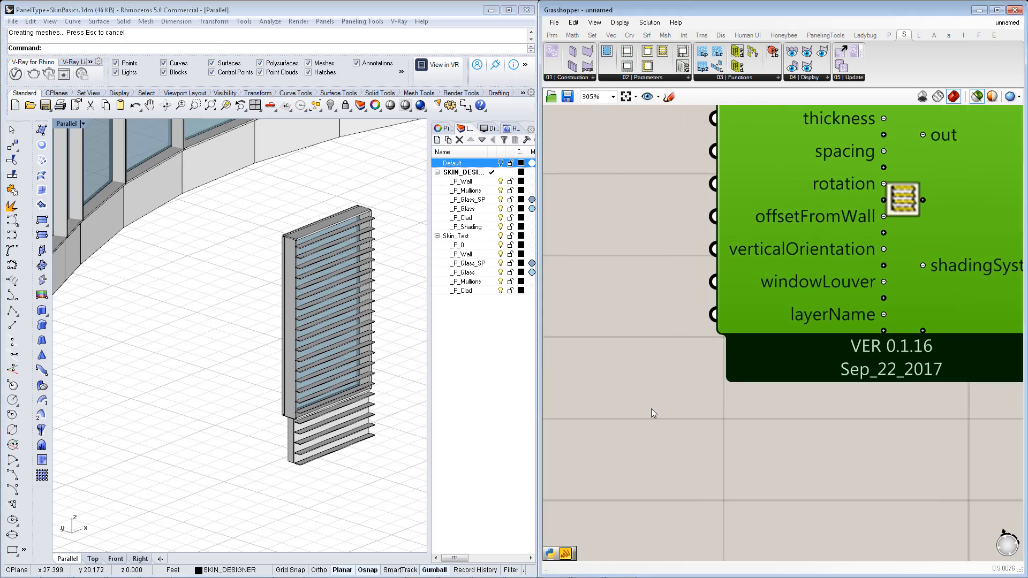
# Add a Boolean Toggle set to True and connect it to the louver component's windowLouver input
pyautogui.moveTo(667, 410); pyautogui.dragTo(730, 440, button='right')
pyautogui.doubleClick(648, 397)
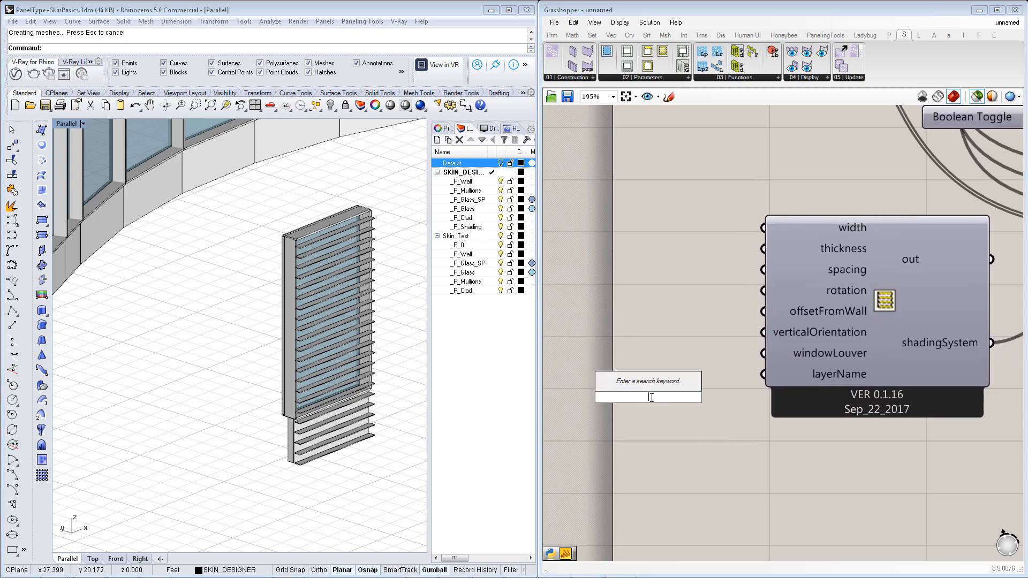
pyautogui.write('bool')
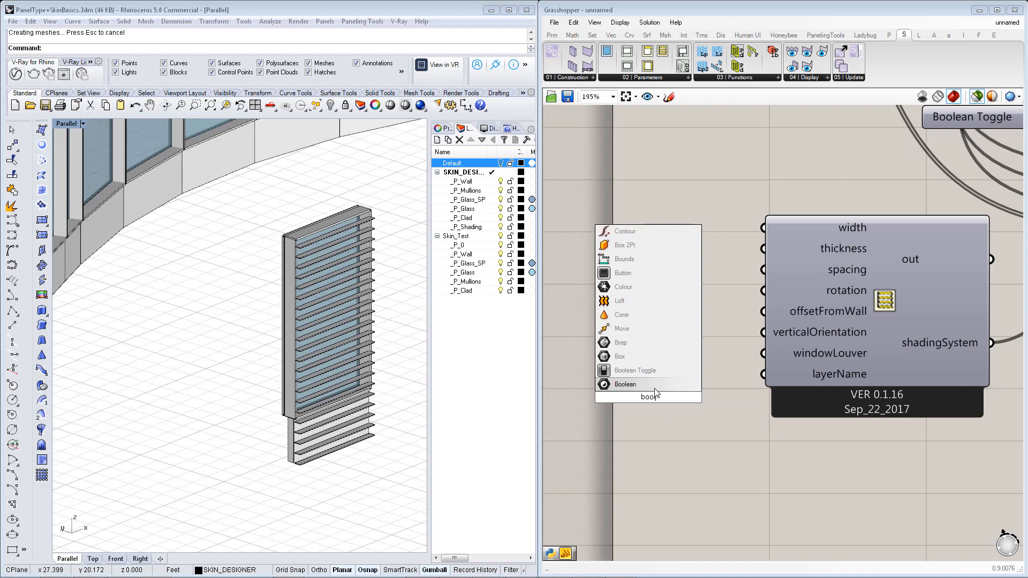
pyautogui.click(654, 373)
pyautogui.moveTo(660, 396); pyautogui.dragTo(660, 366)
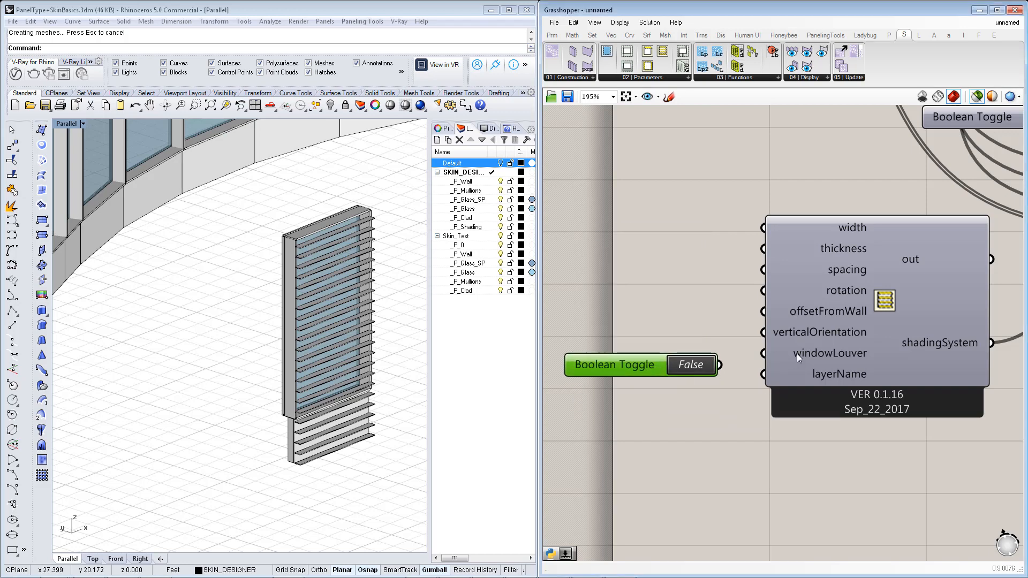
pyautogui.click(712, 367)
pyautogui.moveTo(719, 365); pyautogui.dragTo(764, 354)
pyautogui.moveTo(370, 408); pyautogui.dragTo(343, 402, button='right')
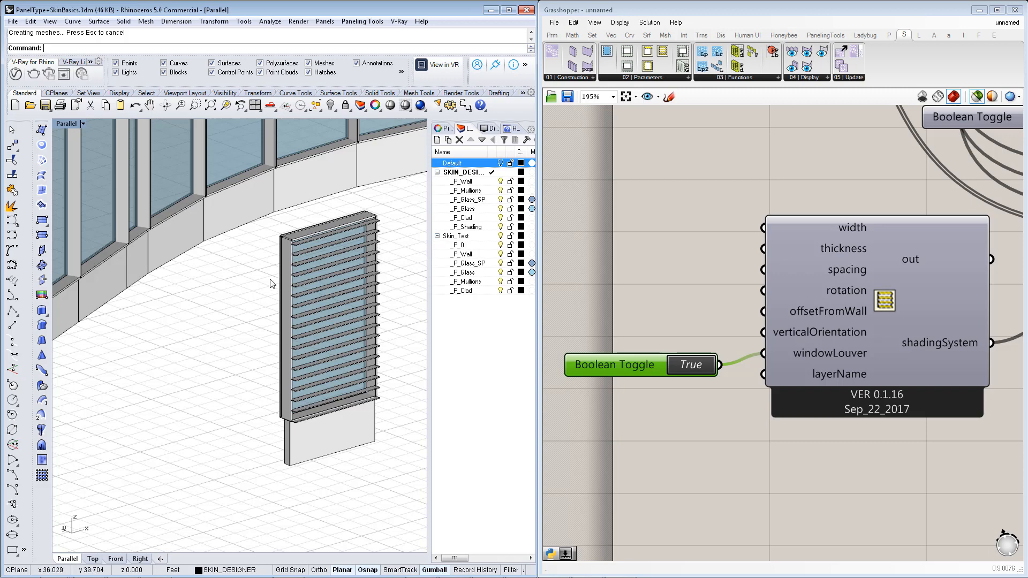
pyautogui.moveTo(339, 384)
pyautogui.mouseDown(button='right')
pyautogui.moveTo(348, 390)
pyautogui.moveTo(351, 377)
pyautogui.mouseUp(button='right')
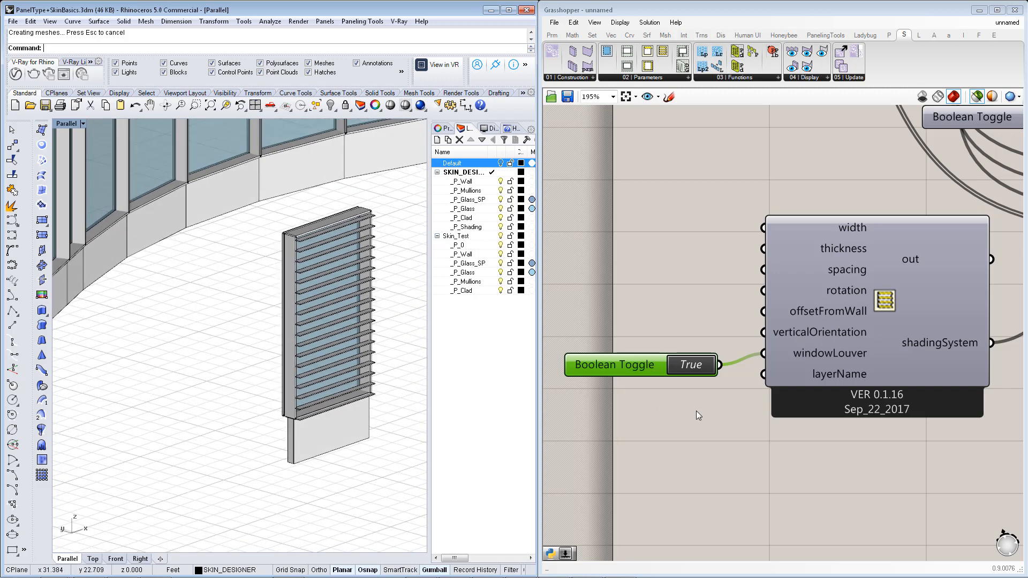
# Add a Panel with the value -.3 and connect it to the louver component's offsetFromWall input
pyautogui.doubleClick(639, 300)
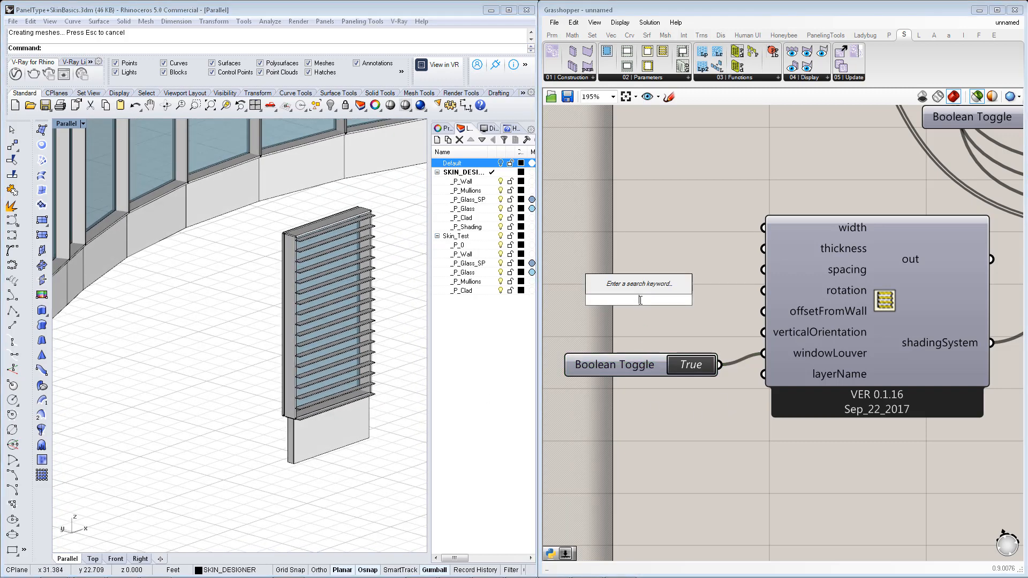
pyautogui.write('"')
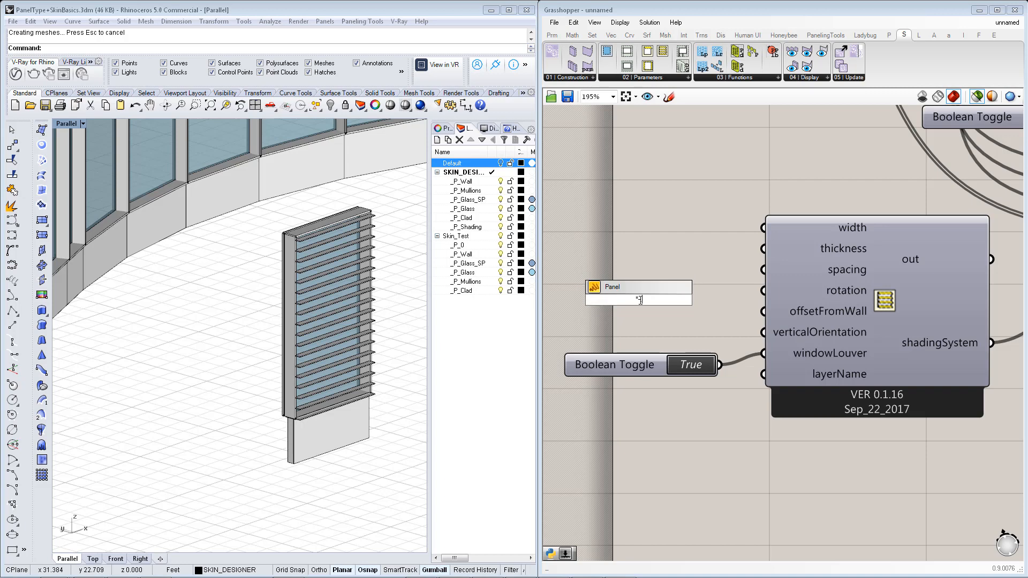
pyautogui.write('-.3')
pyautogui.press('Return')
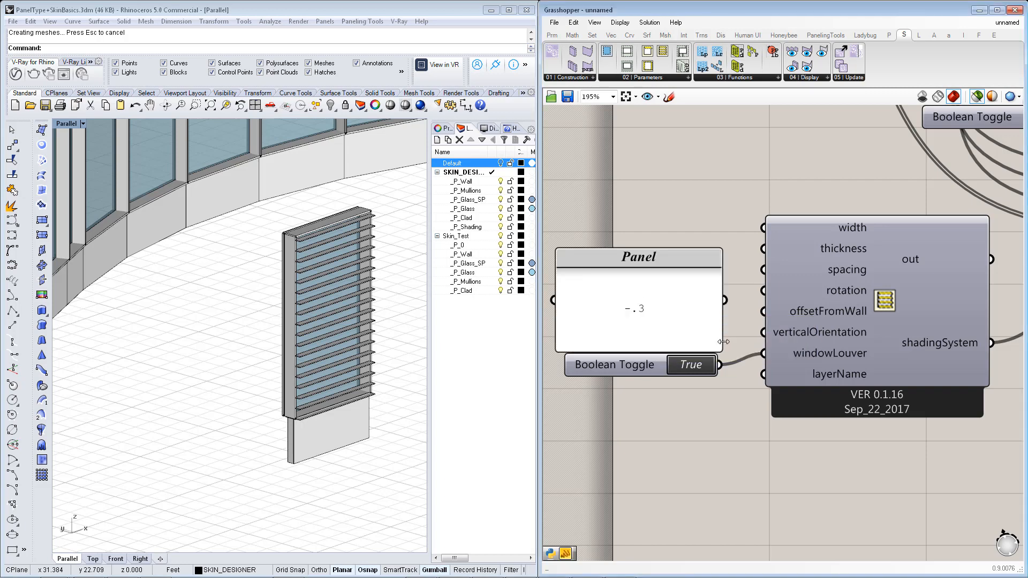
pyautogui.moveTo(719, 351); pyautogui.dragTo(691, 288)
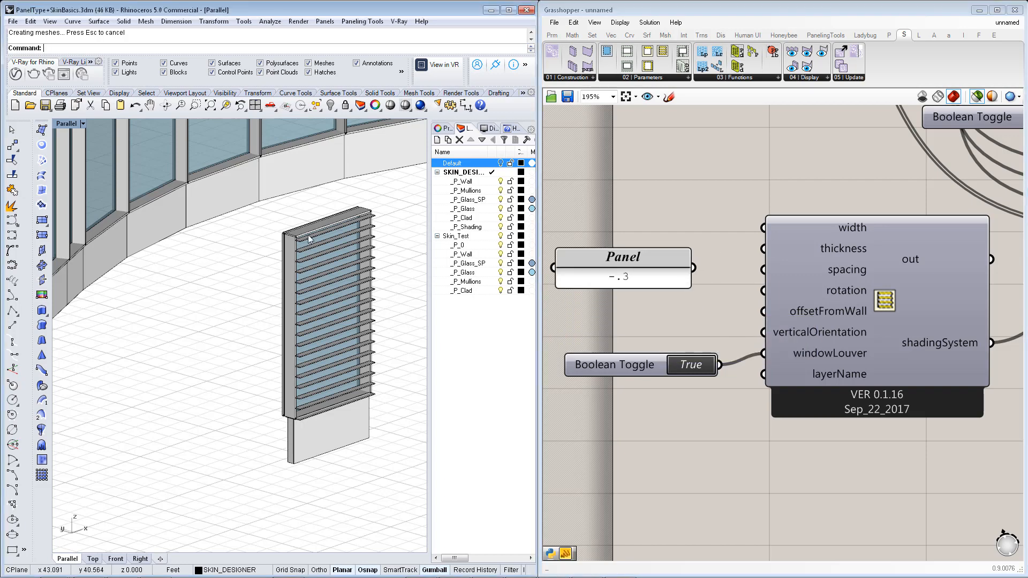
pyautogui.moveTo(603, 259); pyautogui.dragTo(625, 297)
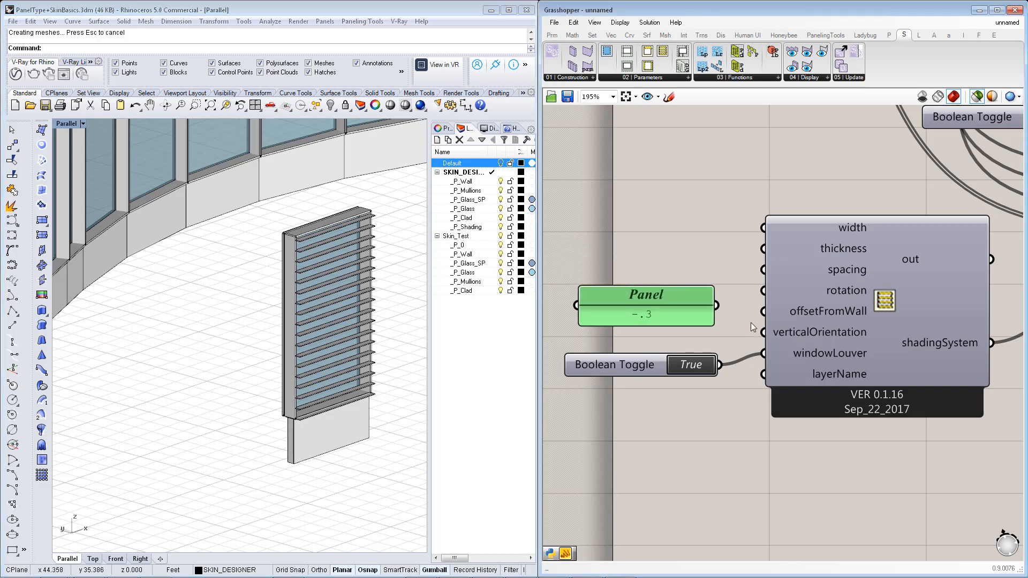
pyautogui.moveTo(729, 312); pyautogui.dragTo(763, 311)
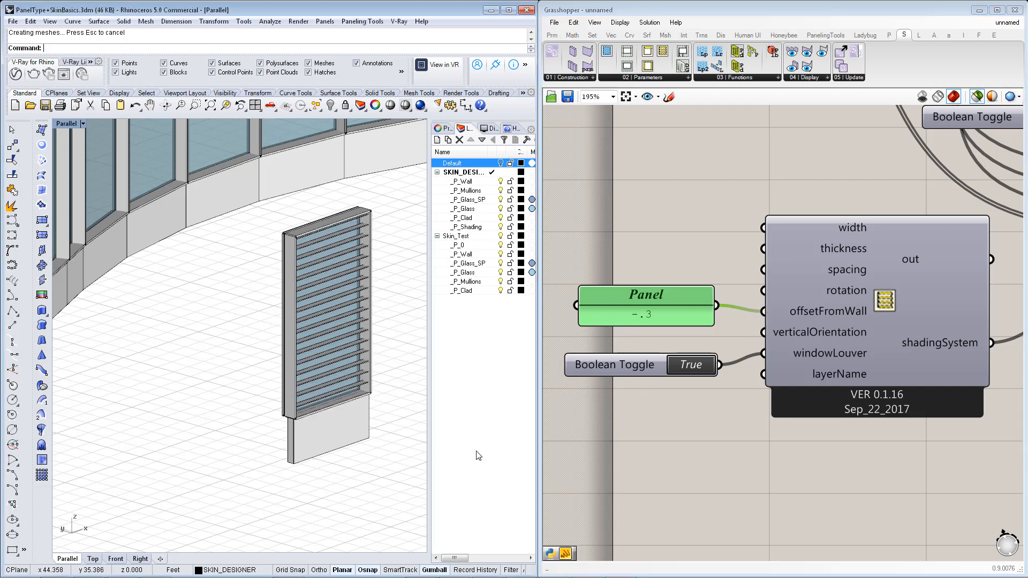
pyautogui.scroll(4, 339, 304)
pyautogui.scroll(-3, 348, 368)
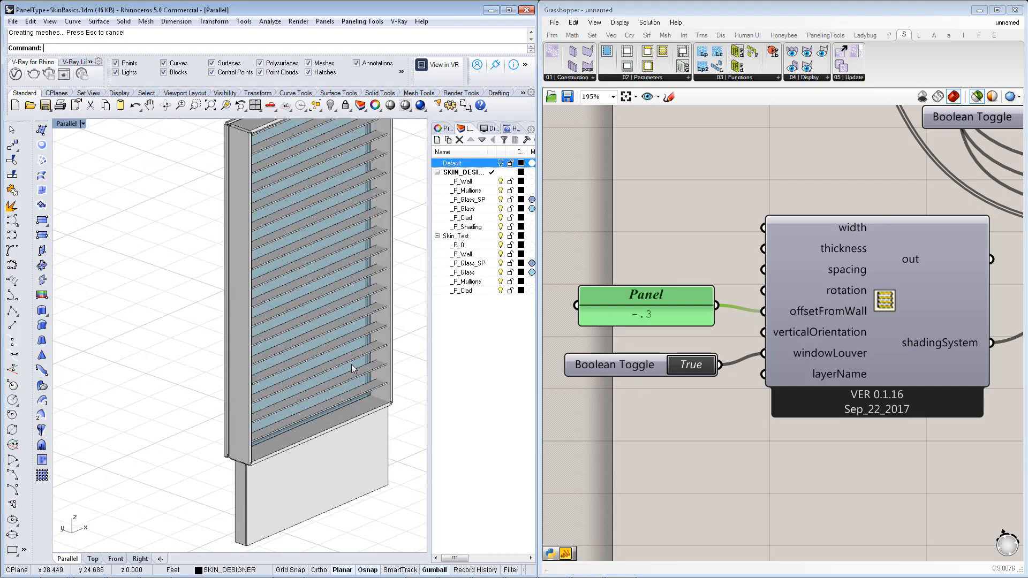
pyautogui.scroll(-5, 354, 374)
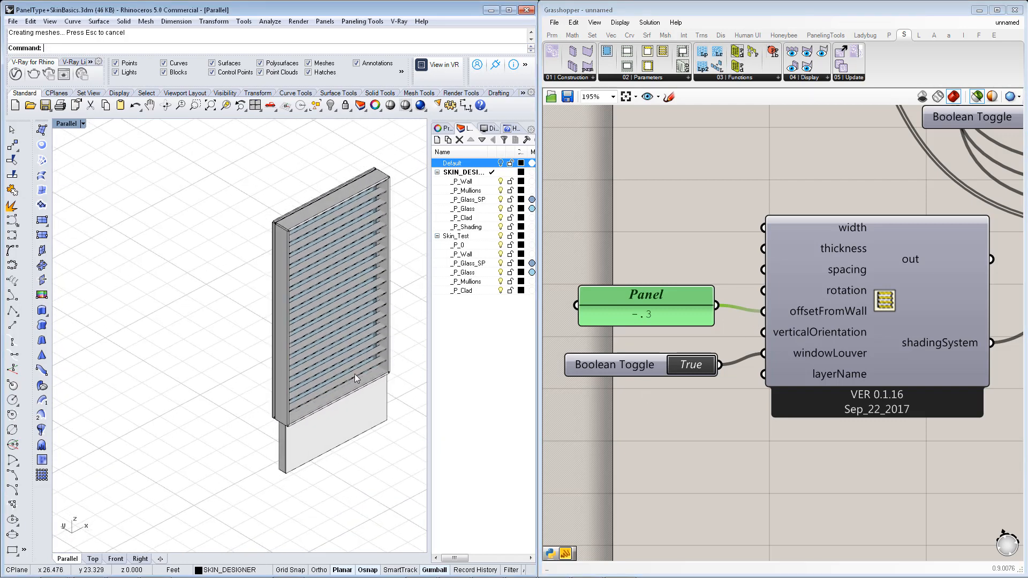
# Connect the p-VL component's panel output to the skin generator's panelBay_2 input and inspect the resulting facade
pyautogui.scroll(-6, 309, 392)
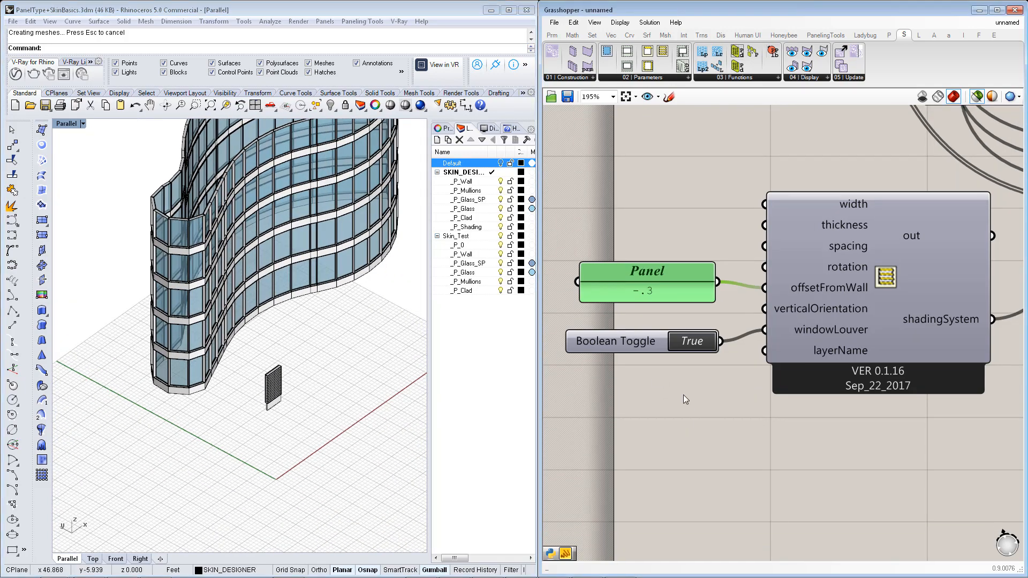
pyautogui.scroll(-5, 684, 394)
pyautogui.scroll(1, 679, 374)
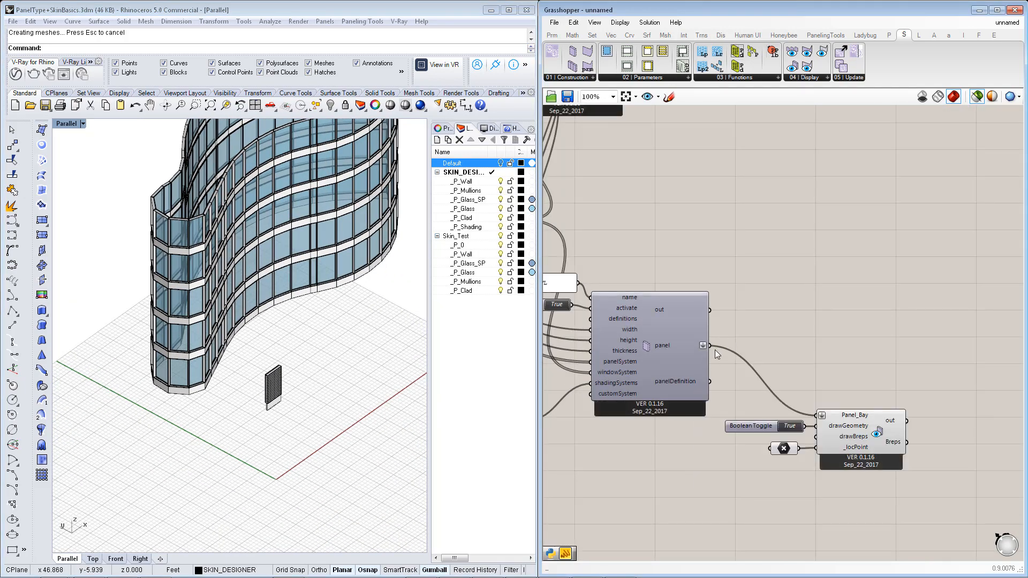
pyautogui.moveTo(714, 349); pyautogui.dragTo(660, 408, button='right')
pyautogui.scroll(-1, 712, 378)
pyautogui.moveTo(657, 410); pyautogui.dragTo(877, 198)
pyautogui.scroll(3, 858, 174)
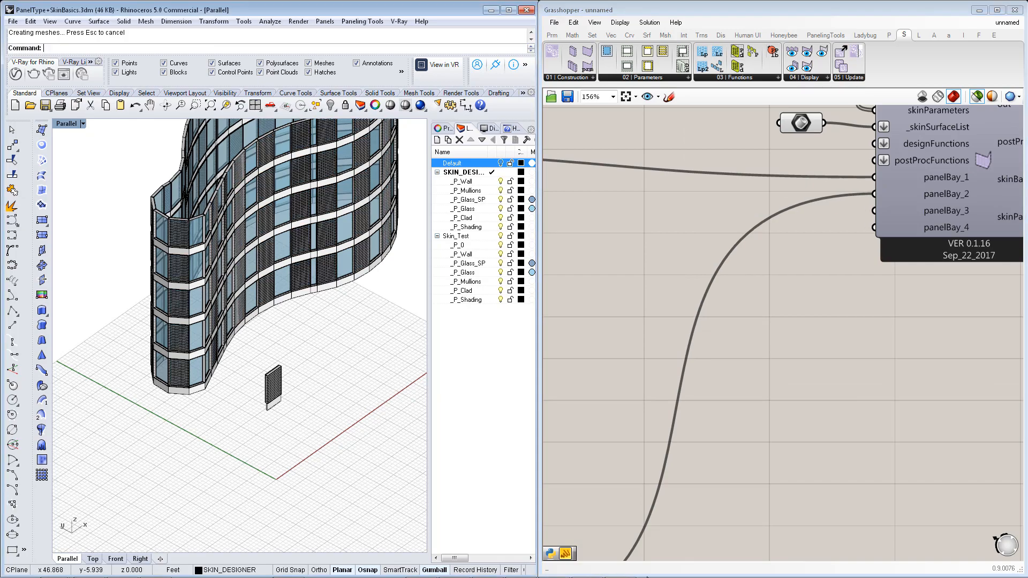
pyautogui.moveTo(291, 380); pyautogui.dragTo(215, 413, button='right')
pyautogui.scroll(-6, 239, 399)
pyautogui.scroll(4, 162, 389)
pyautogui.moveTo(161, 369); pyautogui.dragTo(385, 386, button='right')
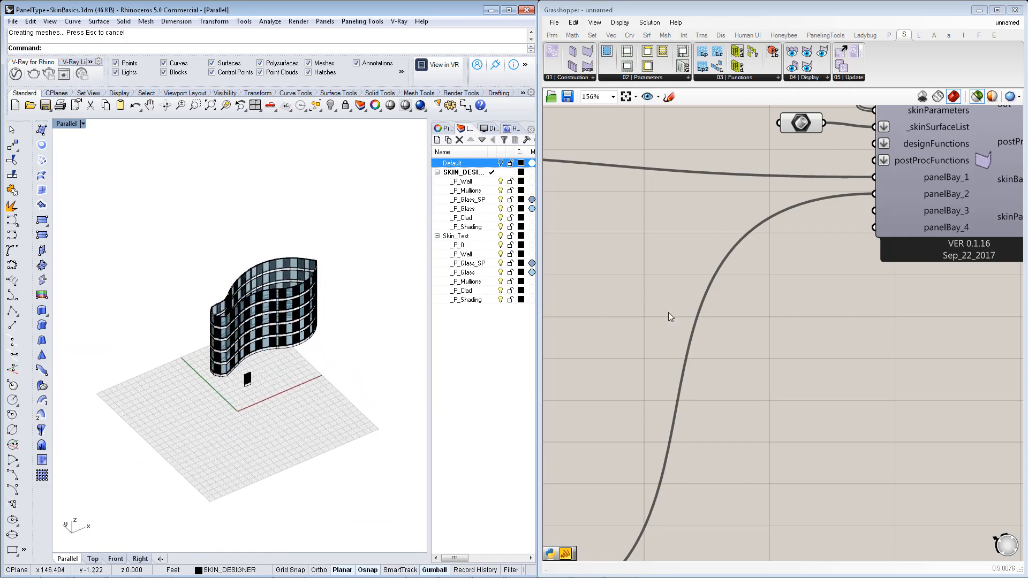
# Move the Skin_Test panel above the skin parameters component and add a Value List between it and the parameter selector
pyautogui.moveTo(815, 324); pyautogui.dragTo(798, 308, button='right')
pyautogui.scroll(-2, 734, 309)
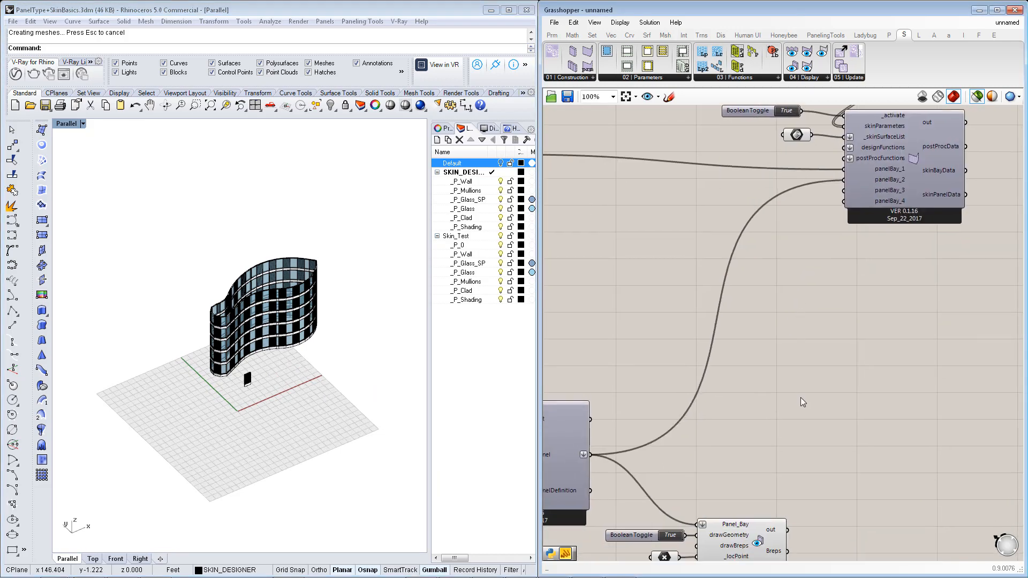
pyautogui.moveTo(801, 397); pyautogui.dragTo(829, 288, button='right')
pyautogui.moveTo(829, 154); pyautogui.dragTo(857, 246, button='right')
pyautogui.scroll(1, 864, 254)
pyautogui.moveTo(814, 215); pyautogui.dragTo(816, 195)
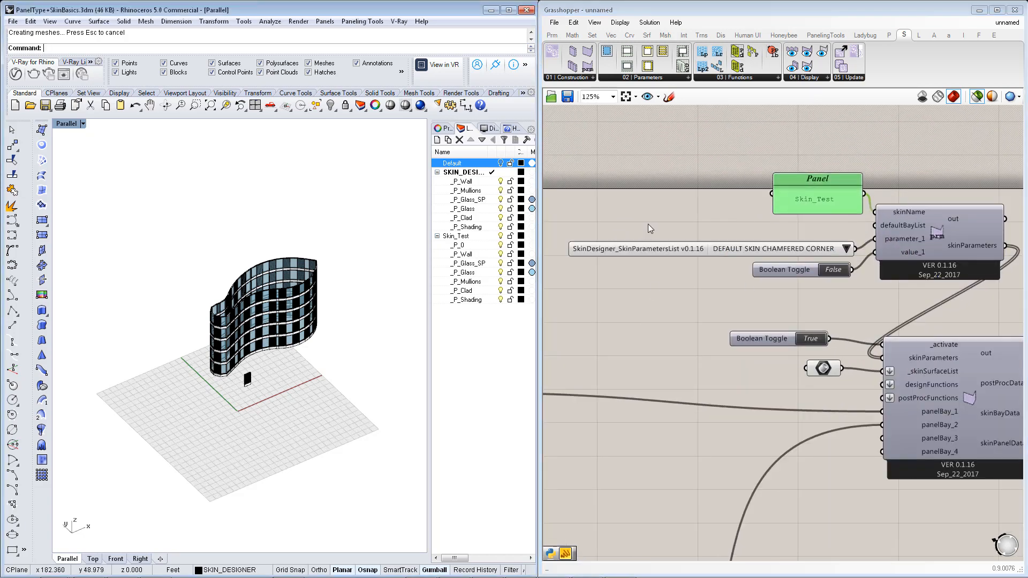
pyautogui.doubleClick(634, 233)
pyautogui.write('list')
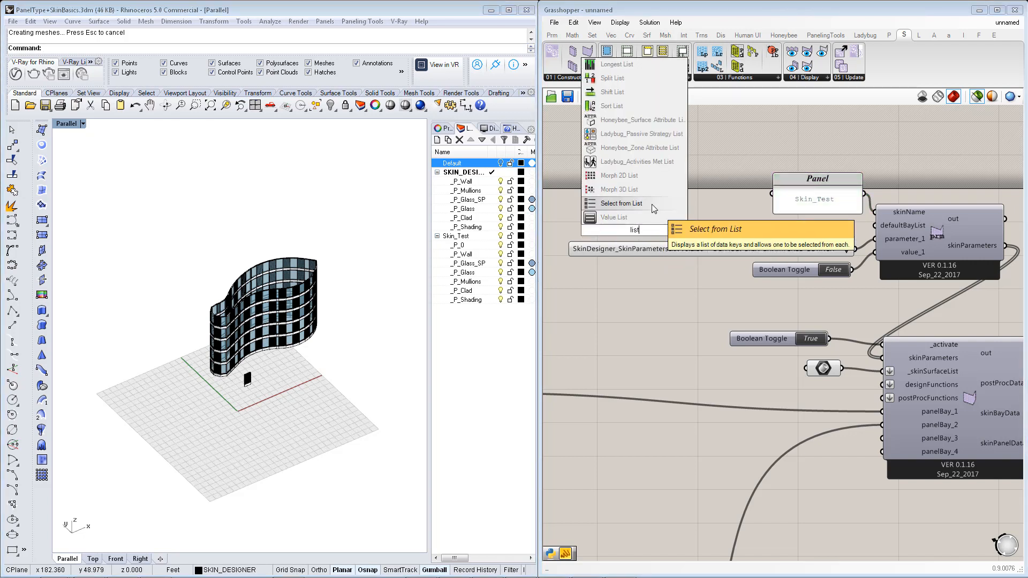
pyautogui.click(652, 218)
pyautogui.moveTo(659, 234); pyautogui.dragTo(690, 217)
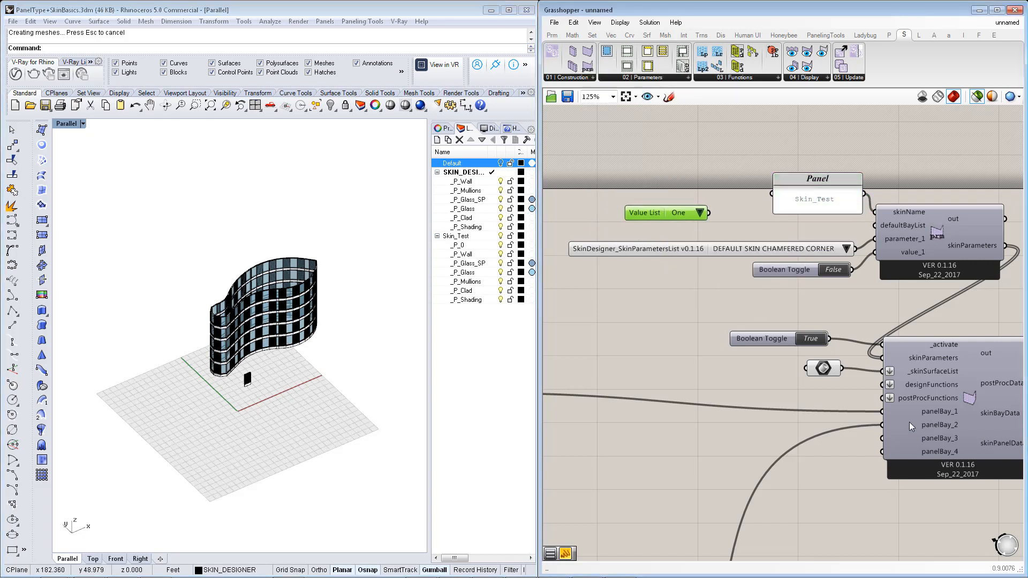
# Switch the Value List to Check List display and connect it to the skin parameters component's defaultBayList input
pyautogui.click(698, 214)
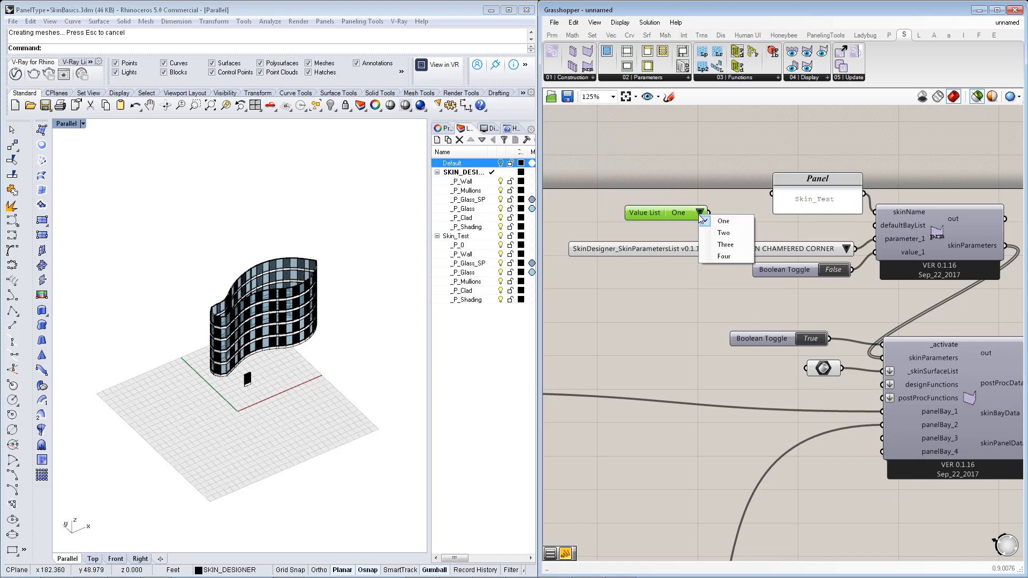
pyautogui.click(653, 218)
pyautogui.rightClick(653, 218)
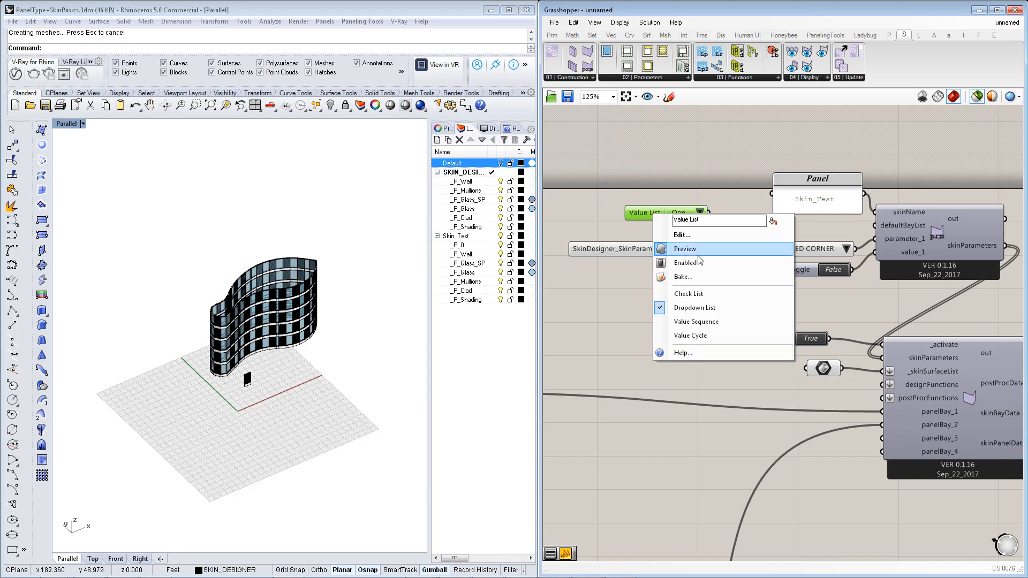
pyautogui.click(690, 293)
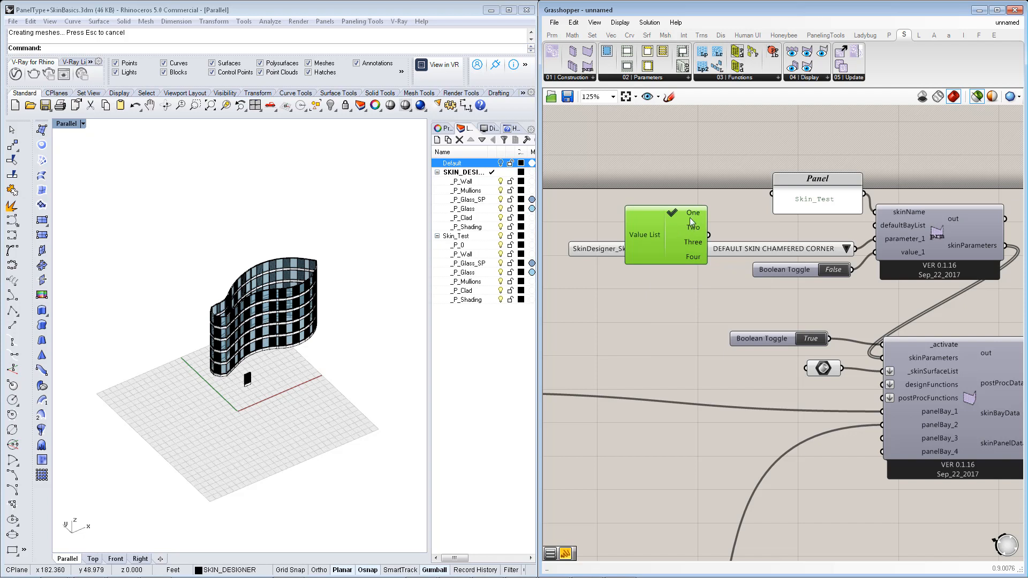
pyautogui.moveTo(708, 235); pyautogui.dragTo(877, 227)
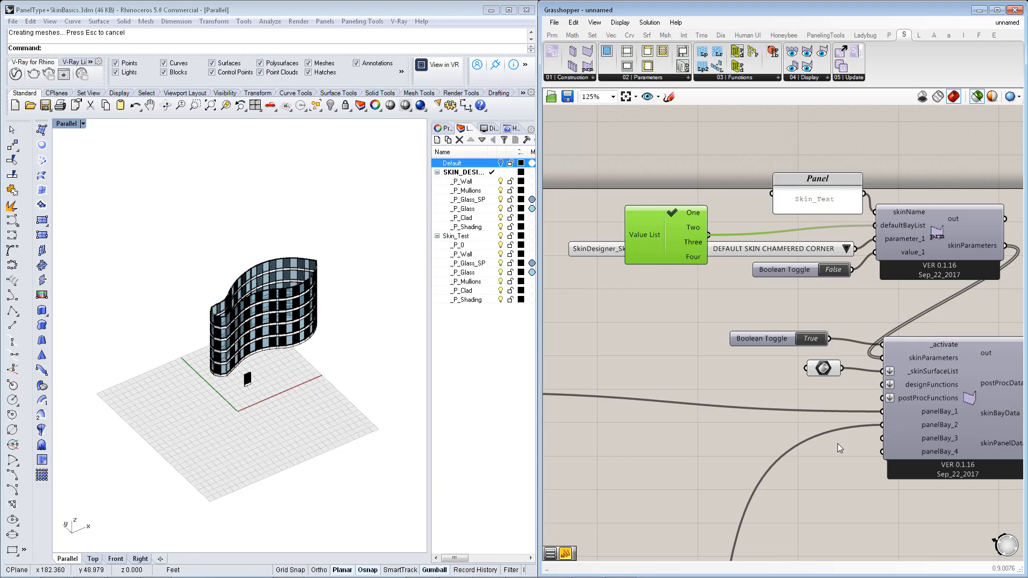
# Set the defaultBayList check list to only Two and move it clear of the skin parameter selector
pyautogui.scroll(5, 259, 402)
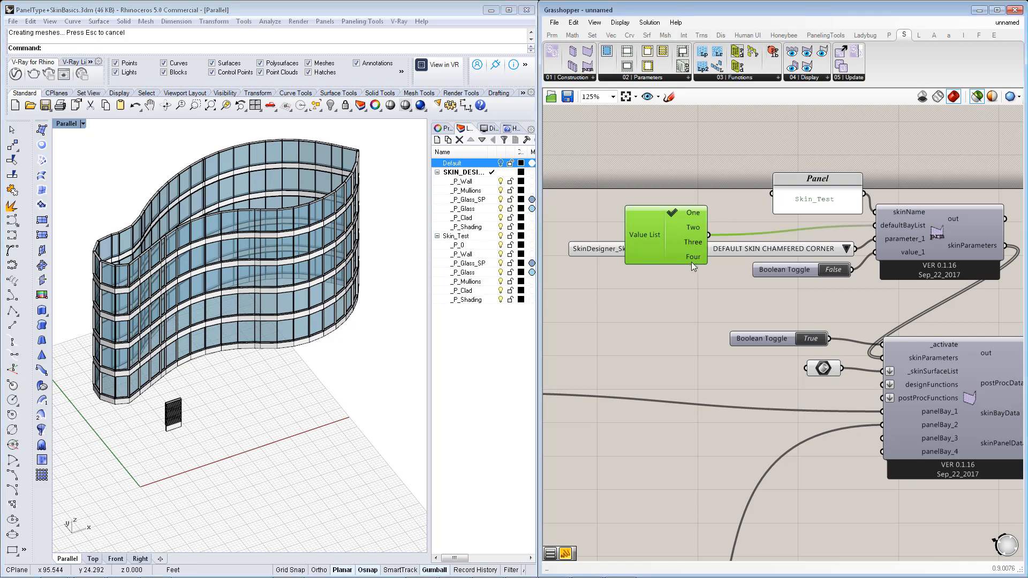
pyautogui.click(684, 230)
pyautogui.click(673, 214)
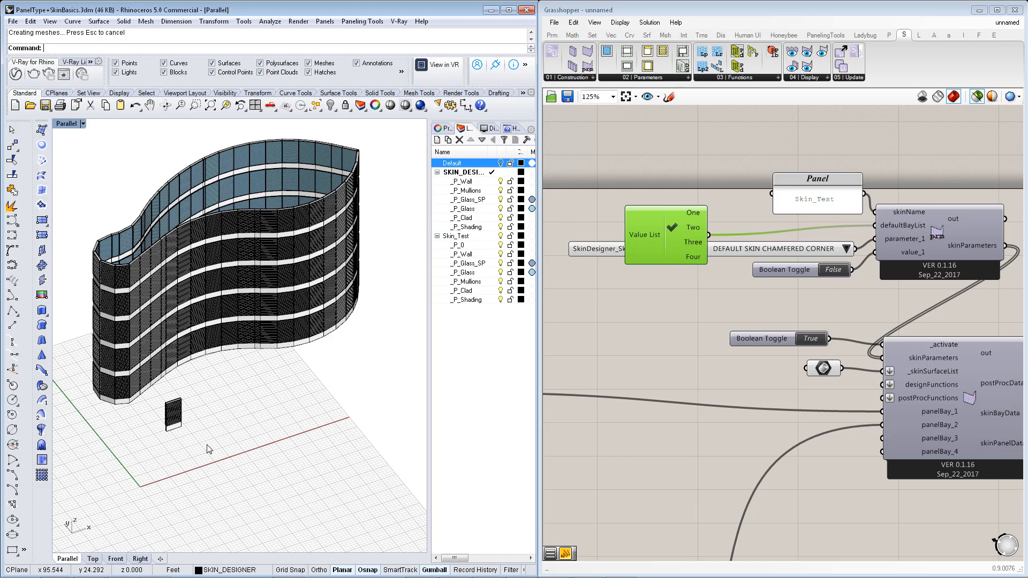
pyautogui.scroll(-2, 219, 438)
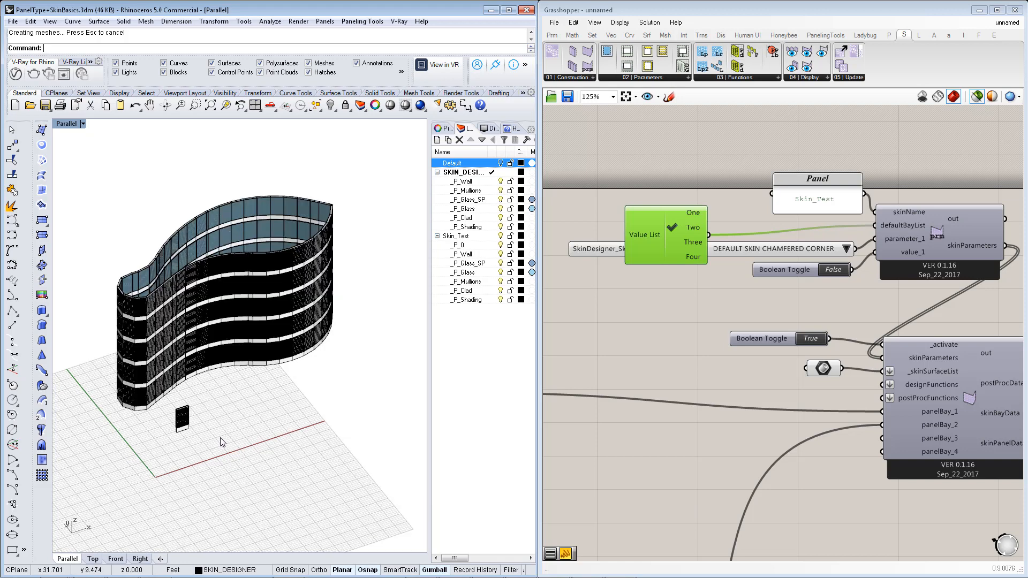
pyautogui.moveTo(645, 243); pyautogui.dragTo(652, 216)
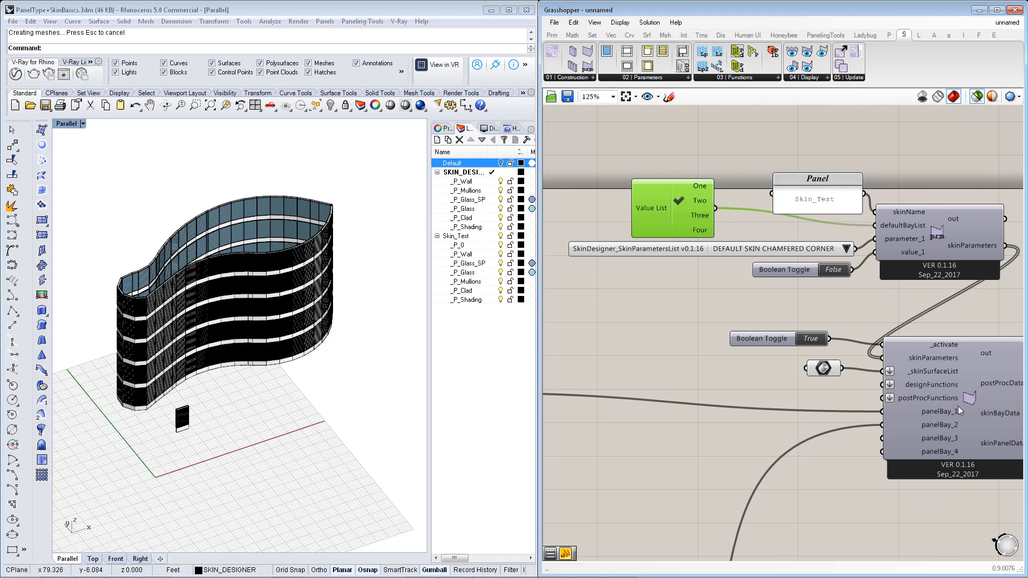
# Add a SkinDesigner_LayoutFunction component in the empty canvas area below the skin generator
pyautogui.scroll(-3, 908, 478)
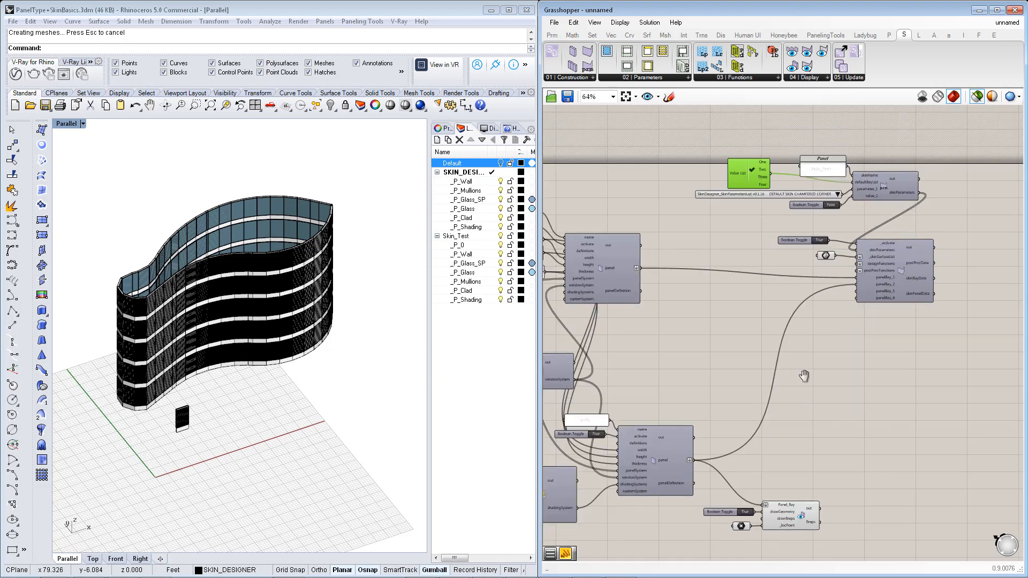
pyautogui.scroll(1, 851, 218)
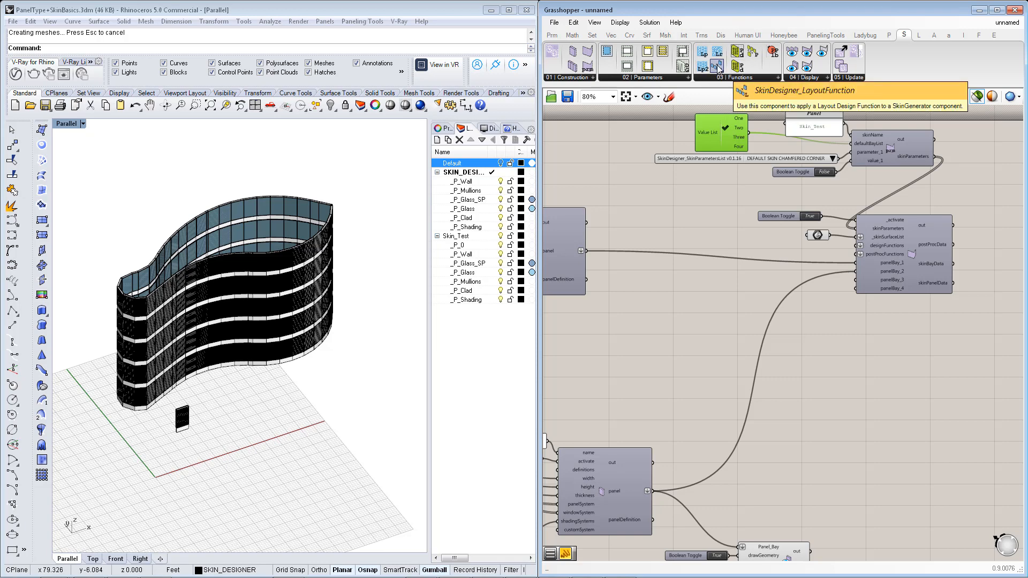
pyautogui.moveTo(715, 64); pyautogui.dragTo(807, 409)
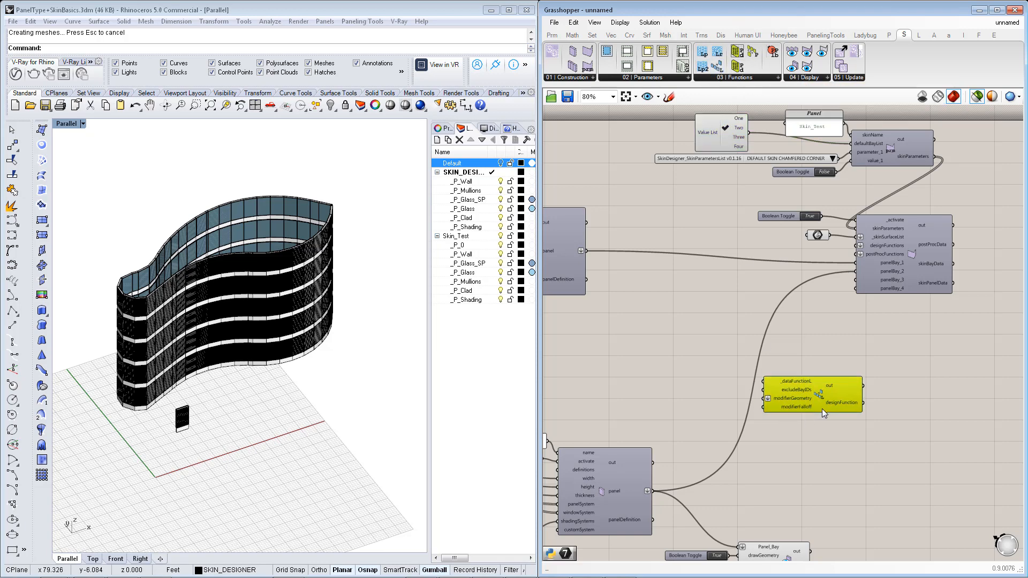
pyautogui.scroll(2, 821, 403)
pyautogui.moveTo(792, 408); pyautogui.dragTo(803, 393, button='right')
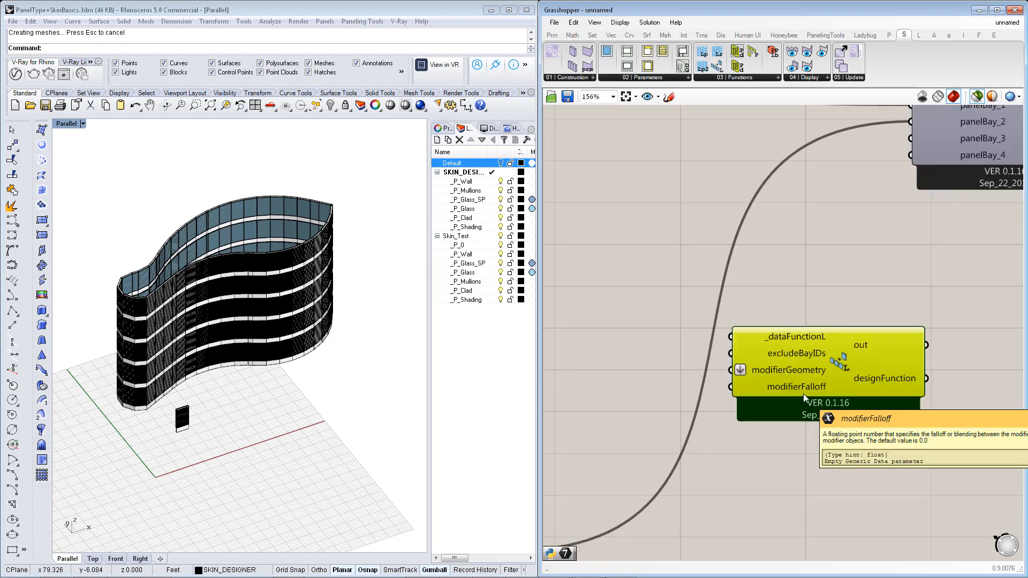
pyautogui.moveTo(810, 387); pyautogui.dragTo(844, 386)
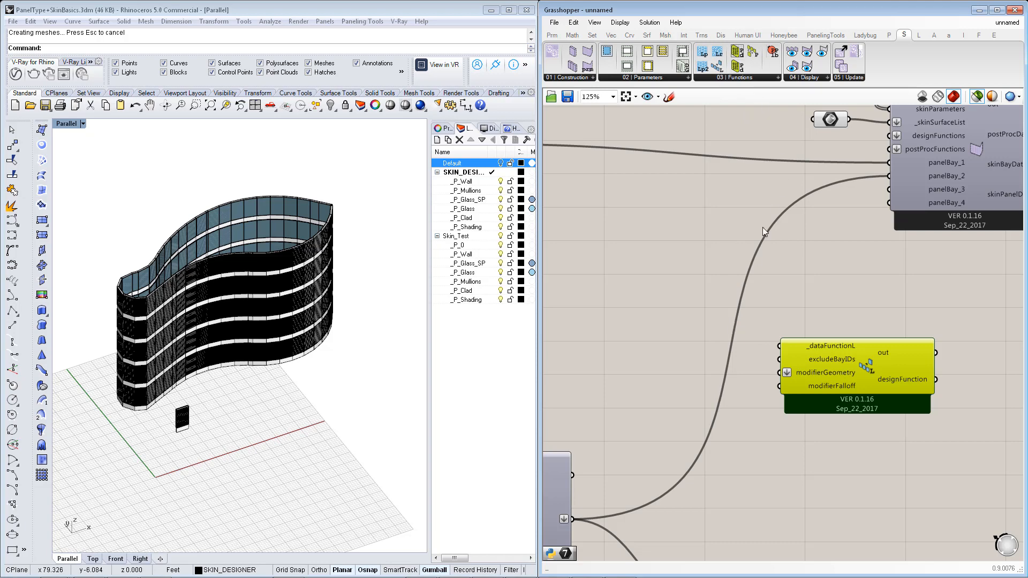
# Add a SkinDesigner pattern data component with patternBayIDs, skipX and skipY inputs beside the layout function component
pyautogui.click(724, 84)
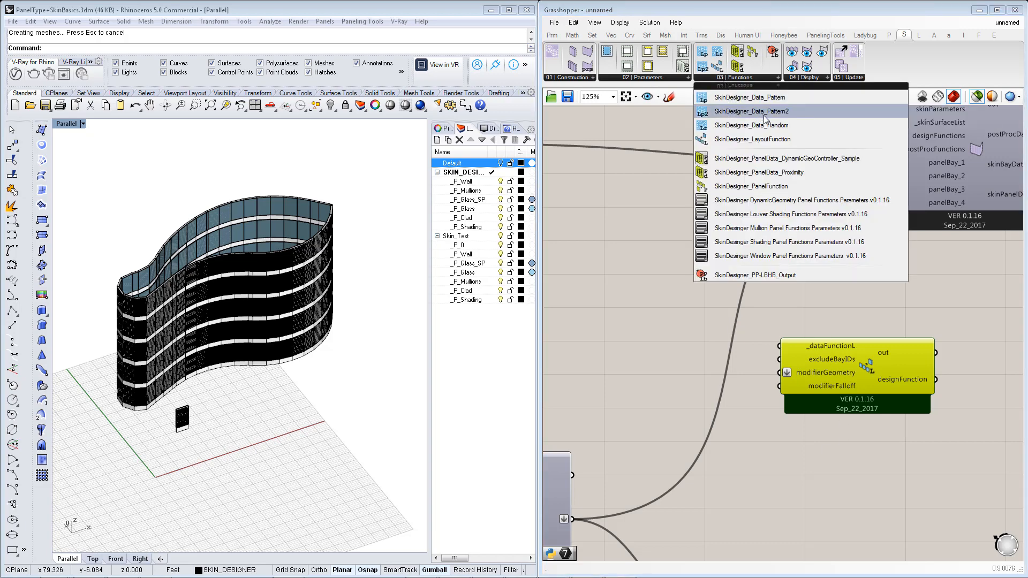
pyautogui.moveTo(732, 111); pyautogui.dragTo(670, 336)
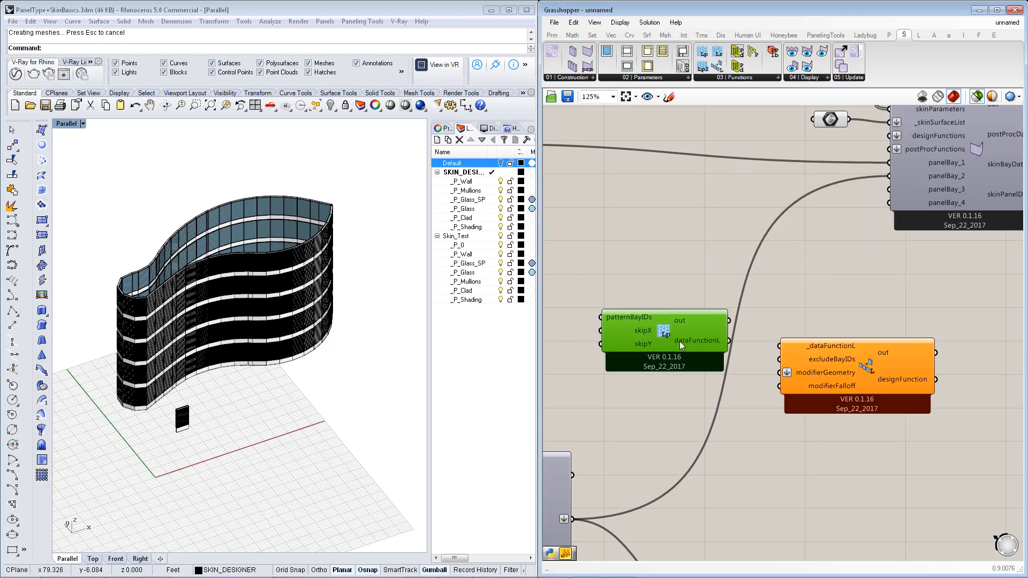
pyautogui.moveTo(679, 341)
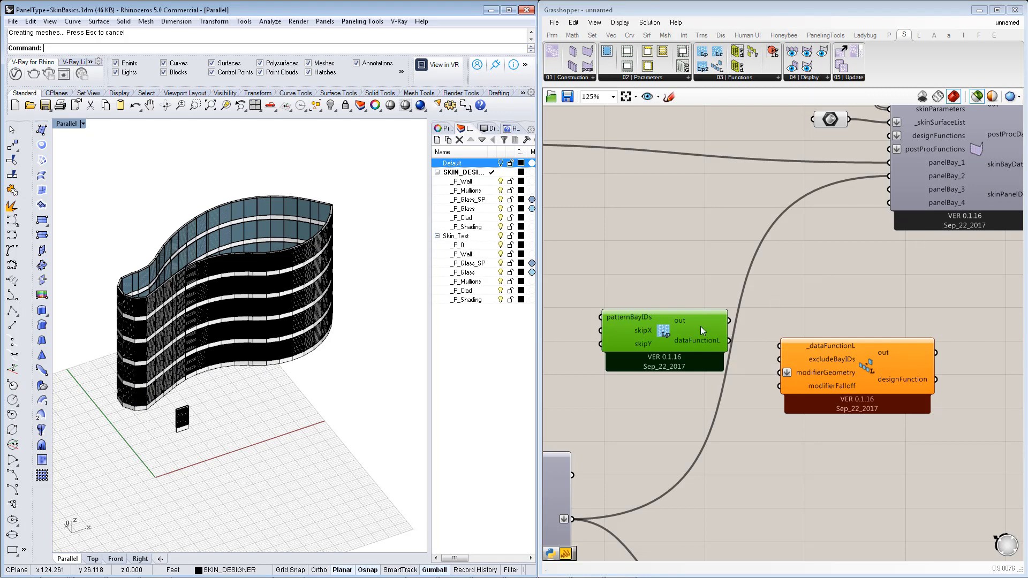
pyautogui.moveTo(701, 330); pyautogui.dragTo(703, 345)
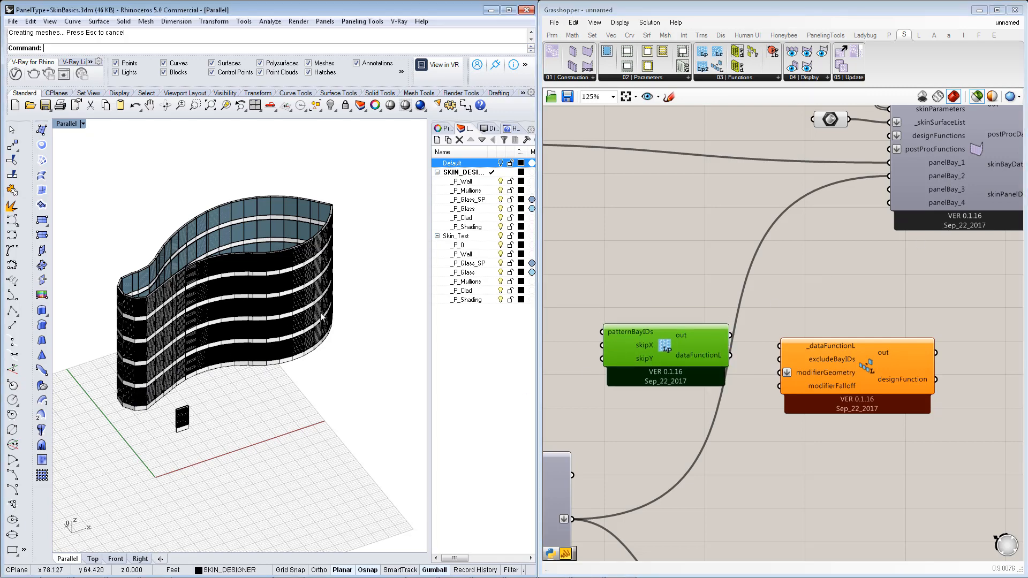
pyautogui.moveTo(711, 358); pyautogui.dragTo(717, 355)
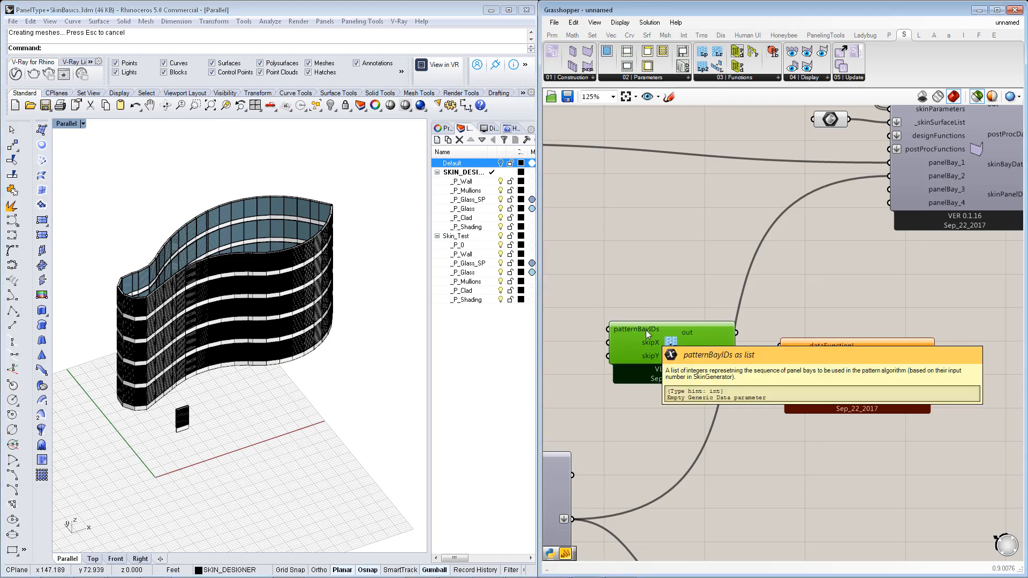
# Review the pattern component's input descriptions and connect its dataFunctionL output to the layout function's _dataFunctionL input
pyautogui.moveTo(657, 342)
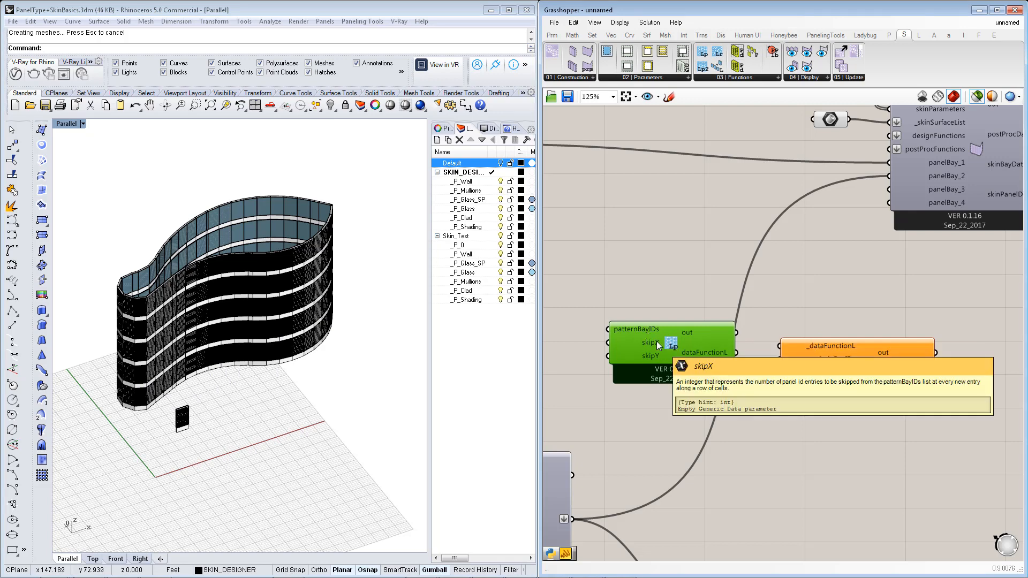
pyautogui.moveTo(672, 345); pyautogui.dragTo(671, 344)
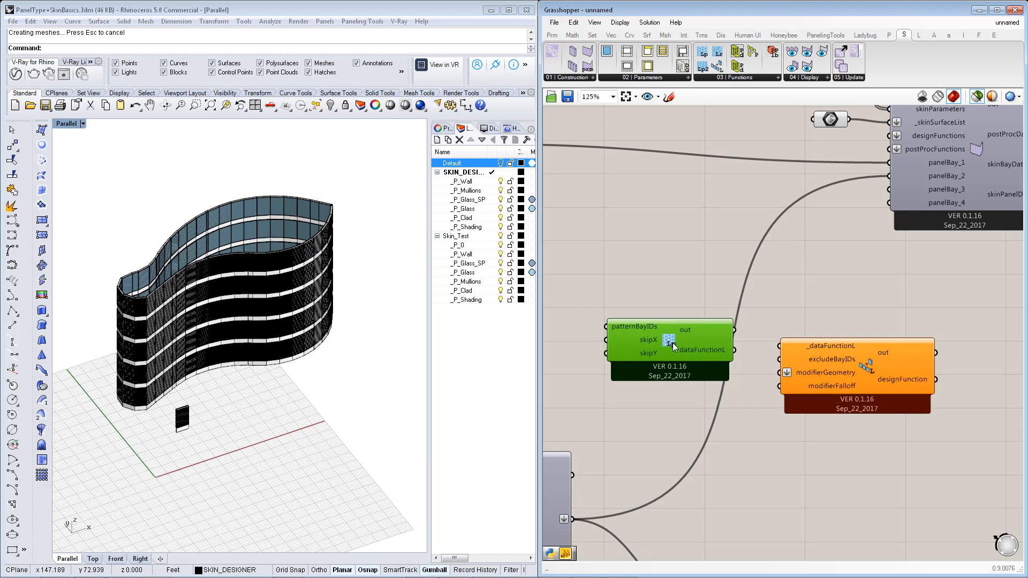
pyautogui.moveTo(673, 343)
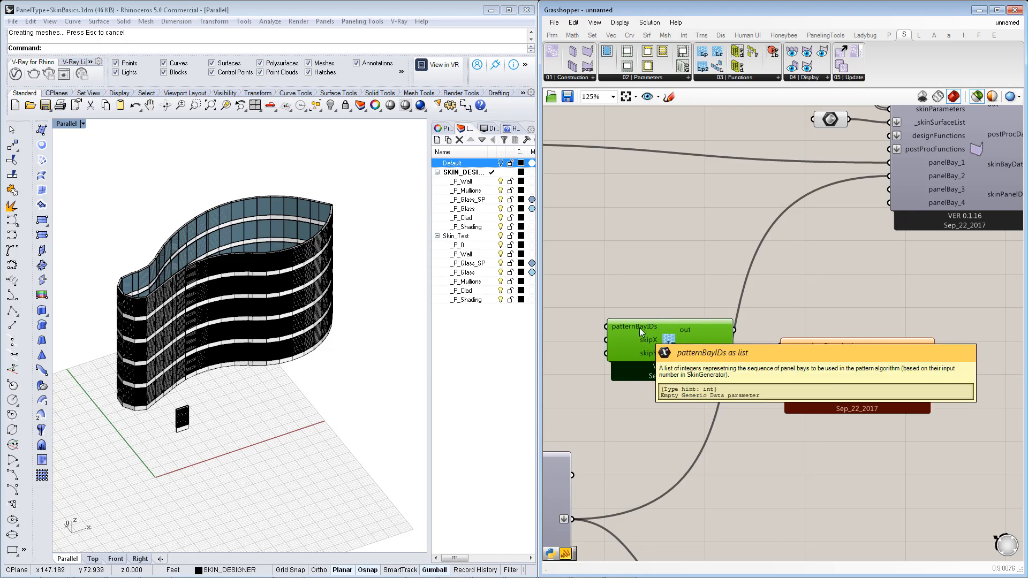
pyautogui.moveTo(617, 329)
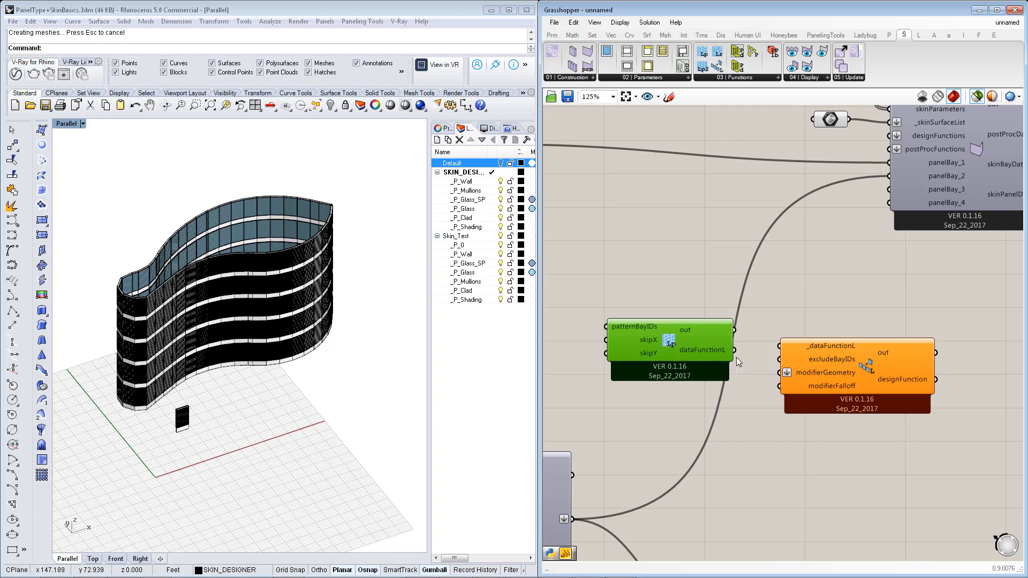
pyautogui.moveTo(734, 349); pyautogui.dragTo(780, 346)
pyautogui.click(867, 365)
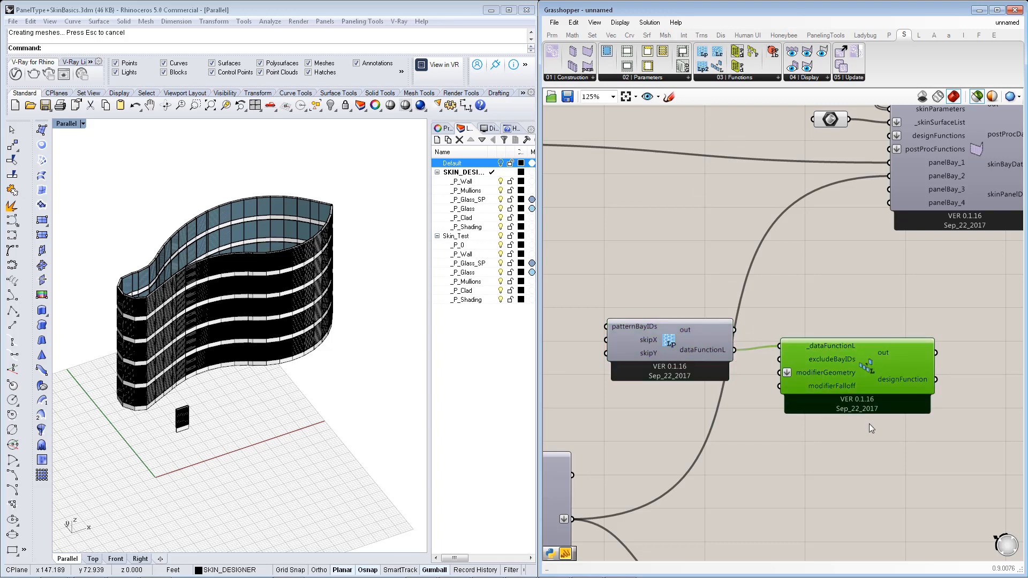
# Duplicate the defaultBayList check list and place the copy beside the pattern component's patternBayIDs input
pyautogui.moveTo(897, 388); pyautogui.dragTo(882, 389, button='right')
pyautogui.scroll(-4, 825, 332)
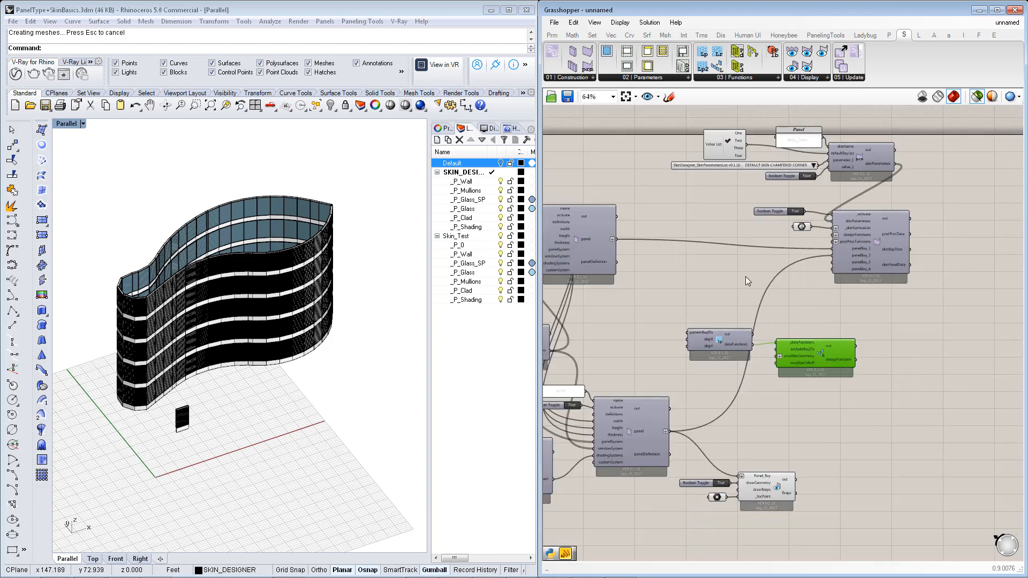
pyautogui.click(711, 164)
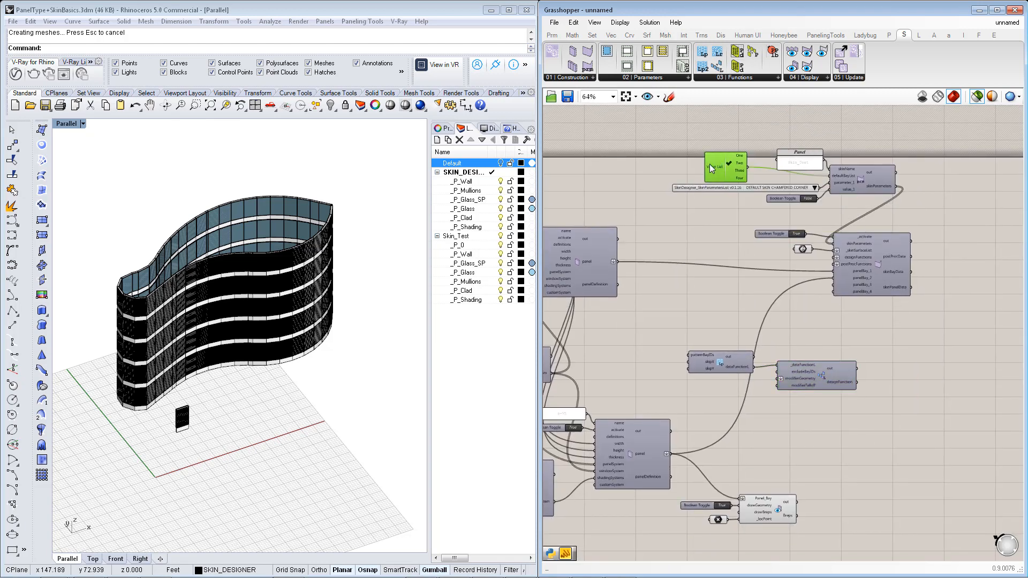
pyautogui.moveTo(709, 164); pyautogui.dragTo(711, 172)
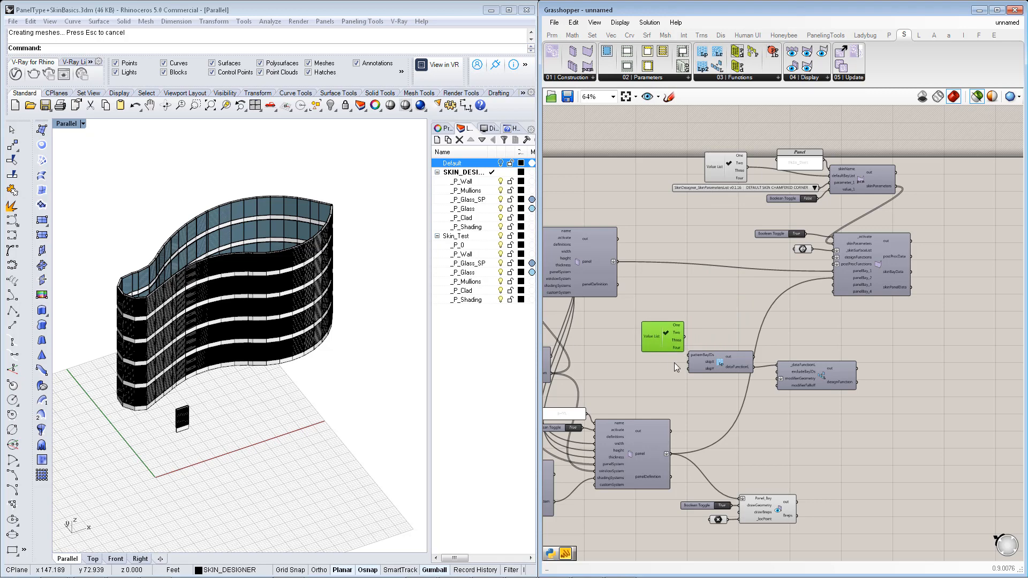
pyautogui.scroll(3, 676, 363)
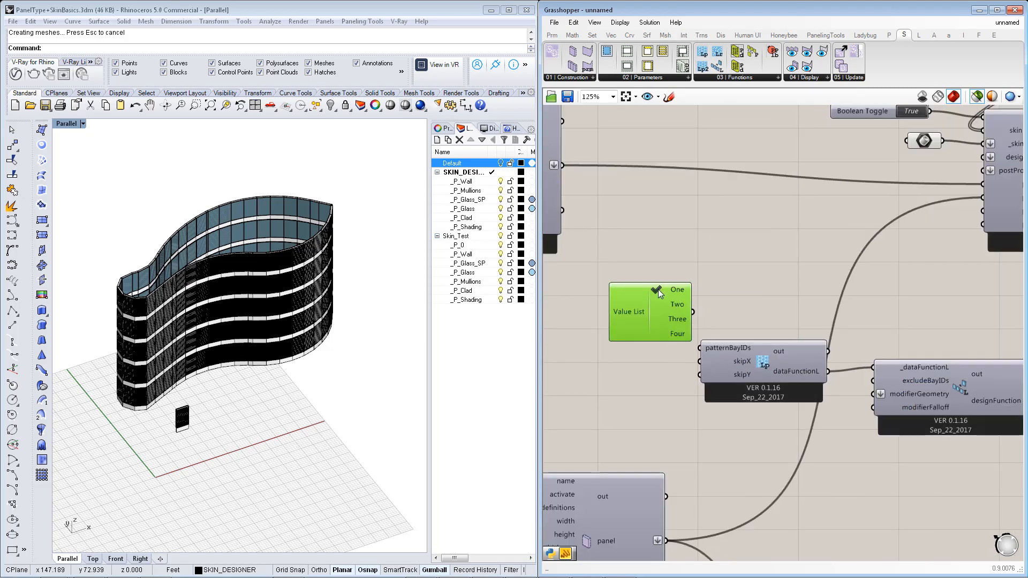
# Connect the duplicated value list to the pattern component's patternBayIDs input and position it alongside that input
pyautogui.moveTo(694, 313); pyautogui.dragTo(699, 348)
pyautogui.moveTo(643, 311); pyautogui.dragTo(636, 355)
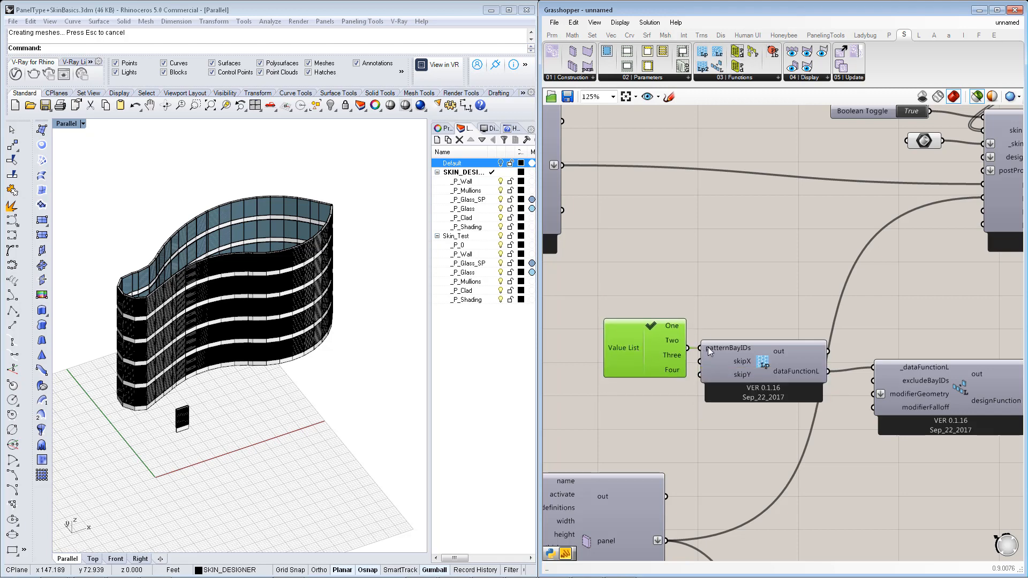
pyautogui.scroll(-1, 709, 348)
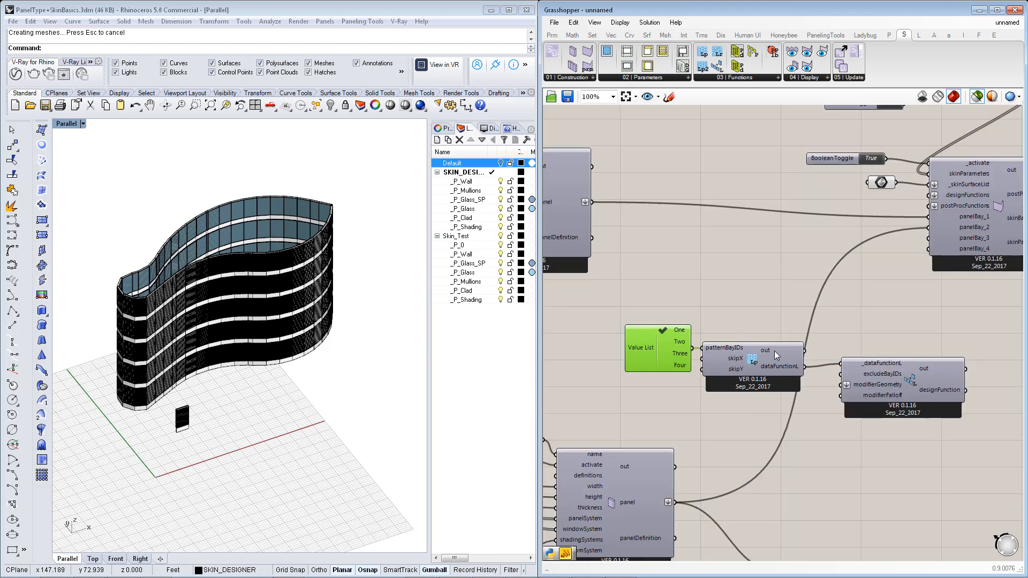
# Connect the layout function's designFunction output to the skin generator's designFunctions input
pyautogui.moveTo(795, 349); pyautogui.dragTo(724, 365, button='right')
pyautogui.click(861, 405)
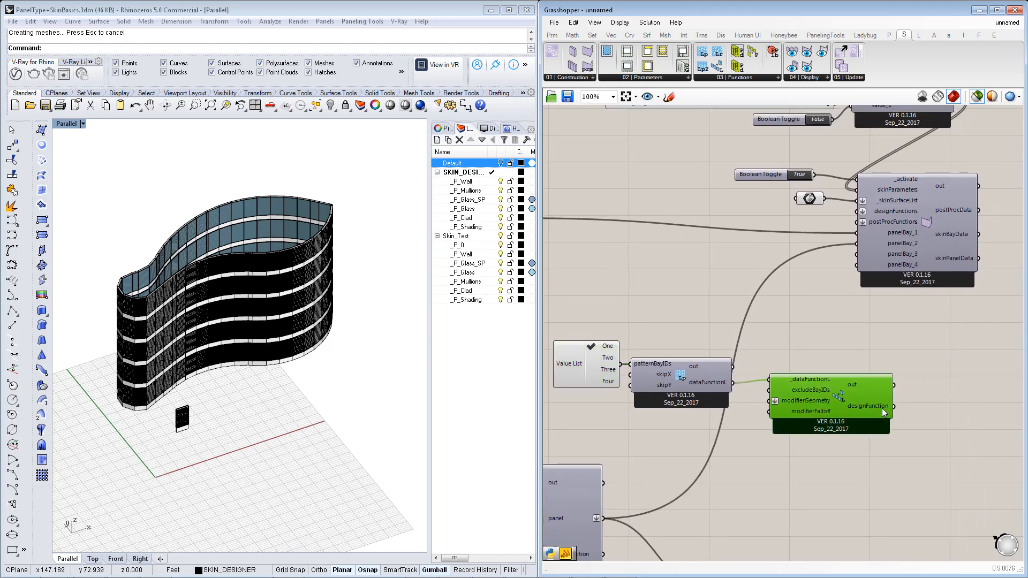
pyautogui.moveTo(893, 407); pyautogui.dragTo(850, 213)
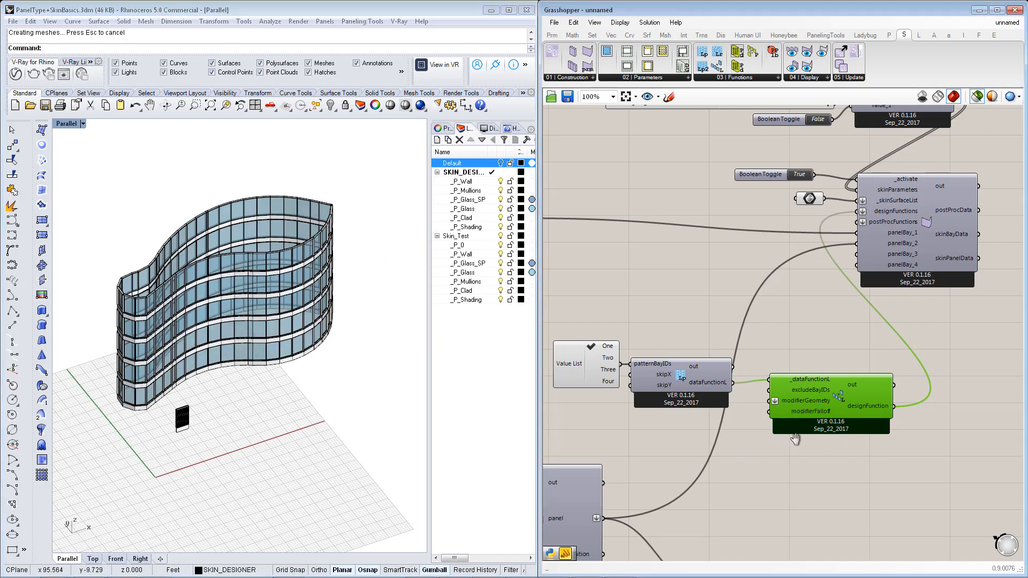
# Examine the layout function component's modifierGeometry input
pyautogui.scroll(1, 792, 427)
pyautogui.scroll(1, 798, 434)
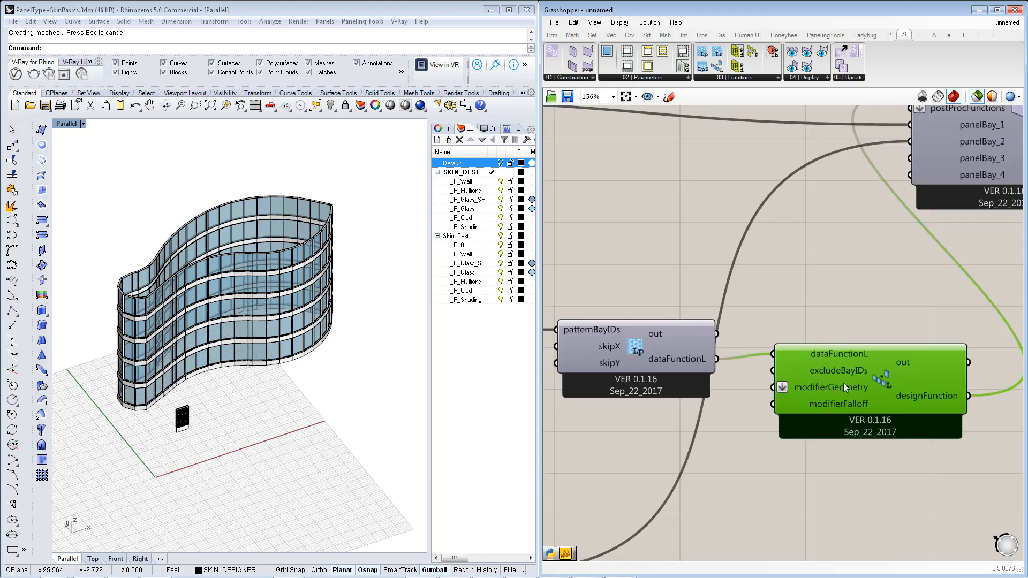
pyautogui.moveTo(843, 390)
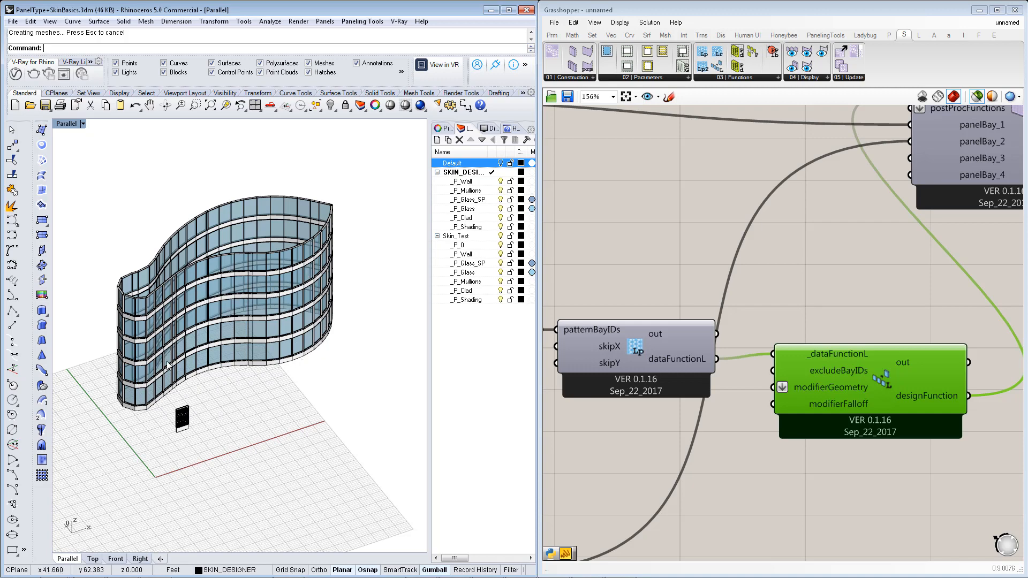
# Add a Cap Holes component in the empty area below the layout function and feed it the skin surface Brep
pyautogui.scroll(-4, 683, 446)
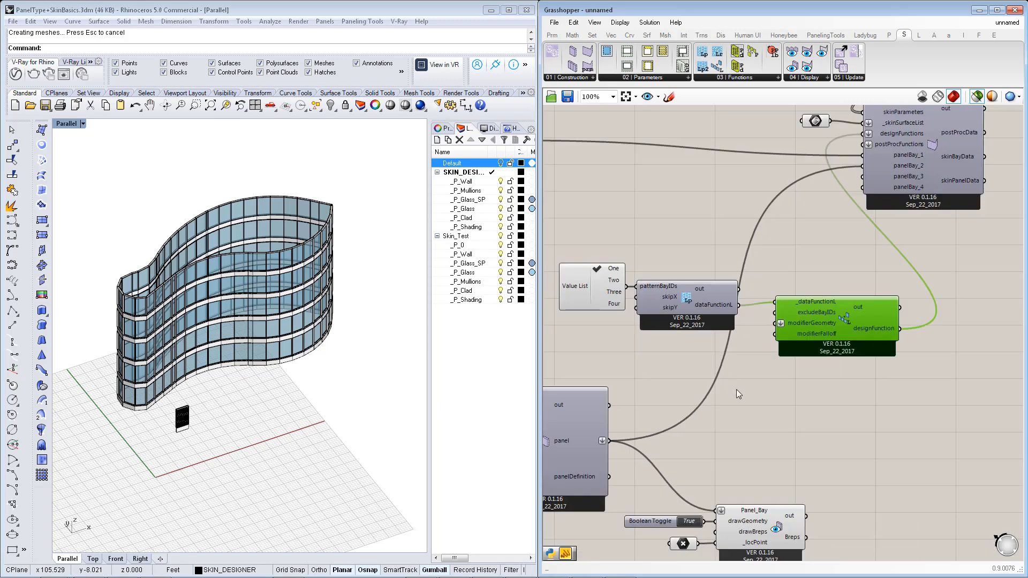
pyautogui.moveTo(830, 447); pyautogui.dragTo(781, 399, button='right')
pyautogui.scroll(-1, 788, 365)
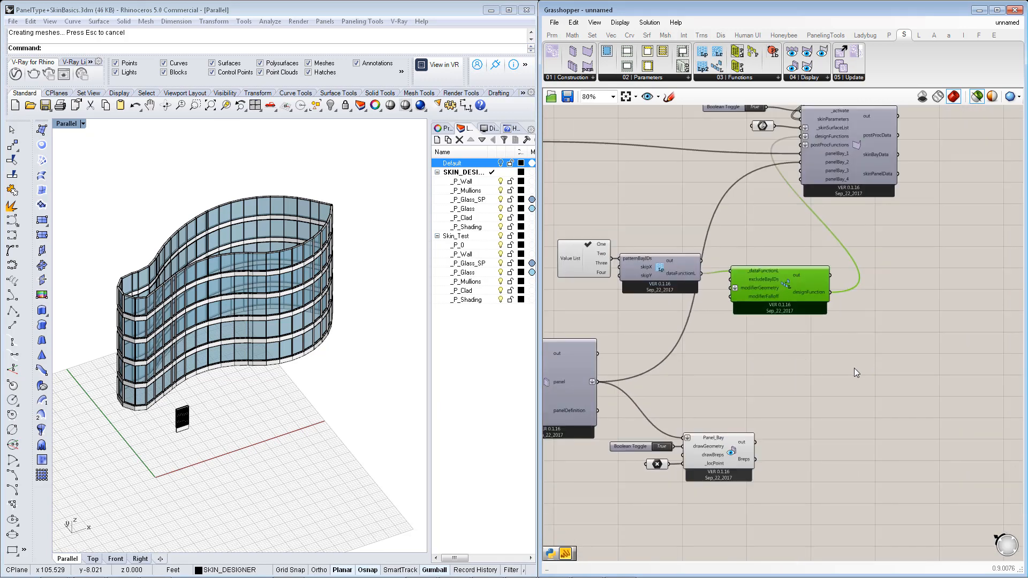
pyautogui.moveTo(853, 368); pyautogui.dragTo(824, 372, button='right')
pyautogui.doubleClick(807, 401)
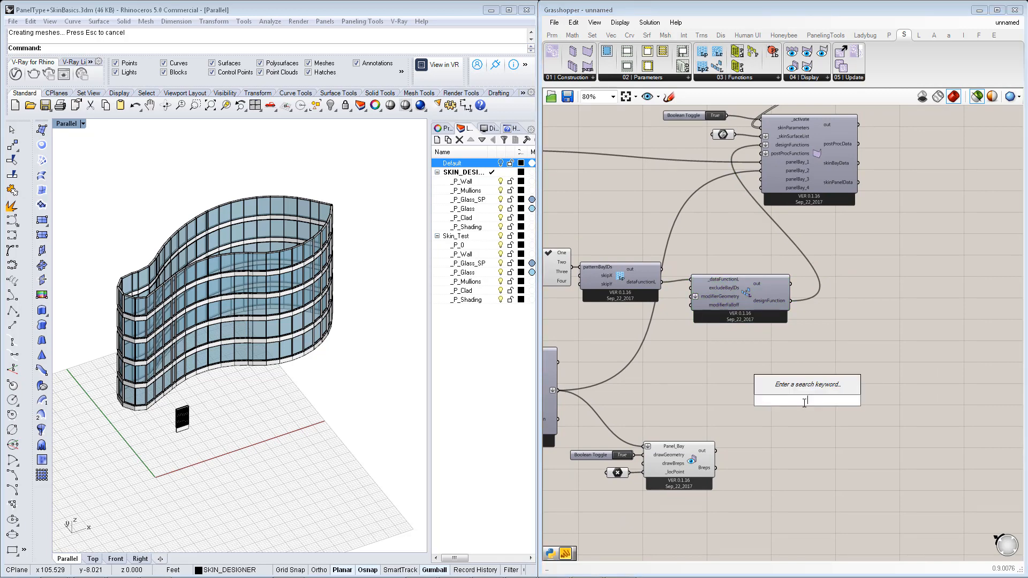
pyautogui.write('cap')
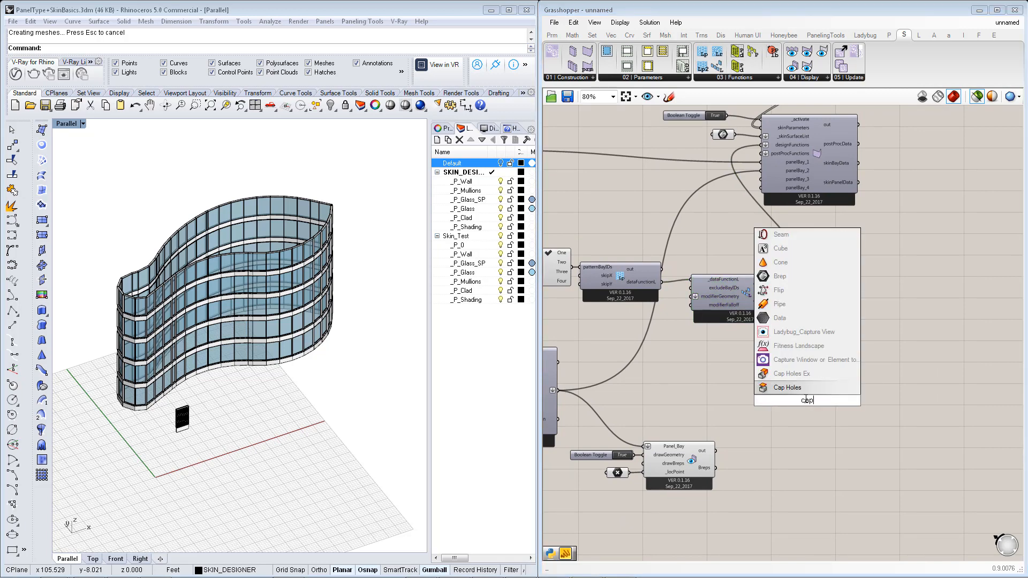
pyautogui.click(812, 392)
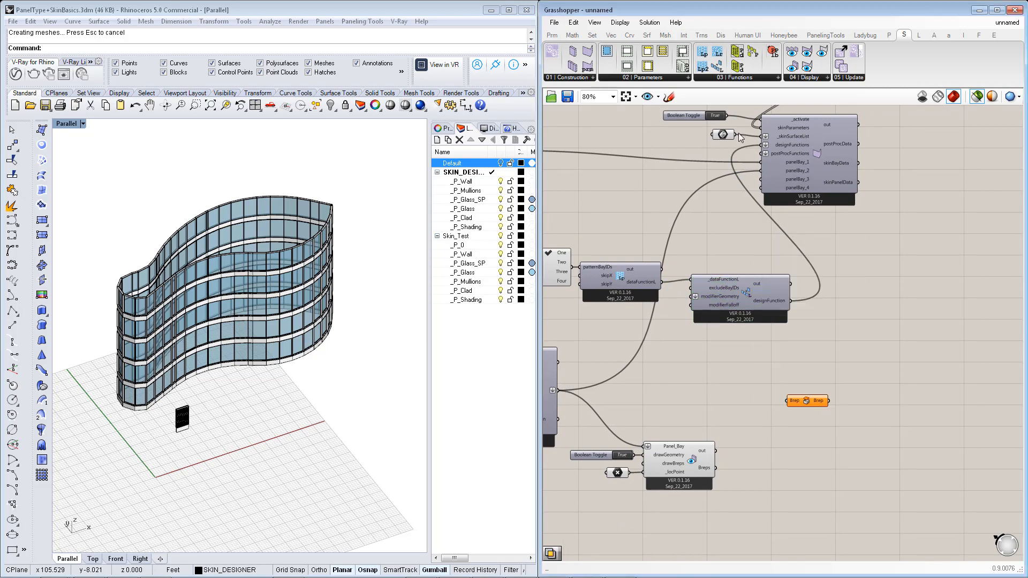
pyautogui.moveTo(740, 138); pyautogui.dragTo(793, 390)
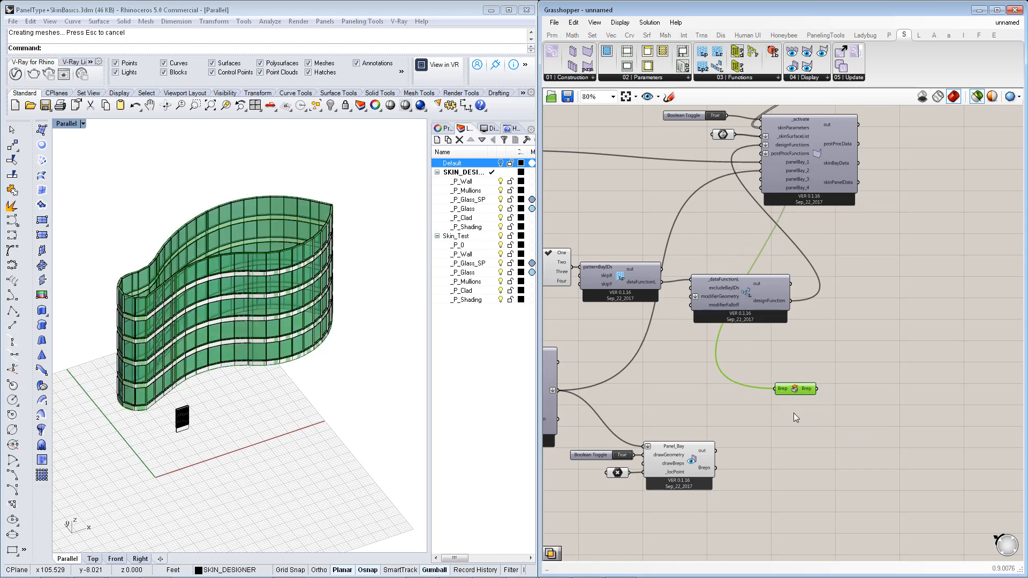
# Add an empty Brep parameter directly beneath the Cap Holes component
pyautogui.click(798, 429)
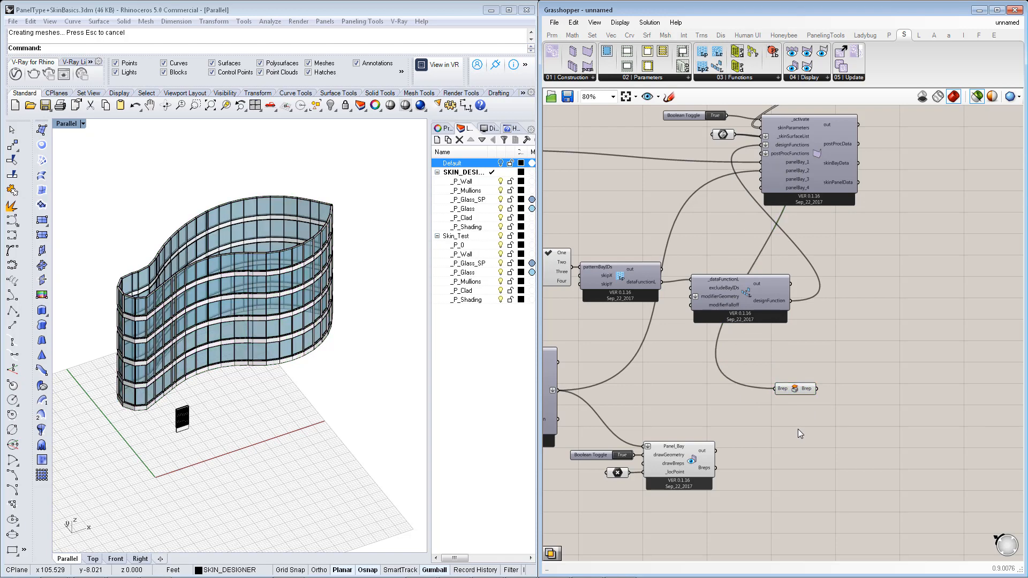
pyautogui.doubleClick(798, 429)
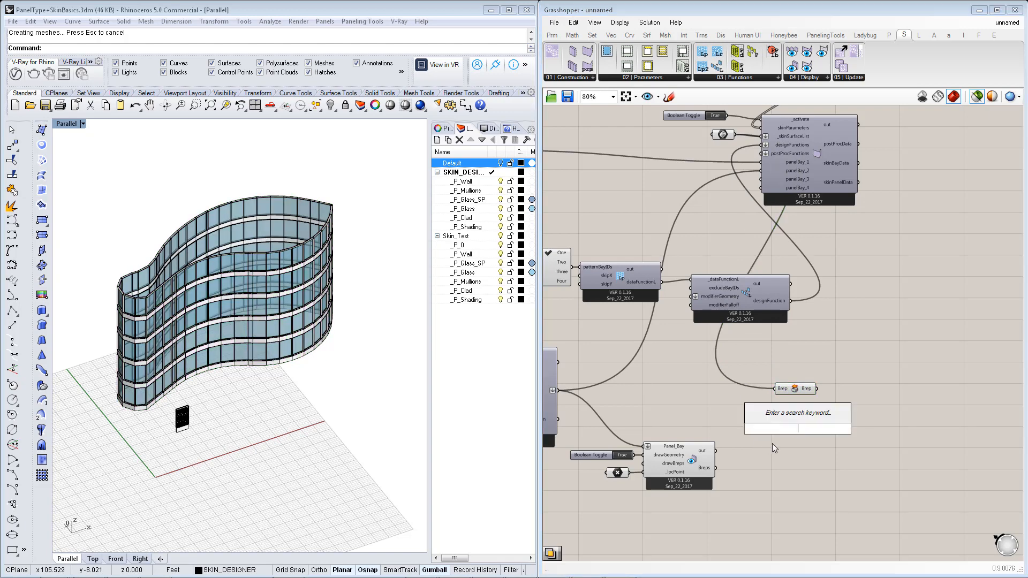
pyautogui.write('brep')
pyautogui.press('Return')
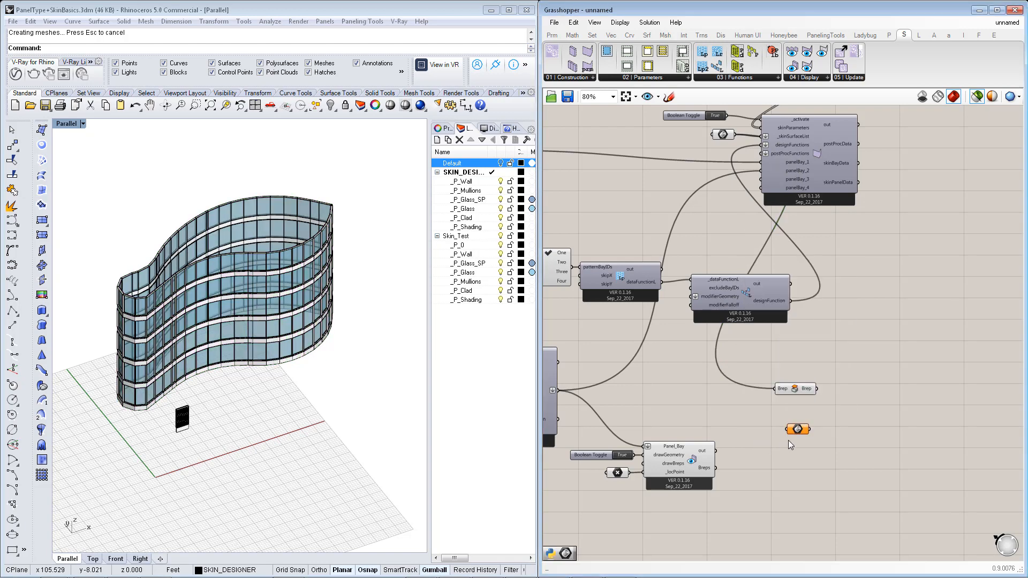
pyautogui.moveTo(797, 431); pyautogui.dragTo(805, 416)
# Add a Solid Intersection component and connect the Cap Holes output to its Breps A input
pyautogui.doubleClick(864, 400)
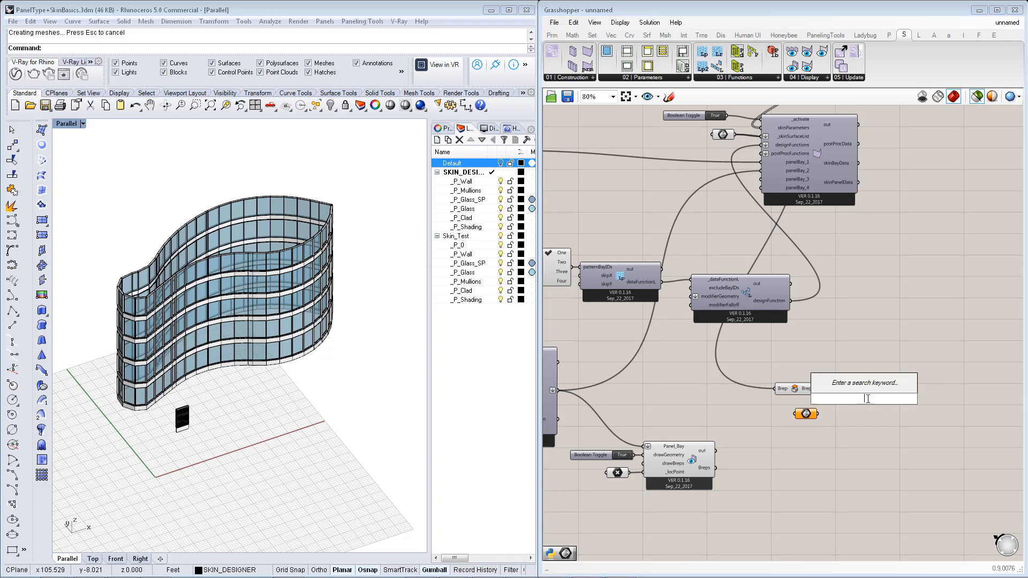
pyautogui.write('inter')
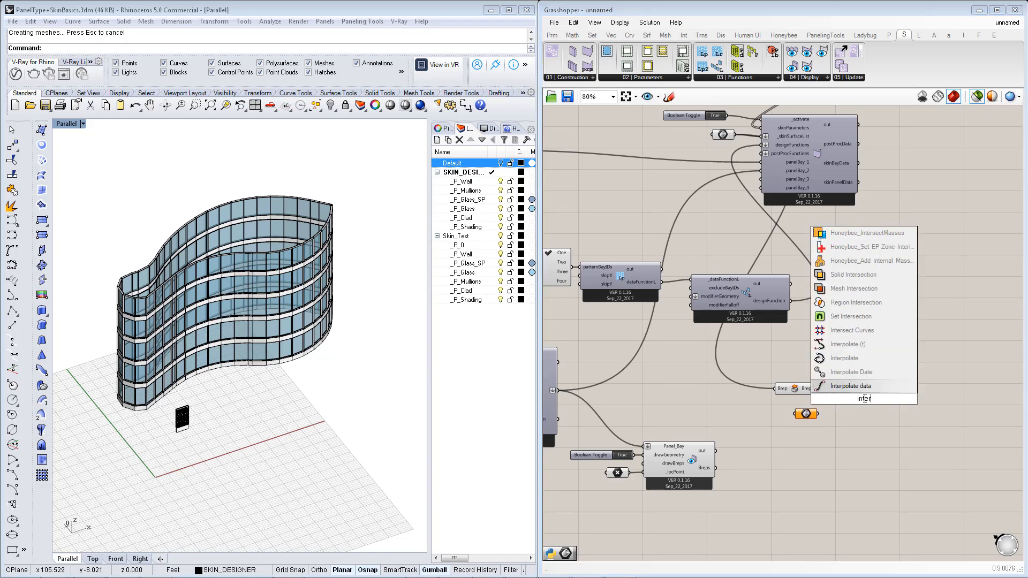
pyautogui.click(854, 290)
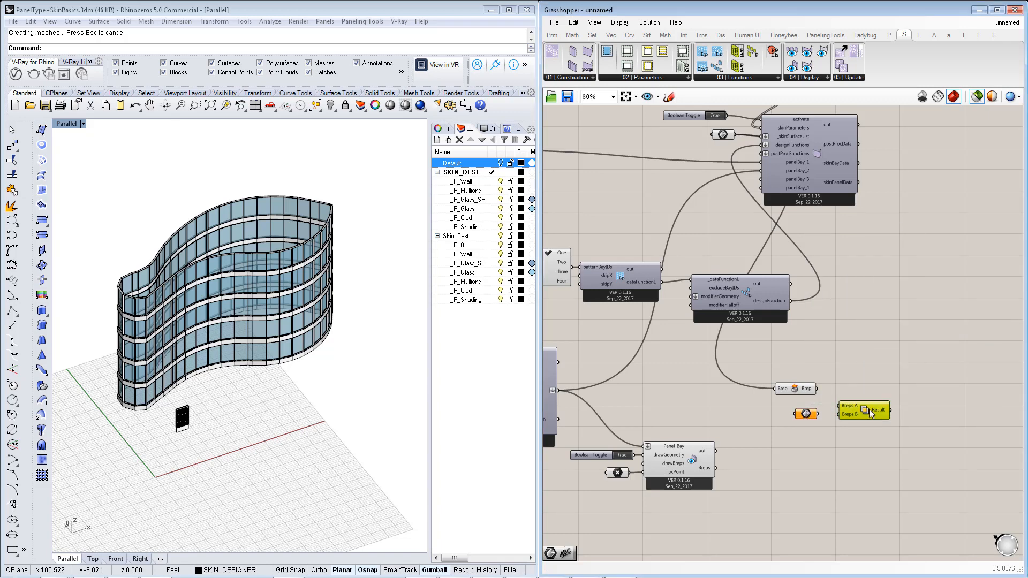
pyautogui.moveTo(818, 389); pyautogui.dragTo(839, 407)
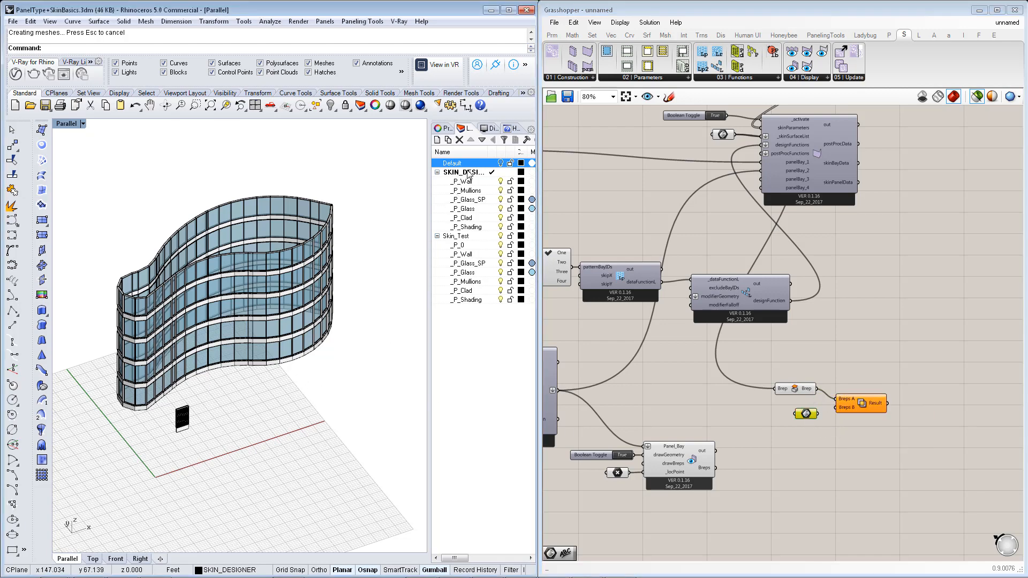
# Create a new Rhino layer, make it current and name it Booleans
pyautogui.hotkey('ctrl', 'n')
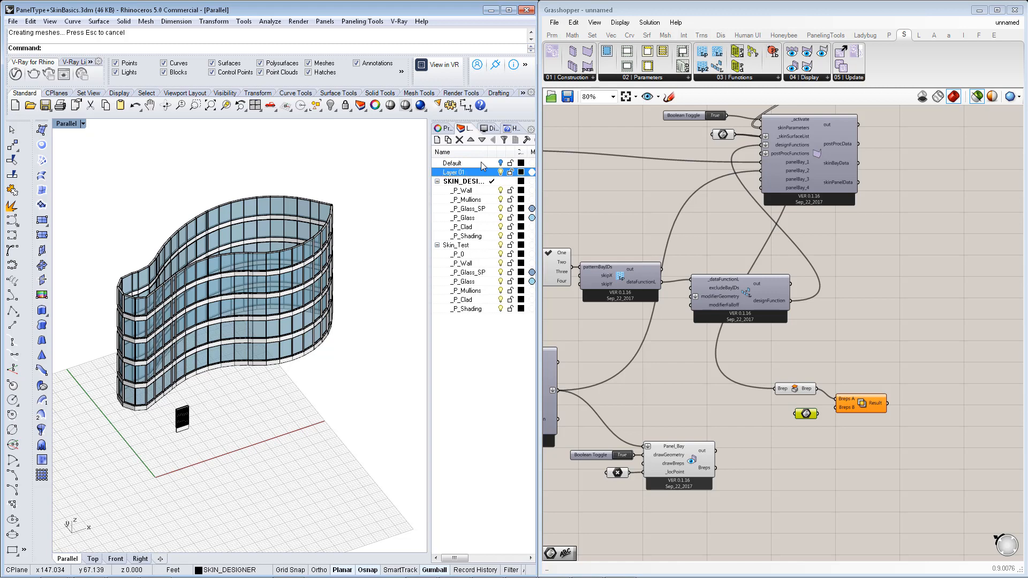
pyautogui.write('BooleanDifference')
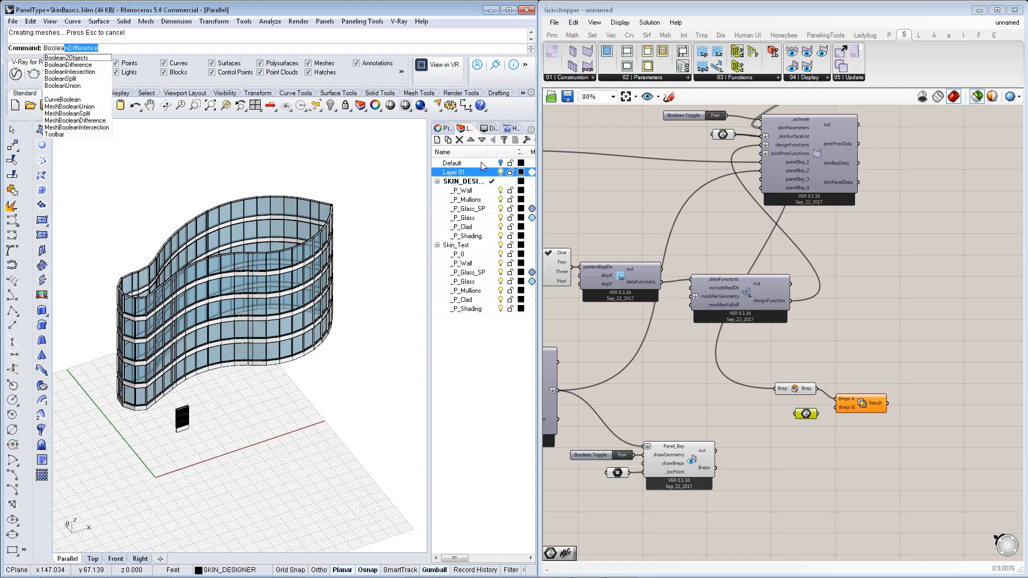
pyautogui.doubleClick(476, 173)
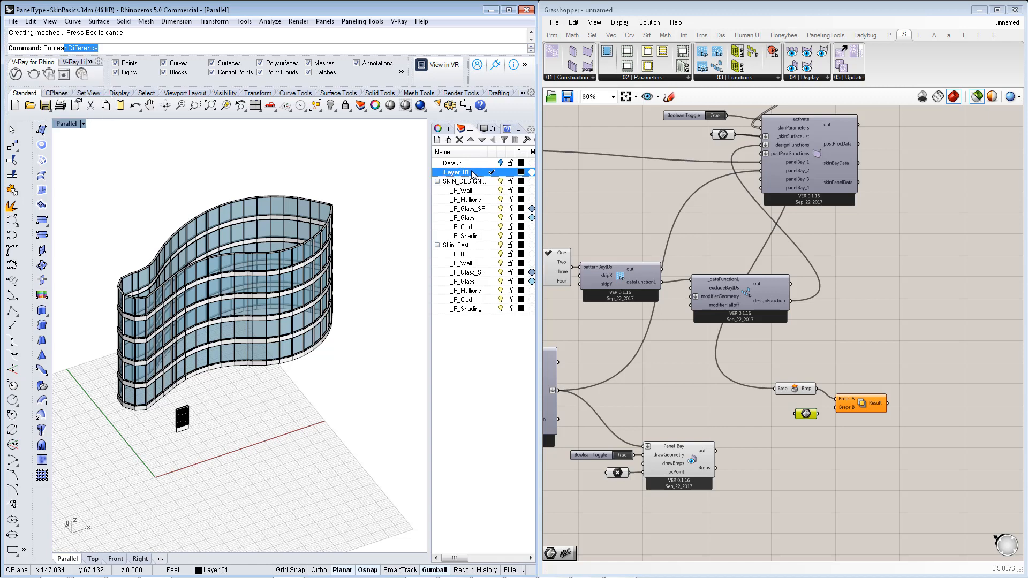
pyautogui.click(454, 173)
pyautogui.write('Booleans')
pyautogui.press('Return')
# Draw a sphere on the ground plane next to the rounded end of the facade
pyautogui.write('Booleasph')
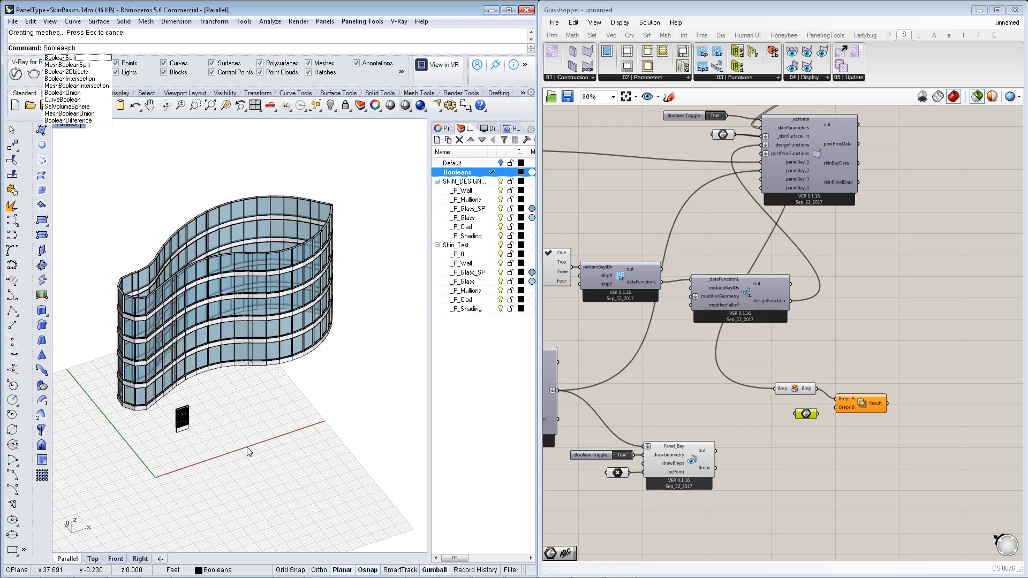
pyautogui.press('BackSpace')
pyautogui.press('BackSpace')
pyautogui.press('BackSpace')
pyautogui.press('BackSpace')
pyautogui.press('BackSpace')
pyautogui.press('BackSpace')
pyautogui.press('BackSpace')
pyautogui.press('BackSpace')
pyautogui.press('BackSpace')
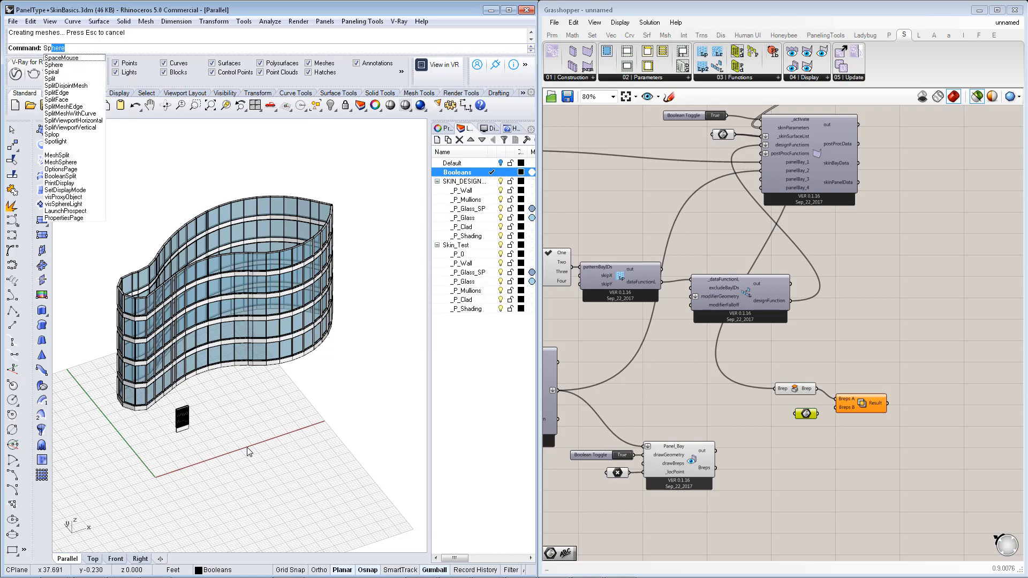
pyautogui.press('Return')
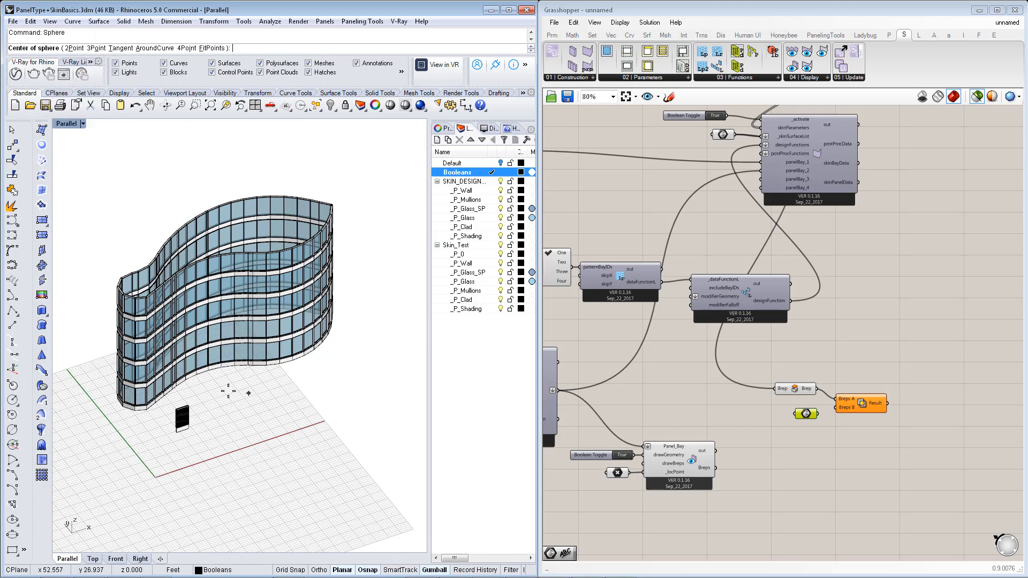
pyautogui.moveTo(294, 430)
pyautogui.mouseDown(button='right')
pyautogui.moveTo(305, 422)
pyautogui.moveTo(218, 450)
pyautogui.moveTo(173, 447)
pyautogui.moveTo(268, 457)
pyautogui.moveTo(264, 470)
pyautogui.moveTo(315, 484)
pyautogui.moveTo(318, 499)
pyautogui.moveTo(277, 469)
pyautogui.moveTo(303, 509)
pyautogui.mouseUp(button='right')
pyautogui.click(277, 458)
pyautogui.click(313, 474)
# Move the sphere so it overlaps the rounded end of the facade
pyautogui.click(308, 494)
pyautogui.moveTo(322, 492); pyautogui.dragTo(310, 451)
pyautogui.moveTo(294, 395)
pyautogui.mouseDown(button='right')
pyautogui.moveTo(295, 418)
pyautogui.moveTo(301, 397)
pyautogui.mouseUp(button='right')
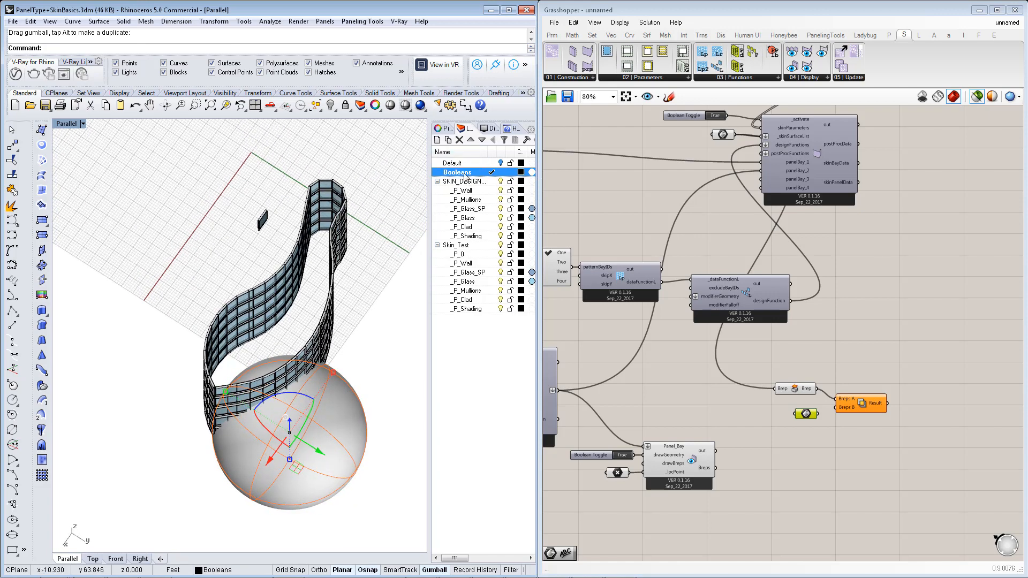
# Assign the Ghosted material to the Booleans layer
pyautogui.click(531, 173)
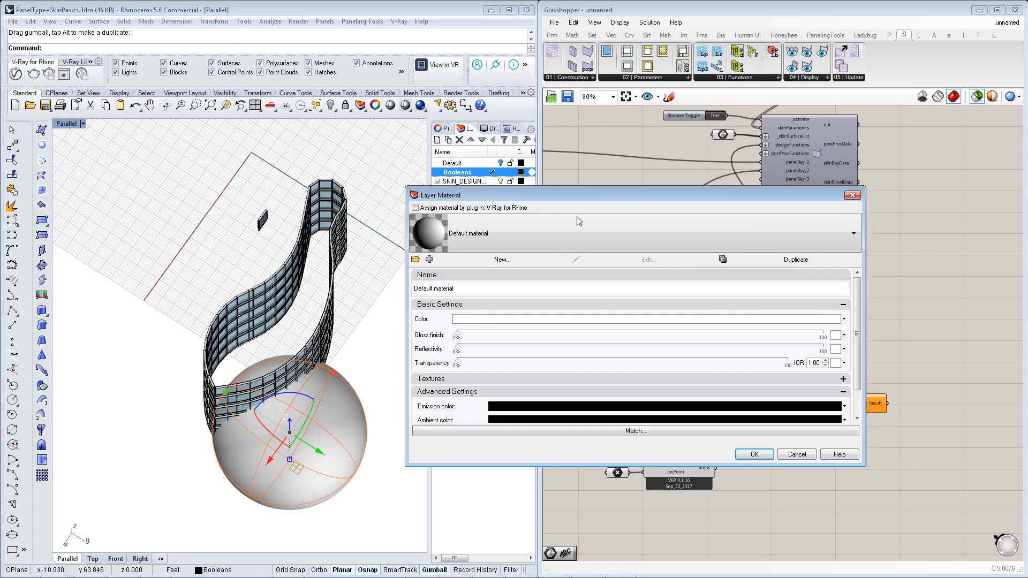
pyautogui.click(563, 241)
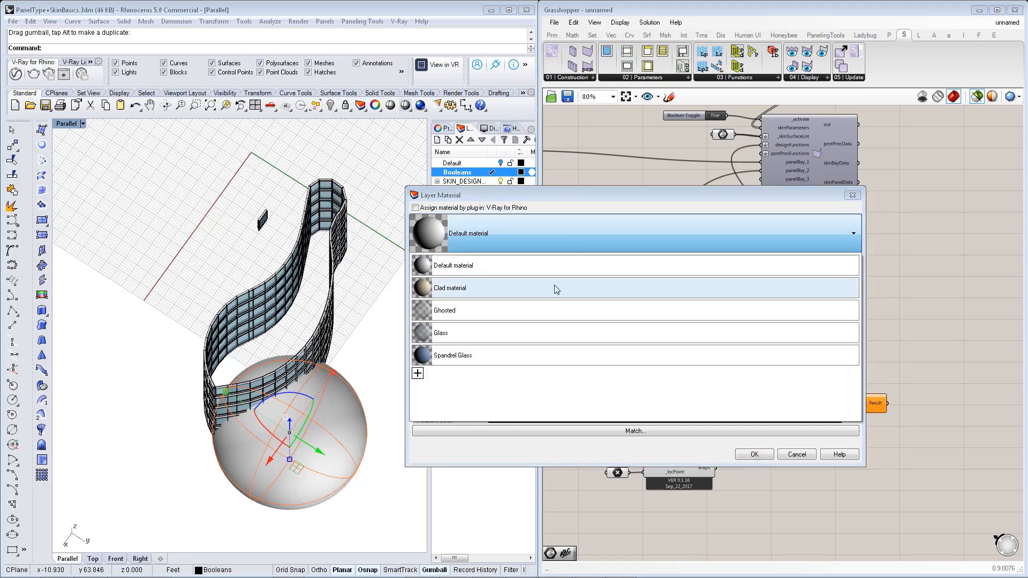
pyautogui.click(505, 320)
pyautogui.click(742, 455)
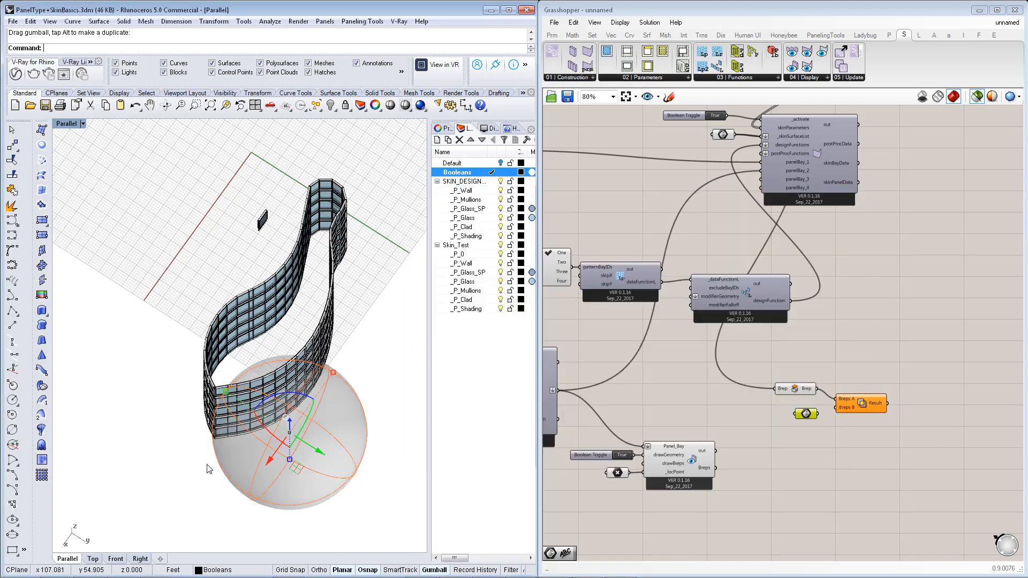
# Raise the sphere slightly so it cuts through the lower floors of the facade
pyautogui.moveTo(263, 487); pyautogui.dragTo(257, 391, button='right')
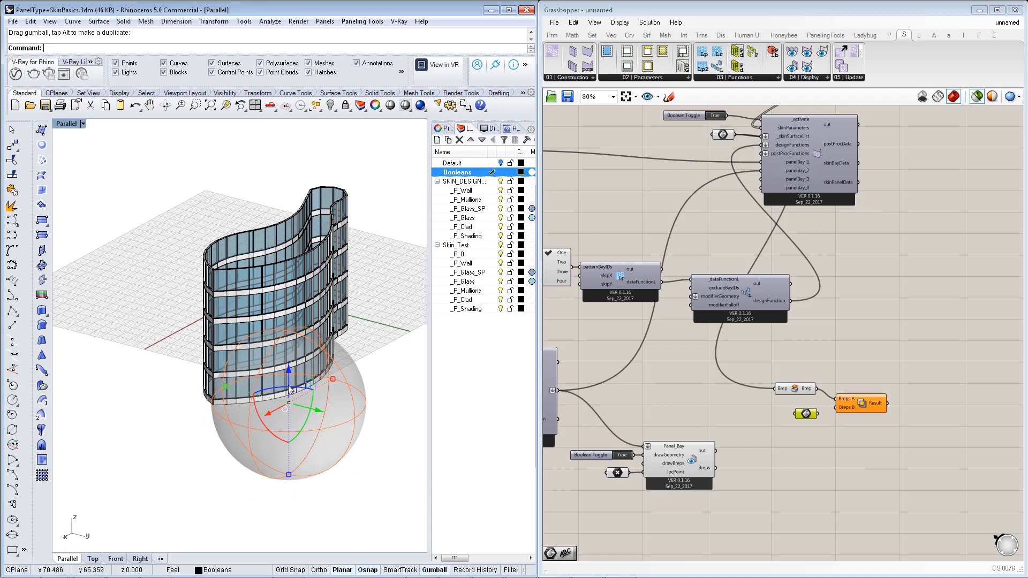
pyautogui.moveTo(290, 385)
pyautogui.mouseDown()
pyautogui.moveTo(291, 355)
pyautogui.moveTo(290, 370)
pyautogui.mouseUp()
pyautogui.moveTo(321, 374); pyautogui.dragTo(353, 385, button='right')
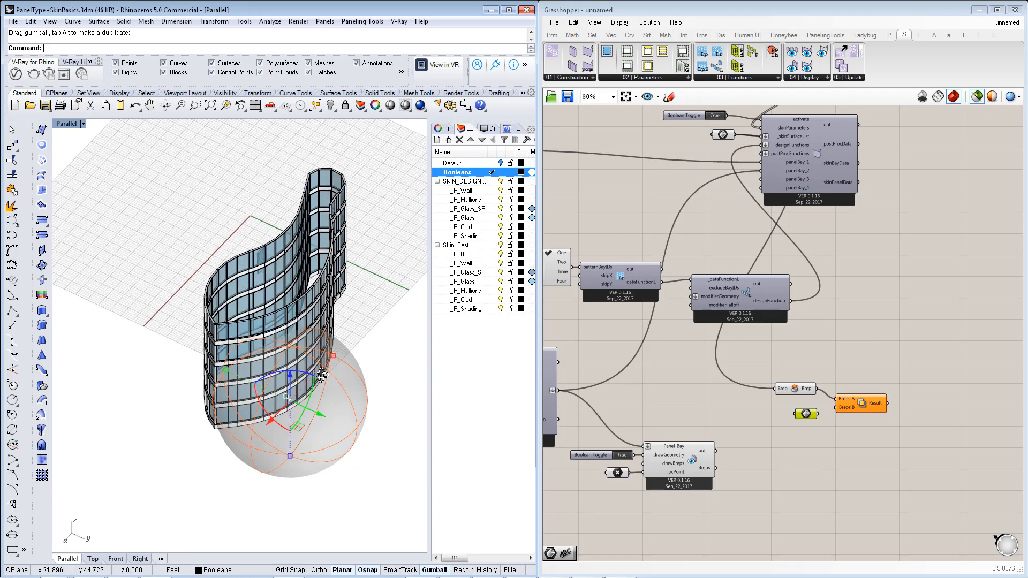
# Reference the sphere in the empty Brep parameter and connect it to the Solid Intersection's Breps B input
pyautogui.rightClick(807, 415)
pyautogui.click(823, 492)
pyautogui.moveTo(817, 413)
pyautogui.mouseDown()
pyautogui.moveTo(836, 408)
pyautogui.moveTo(802, 408)
pyautogui.mouseUp()
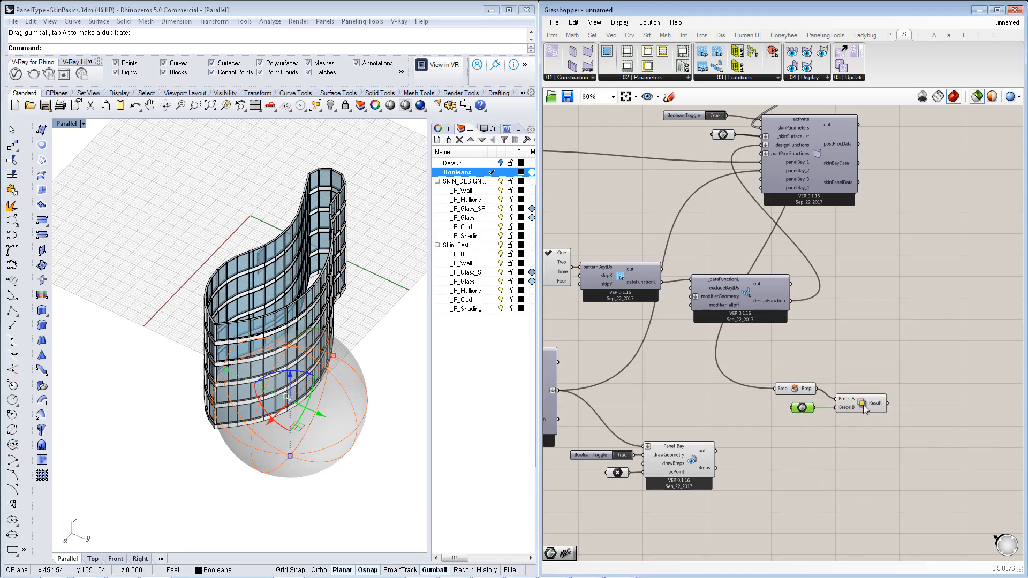
# Preview the Solid Intersection result and examine where the sphere overlaps the capped facade volume
pyautogui.click(864, 407)
pyautogui.moveTo(277, 363); pyautogui.dragTo(183, 336, button='right')
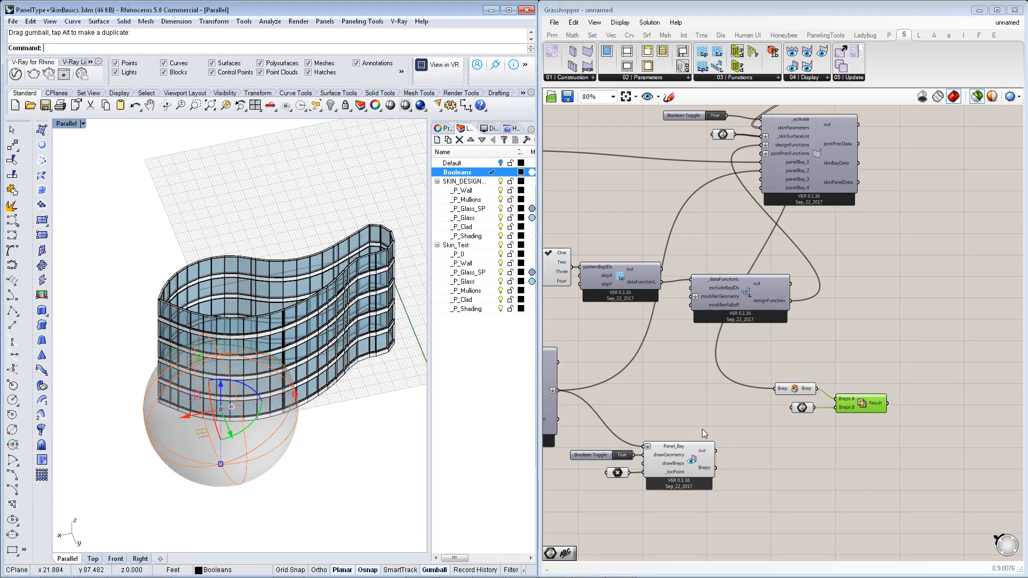
pyautogui.moveTo(866, 442); pyautogui.dragTo(831, 439, button='right')
pyautogui.moveTo(842, 397); pyautogui.dragTo(842, 408, button='right')
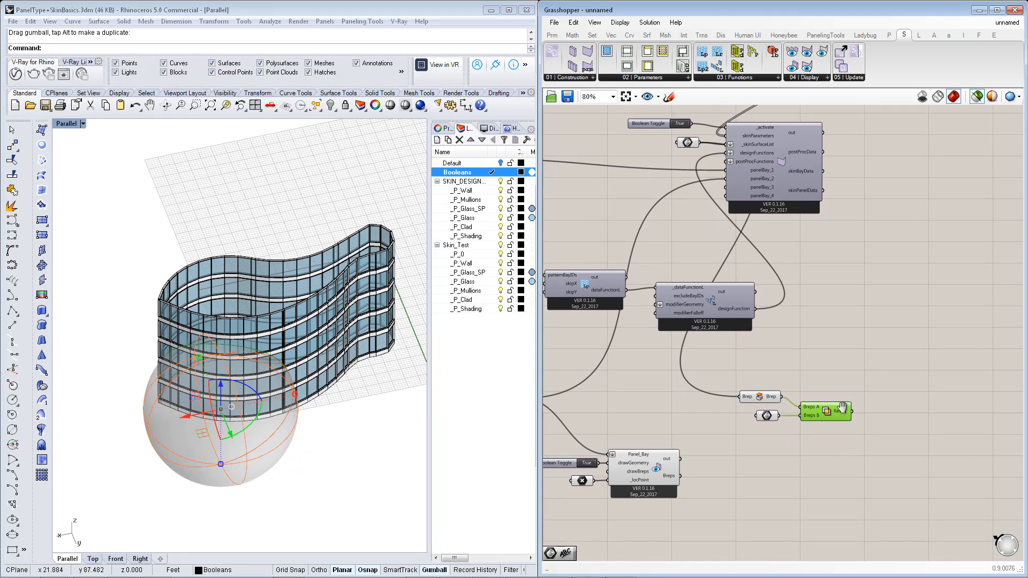
pyautogui.scroll(-4, 711, 297)
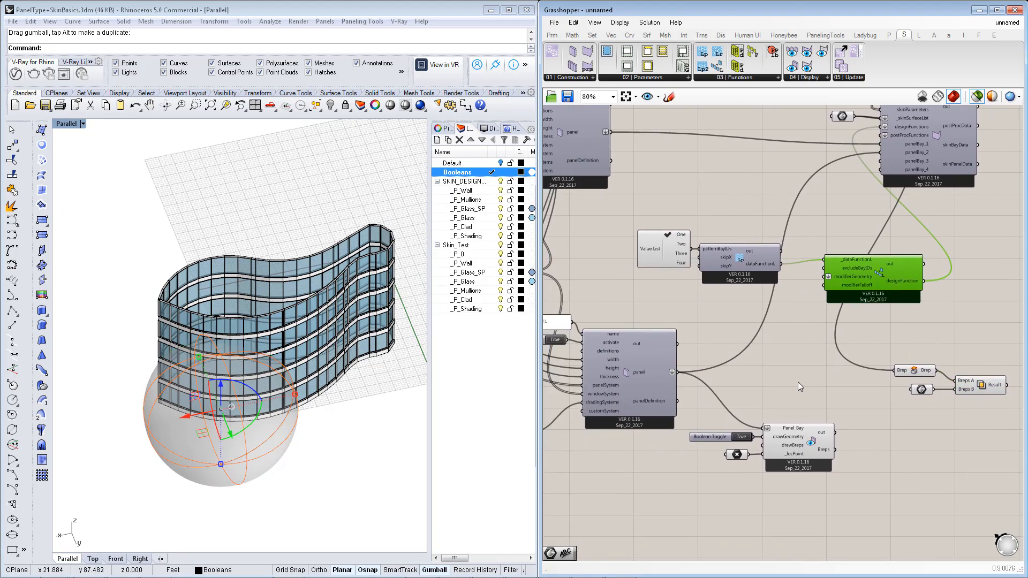
# Move the skin generator together with its parameters, layout function and Solid Intersection components away from the panel components to free up canvas space
pyautogui.scroll(3, 798, 380)
pyautogui.moveTo(678, 194); pyautogui.dragTo(959, 333)
pyautogui.keyDown('shift'); pyautogui.moveTo(869, 357); pyautogui.dragTo(988, 436); pyautogui.keyUp('shift')
pyautogui.moveTo(907, 243); pyautogui.dragTo(903, 309, button='right')
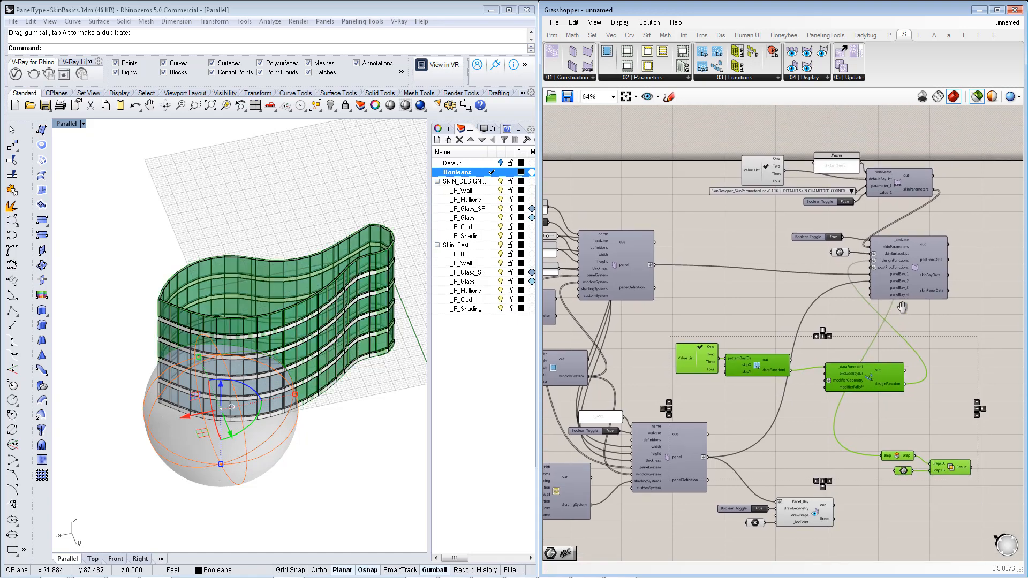
pyautogui.keyDown('shift'); pyautogui.moveTo(696, 132); pyautogui.dragTo(1017, 368); pyautogui.keyUp('shift')
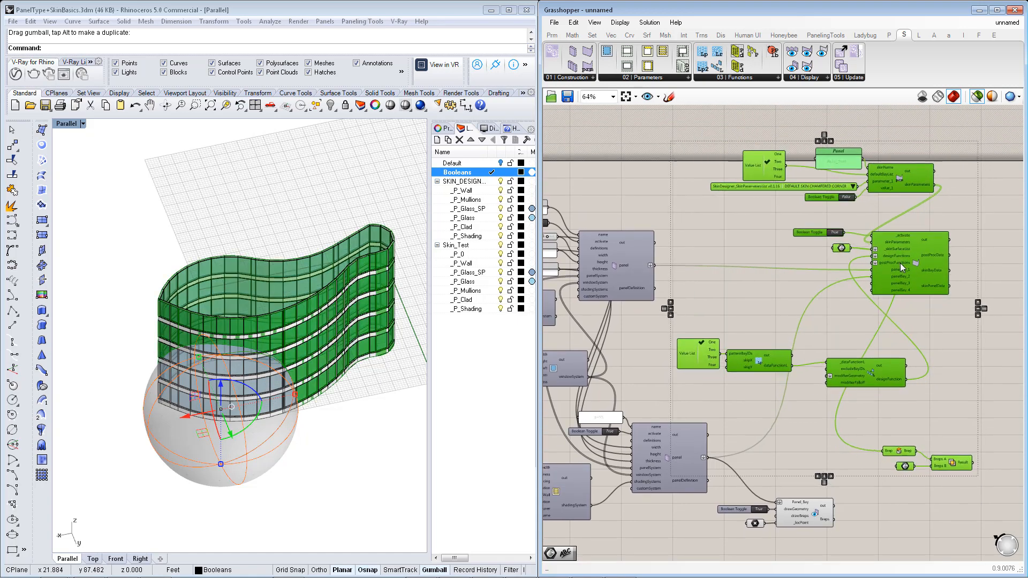
pyautogui.scroll(-4, 905, 265)
pyautogui.moveTo(962, 266); pyautogui.dragTo(965, 264)
pyautogui.scroll(3, 949, 373)
pyautogui.click(985, 372)
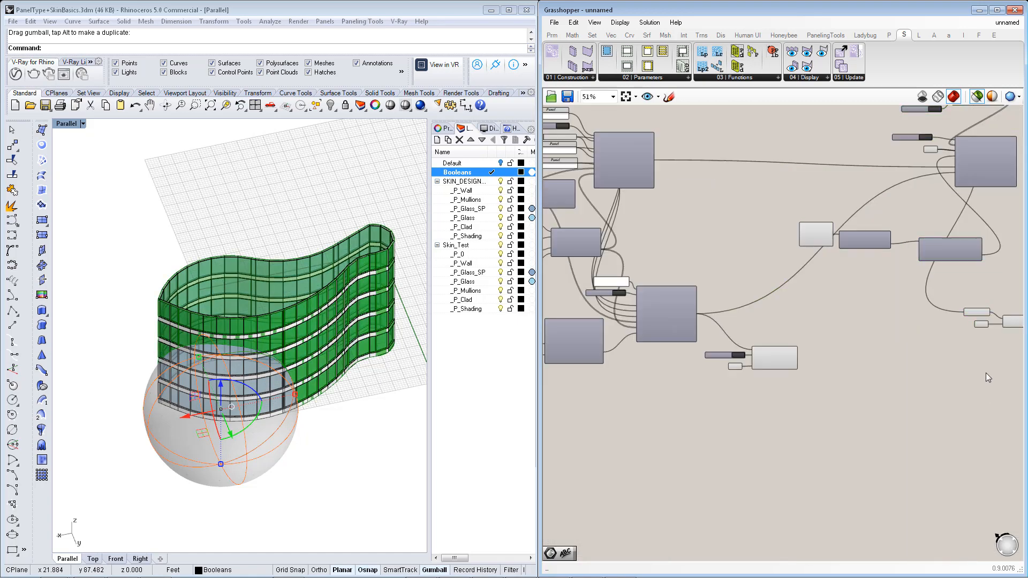
# Move the cap, sphere Brep parameter and Solid Intersection components directly below the layout pattern function
pyautogui.moveTo(985, 373); pyautogui.dragTo(868, 413, button='right')
pyautogui.scroll(2, 866, 397)
pyautogui.moveTo(820, 372); pyautogui.dragTo(985, 306)
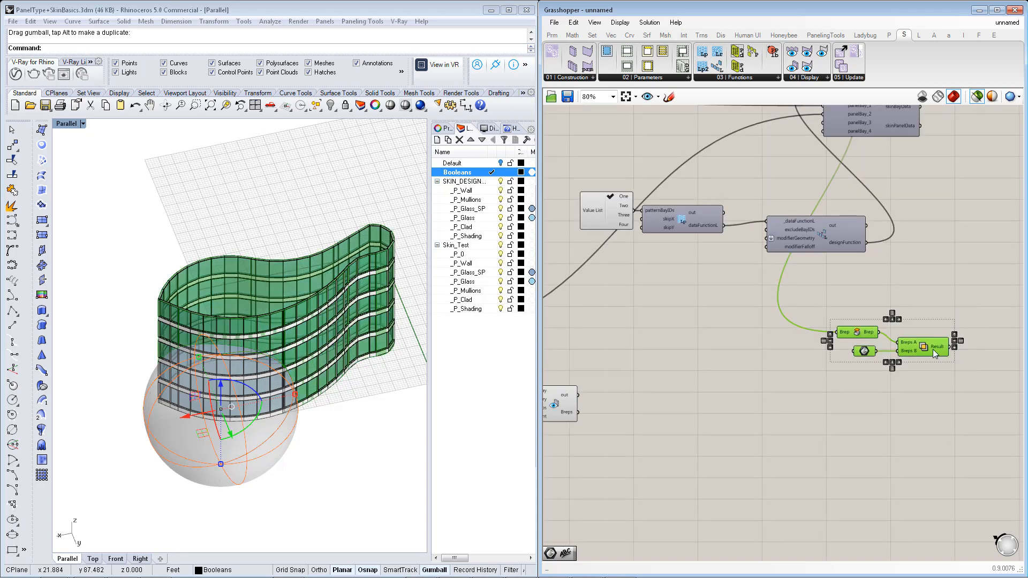
pyautogui.moveTo(920, 356); pyautogui.dragTo(714, 311)
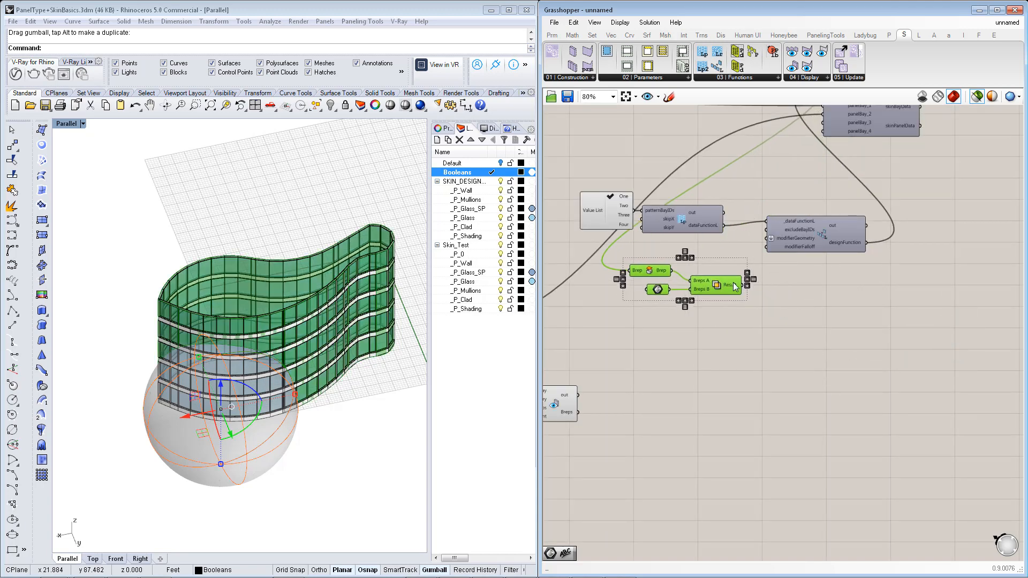
pyautogui.scroll(3, 769, 289)
pyautogui.click(774, 308)
# Connect the Solid Intersection Result to the design function's modifierGeometry input and inspect the bays around the sphere
pyautogui.moveTo(738, 309); pyautogui.dragTo(830, 364, button='right')
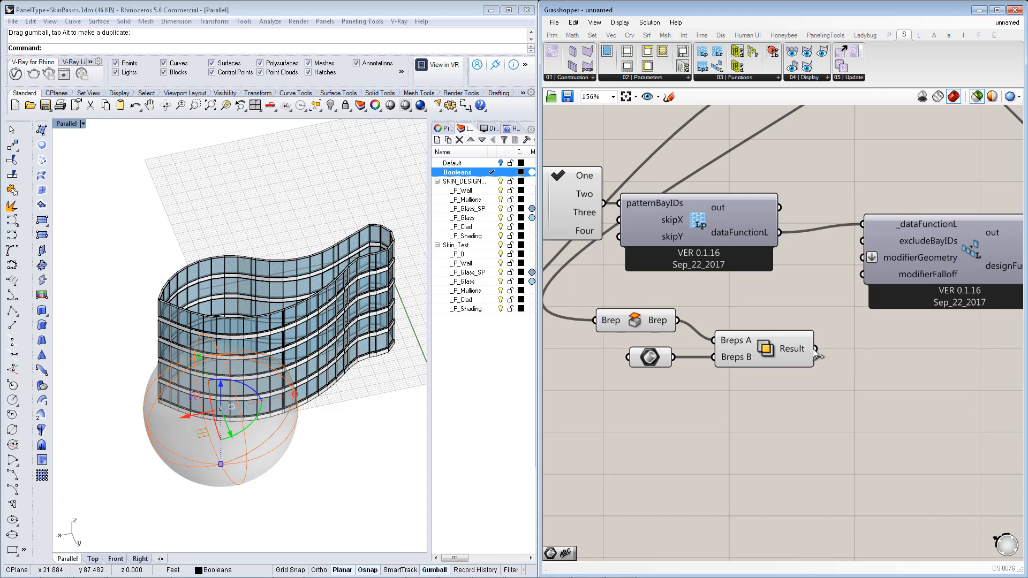
pyautogui.moveTo(816, 352); pyautogui.dragTo(853, 259)
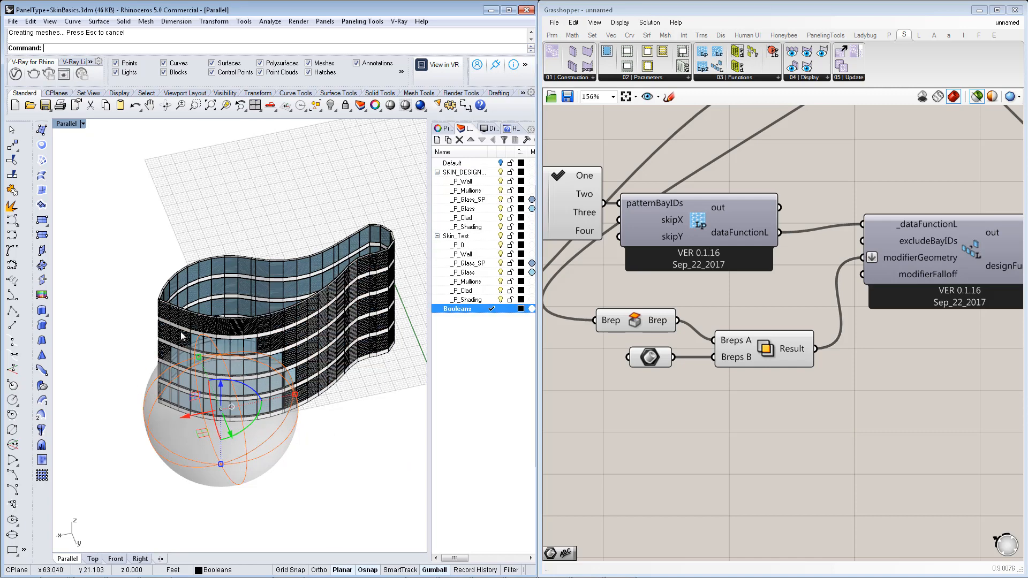
pyautogui.moveTo(267, 433); pyautogui.dragTo(300, 432, button='right')
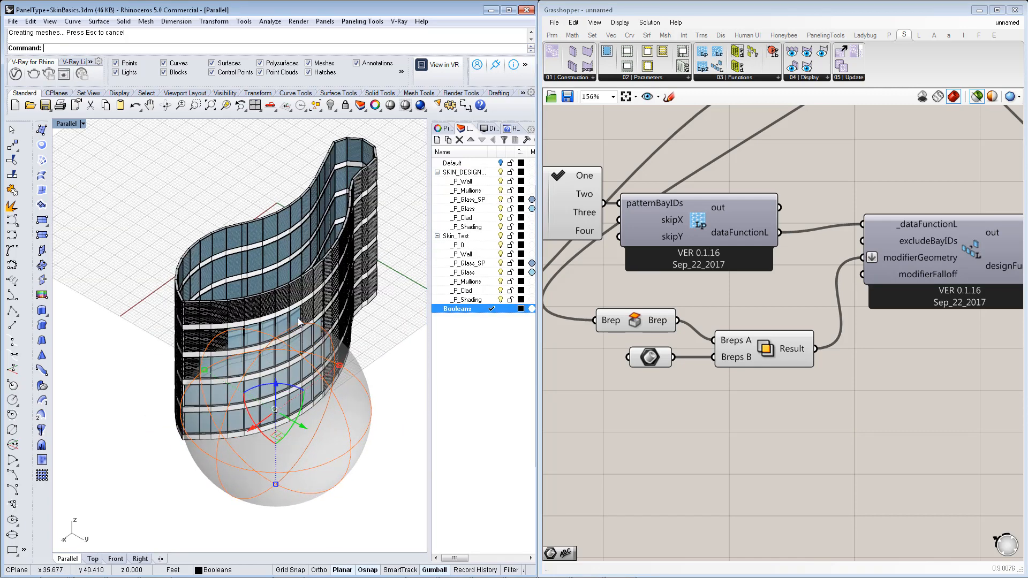
pyautogui.moveTo(284, 343); pyautogui.dragTo(287, 363, button='right')
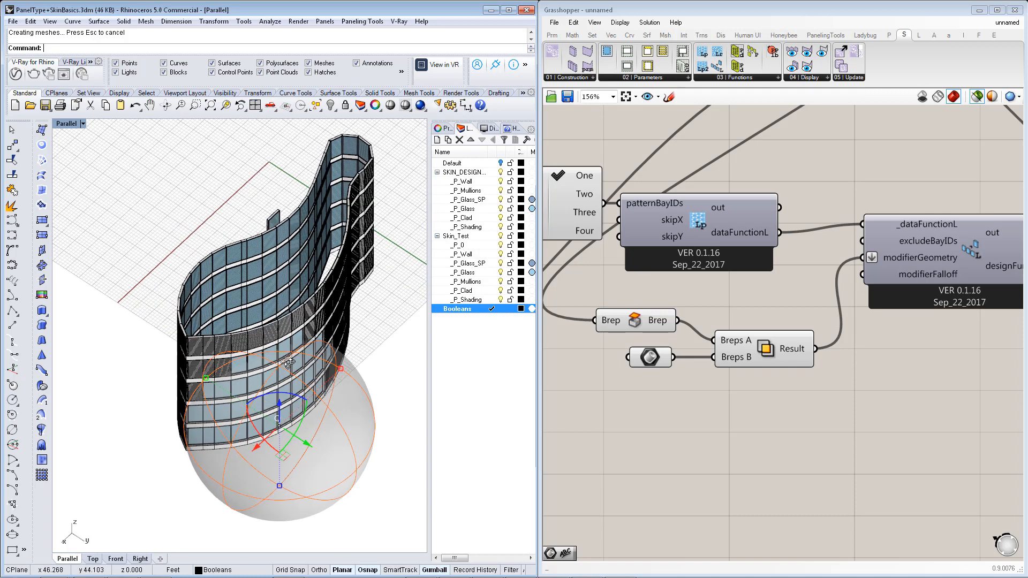
pyautogui.moveTo(284, 430); pyautogui.dragTo(270, 427, button='right')
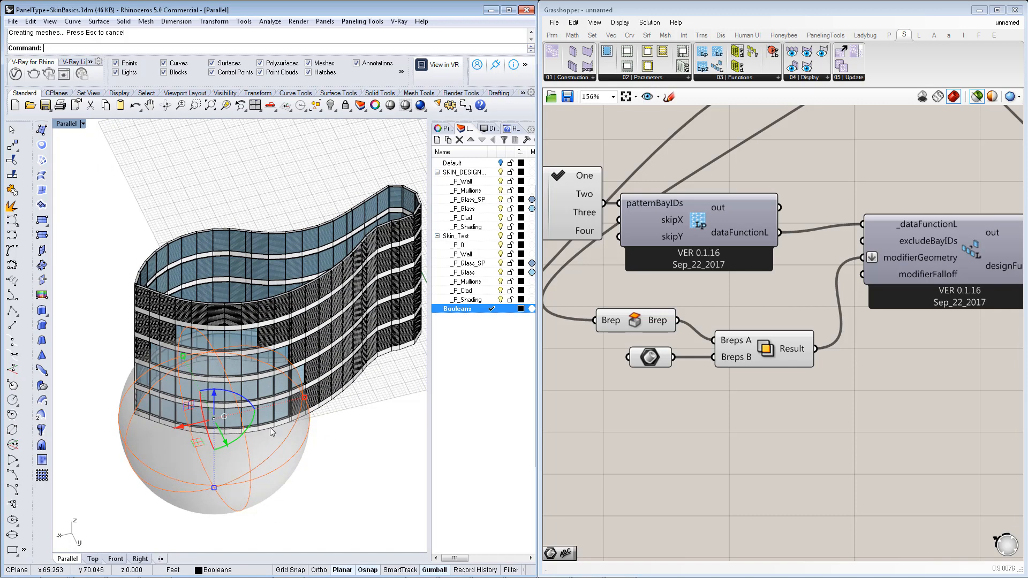
# Shift the sphere relative to the facade, stretch it along one axis into an ellipsoid, and reposition the ellipsoid along the facade
pyautogui.moveTo(695, 411); pyautogui.dragTo(709, 440, button='right')
pyautogui.scroll(-3, 710, 441)
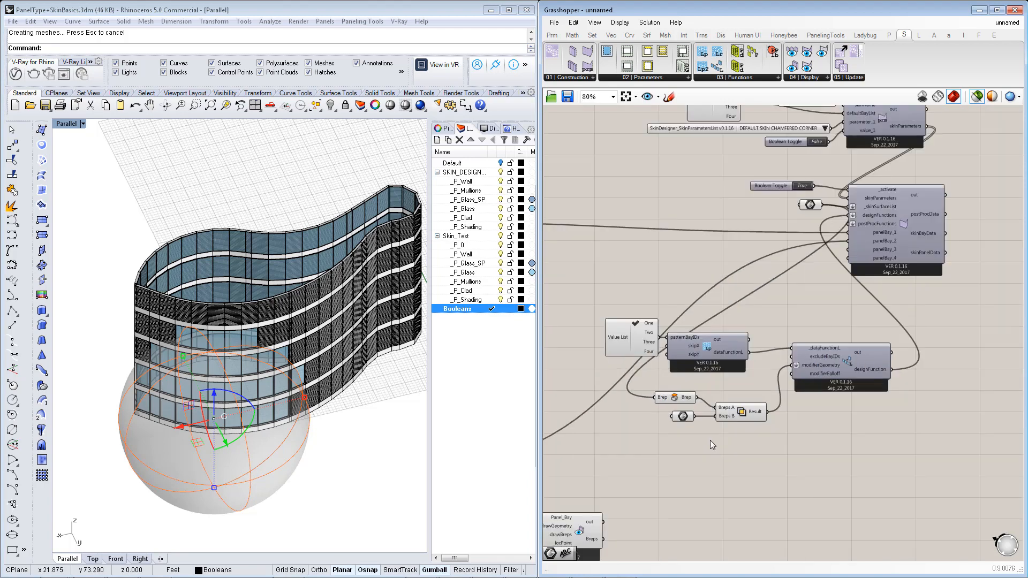
pyautogui.moveTo(775, 331); pyautogui.dragTo(732, 403, button='right')
pyautogui.moveTo(320, 461); pyautogui.dragTo(272, 464, button='right')
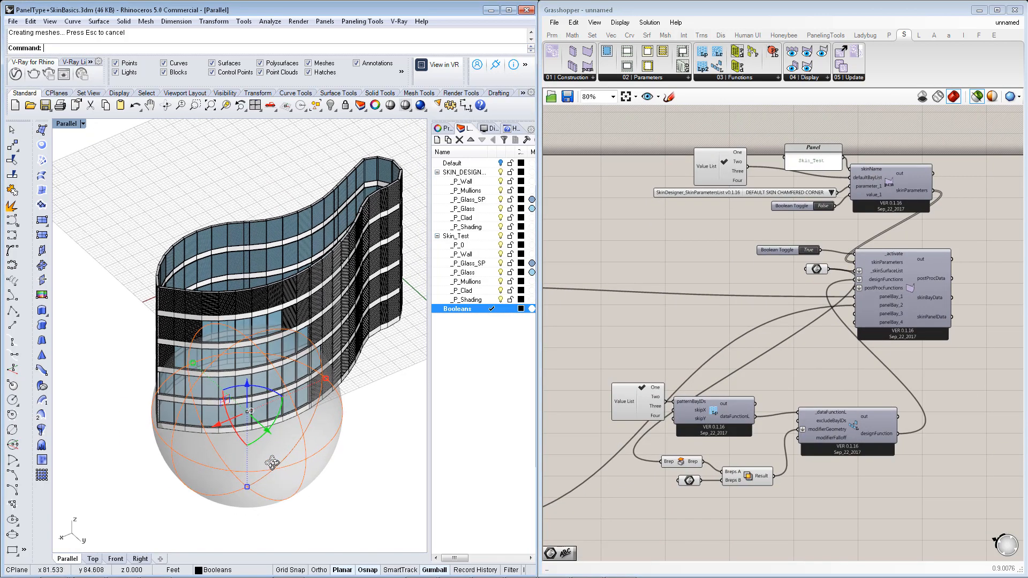
pyautogui.moveTo(265, 429); pyautogui.dragTo(299, 438)
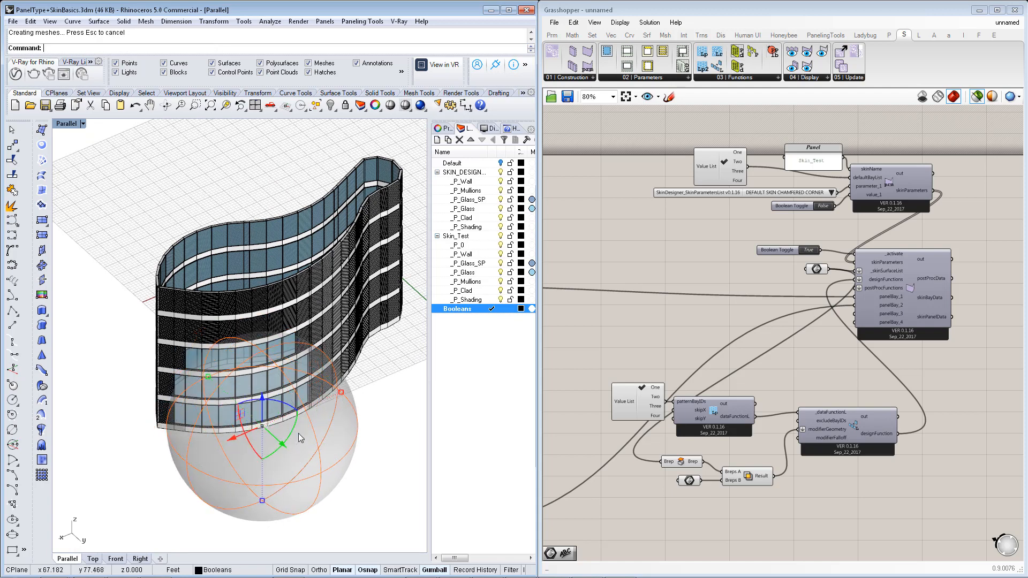
pyautogui.moveTo(344, 396); pyautogui.dragTo(413, 471)
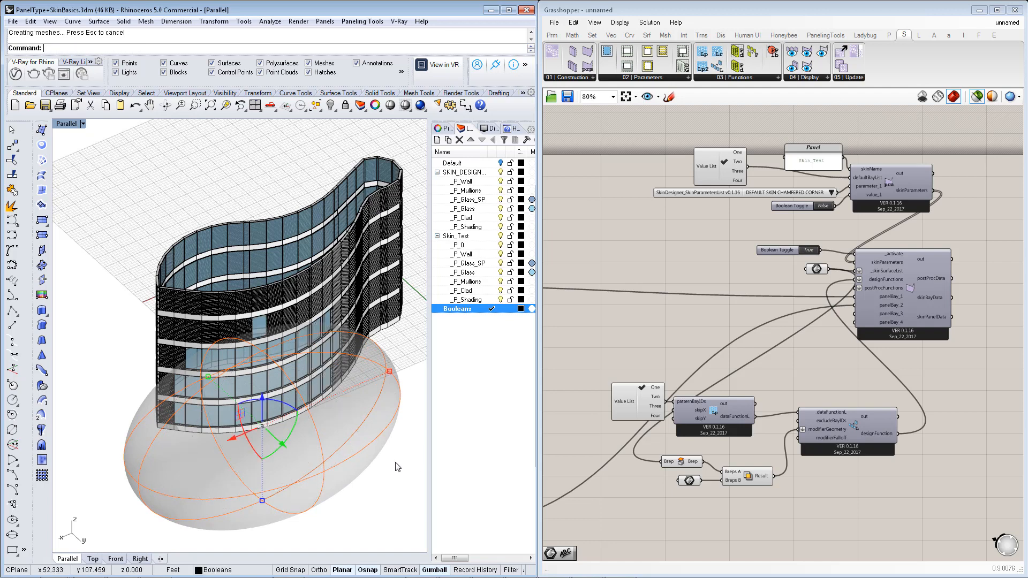
pyautogui.moveTo(370, 432); pyautogui.dragTo(342, 433, button='right')
pyautogui.moveTo(233, 441); pyautogui.dragTo(313, 462)
# Draw a second sphere centred on the ground near the narrow end of the facade
pyautogui.moveTo(301, 465); pyautogui.dragTo(192, 430, button='right')
pyautogui.scroll(-4, 184, 410)
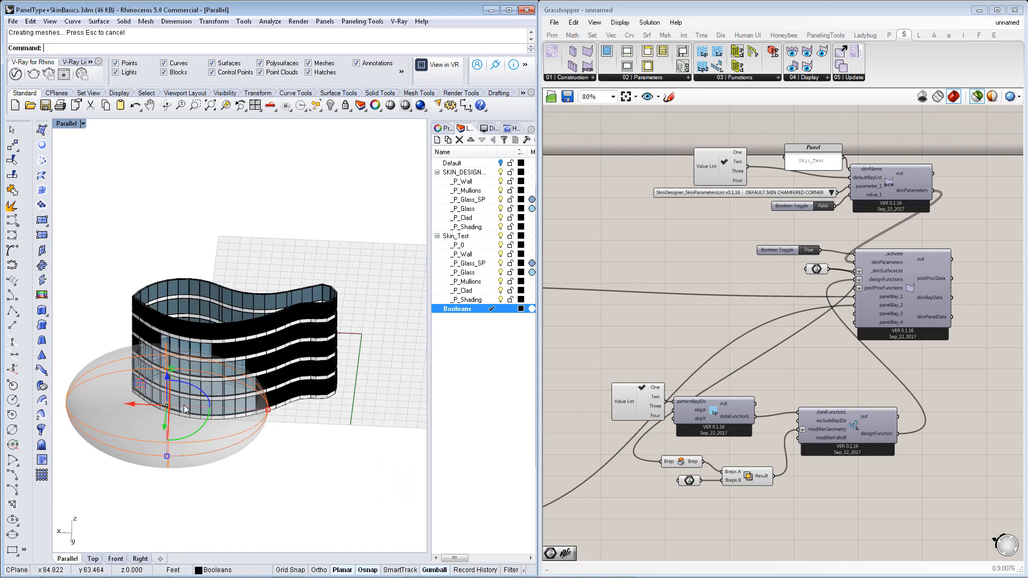
pyautogui.click(322, 437)
pyautogui.moveTo(334, 421); pyautogui.dragTo(166, 450, button='right')
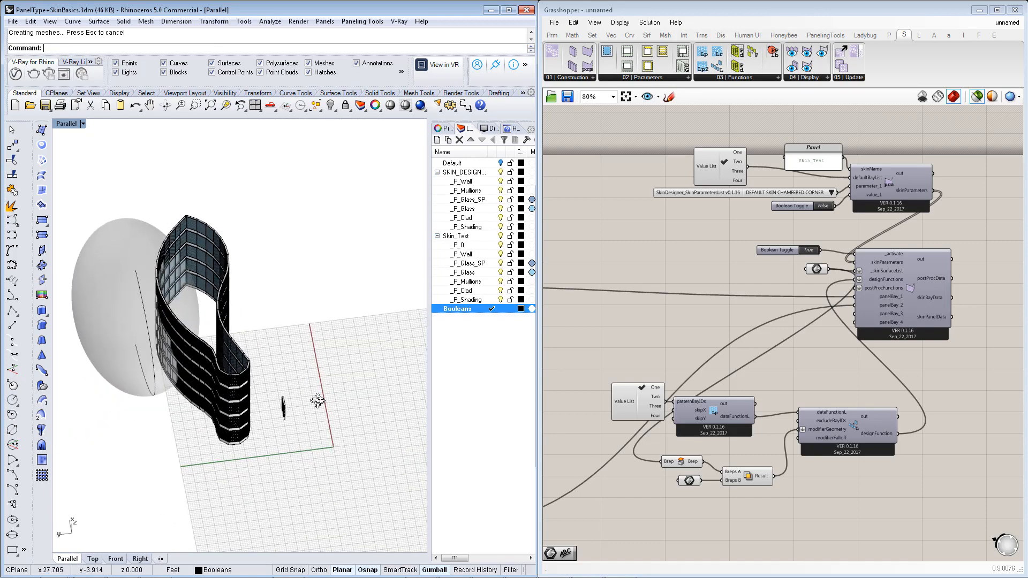
pyautogui.moveTo(318, 400); pyautogui.dragTo(219, 378, button='right')
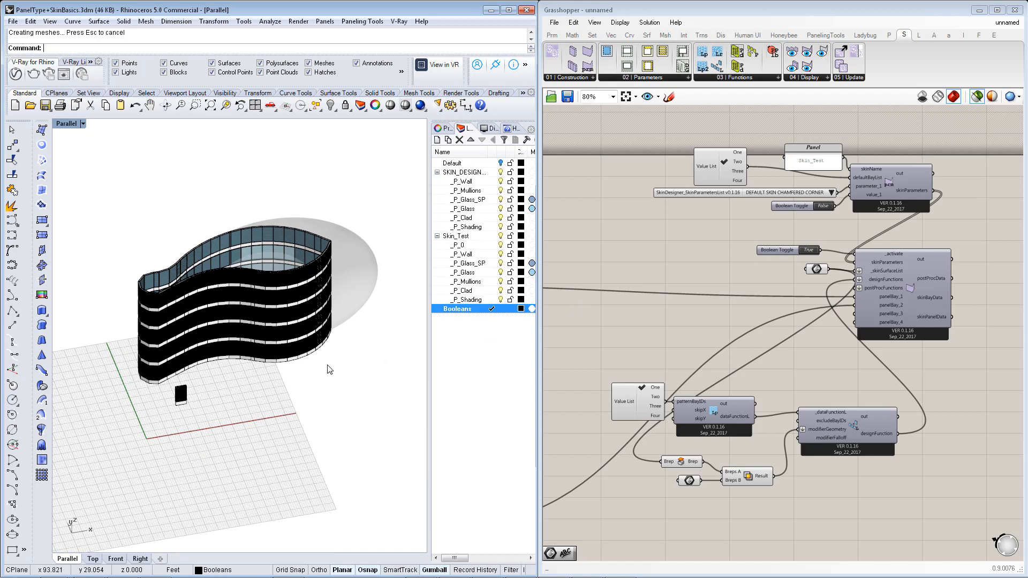
pyautogui.moveTo(315, 375); pyautogui.dragTo(321, 403, button='right')
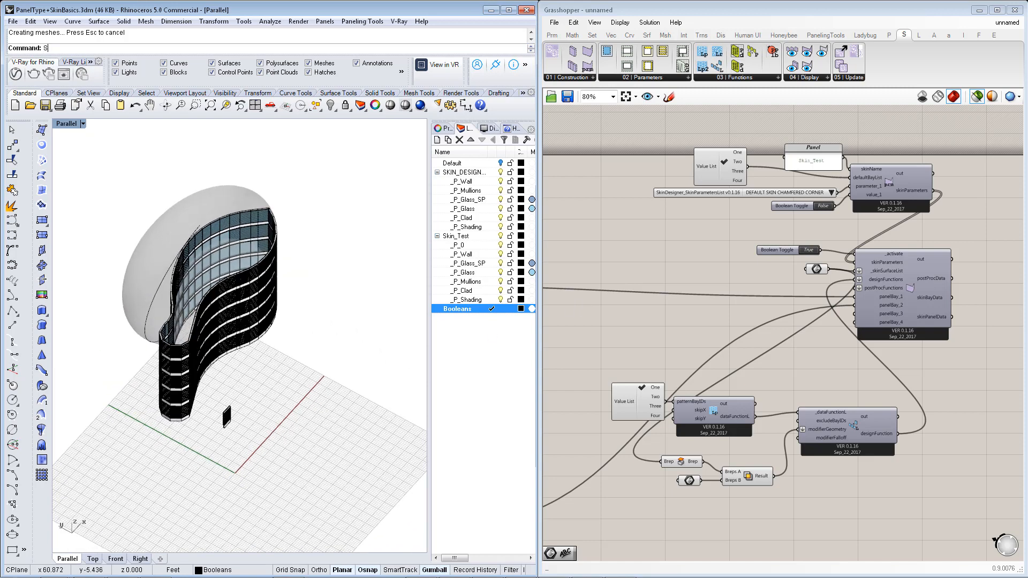
pyautogui.write('here')
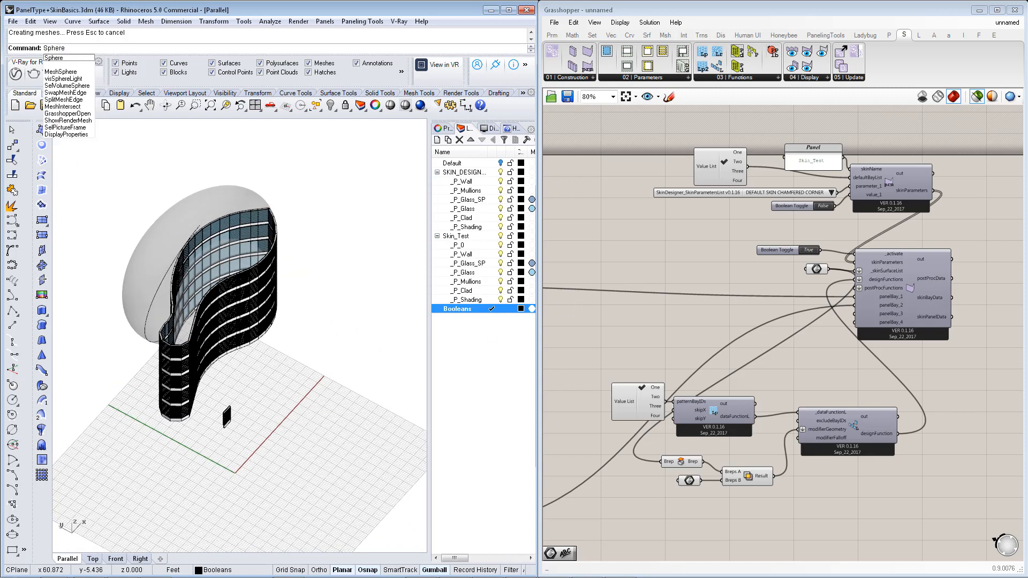
pyautogui.press('Return')
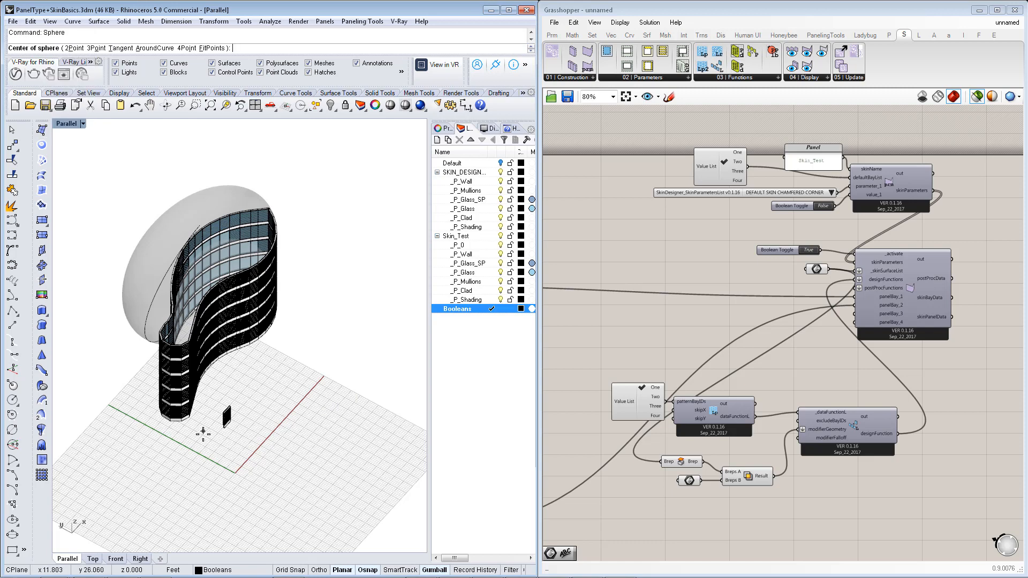
pyautogui.click(203, 434)
pyautogui.click(284, 472)
# Select the new sphere and raise it slightly so it cuts further into the facade's lower floors
pyautogui.moveTo(284, 472); pyautogui.dragTo(268, 443, button='right')
pyautogui.click(203, 449)
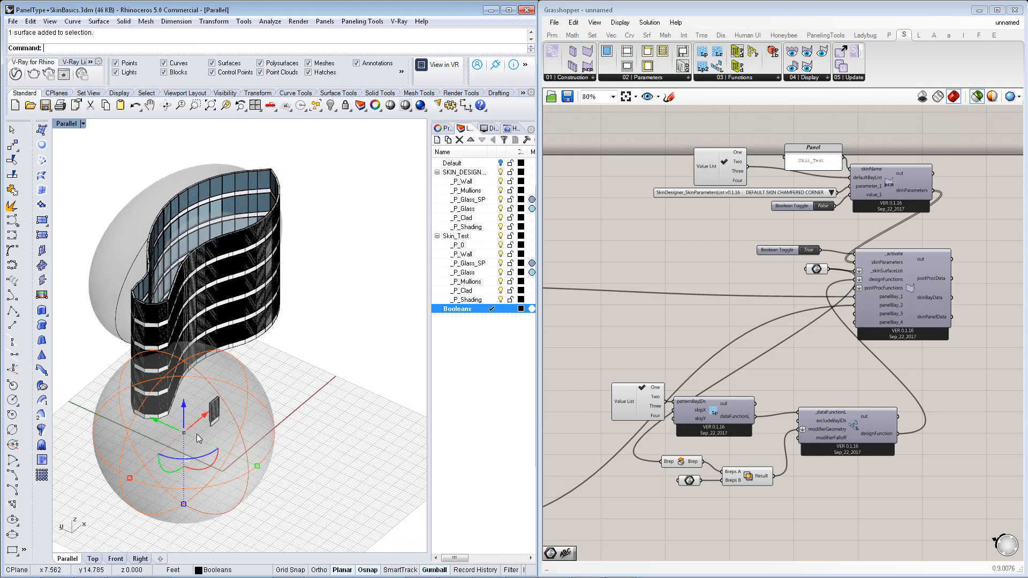
pyautogui.moveTo(185, 415); pyautogui.dragTo(184, 395)
pyautogui.moveTo(339, 342); pyautogui.dragTo(273, 375, button='right')
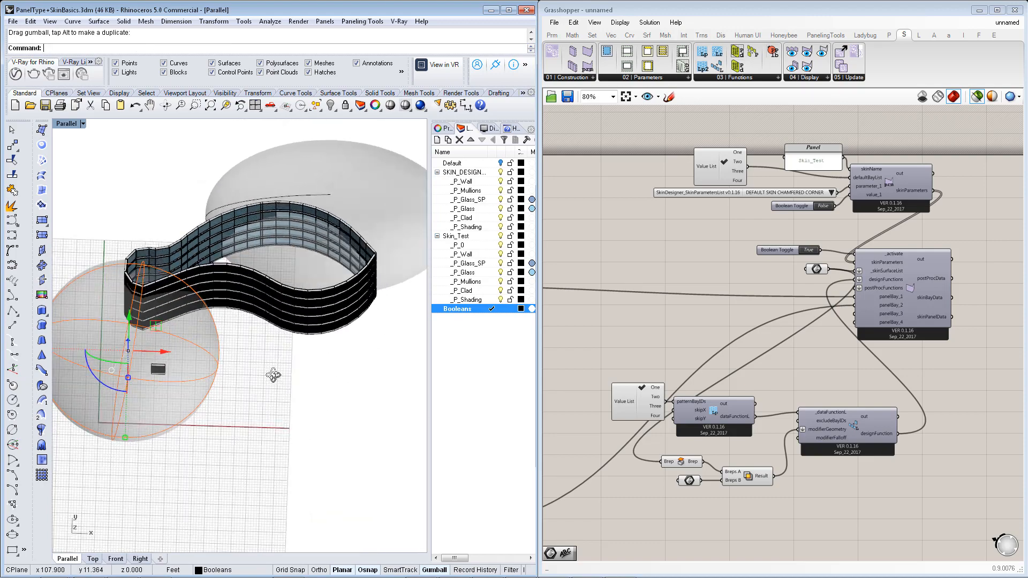
# Duplicate the Solid Intersection component with its sphere Brep parameter and place the copies below the originals
pyautogui.moveTo(726, 423); pyautogui.dragTo(724, 279, button='right')
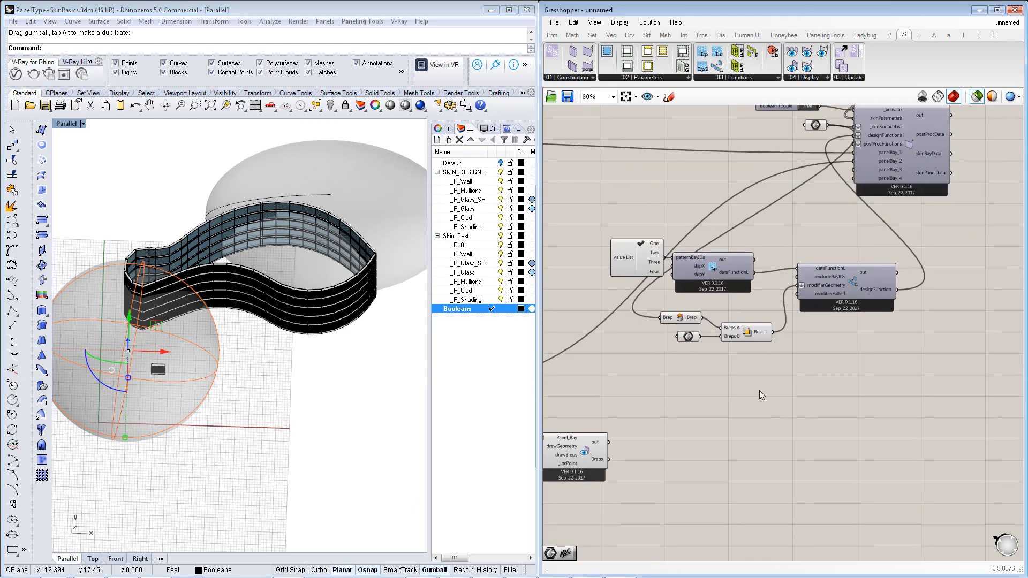
pyautogui.click(748, 333)
pyautogui.keyDown('shift'); pyautogui.click(683, 340); pyautogui.keyUp('shift')
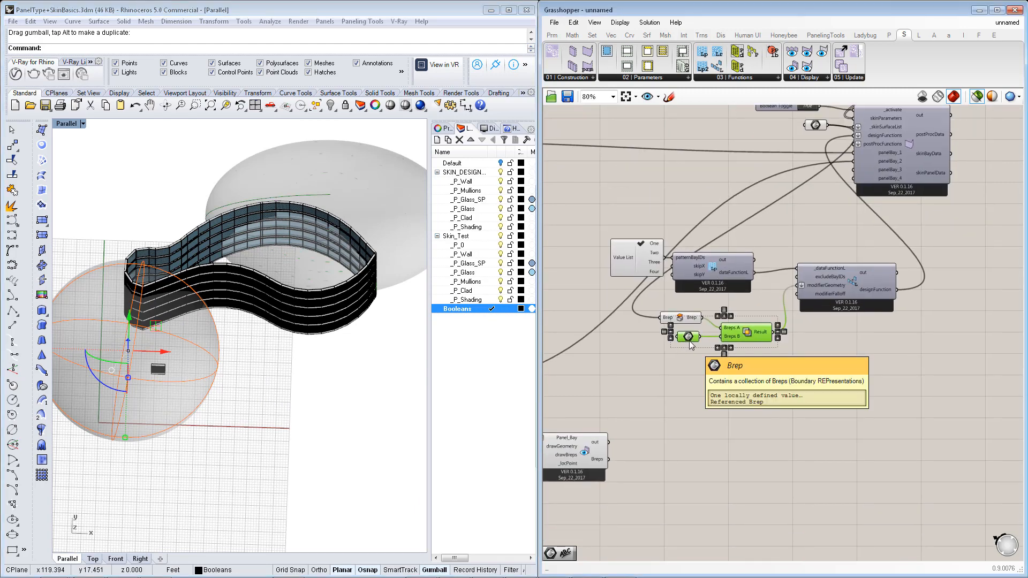
pyautogui.hotkey('ctrl', 'c')
pyautogui.hotkey('ctrl', 'v')
pyautogui.moveTo(738, 345); pyautogui.dragTo(740, 371)
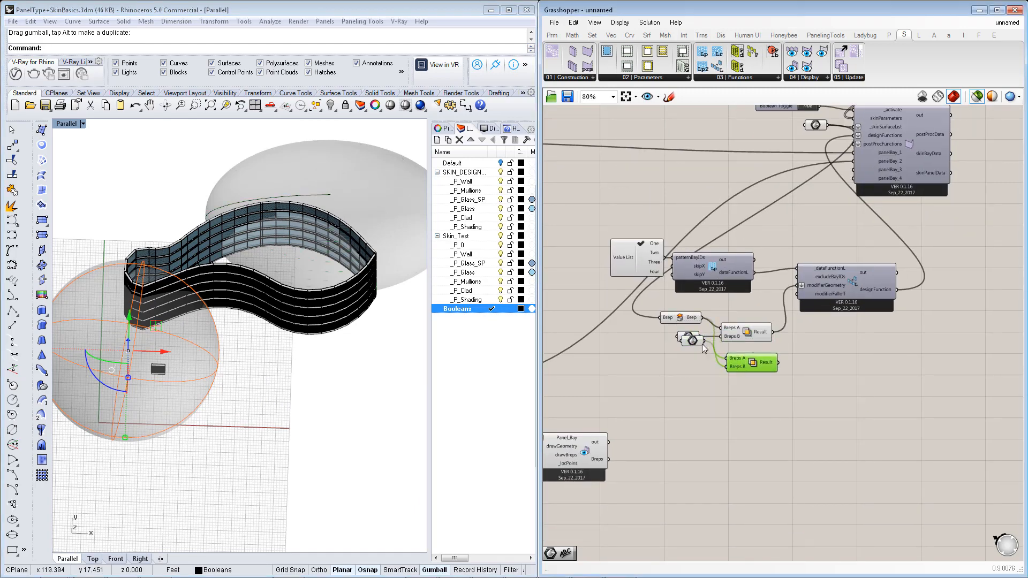
# Reference the second sphere in the copied Brep parameter and add the second intersection Result to the modifierGeometry input
pyautogui.click(696, 368)
pyautogui.rightClick(696, 368)
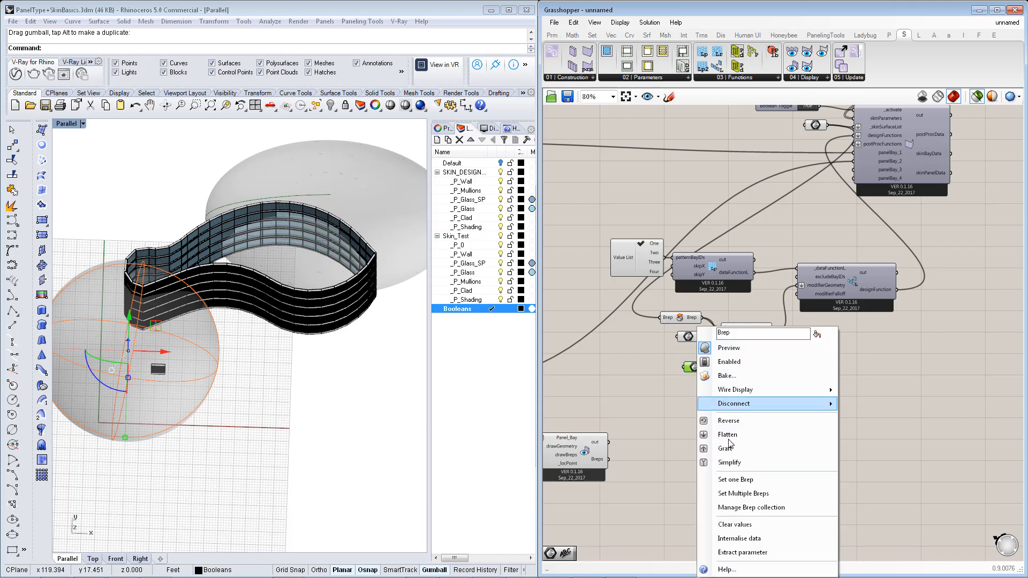
pyautogui.click(731, 481)
pyautogui.moveTo(779, 363); pyautogui.dragTo(801, 294)
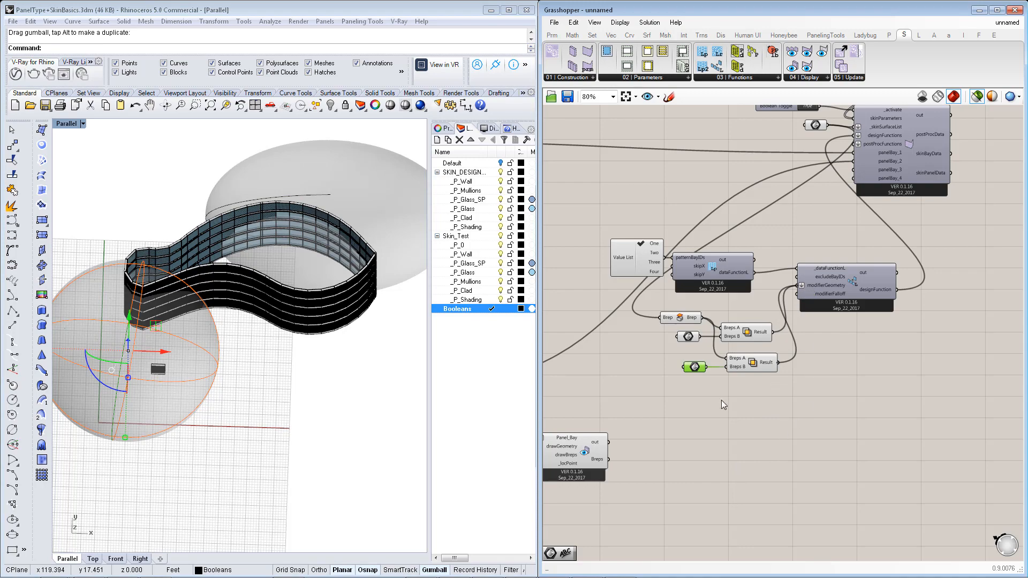
# Slide the second sphere along the red axis from the facade's narrow end toward its concave middle
pyautogui.moveTo(195, 420); pyautogui.dragTo(264, 374, button='right')
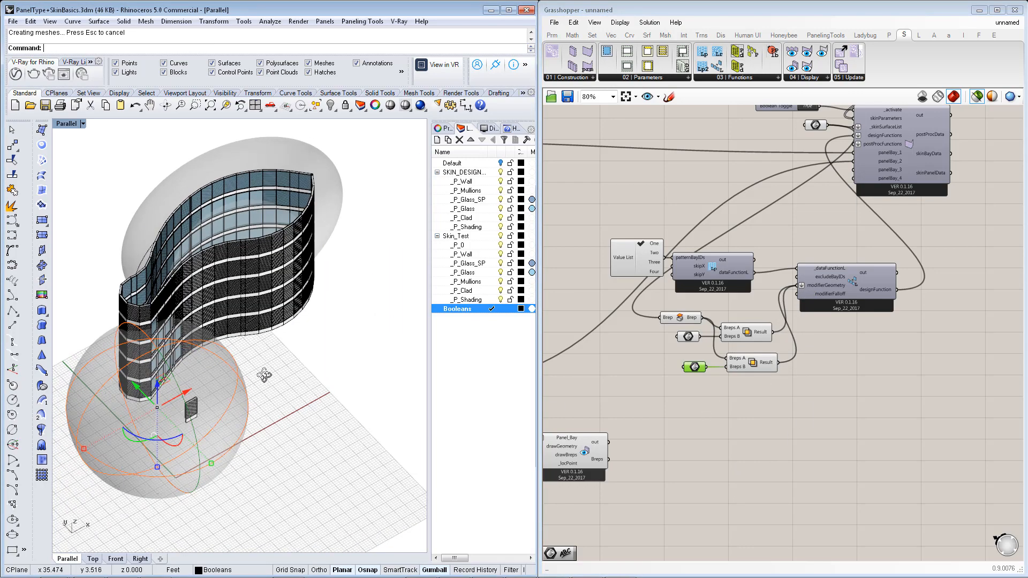
pyautogui.scroll(4, 186, 370)
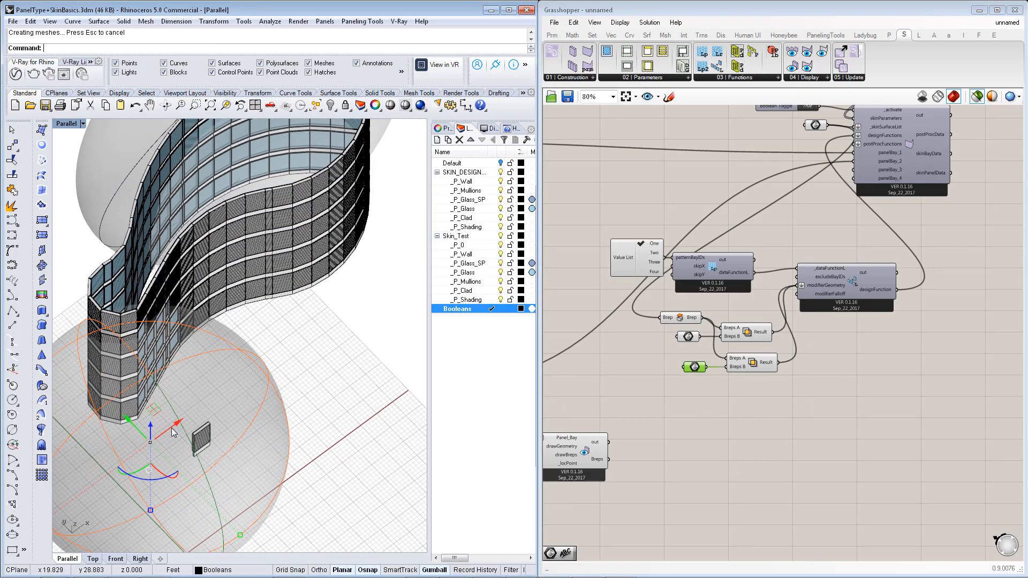
pyautogui.moveTo(172, 427); pyautogui.dragTo(352, 373)
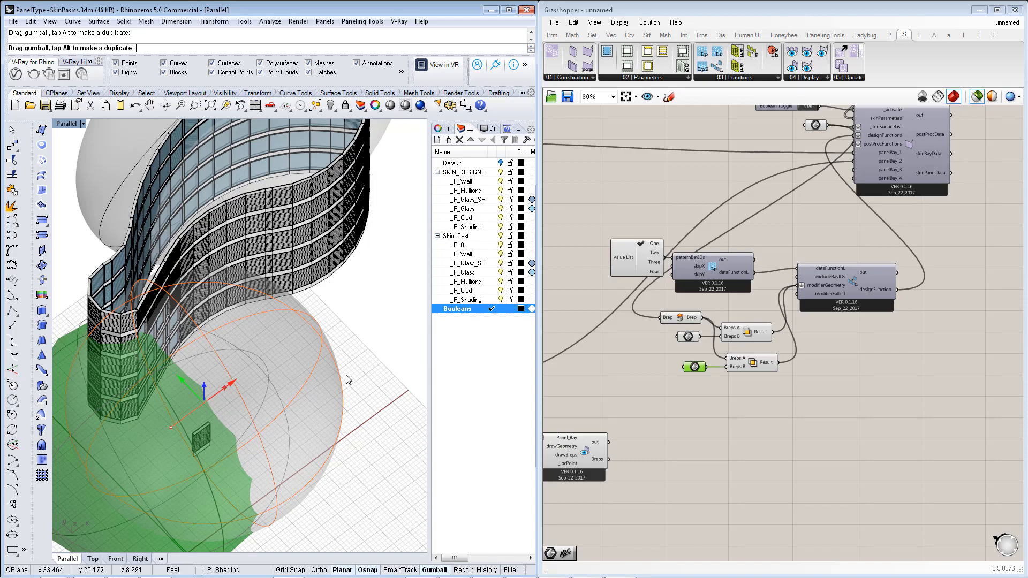
pyautogui.moveTo(351, 374); pyautogui.dragTo(204, 367, button='right')
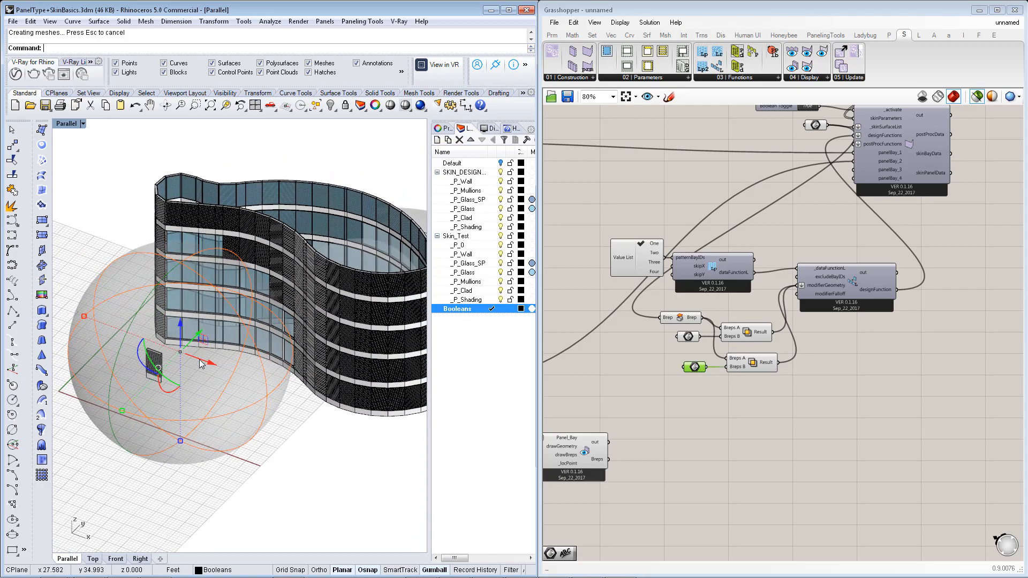
pyautogui.moveTo(200, 364); pyautogui.dragTo(260, 386)
# Nudge the second sphere along the green axis toward the facade and inspect the bays it affects
pyautogui.moveTo(298, 448); pyautogui.dragTo(292, 447)
pyautogui.moveTo(292, 446); pyautogui.dragTo(257, 374, button='right')
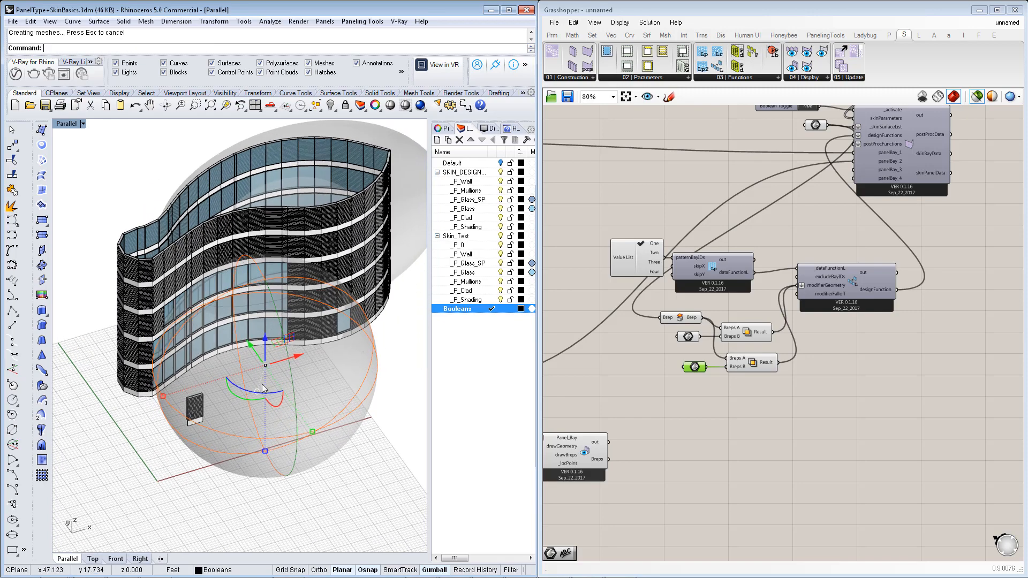
pyautogui.moveTo(251, 346); pyautogui.dragTo(299, 432)
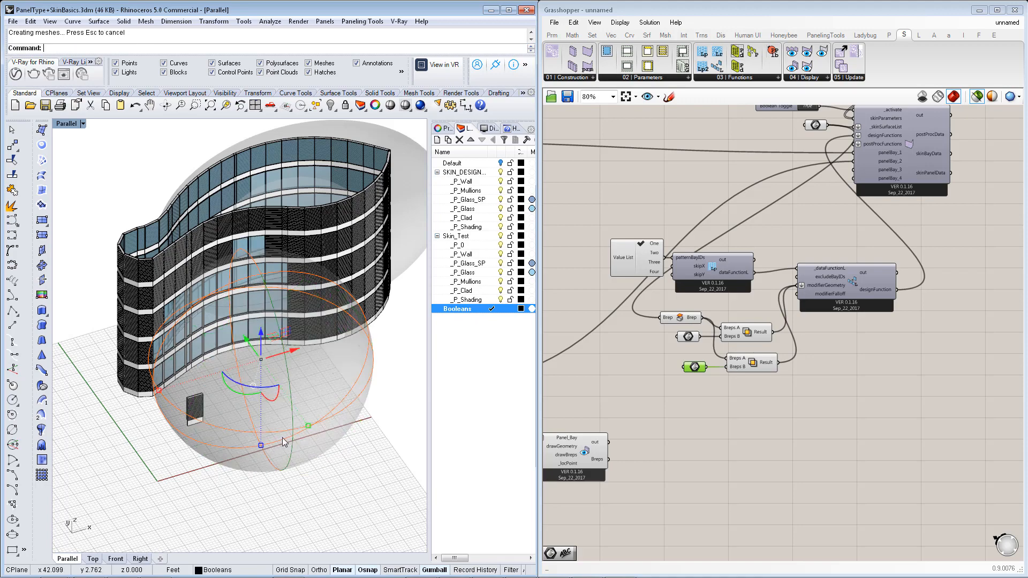
pyautogui.moveTo(281, 438); pyautogui.dragTo(199, 422, button='right')
# Duplicate the panel component together with its p-VL name panel and Boolean Toggle, and place the copies below the originals
pyautogui.moveTo(673, 387); pyautogui.dragTo(875, 322, button='right')
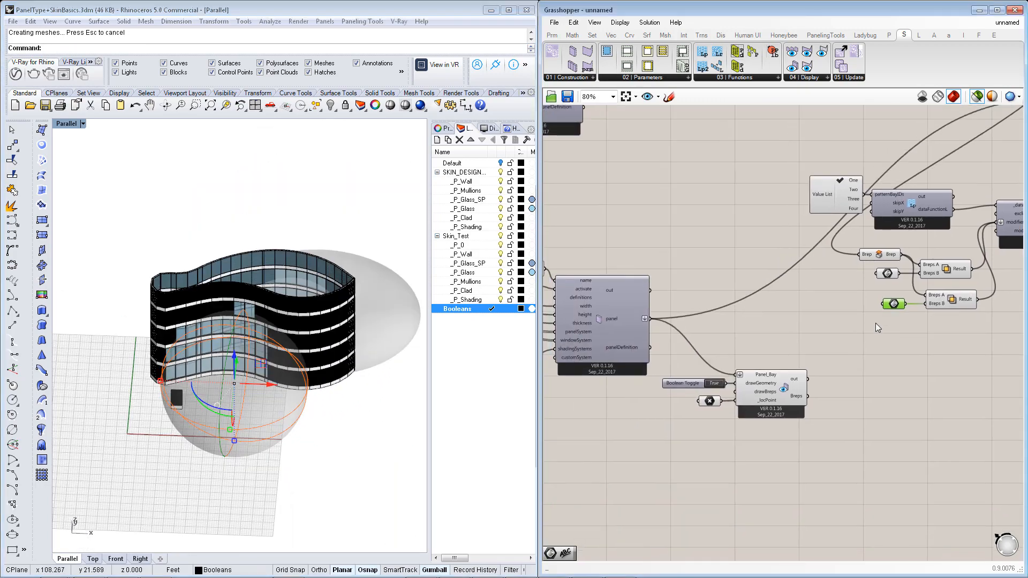
pyautogui.scroll(-3, 876, 323)
pyautogui.moveTo(802, 410); pyautogui.dragTo(819, 369, button='right')
pyautogui.scroll(3, 747, 305)
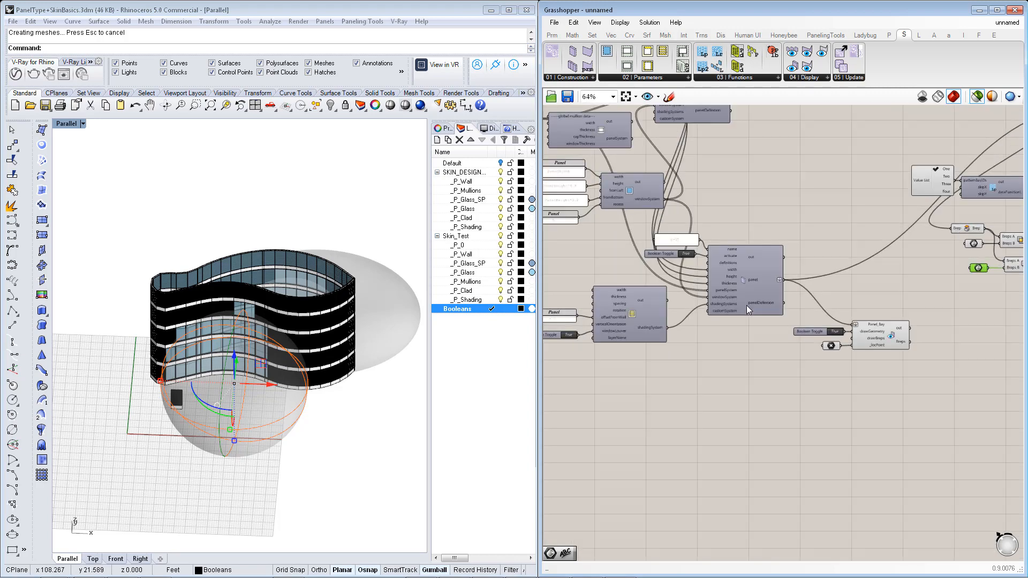
pyautogui.click(731, 266)
pyautogui.keyDown('shift'); pyautogui.click(645, 251); pyautogui.keyUp('shift')
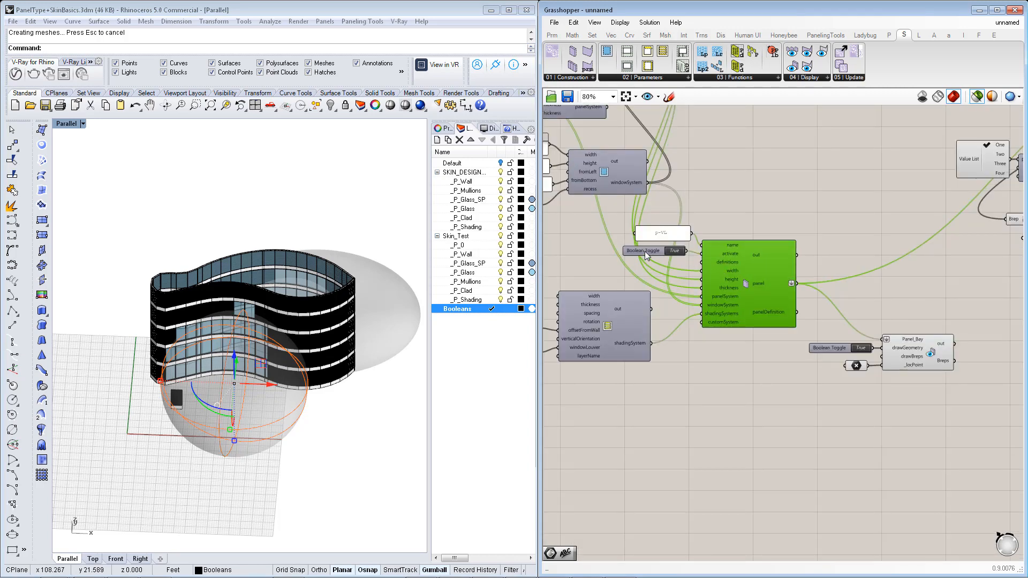
pyautogui.keyDown('shift'); pyautogui.click(662, 236); pyautogui.keyUp('shift')
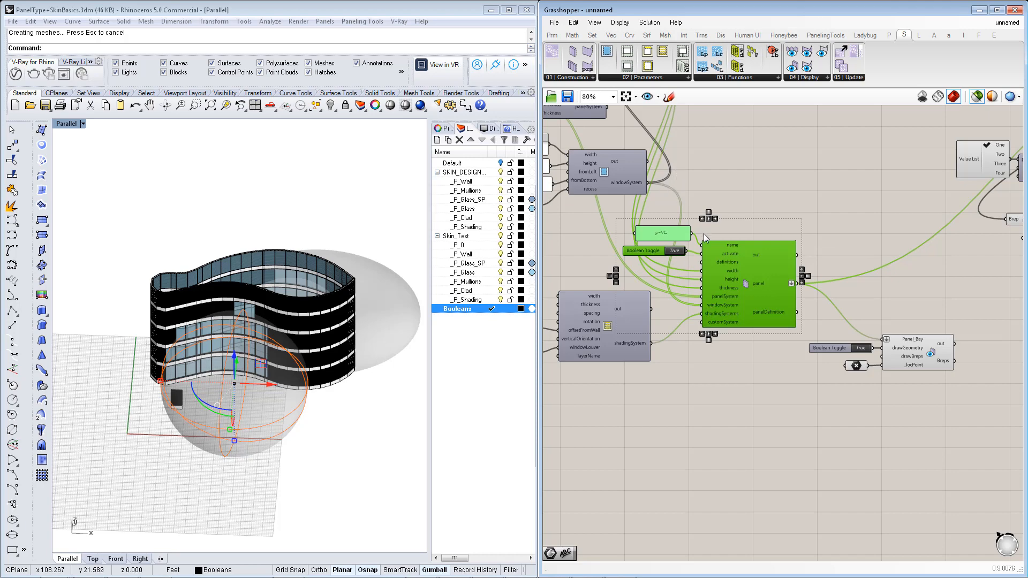
pyautogui.hotkey('ctrl', 'c')
pyautogui.hotkey('ctrl', 'v')
pyautogui.moveTo(731, 276); pyautogui.dragTo(757, 462)
pyautogui.moveTo(763, 470); pyautogui.dragTo(769, 413, button='right')
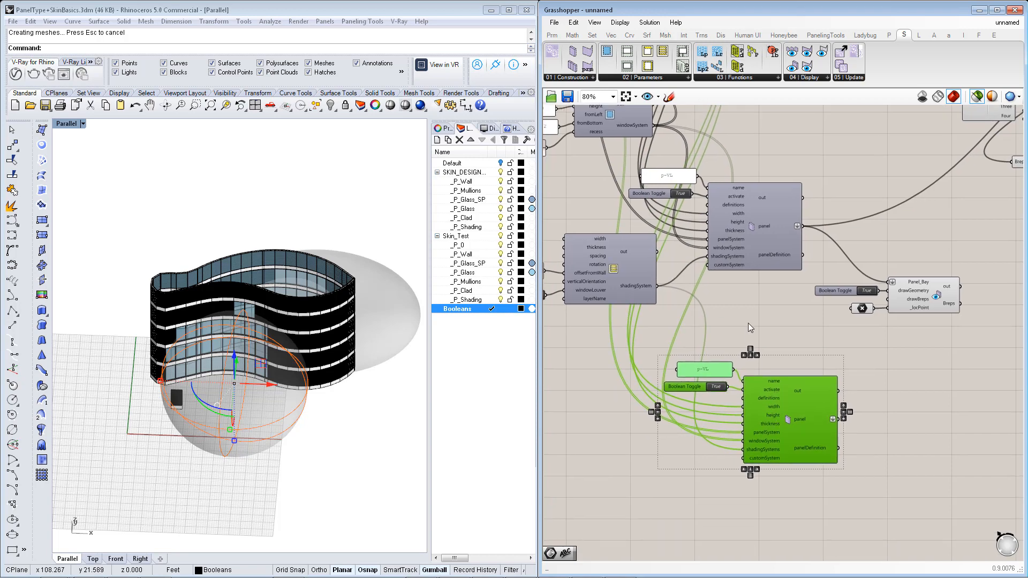
# Disconnect the shadingSystems, windowSystem and panelSystem inputs of the copied panel component
pyautogui.click(750, 328)
pyautogui.rightClick(749, 457)
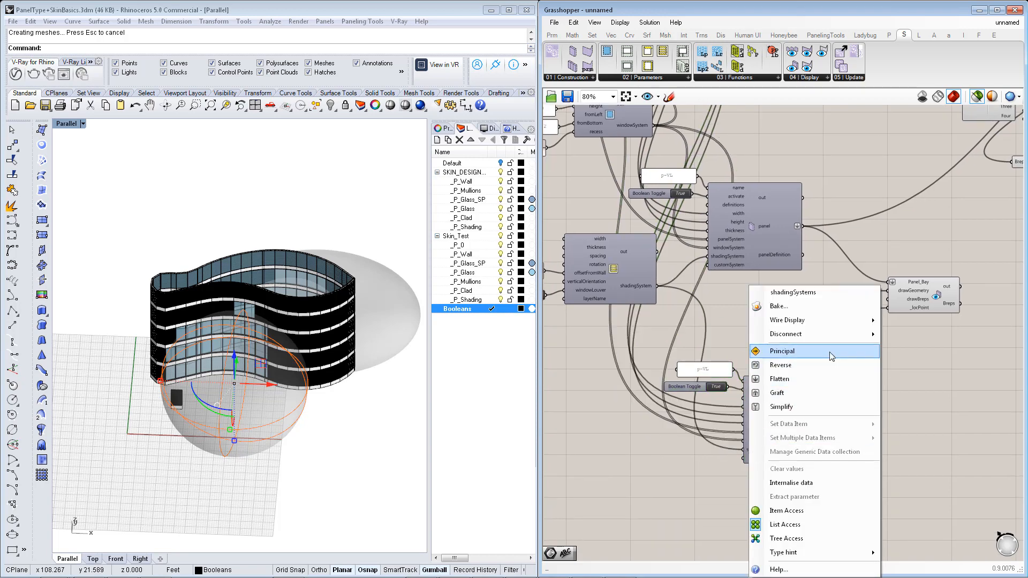
pyautogui.moveTo(867, 335)
pyautogui.click(903, 341)
pyautogui.scroll(3, 766, 436)
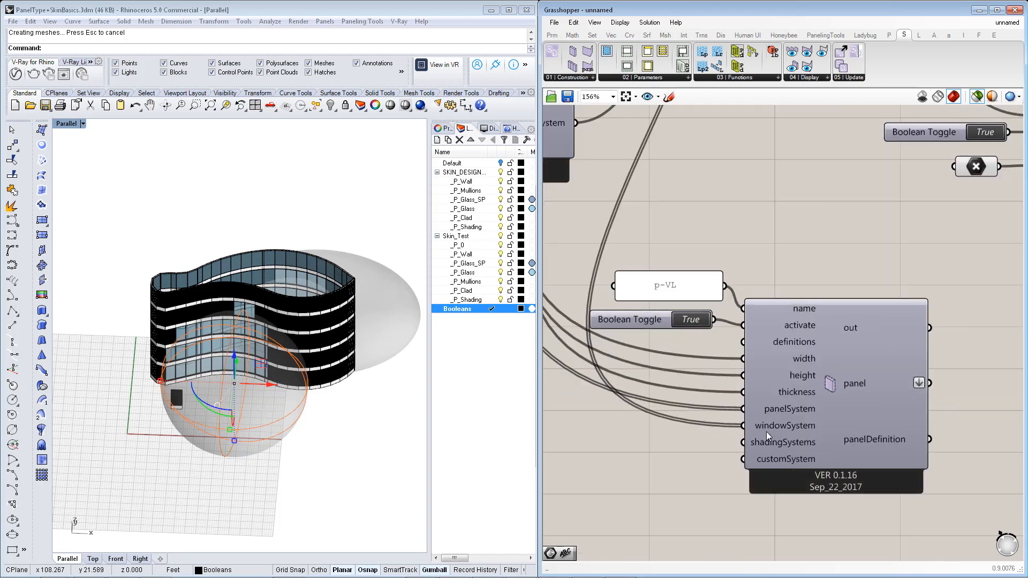
pyautogui.rightClick(771, 430)
pyautogui.moveTo(825, 336)
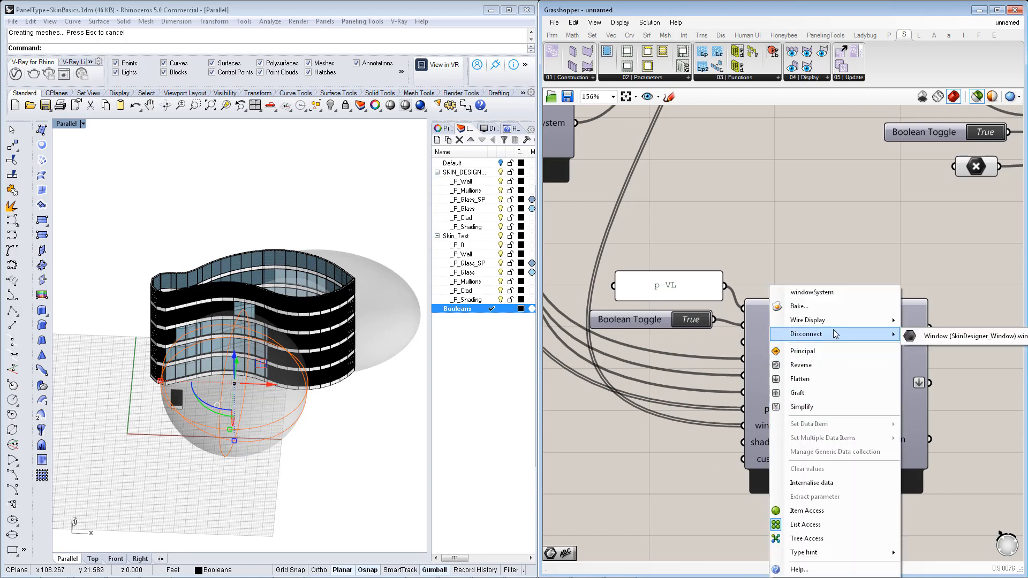
pyautogui.click(921, 336)
pyautogui.rightClick(779, 411)
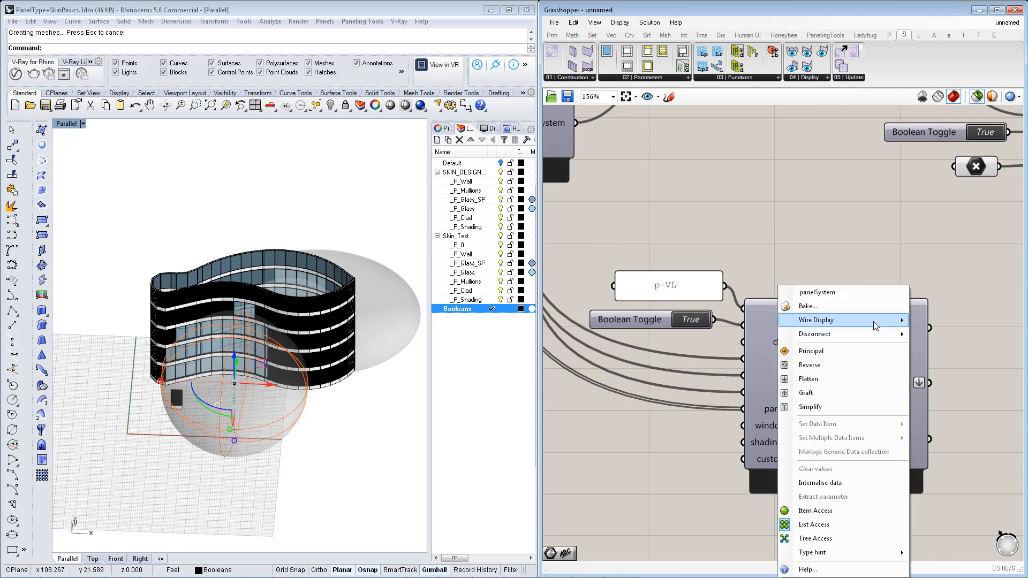
pyautogui.moveTo(876, 336)
pyautogui.click(938, 336)
# Disconnect the thickness, height and width inputs of the copied panel component
pyautogui.rightClick(779, 395)
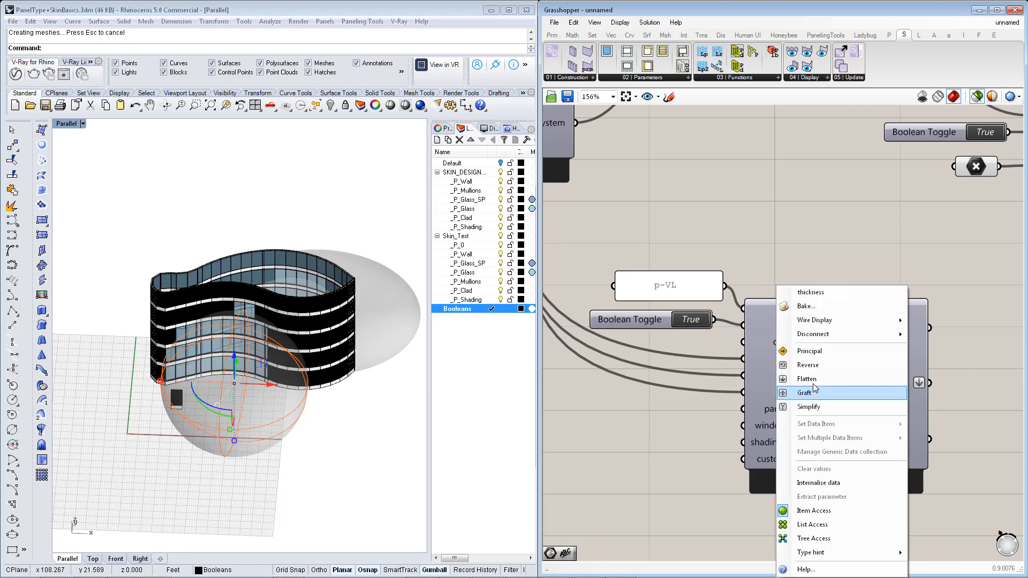
pyautogui.click(922, 336)
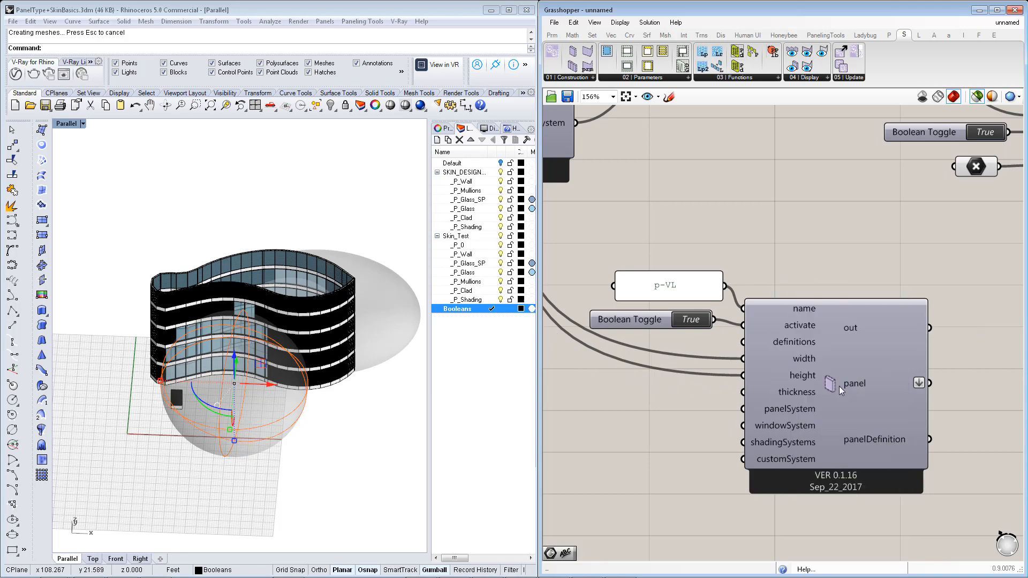
pyautogui.rightClick(798, 395)
pyautogui.click(775, 383)
pyautogui.rightClick(775, 384)
pyautogui.moveTo(853, 337)
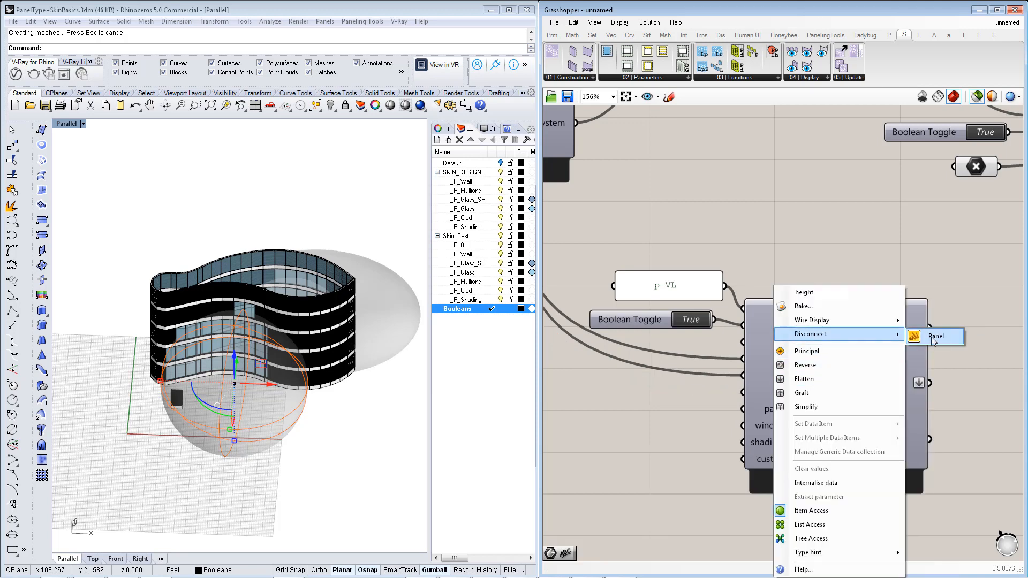
pyautogui.click(935, 338)
pyautogui.rightClick(790, 362)
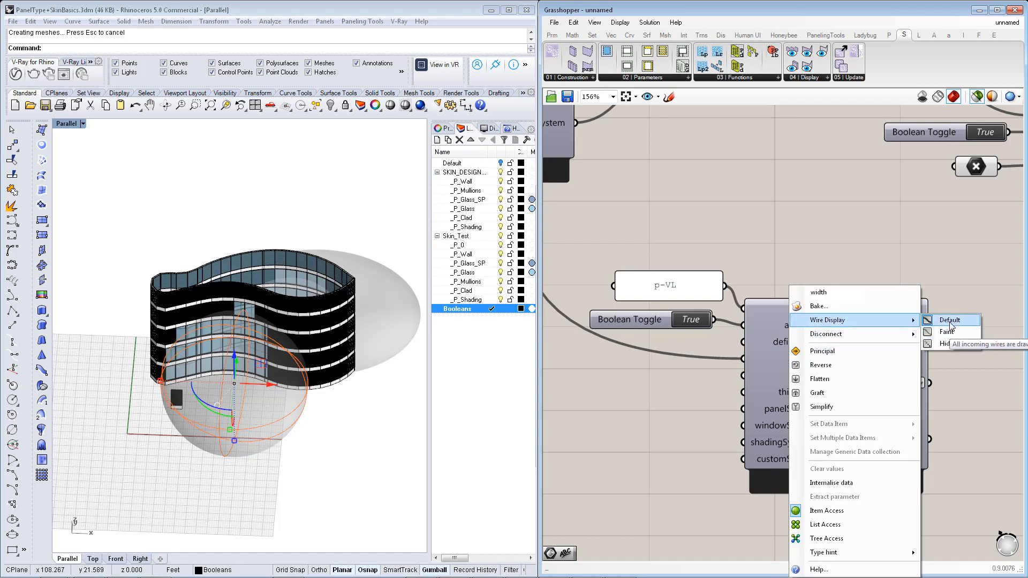
pyautogui.click(950, 321)
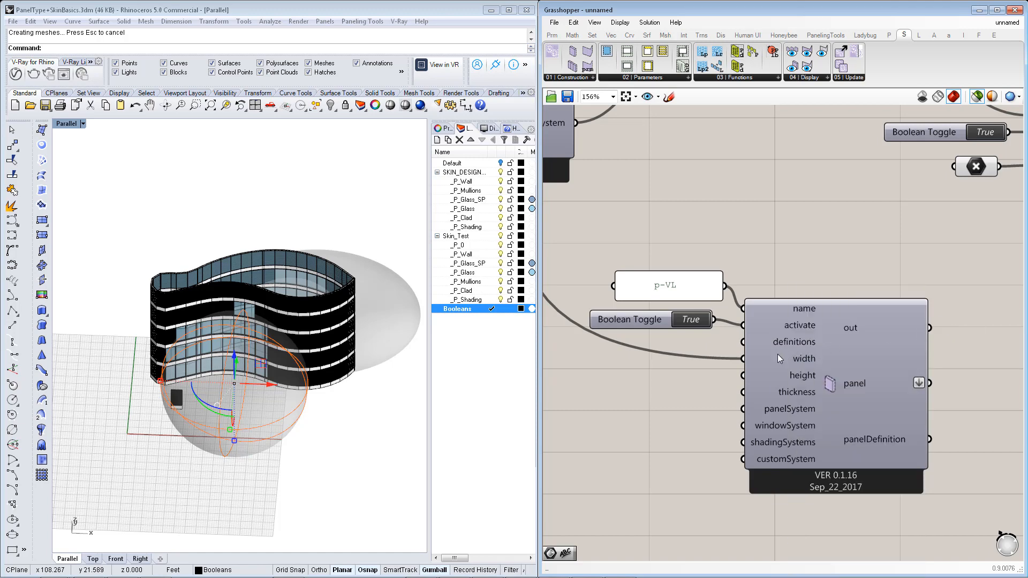
pyautogui.rightClick(780, 359)
pyautogui.moveTo(846, 333)
pyautogui.click(943, 342)
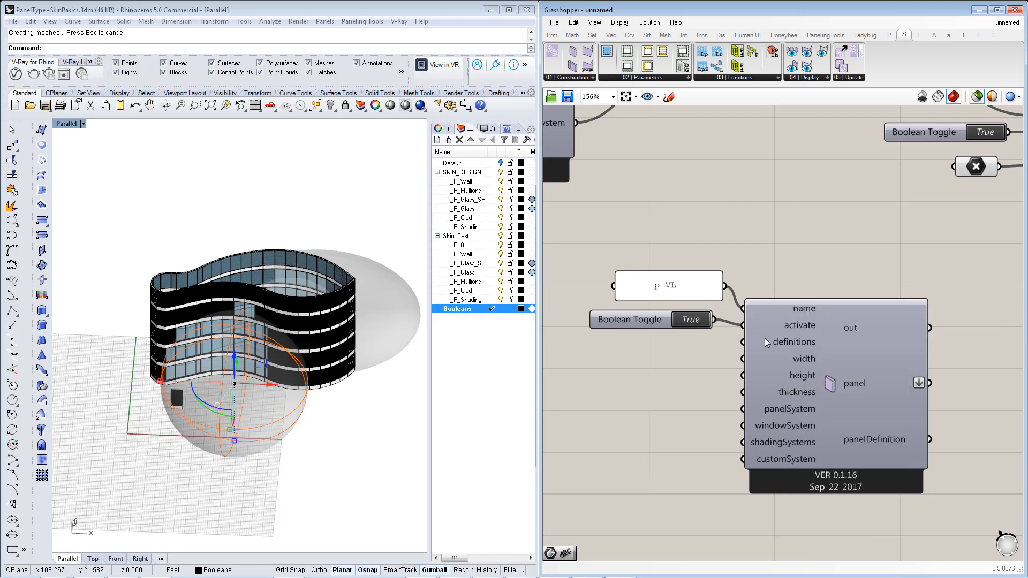
# Rename the copied panel type as p-Void and align its Boolean Toggle and panel component
pyautogui.doubleClick(712, 297)
pyautogui.click(638, 224)
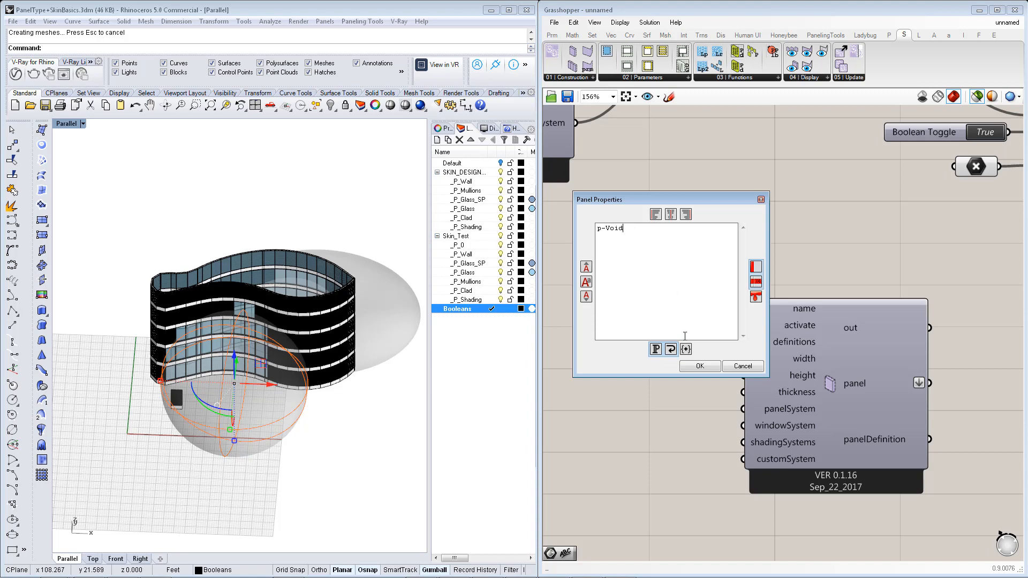
pyautogui.click(697, 368)
pyautogui.moveTo(642, 325); pyautogui.dragTo(656, 315)
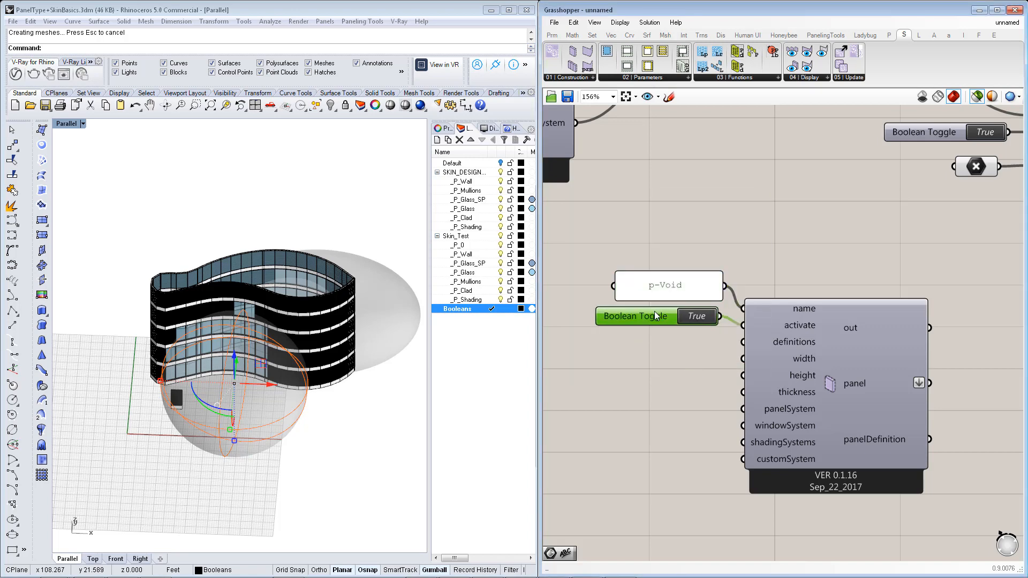
pyautogui.moveTo(821, 423); pyautogui.dragTo(822, 413)
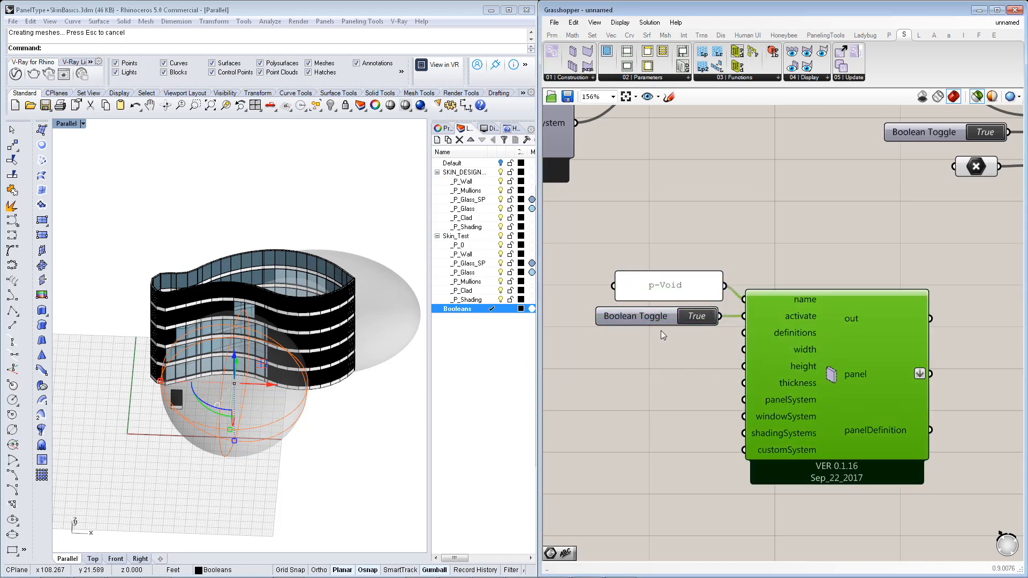
# Add a text panel containing HideAll() and fit it below the copied component's Boolean Toggle
pyautogui.doubleClick(626, 365)
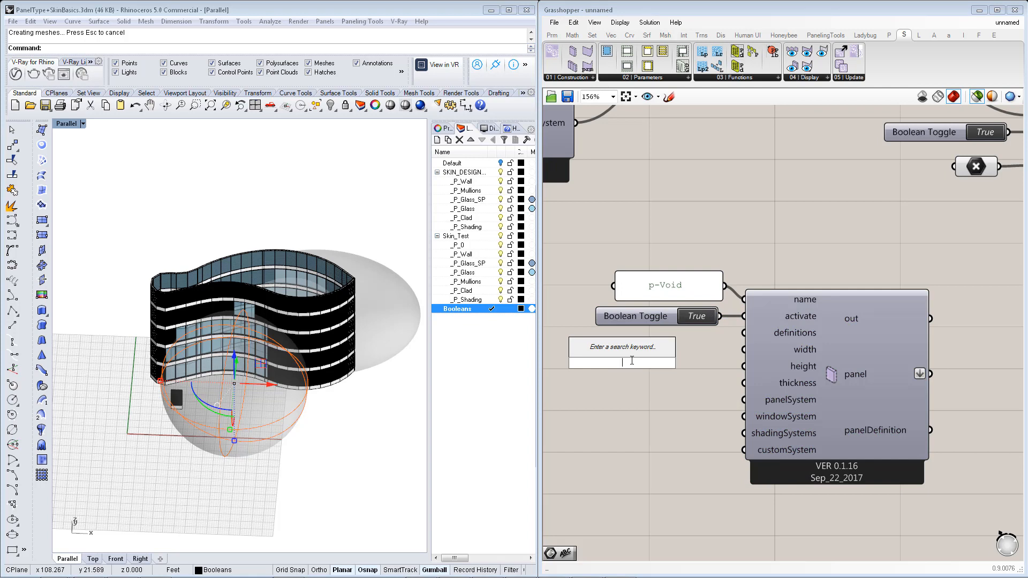
pyautogui.write('"HideAl')
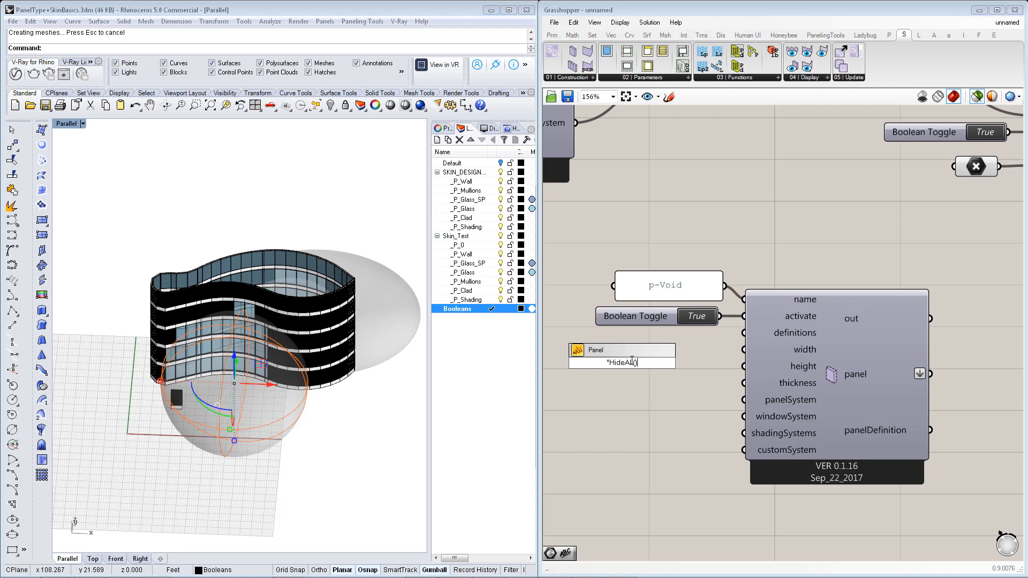
pyautogui.press('Return')
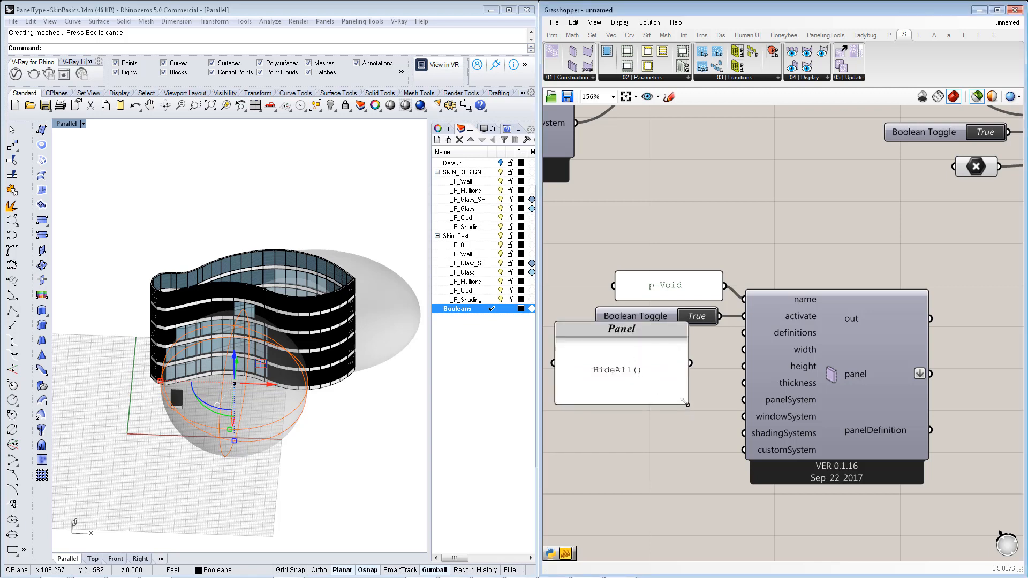
pyautogui.moveTo(684, 402); pyautogui.dragTo(680, 344)
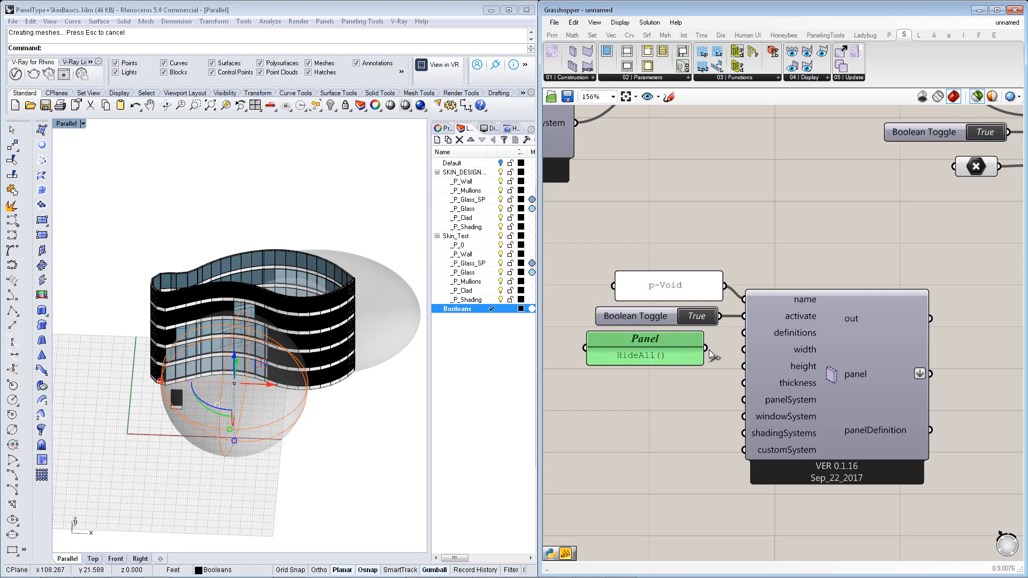
pyautogui.moveTo(709, 350)
pyautogui.mouseDown()
pyautogui.moveTo(751, 331)
pyautogui.moveTo(705, 352)
pyautogui.mouseUp()
# Feed the p-Void component's panel output into the preview component's Panel_Bay input and examine the panel previewed in the model
pyautogui.moveTo(875, 370); pyautogui.dragTo(787, 420, button='right')
pyautogui.moveTo(843, 426); pyautogui.dragTo(939, 167)
pyautogui.moveTo(183, 465); pyautogui.dragTo(210, 423, button='right')
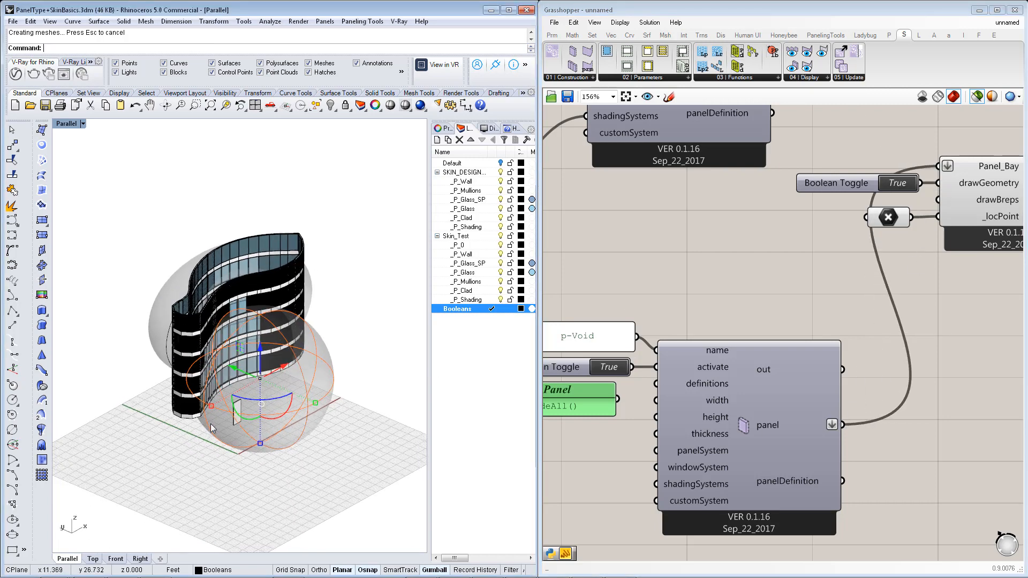
pyautogui.scroll(12, 210, 423)
# Connect the HideAll() text panel to the p-Void component's definitions input
pyautogui.moveTo(641, 416); pyautogui.dragTo(751, 392, button='right')
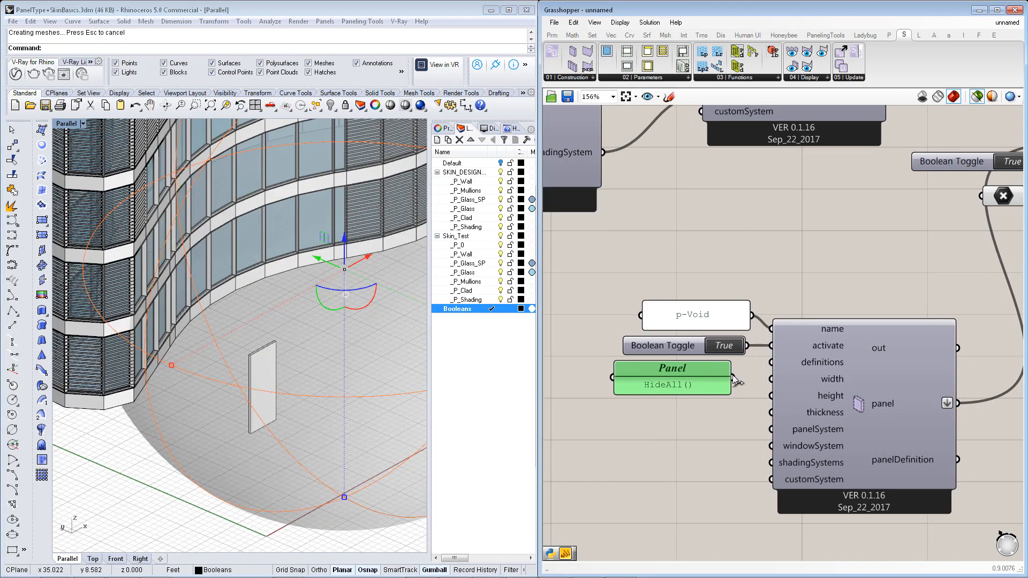
pyautogui.moveTo(733, 379); pyautogui.dragTo(773, 364)
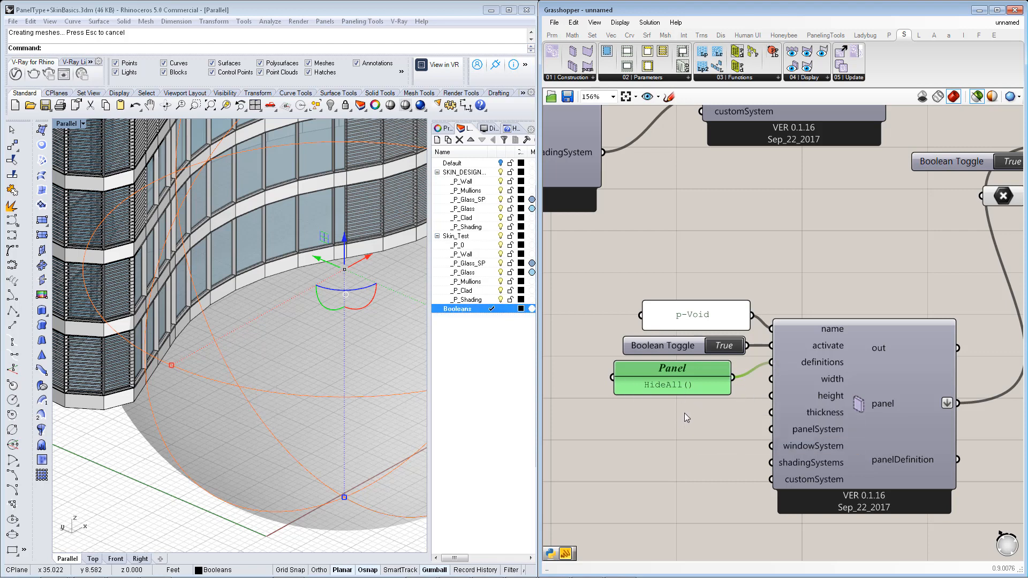
pyautogui.moveTo(684, 413); pyautogui.dragTo(669, 406, button='right')
pyautogui.scroll(-4, 836, 374)
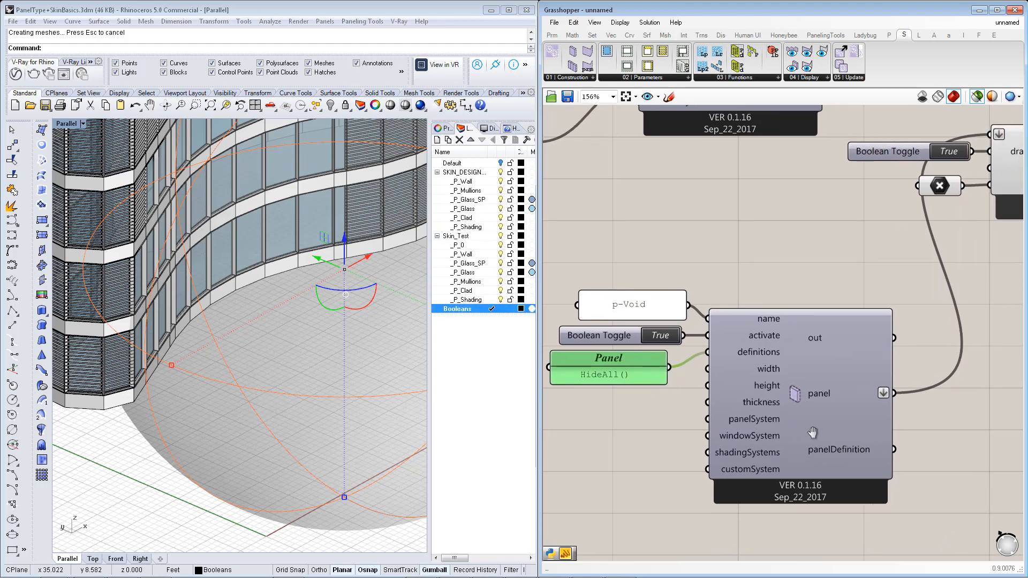
# Set the Boolean Toggle on the skin generator's _activate input to False
pyautogui.moveTo(830, 418); pyautogui.dragTo(809, 448, button='right')
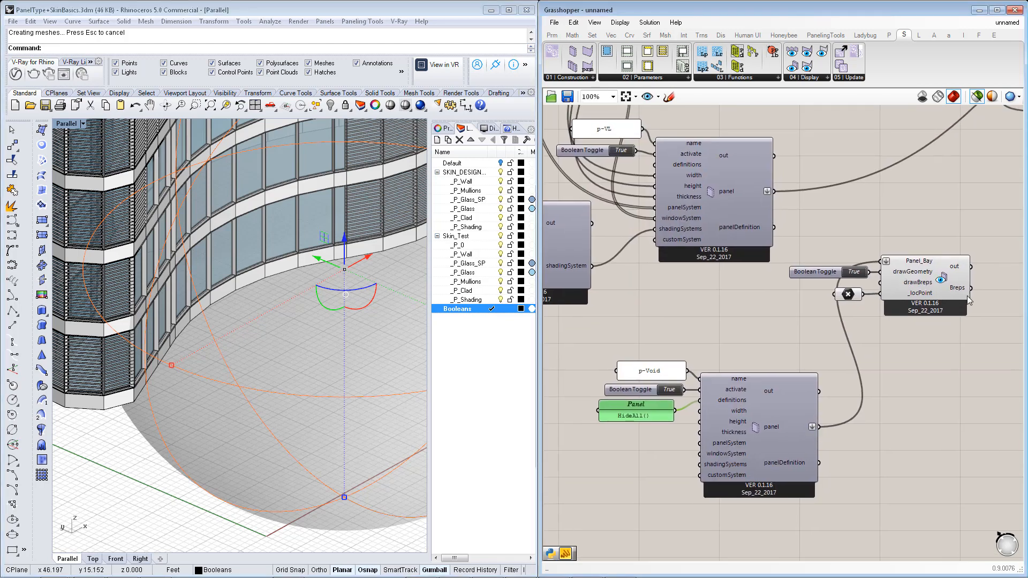
pyautogui.moveTo(901, 411); pyautogui.dragTo(801, 418, button='right')
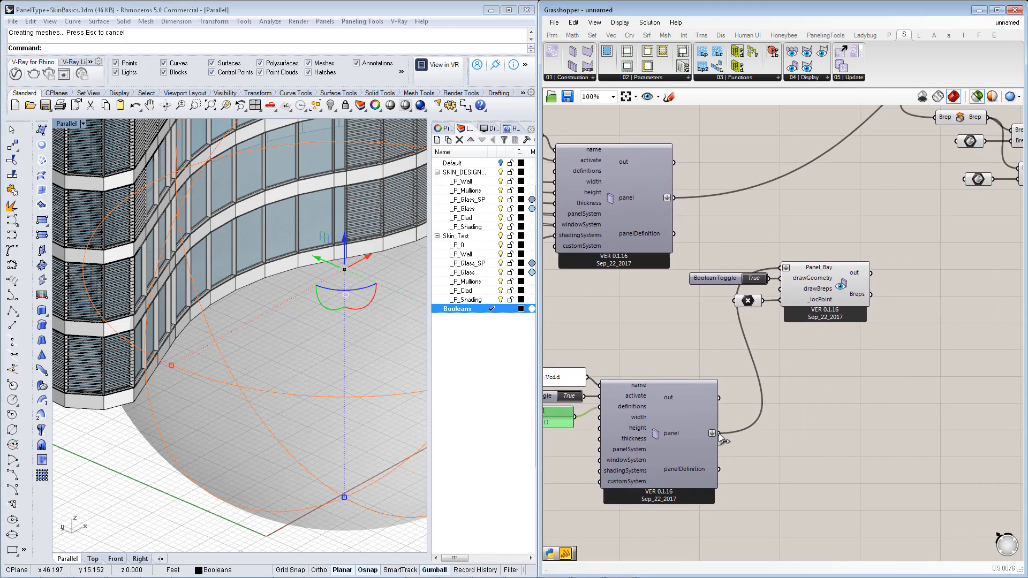
pyautogui.moveTo(719, 433); pyautogui.dragTo(954, 269)
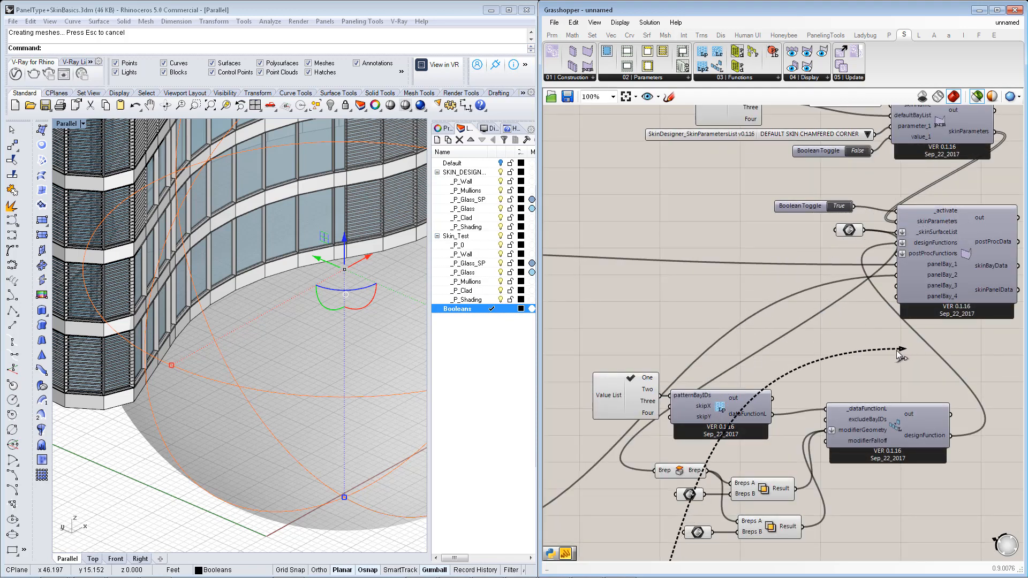
pyautogui.doubleClick(841, 210)
# Connect the p-Void component's panel output to the skin generator's panelBay_3 input
pyautogui.scroll(-4, 838, 208)
pyautogui.moveTo(693, 449); pyautogui.dragTo(705, 420, button='right')
pyautogui.scroll(3, 704, 419)
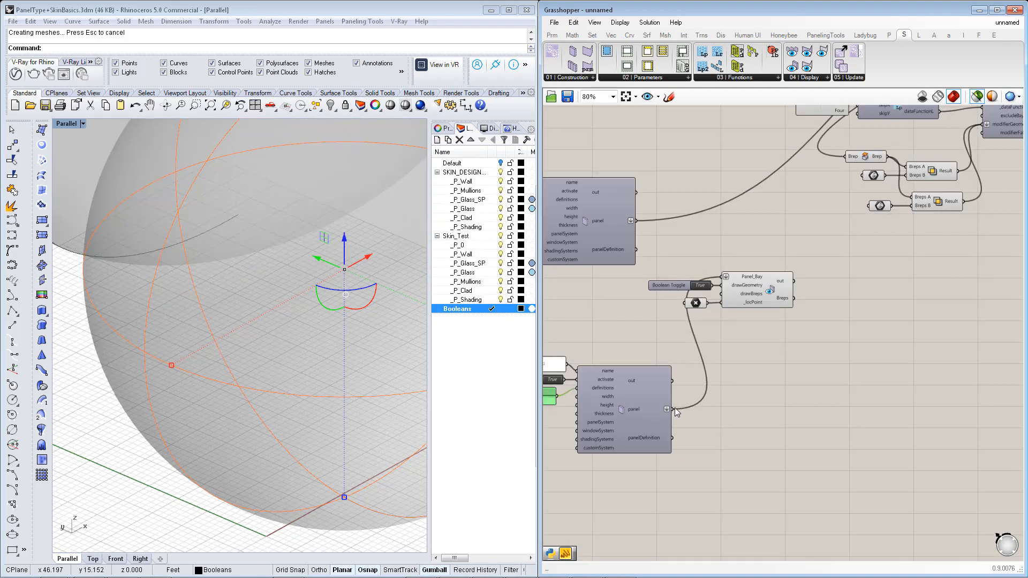
pyautogui.moveTo(674, 409); pyautogui.dragTo(933, 140)
pyautogui.scroll(-2, 750, 343)
pyautogui.scroll(3, 845, 230)
pyautogui.scroll(-1, 844, 444)
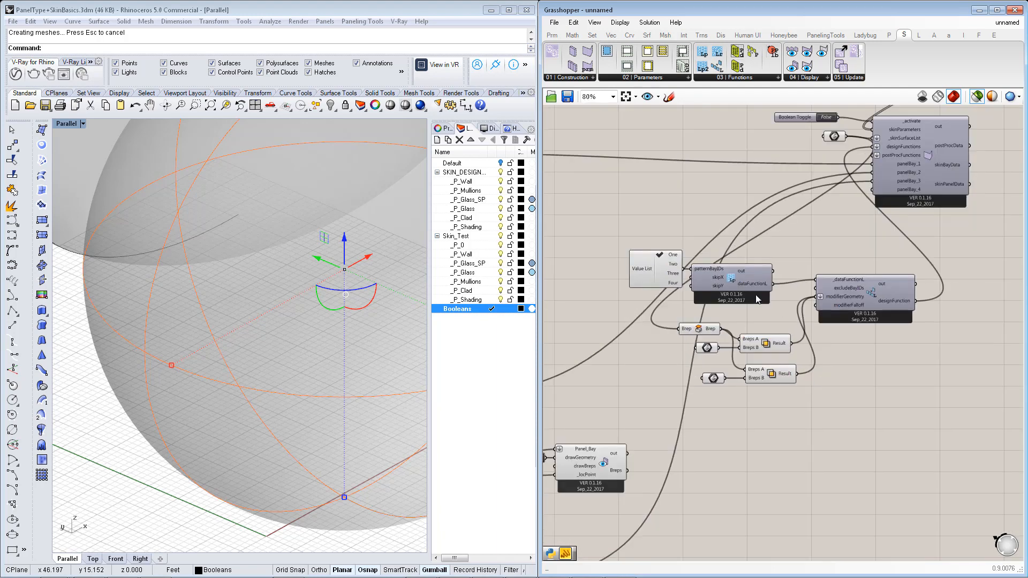
# Duplicate the bay ID value list, the pattern component it feeds and the design function component together
pyautogui.click(840, 306)
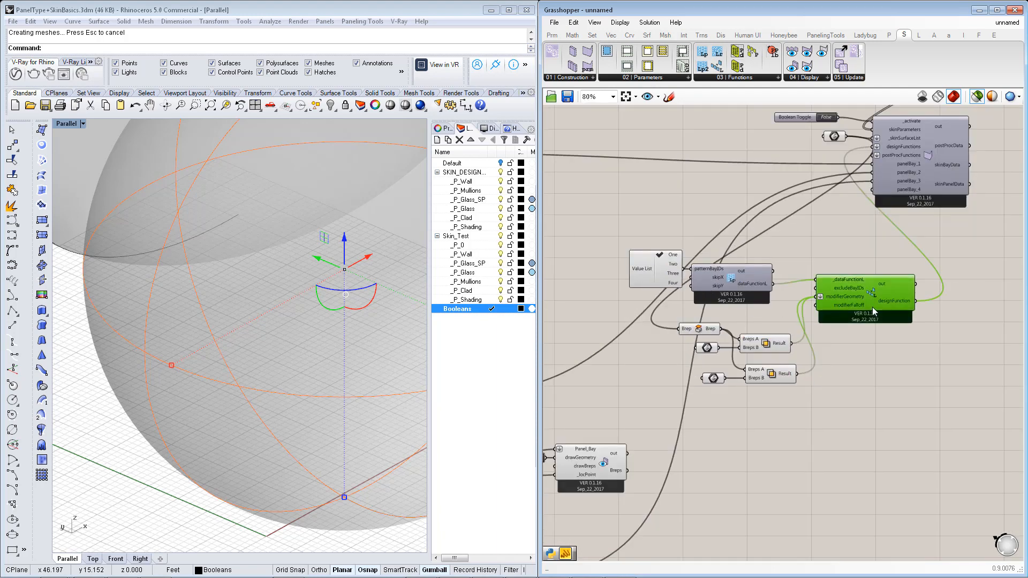
pyautogui.moveTo(743, 283); pyautogui.dragTo(751, 282, button='right')
pyautogui.keyDown('shift'); pyautogui.click(751, 283); pyautogui.keyUp('shift')
pyautogui.click(667, 275)
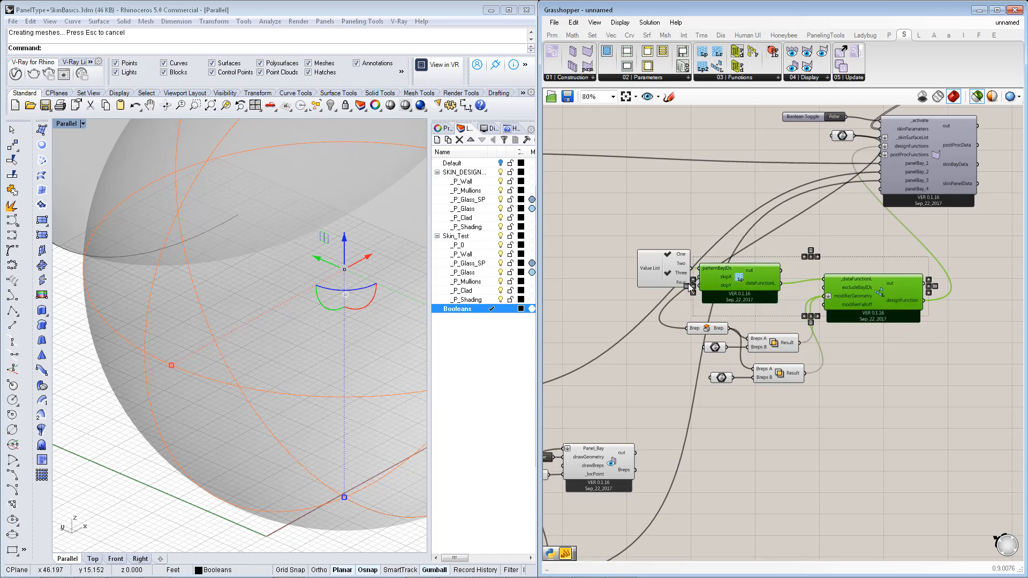
pyautogui.keyDown('shift'); pyautogui.click(649, 274); pyautogui.keyUp('shift')
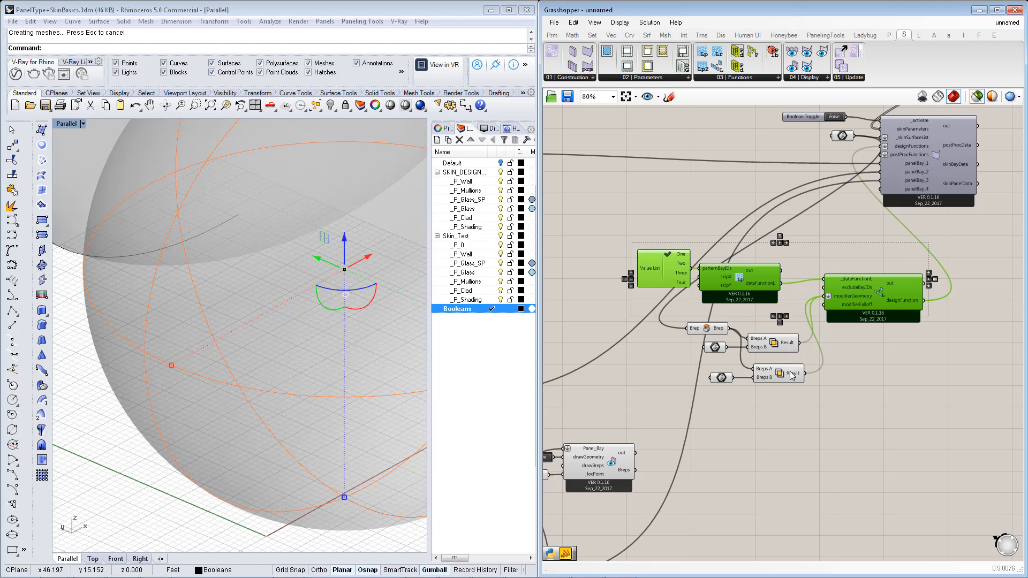
pyautogui.hotkey('ctrl', 'c')
pyautogui.hotkey('ctrl', 'v')
# Place the copied design function, pattern component and value list in a row below the solid intersection components
pyautogui.click(836, 343)
pyautogui.moveTo(872, 298); pyautogui.dragTo(882, 396)
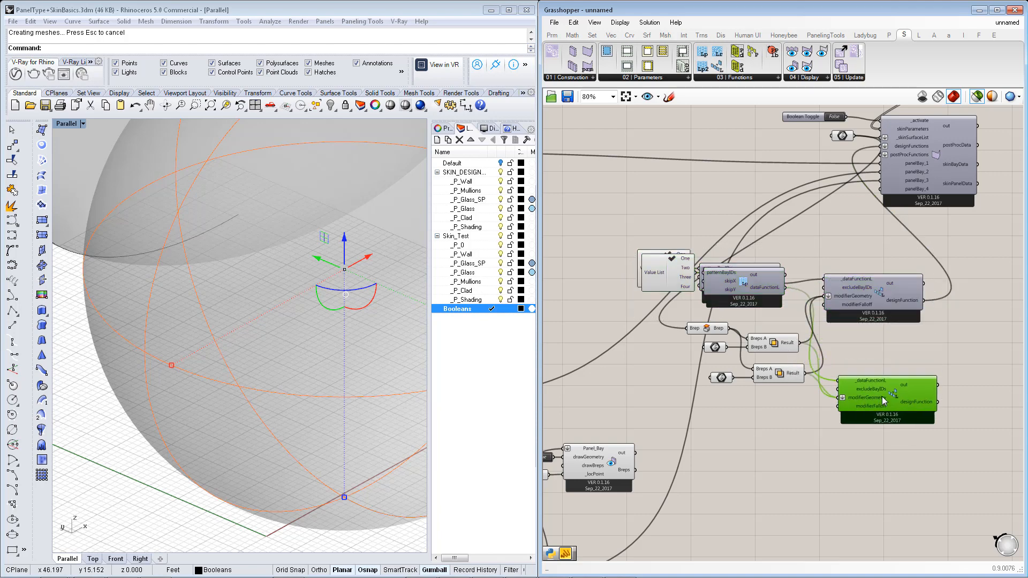
pyautogui.moveTo(761, 291); pyautogui.dragTo(794, 407)
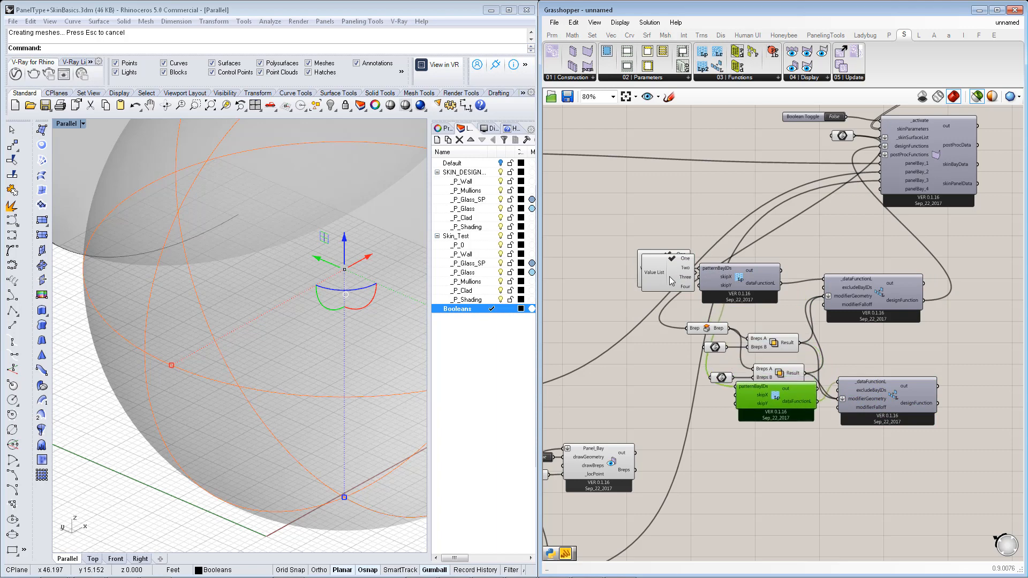
pyautogui.moveTo(659, 274); pyautogui.dragTo(689, 399)
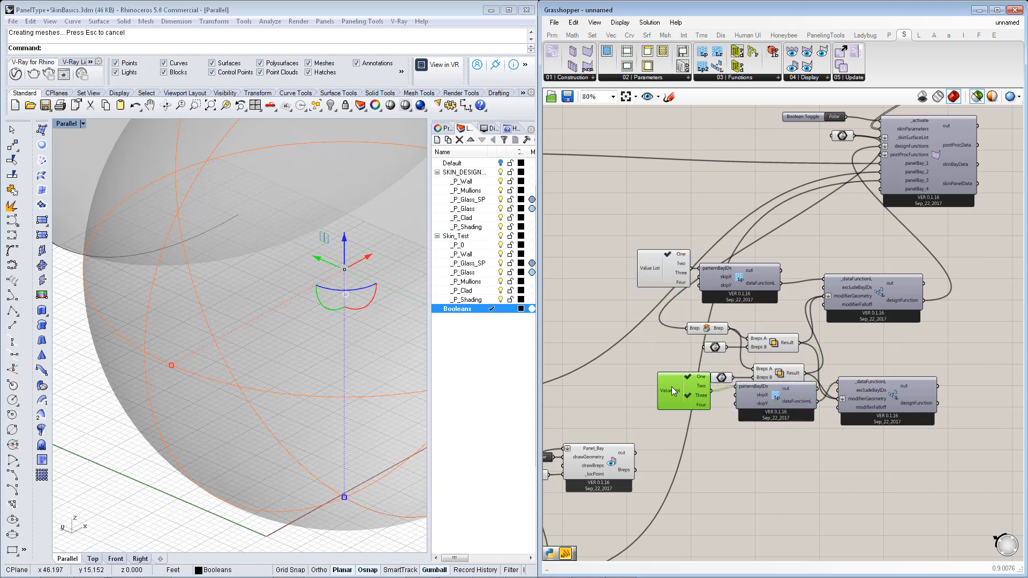
# Select only Three in the copied value list and shift it and its pattern component down, clear of the lower intersection
pyautogui.scroll(3, 689, 399)
pyautogui.click(692, 368)
pyautogui.moveTo(717, 421); pyautogui.dragTo(686, 412, button='right')
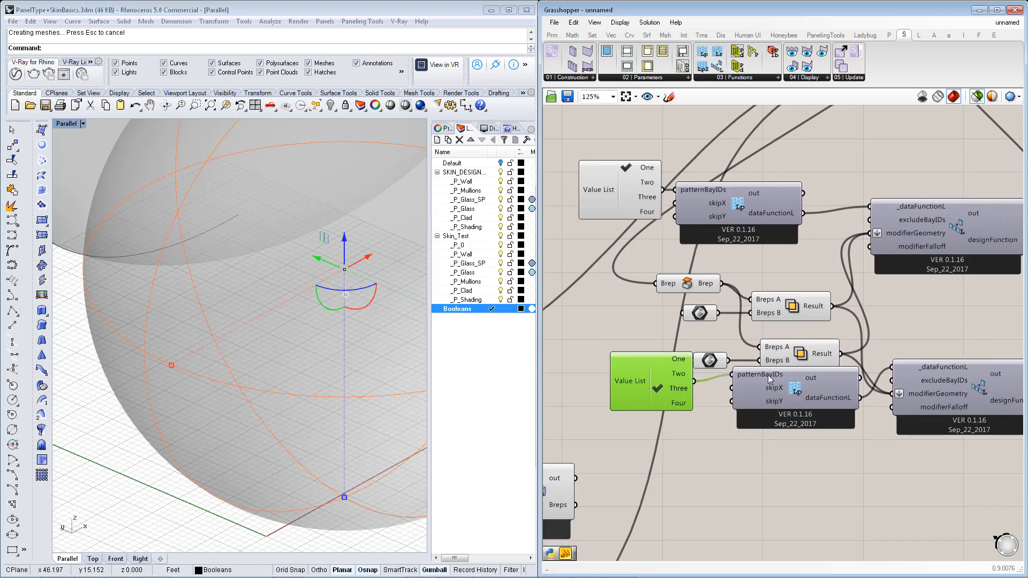
pyautogui.moveTo(774, 378); pyautogui.dragTo(774, 388)
pyautogui.click(632, 378)
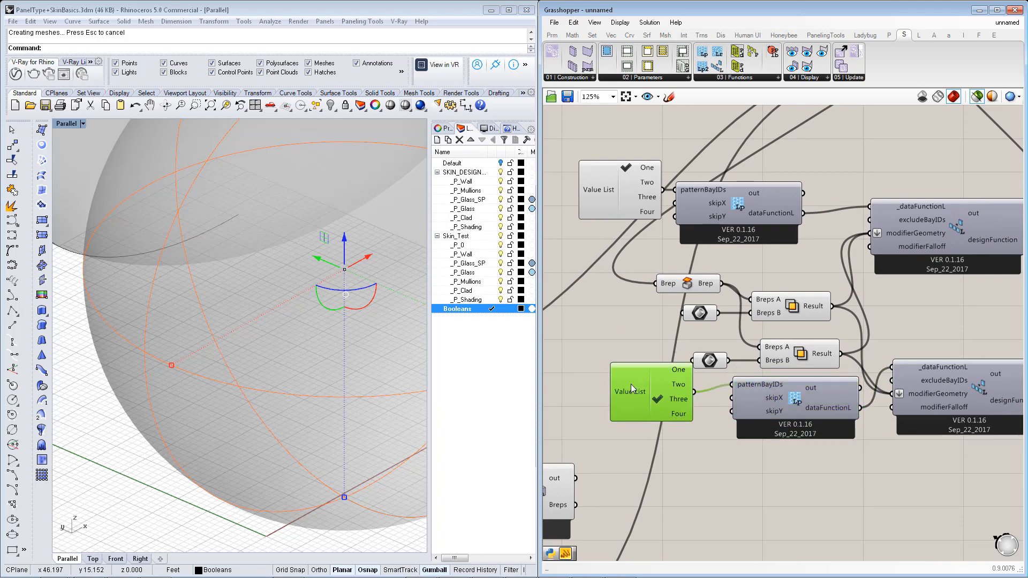
# Disconnect the lower solid intersection from the original design function's modifierGeometry input
pyautogui.moveTo(880, 221); pyautogui.dragTo(844, 214, button='right')
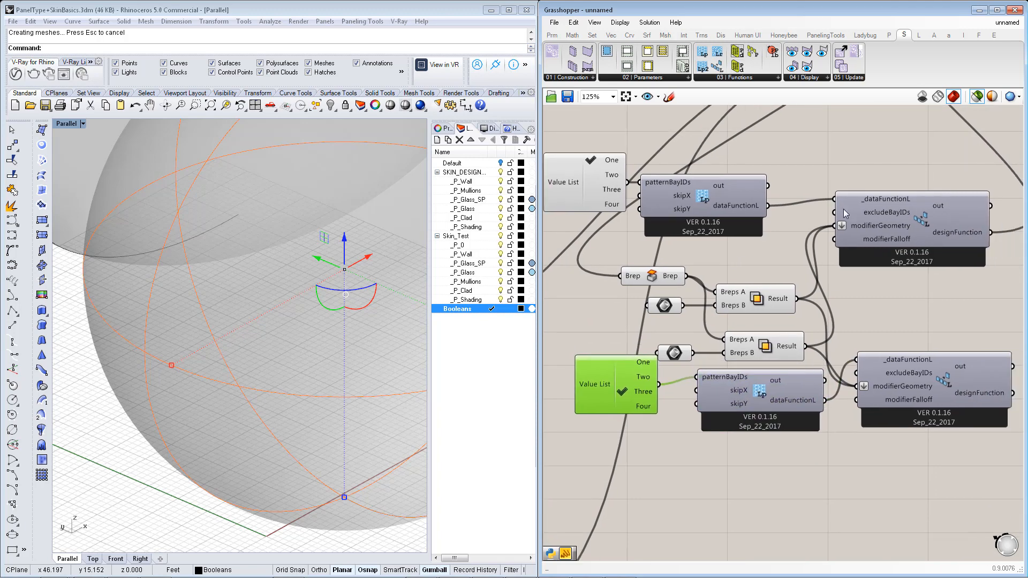
pyautogui.rightClick(861, 230)
pyautogui.moveTo(926, 282)
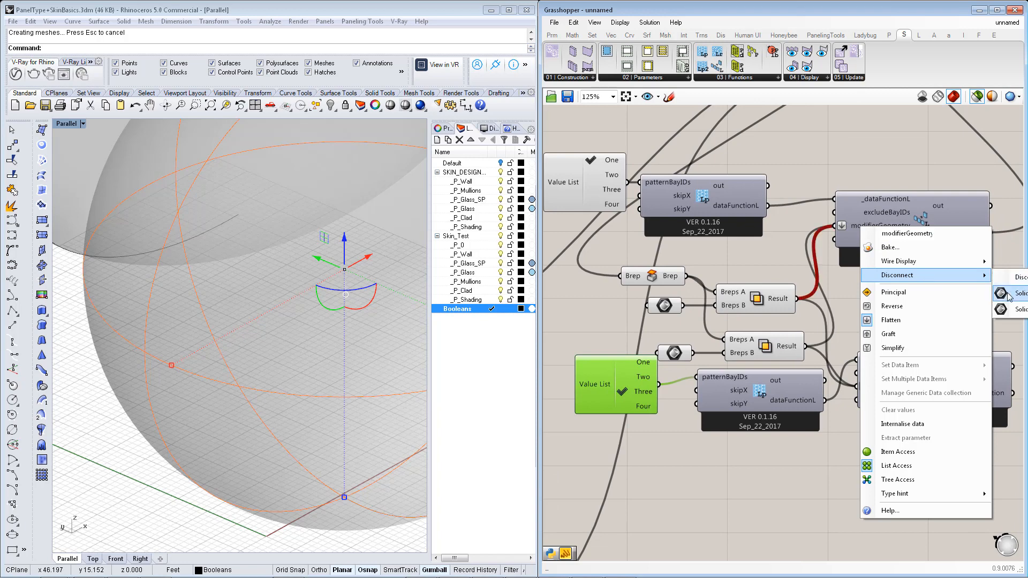
pyautogui.click(1012, 311)
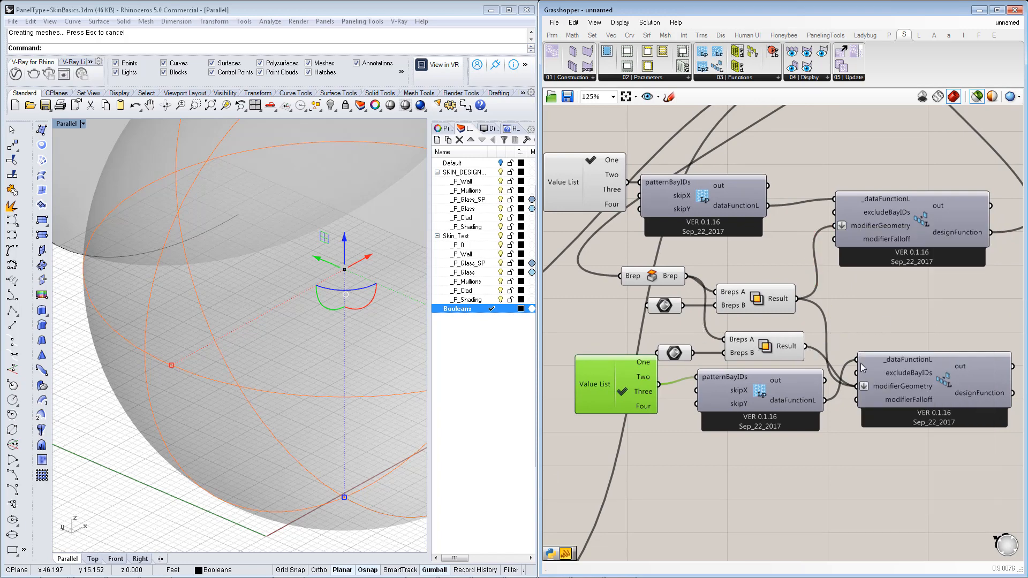
# Disconnect the upper solid intersection from the copied design function's modifierGeometry input
pyautogui.rightClick(884, 387)
pyautogui.moveTo(931, 335)
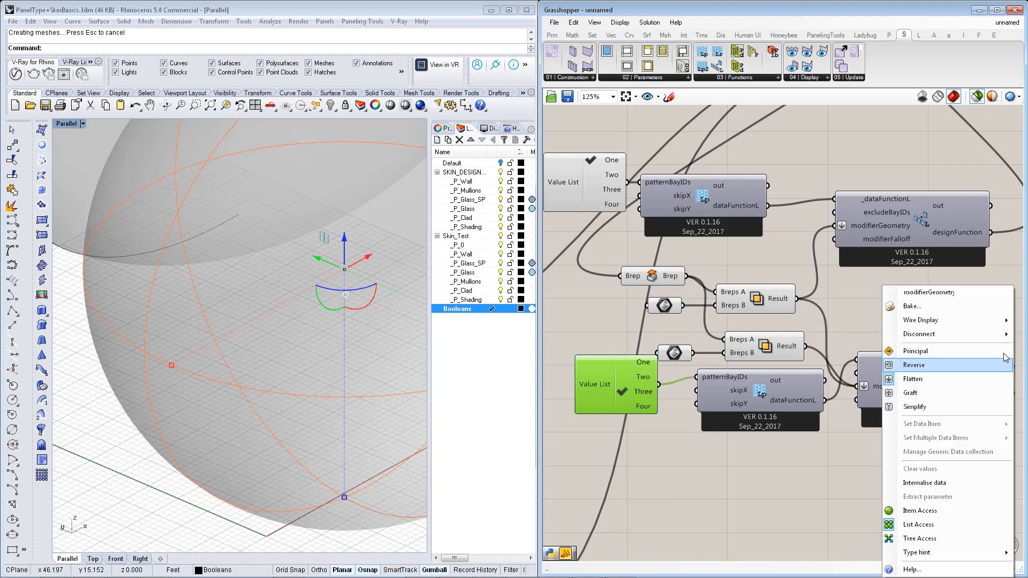
pyautogui.moveTo(1005, 334)
pyautogui.click(1022, 353)
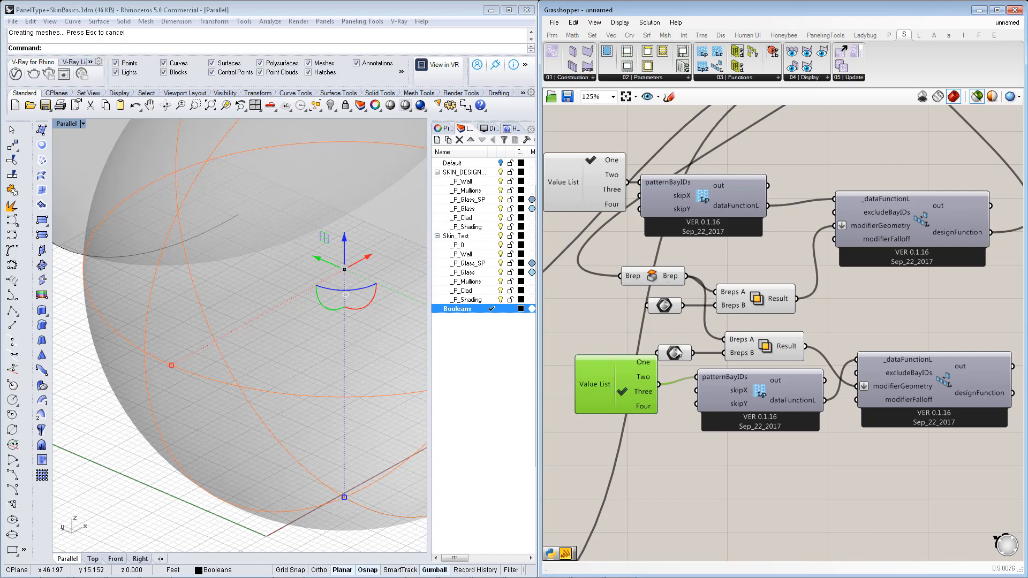
# Move the Brep parameter, the upper solid intersection and its sphere parameter up beside the original pattern component
pyautogui.moveTo(677, 352); pyautogui.dragTo(682, 353)
pyautogui.moveTo(276, 301); pyautogui.dragTo(289, 317, button='right')
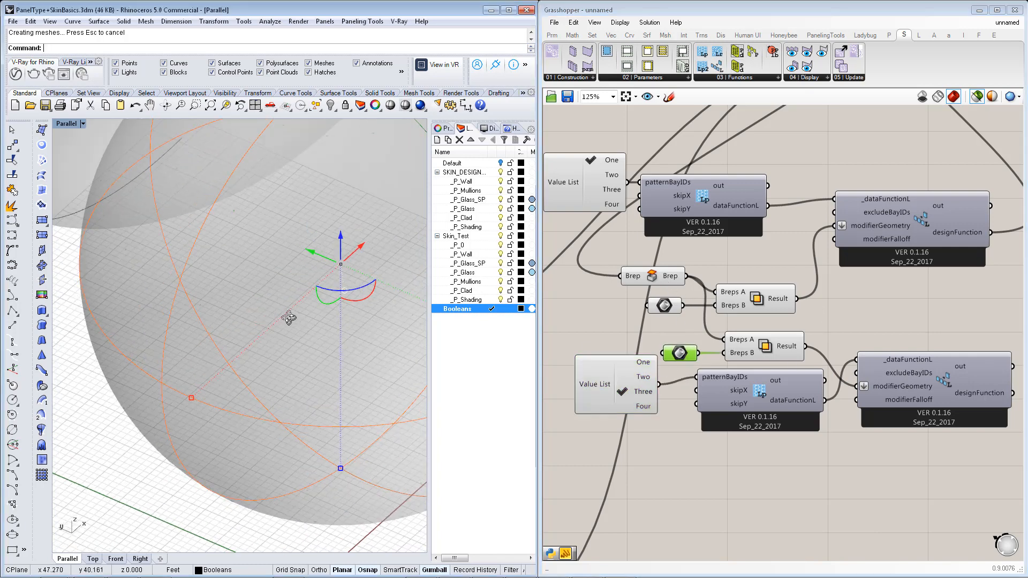
pyautogui.scroll(-8, 288, 318)
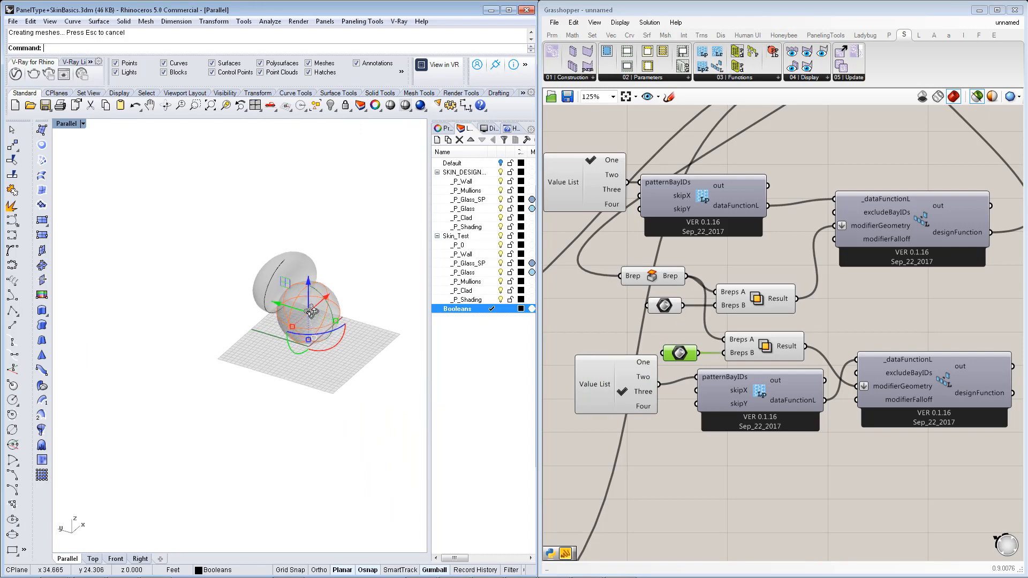
pyautogui.scroll(3, 311, 311)
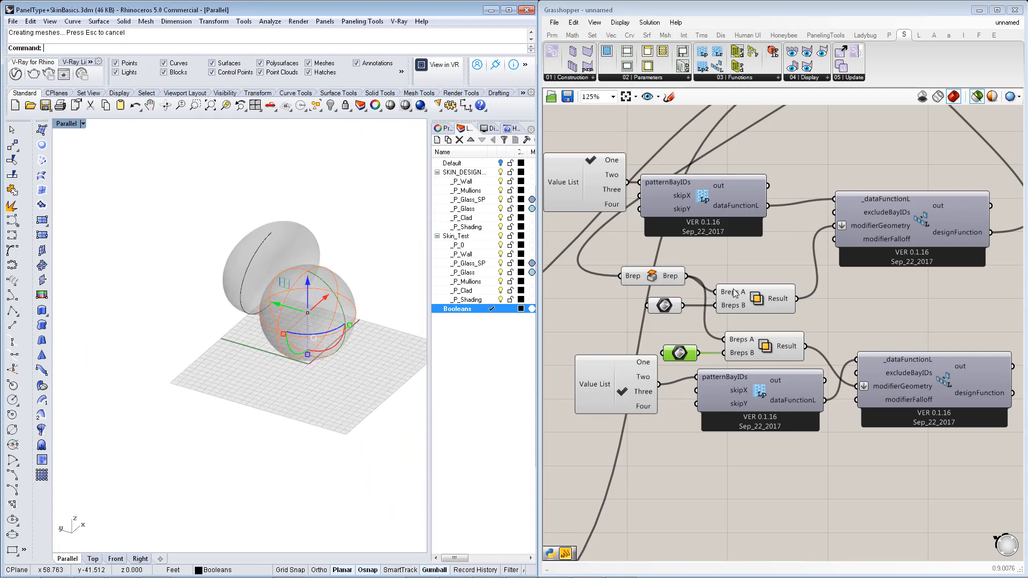
pyautogui.click(731, 195)
pyautogui.moveTo(662, 280); pyautogui.dragTo(655, 252)
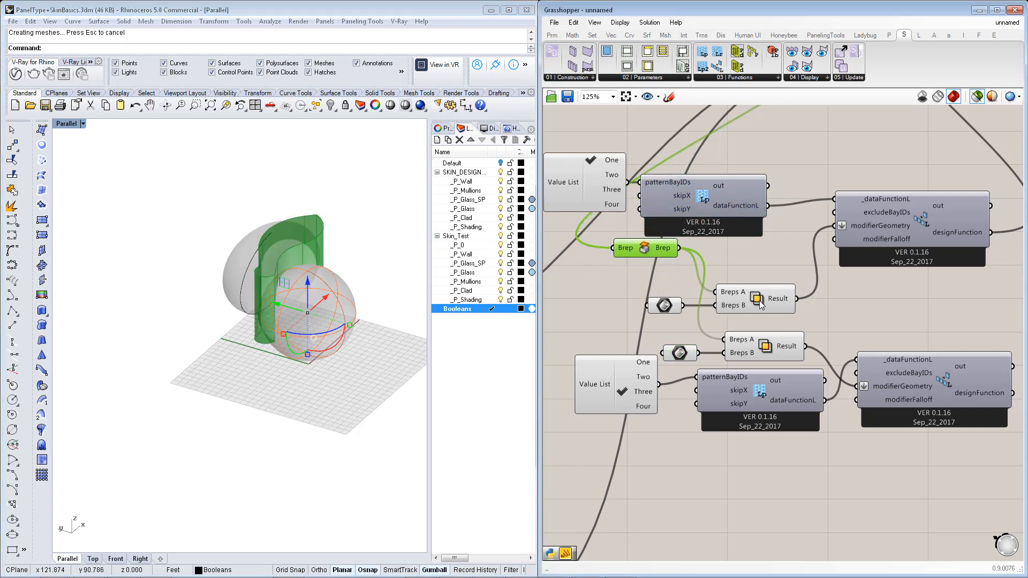
pyautogui.moveTo(761, 303); pyautogui.dragTo(757, 267)
pyautogui.moveTo(664, 313); pyautogui.dragTo(665, 280)
pyautogui.moveTo(653, 256); pyautogui.dragTo(670, 275, button='right')
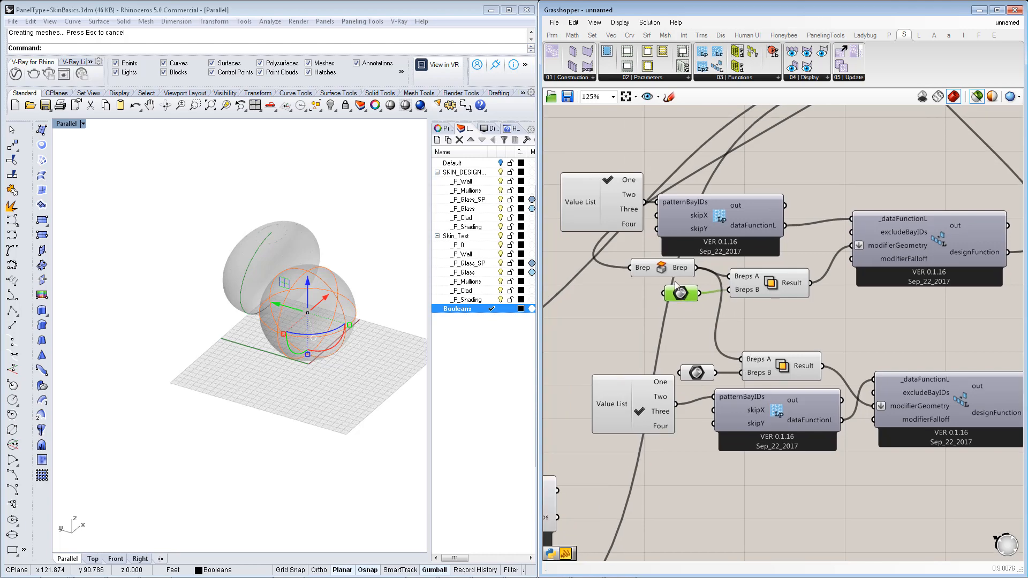
# Move the Brep parameter further out ahead of the two solid intersections it feeds
pyautogui.click(658, 271)
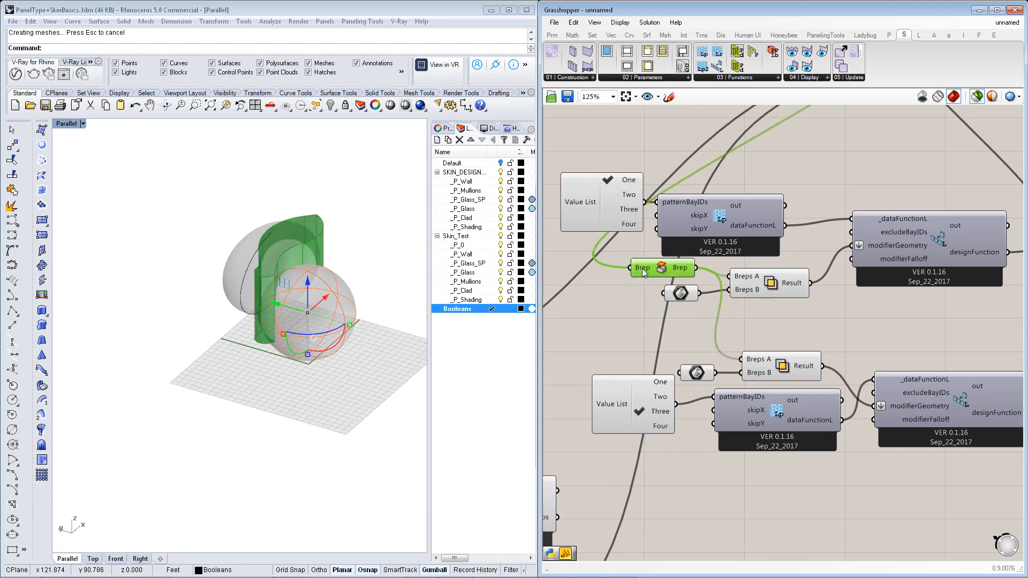
pyautogui.moveTo(717, 340); pyautogui.dragTo(683, 335, button='right')
pyautogui.moveTo(748, 355)
pyautogui.mouseDown(button='right')
pyautogui.moveTo(723, 360)
pyautogui.moveTo(742, 360)
pyautogui.mouseUp(button='right')
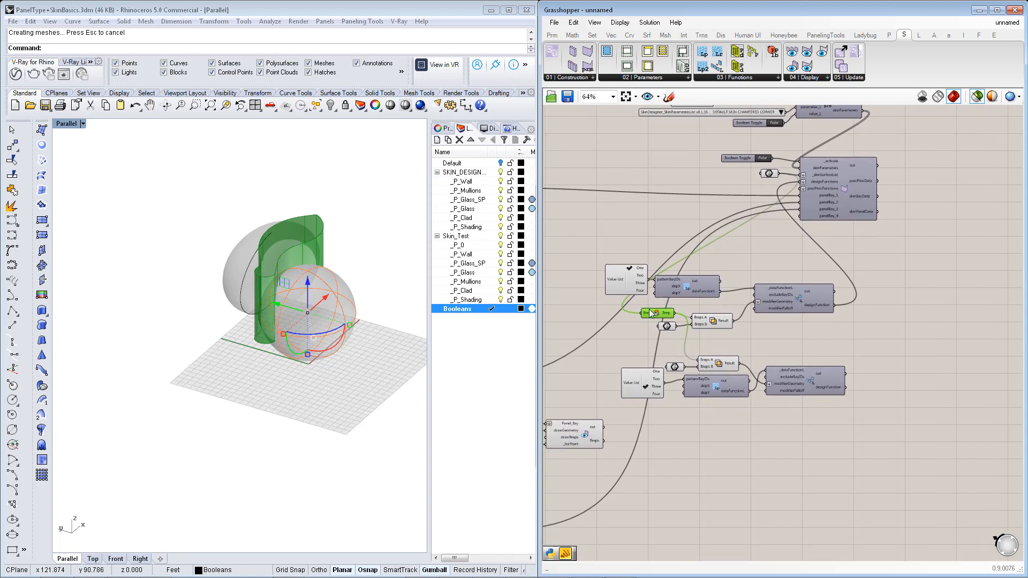
pyautogui.moveTo(650, 314); pyautogui.dragTo(608, 319)
pyautogui.moveTo(821, 344); pyautogui.dragTo(826, 341, button='right')
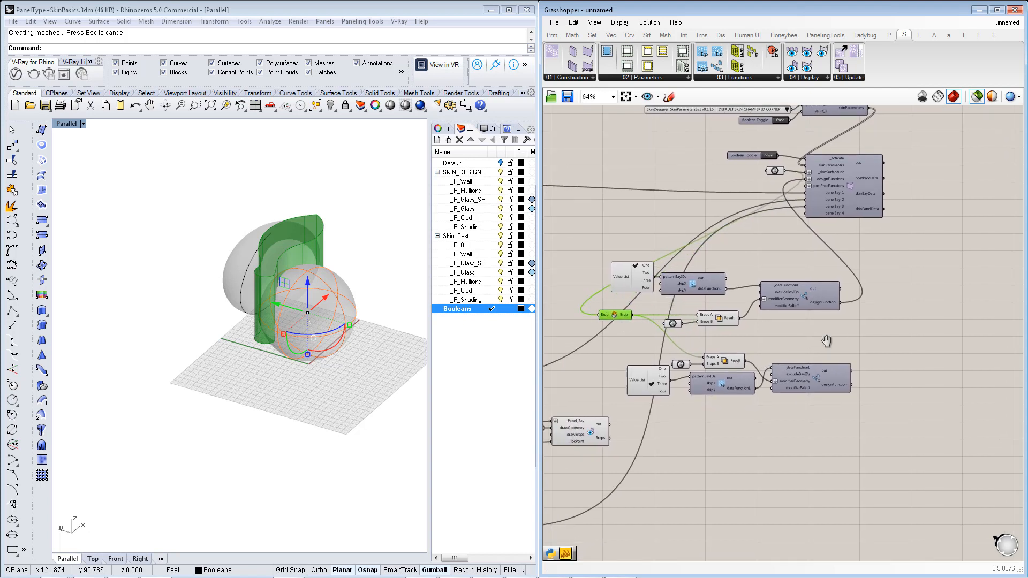
# Add the copied component's designFunction output to the skin generator's designFunctions input alongside the existing connection
pyautogui.scroll(3, 854, 381)
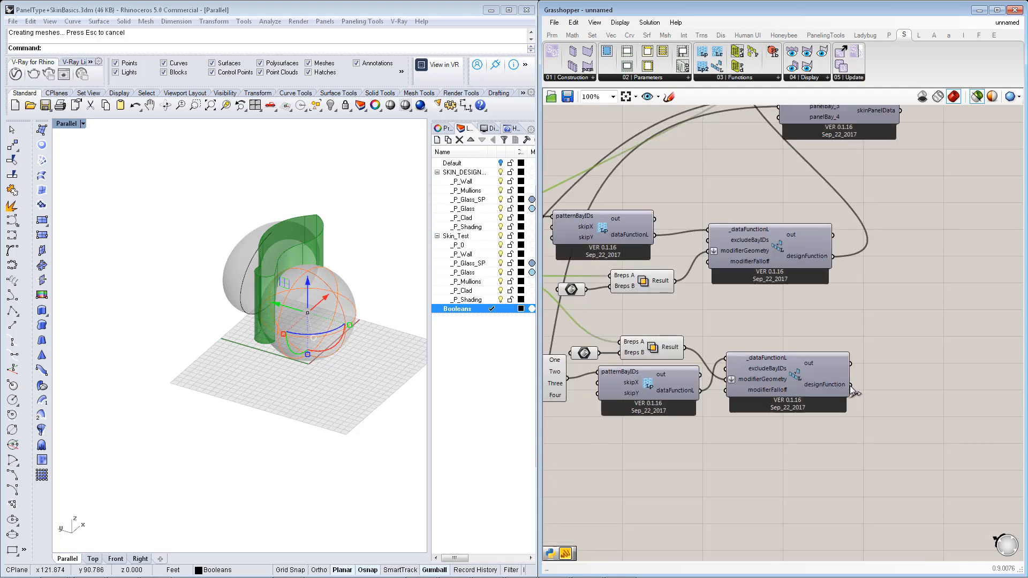
pyautogui.scroll(-5, 871, 373)
pyautogui.moveTo(851, 386); pyautogui.dragTo(840, 178)
pyautogui.scroll(2, 827, 177)
pyautogui.scroll(3, 861, 253)
pyautogui.scroll(3, 857, 256)
pyautogui.scroll(2, 855, 255)
pyautogui.scroll(-10, 741, 276)
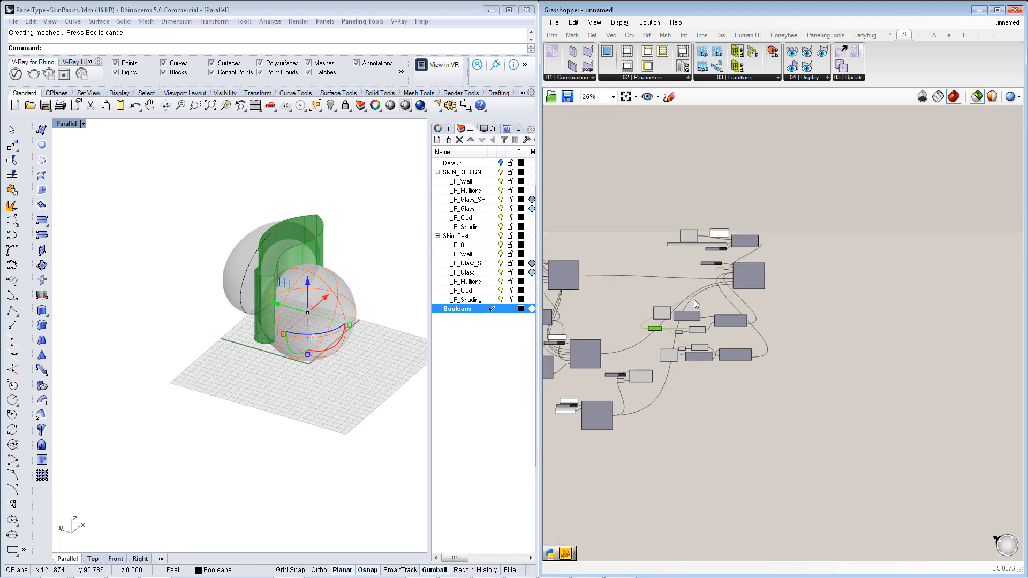
# Clear the selection and set the Boolean Toggle on the skin generator's _activate input to True
pyautogui.scroll(4, 694, 300)
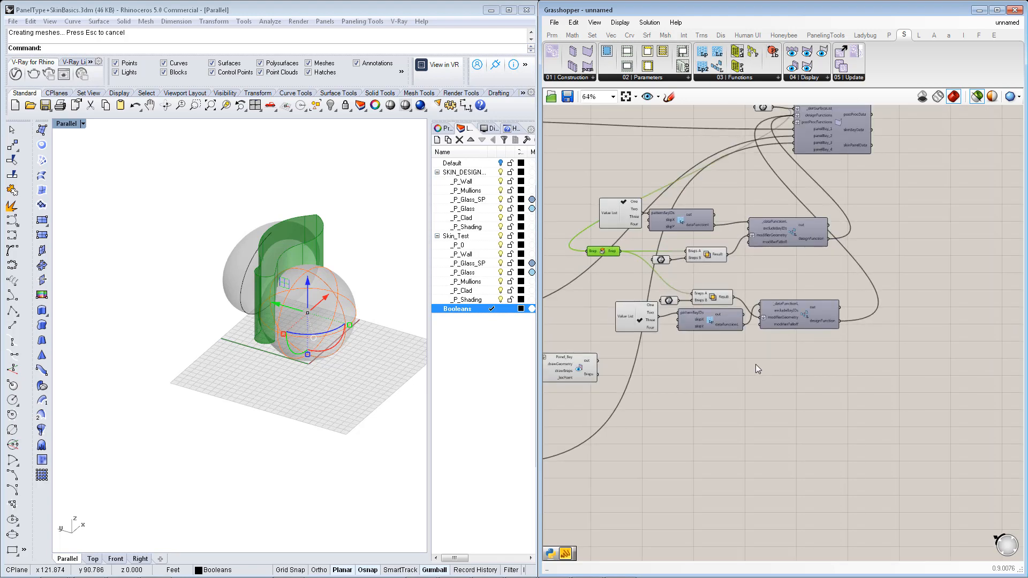
pyautogui.moveTo(741, 318); pyautogui.dragTo(773, 355, button='right')
pyautogui.moveTo(747, 184); pyautogui.dragTo(747, 303, button='right')
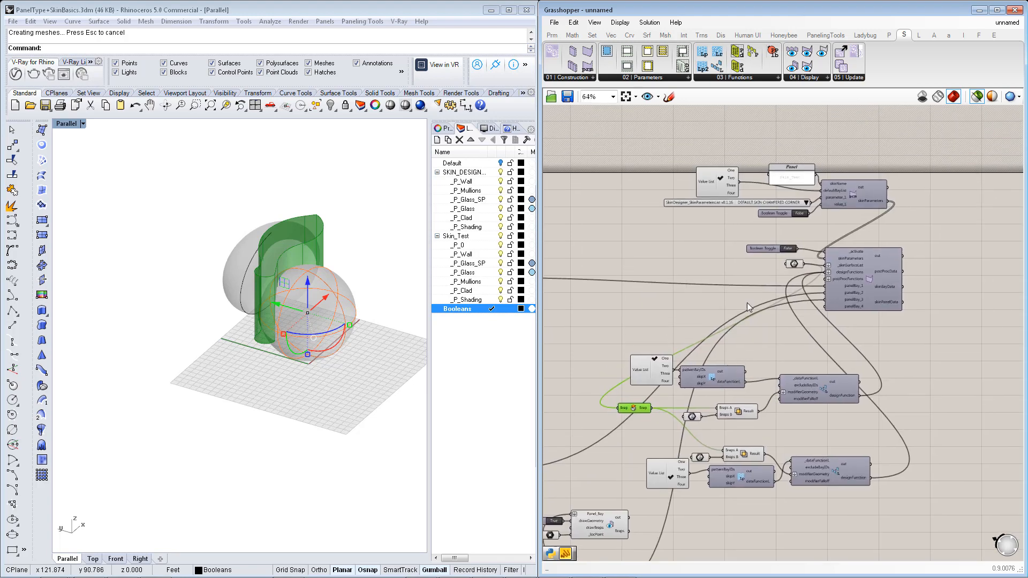
pyautogui.click(382, 233)
pyautogui.click(627, 255)
pyautogui.scroll(3, 748, 250)
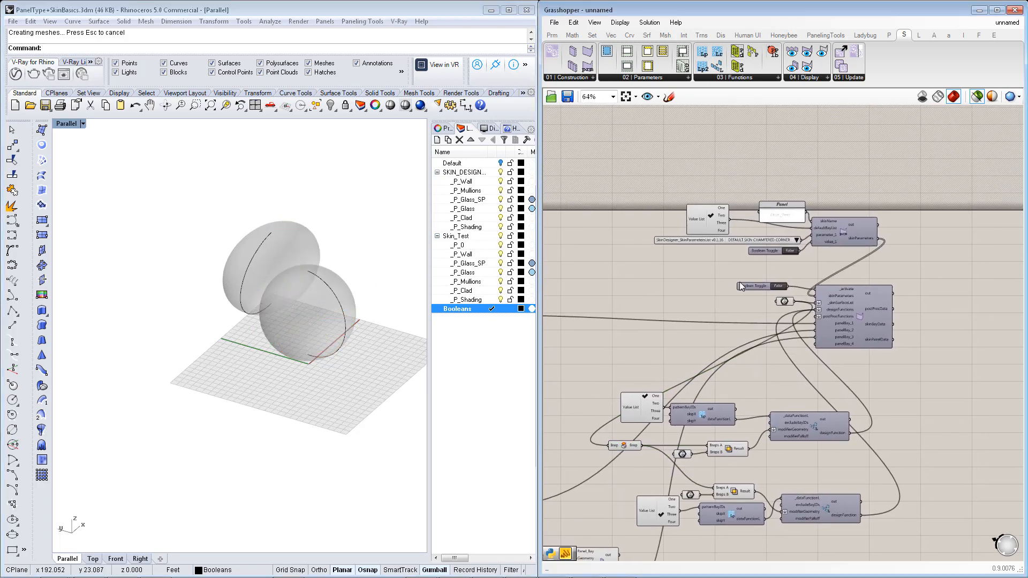
pyautogui.doubleClick(783, 290)
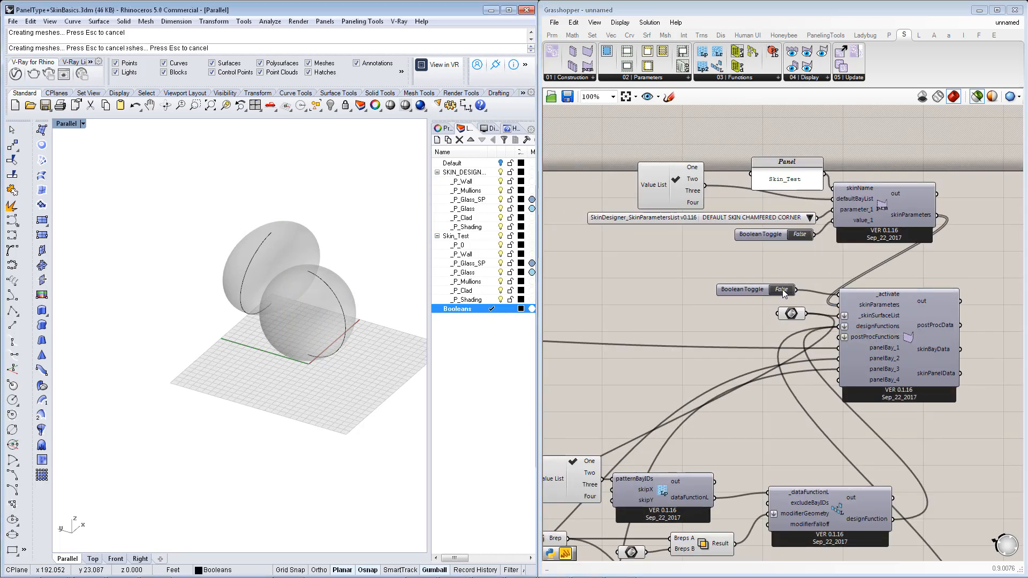
# Move the front sphere straight up so it intersects the upper floors of the curved facade
pyautogui.moveTo(313, 354); pyautogui.dragTo(257, 349, button='right')
pyautogui.scroll(4, 337, 316)
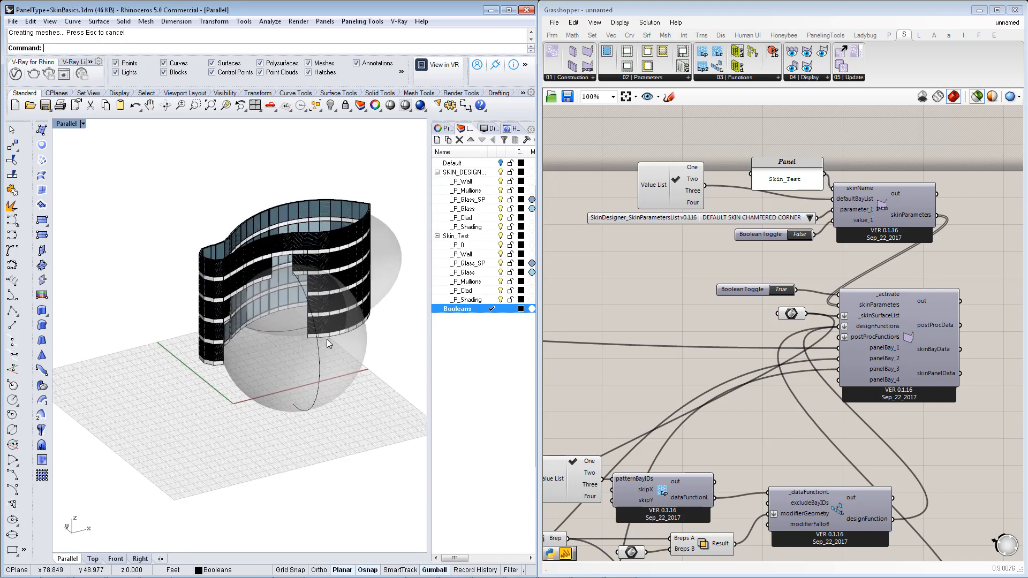
pyautogui.click(327, 339)
pyautogui.moveTo(293, 321); pyautogui.dragTo(297, 177)
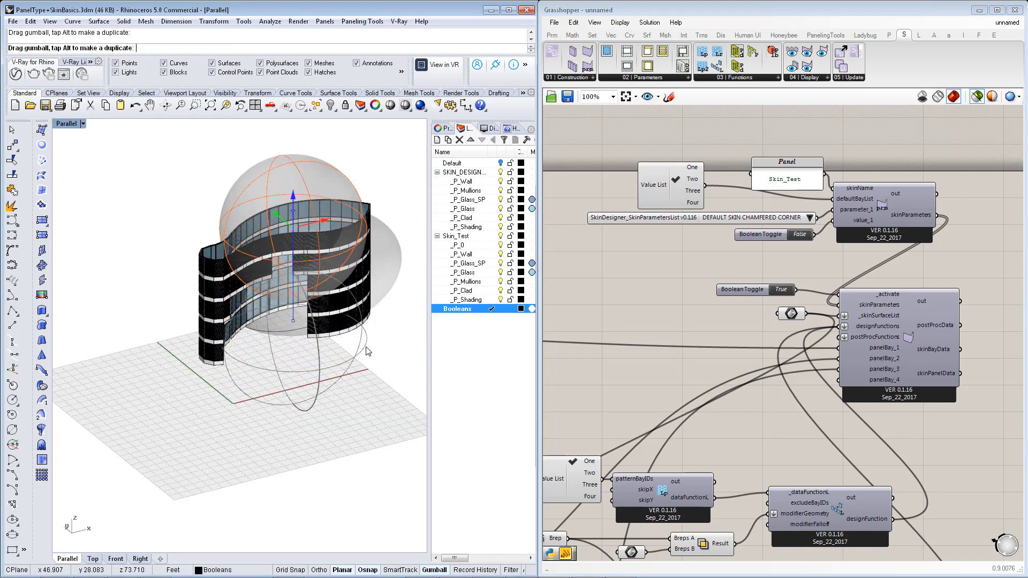
# Inspect the regenerated facade up close and shift the raised sphere sideways along its red axis
pyautogui.moveTo(357, 398); pyautogui.dragTo(326, 289, button='right')
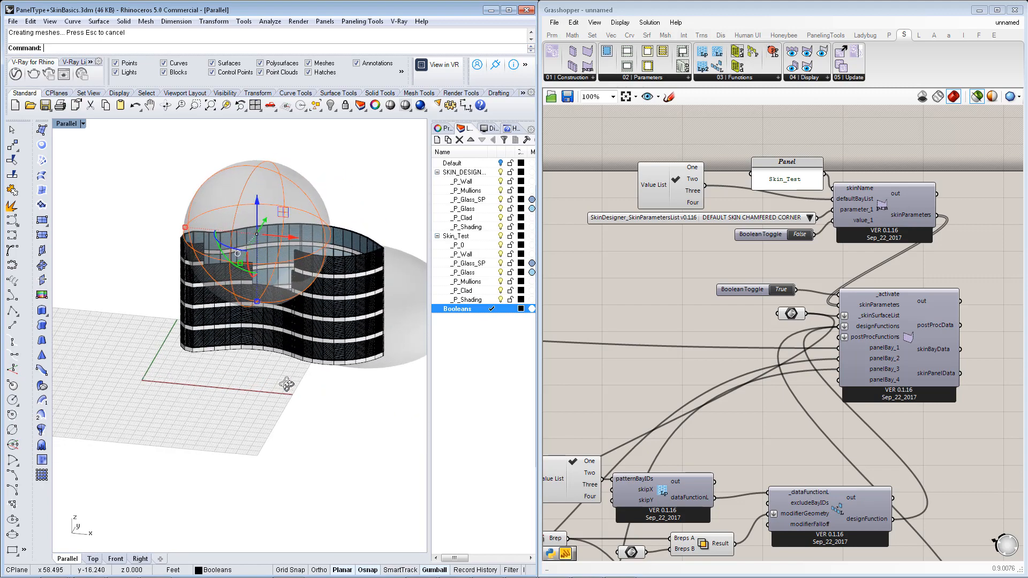
pyautogui.scroll(5, 327, 285)
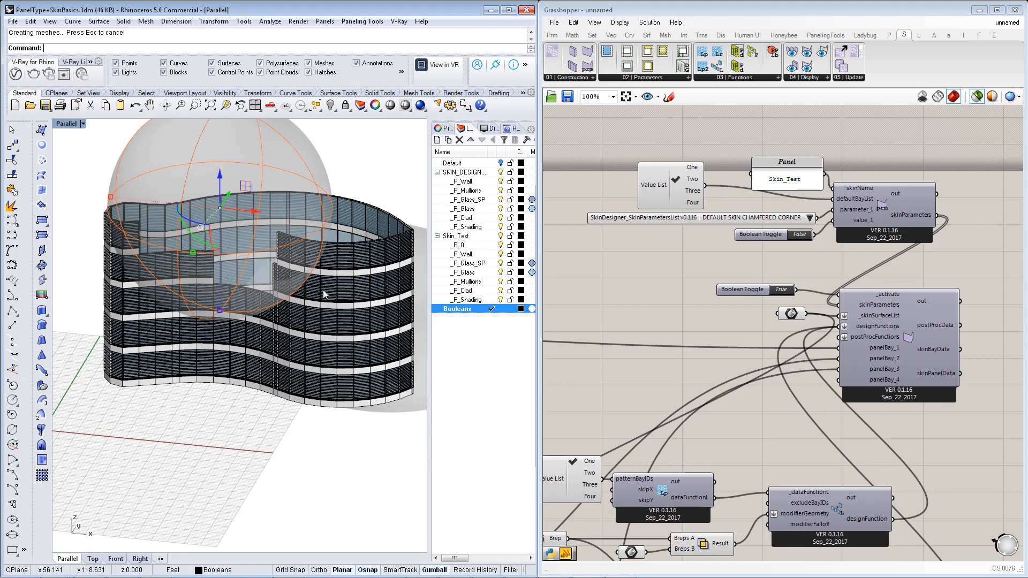
pyautogui.scroll(2, 326, 289)
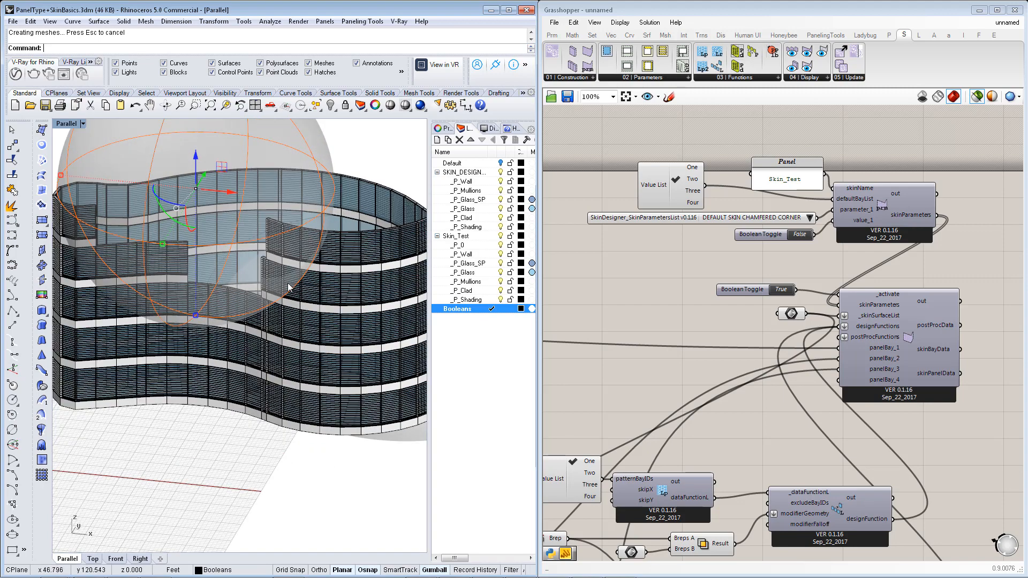
pyautogui.moveTo(265, 295); pyautogui.dragTo(328, 294, button='right')
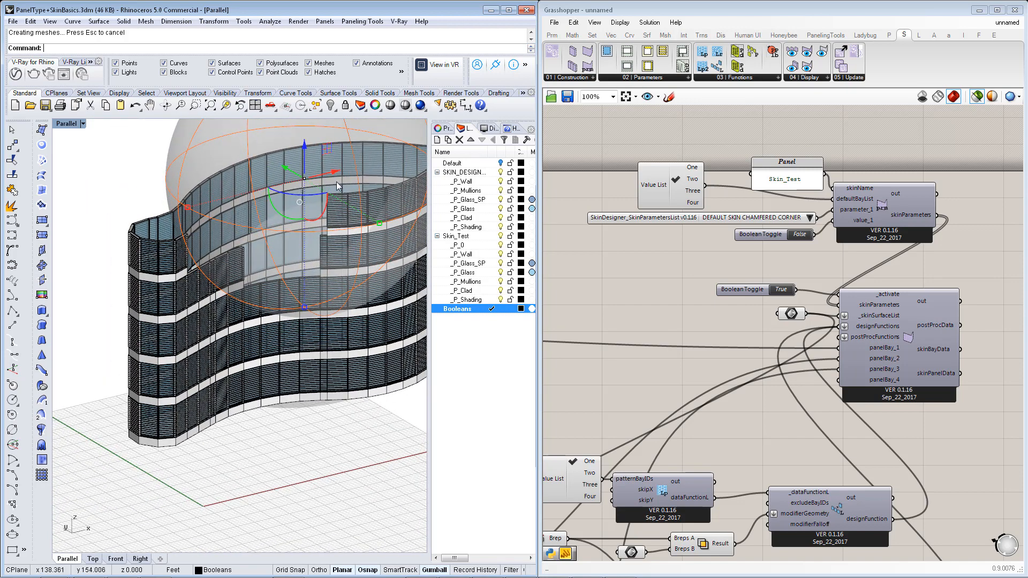
pyautogui.moveTo(330, 175); pyautogui.dragTo(386, 161)
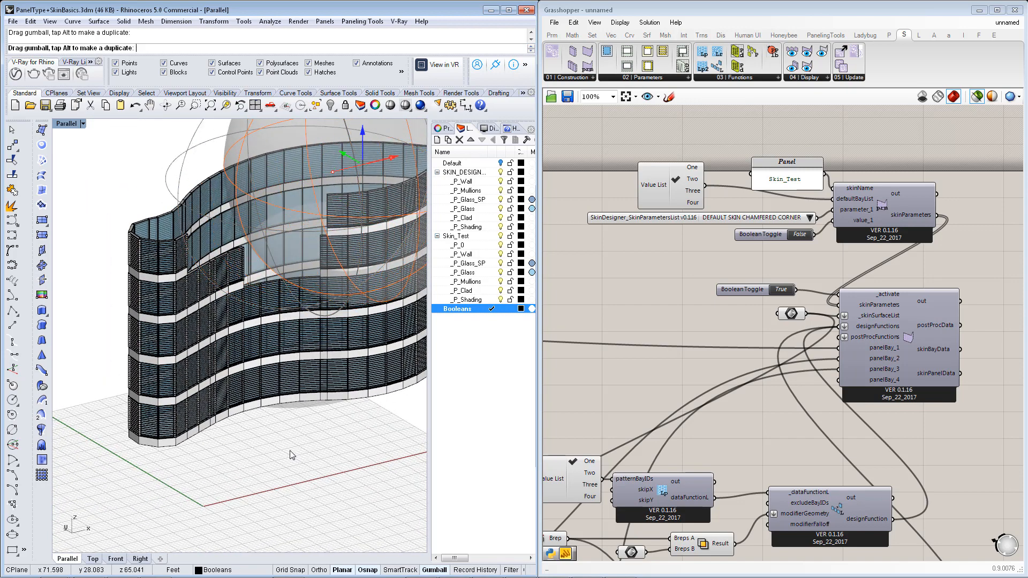
pyautogui.moveTo(265, 433); pyautogui.dragTo(261, 429)
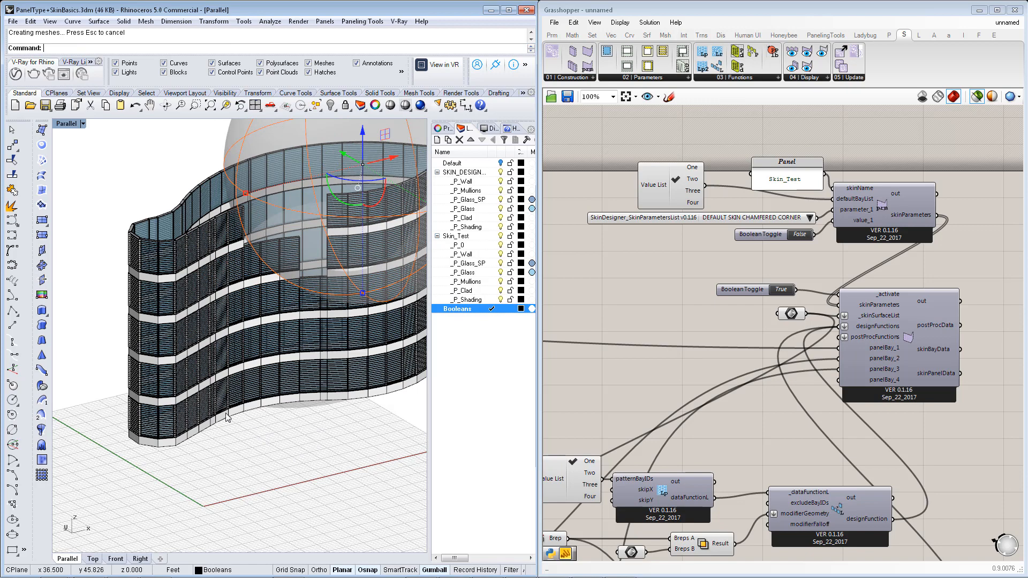
# Shift the raised sphere along its green axis so it overlaps the curved facade differently
pyautogui.scroll(-2, 229, 415)
pyautogui.moveTo(307, 367); pyautogui.dragTo(306, 302, button='right')
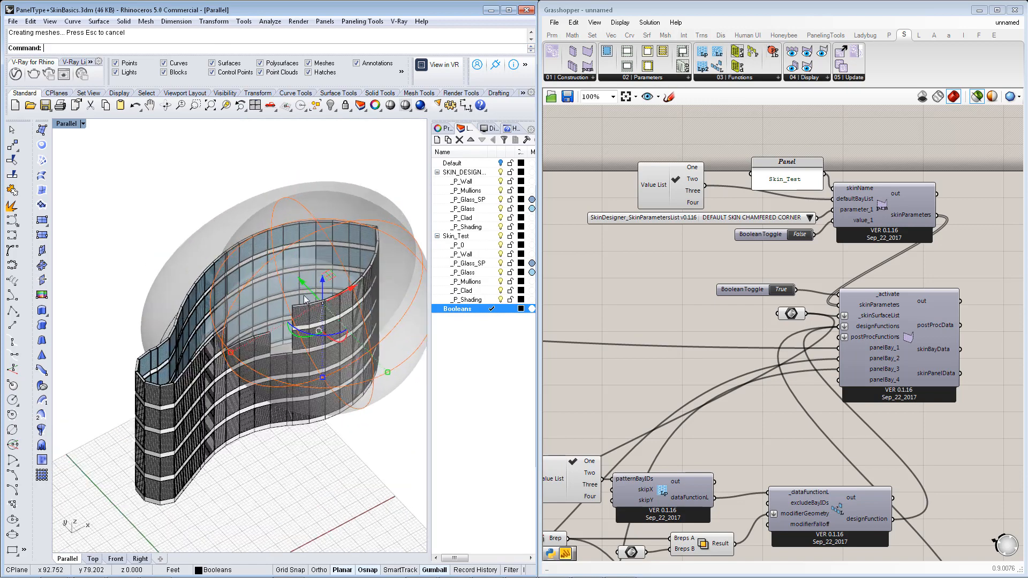
pyautogui.moveTo(305, 290); pyautogui.dragTo(384, 490)
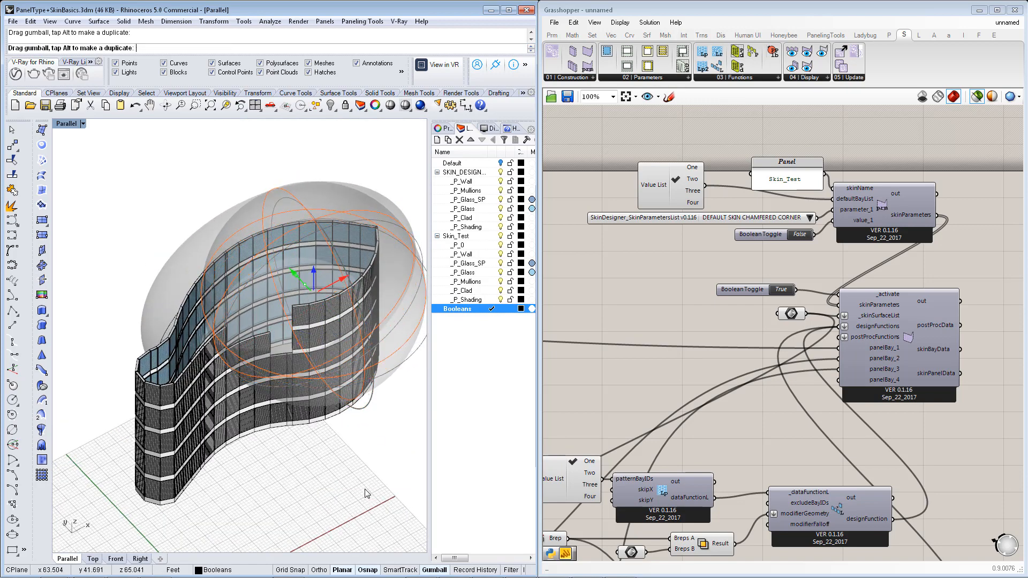
pyautogui.moveTo(348, 484); pyautogui.dragTo(252, 472, button='right')
pyautogui.scroll(-4, 301, 397)
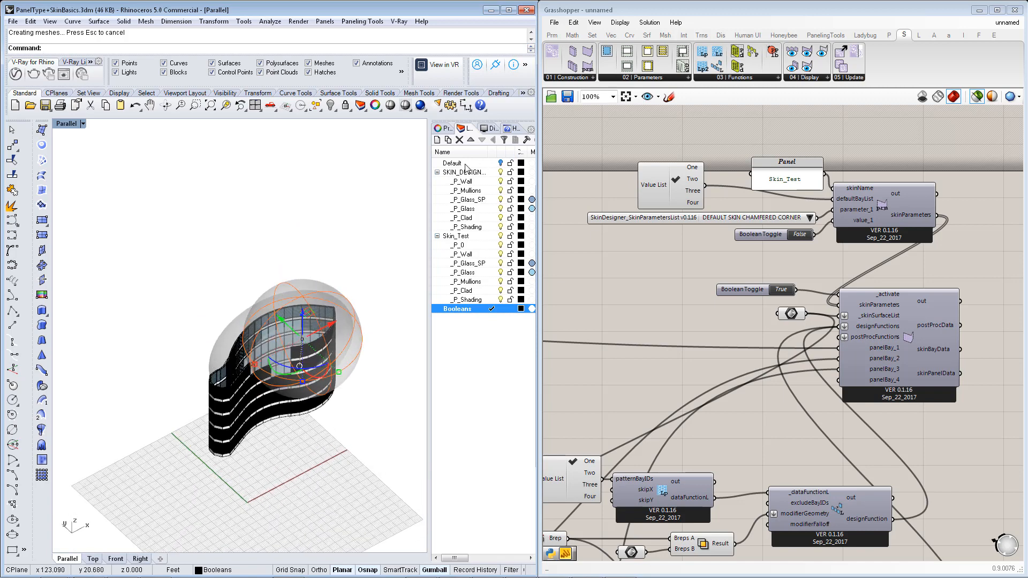
# Turn on the Default layer and add all of its objects to the selection
pyautogui.click(501, 163)
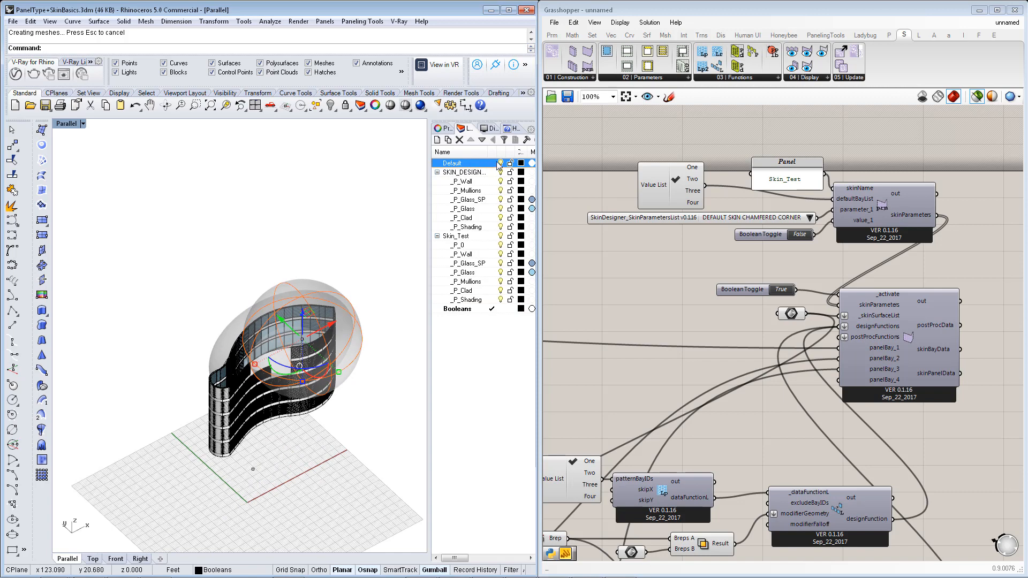
pyautogui.click(485, 165)
pyautogui.click(448, 174)
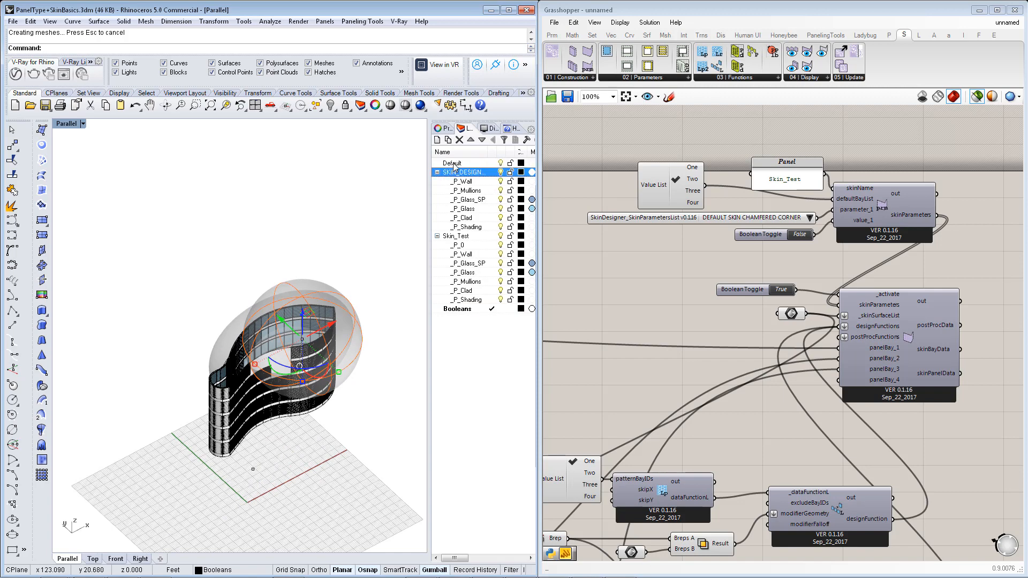
pyautogui.click(454, 164)
pyautogui.keyDown('shift'); pyautogui.click(468, 312); pyautogui.keyUp('shift')
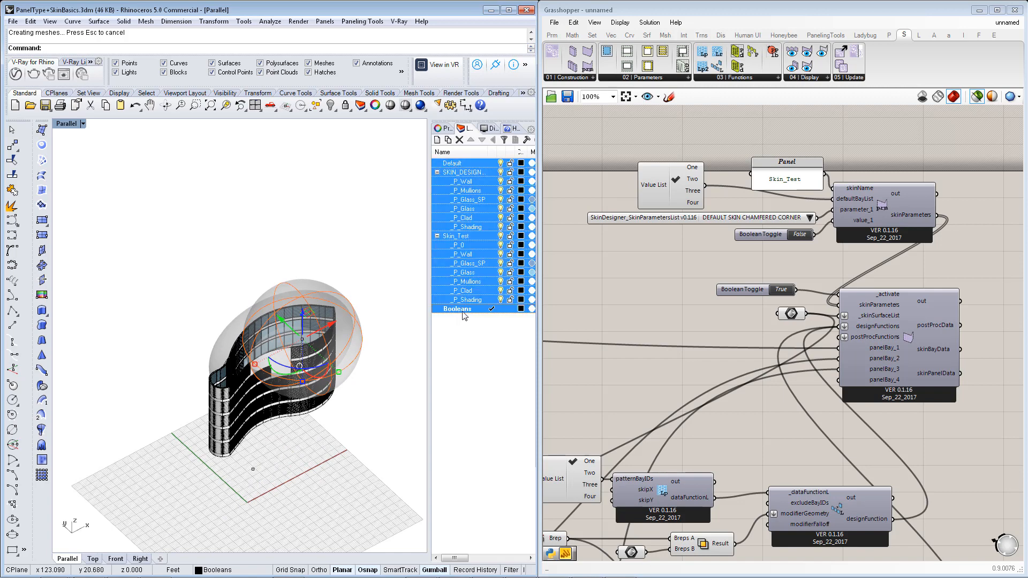
pyautogui.click(471, 312)
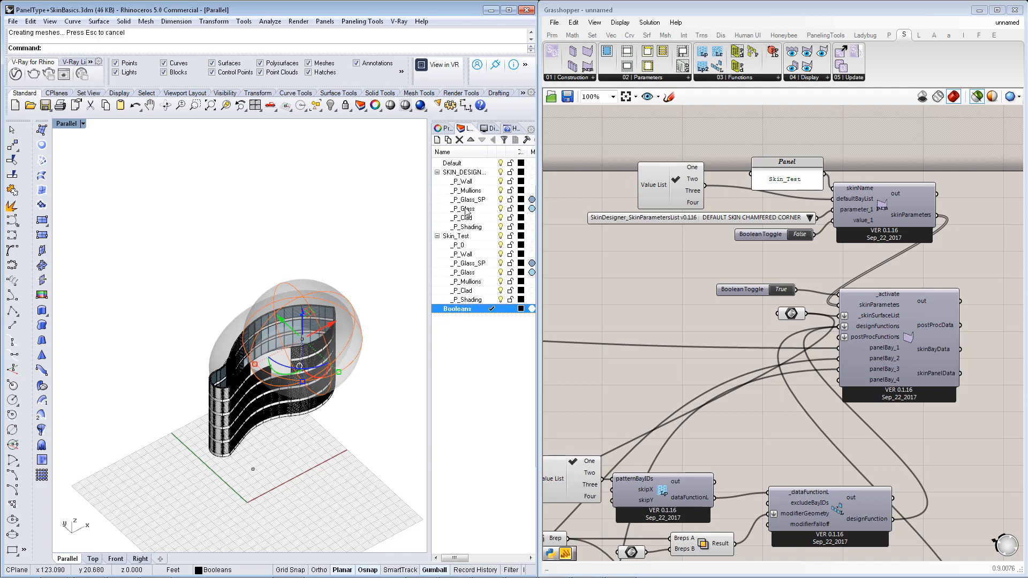
pyautogui.rightClick(466, 163)
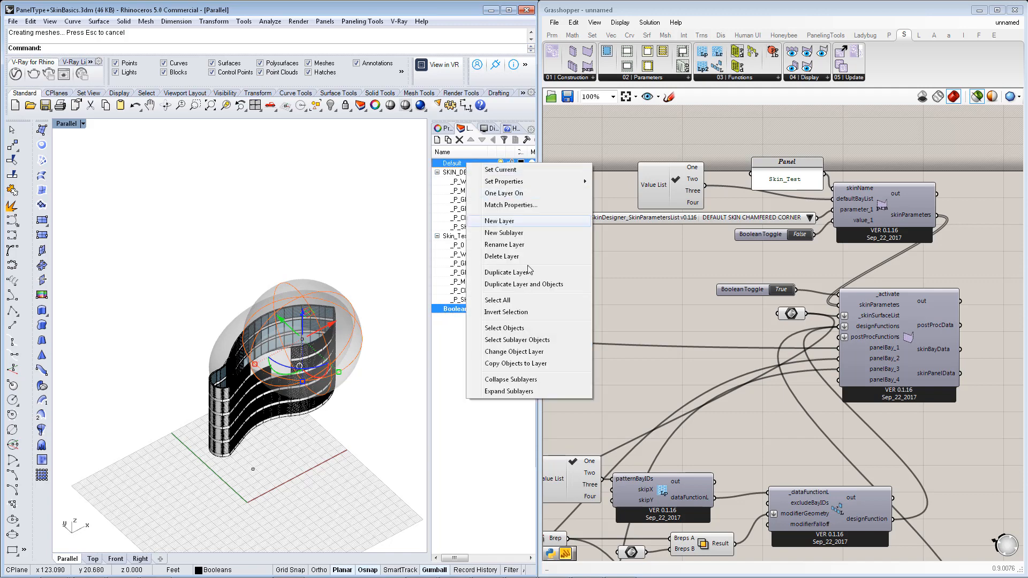
pyautogui.click(521, 329)
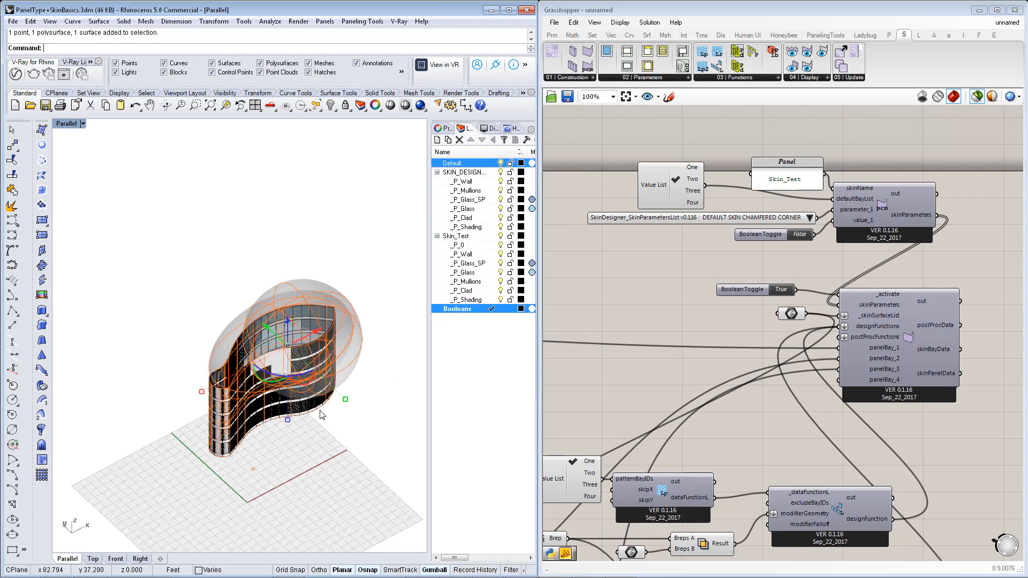
# Scale up the selected facade surface and solids from an origin point on the ground, using two reference points
pyautogui.moveTo(336, 432); pyautogui.dragTo(305, 434, button='right')
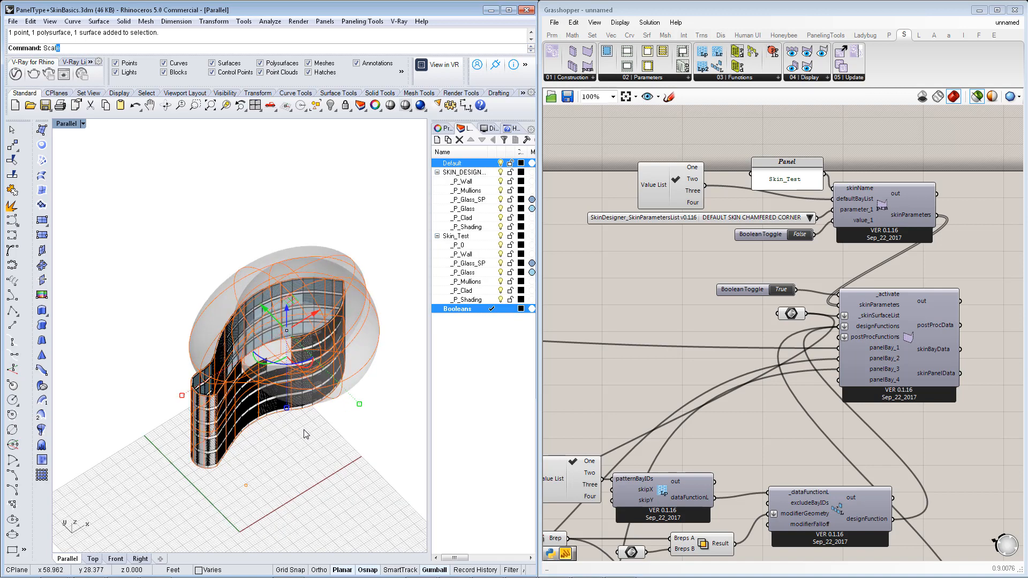
pyautogui.press('Return')
pyautogui.click(281, 462)
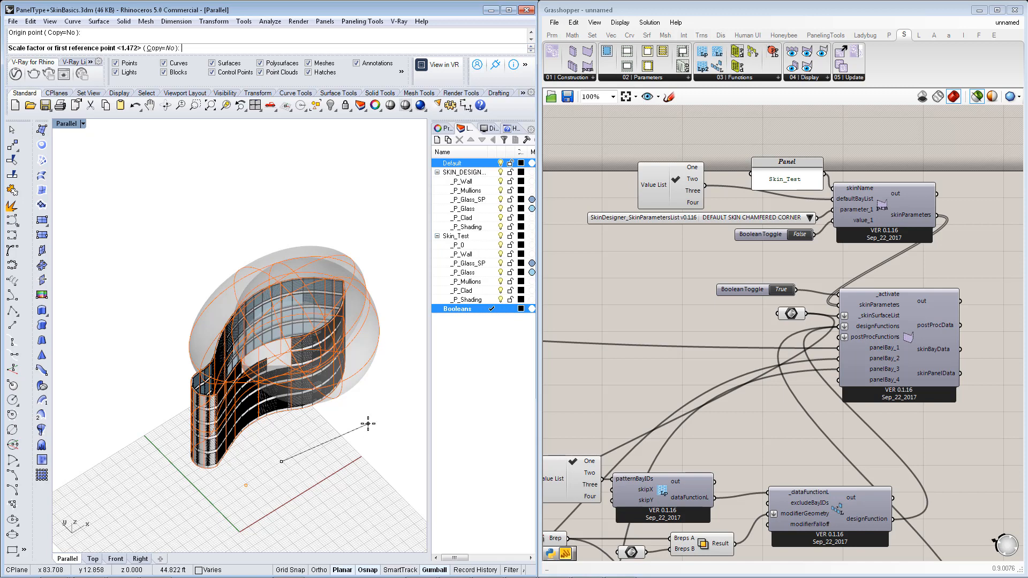
pyautogui.scroll(-2, 364, 415)
pyautogui.click(356, 414)
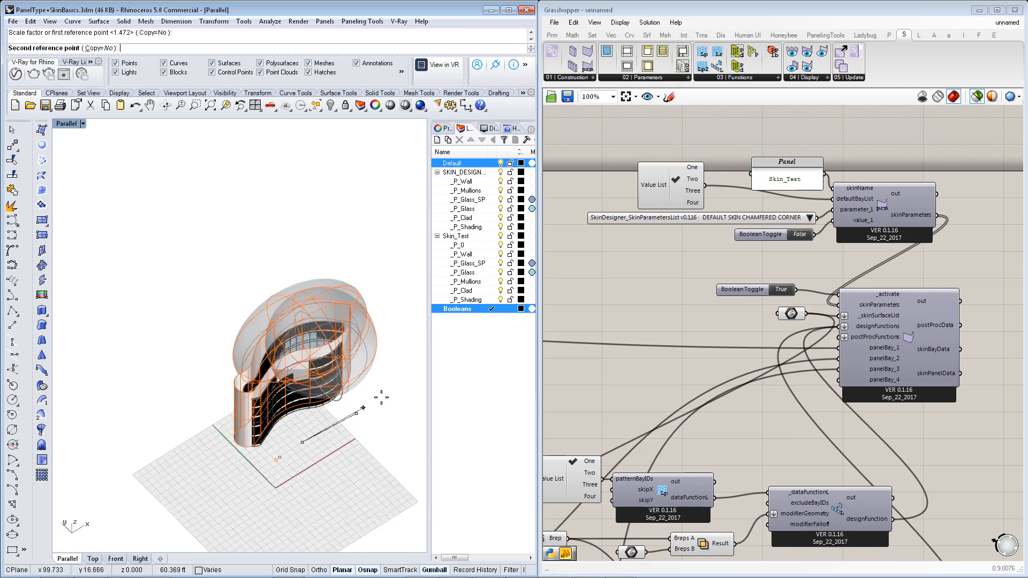
pyautogui.click(391, 398)
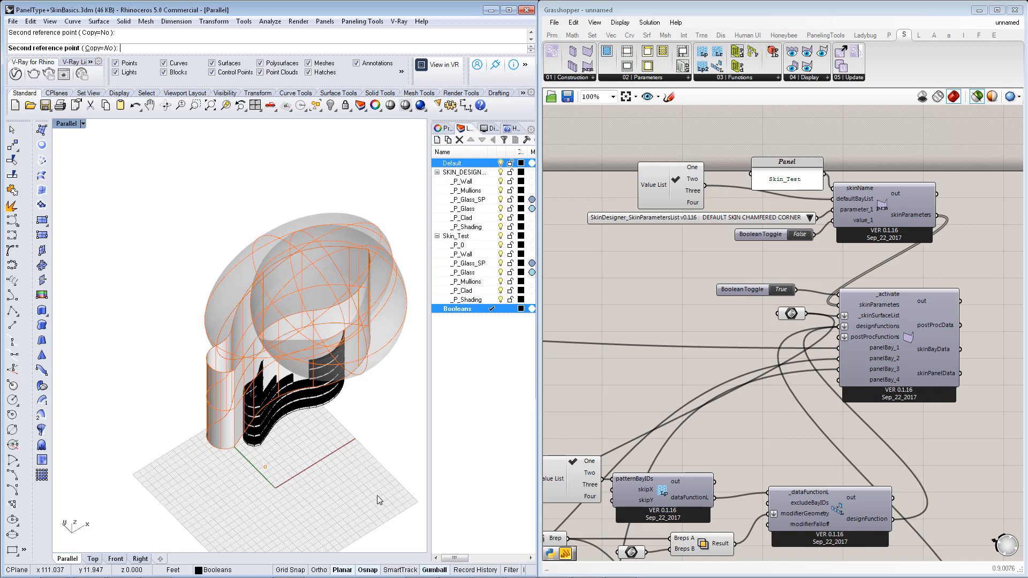
# Examine the regenerated facade from several sides, checking the panel bay changes around both spheres
pyautogui.moveTo(335, 477); pyautogui.dragTo(158, 399, button='right')
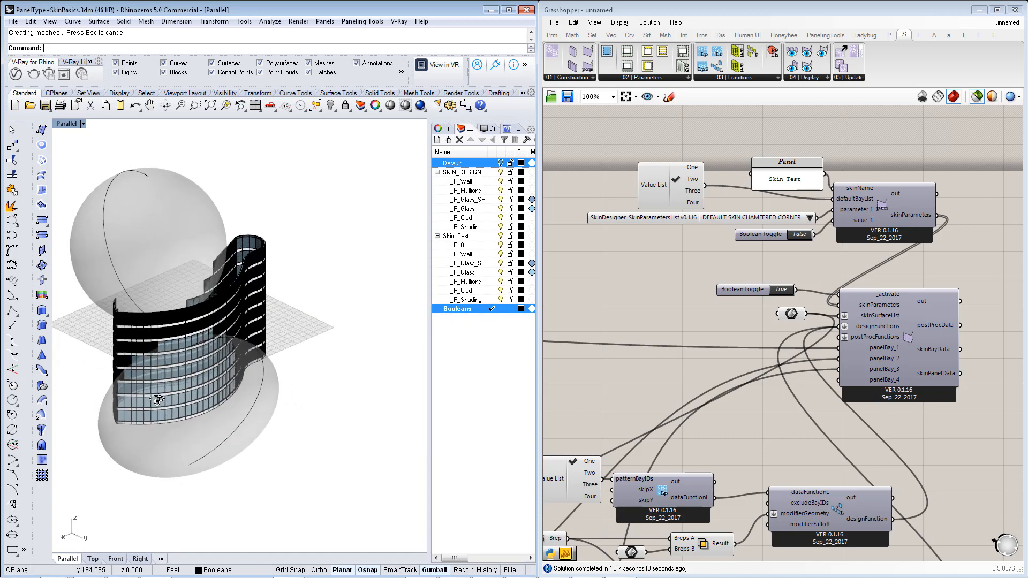
pyautogui.scroll(2, 310, 427)
pyautogui.moveTo(309, 420); pyautogui.dragTo(234, 420, button='right')
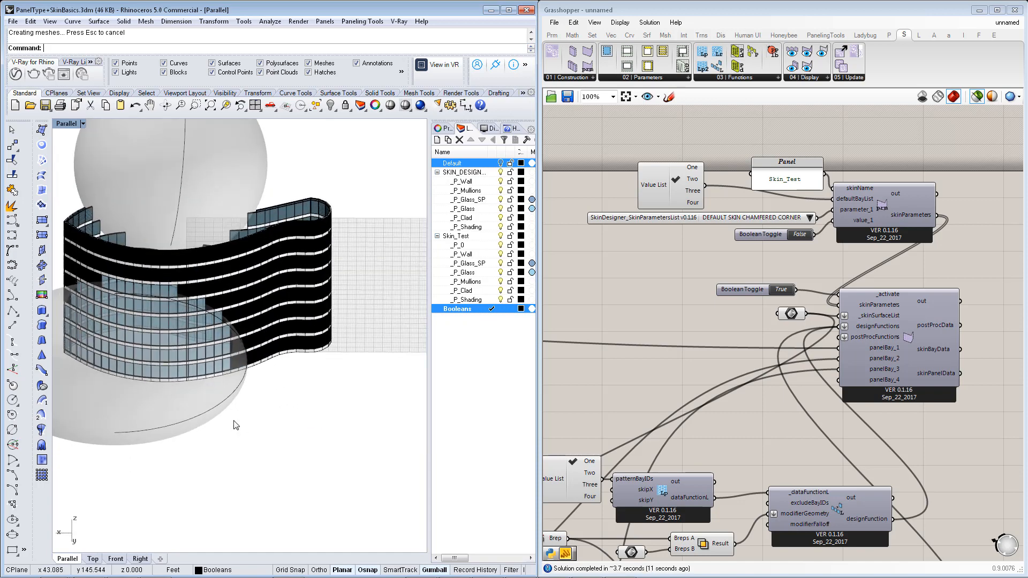
pyautogui.scroll(6, 175, 372)
pyautogui.moveTo(168, 377); pyautogui.dragTo(317, 353, button='right')
pyautogui.scroll(-3, 307, 356)
pyautogui.scroll(-2, 634, 409)
# Review the panel, layout pattern and modifier components feeding the skin generator, and compare them with the resulting facade
pyautogui.moveTo(637, 407); pyautogui.dragTo(744, 329, button='right')
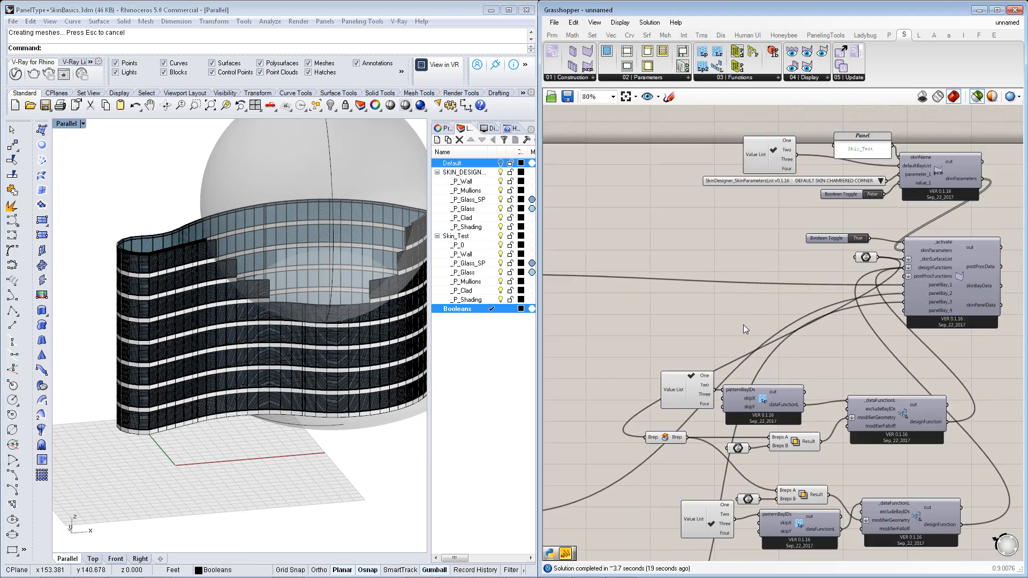
pyautogui.scroll(-2, 744, 327)
pyautogui.moveTo(597, 409); pyautogui.dragTo(804, 342, button='right')
pyautogui.moveTo(782, 447); pyautogui.dragTo(738, 438, button='right')
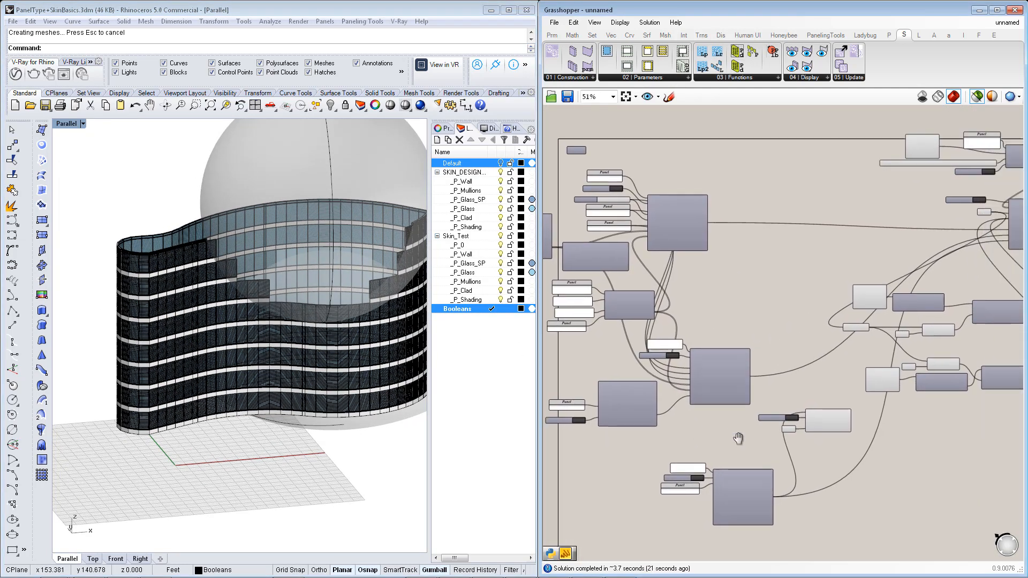
pyautogui.scroll(3, 738, 438)
pyautogui.moveTo(222, 378); pyautogui.dragTo(224, 388, button='right')
pyautogui.moveTo(879, 490); pyautogui.dragTo(740, 484, button='right')
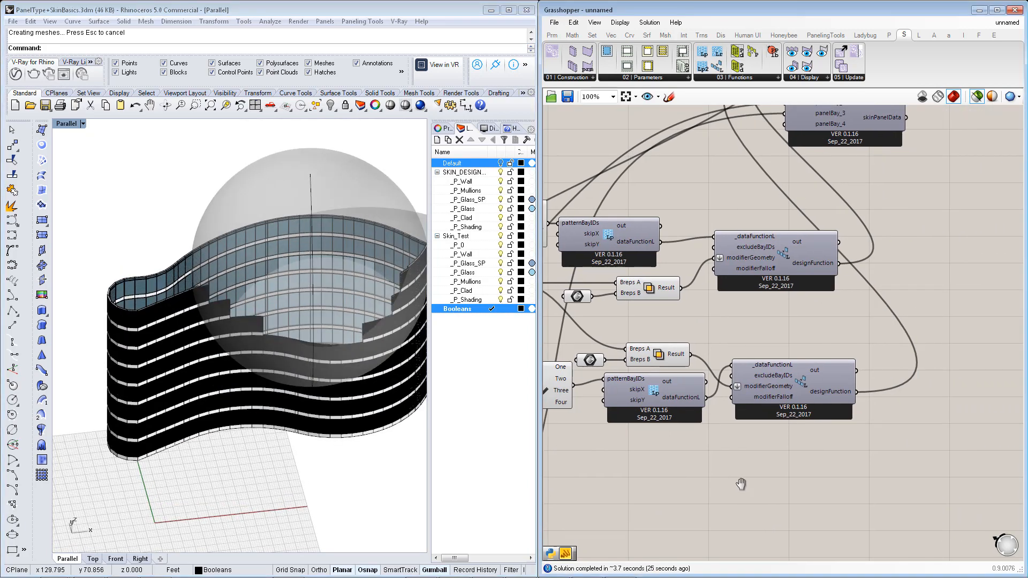
pyautogui.scroll(-2, 702, 413)
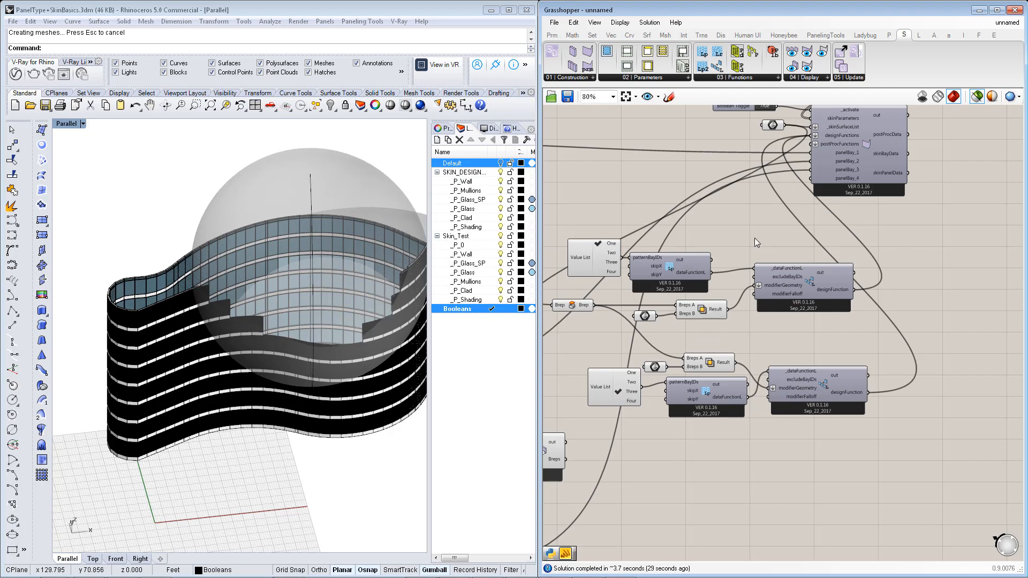
pyautogui.scroll(-1, 651, 390)
pyautogui.moveTo(766, 252); pyautogui.dragTo(776, 284, button='right')
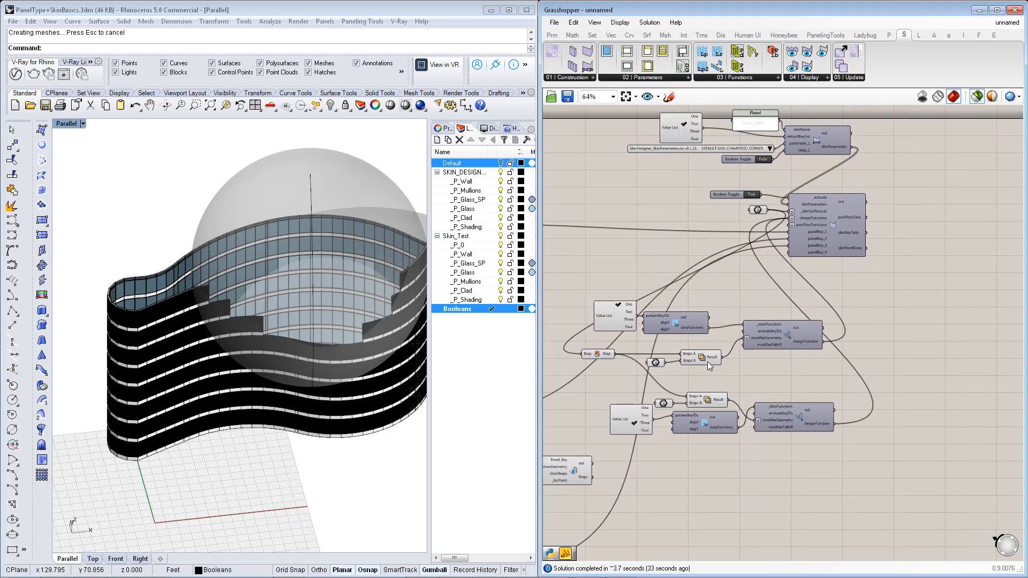
pyautogui.scroll(-1, 787, 385)
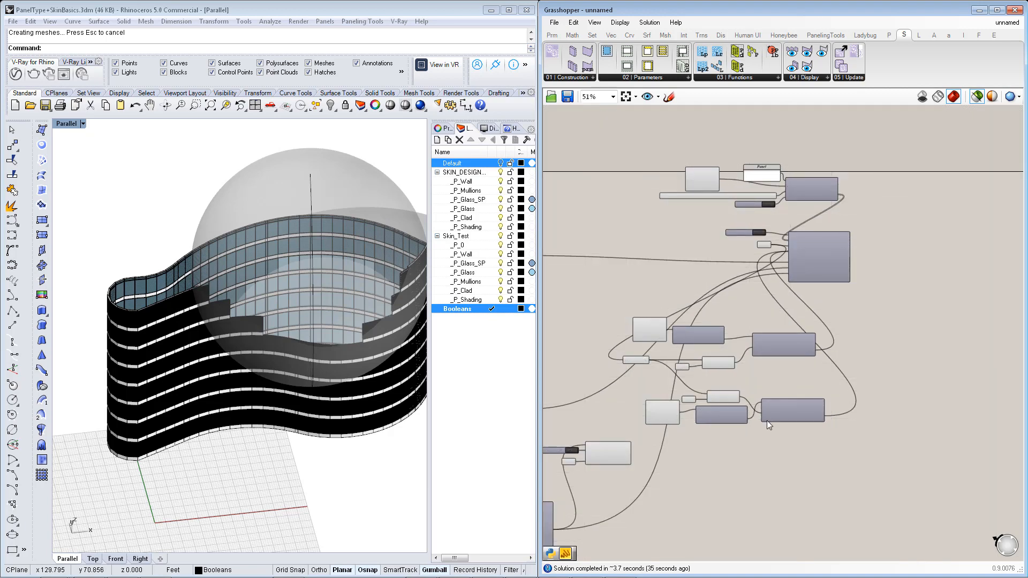
pyautogui.moveTo(749, 448); pyautogui.dragTo(793, 419, button='right')
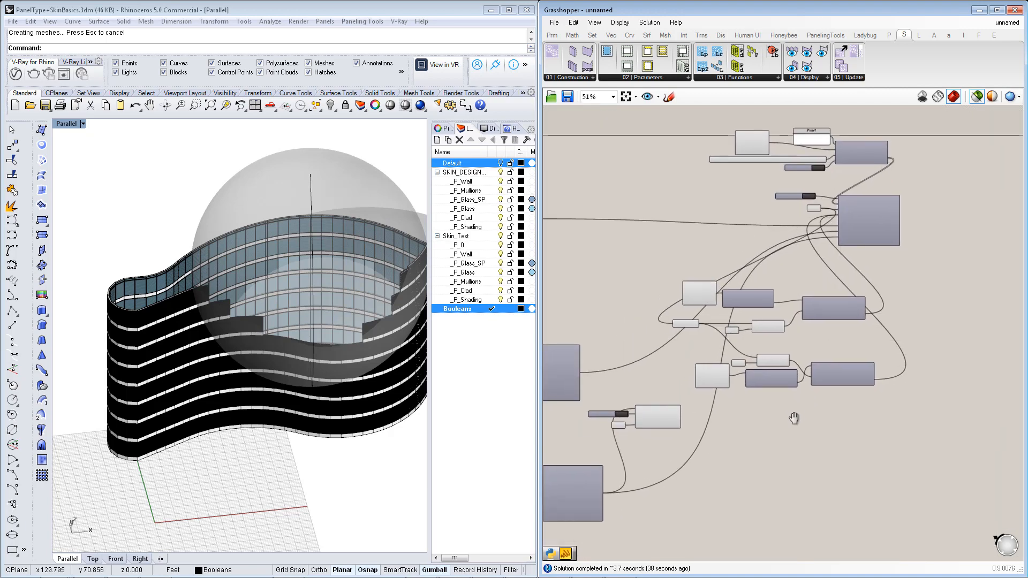
pyautogui.moveTo(637, 311); pyautogui.dragTo(737, 294, button='right')
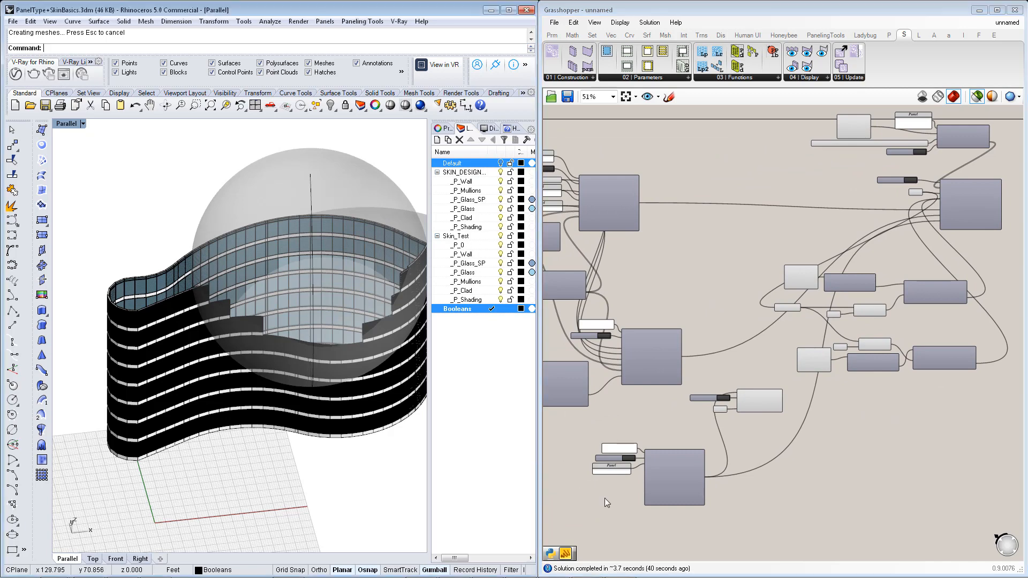
pyautogui.moveTo(673, 457); pyautogui.dragTo(751, 421, button='right')
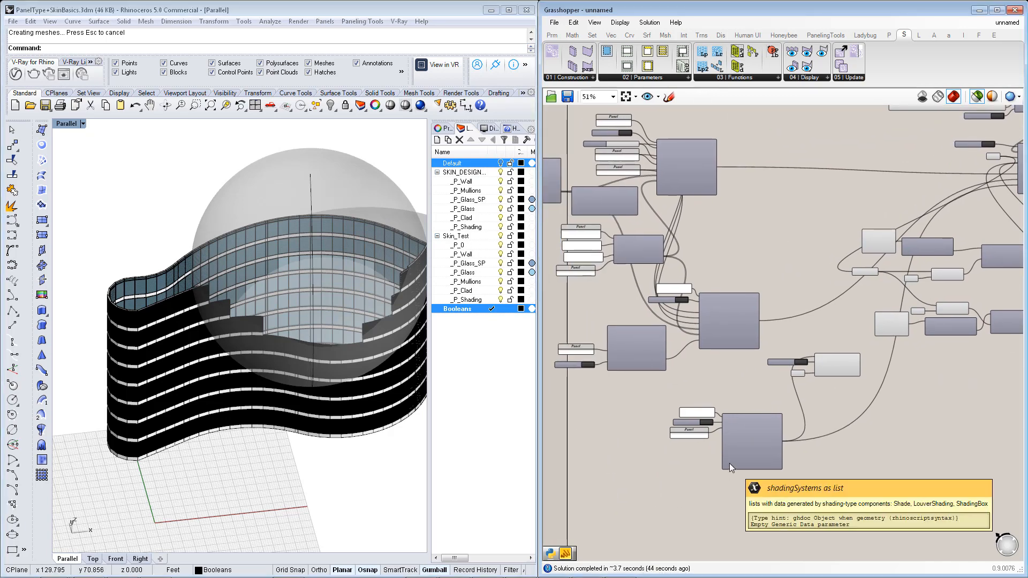
pyautogui.moveTo(797, 407); pyautogui.dragTo(746, 419, button='right')
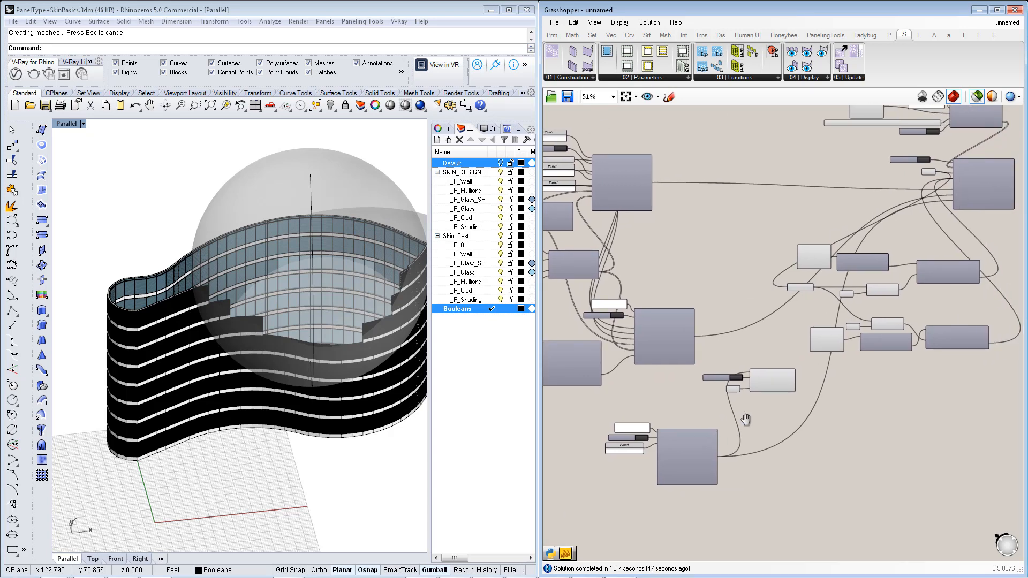
pyautogui.moveTo(823, 416); pyautogui.dragTo(783, 430, button='right')
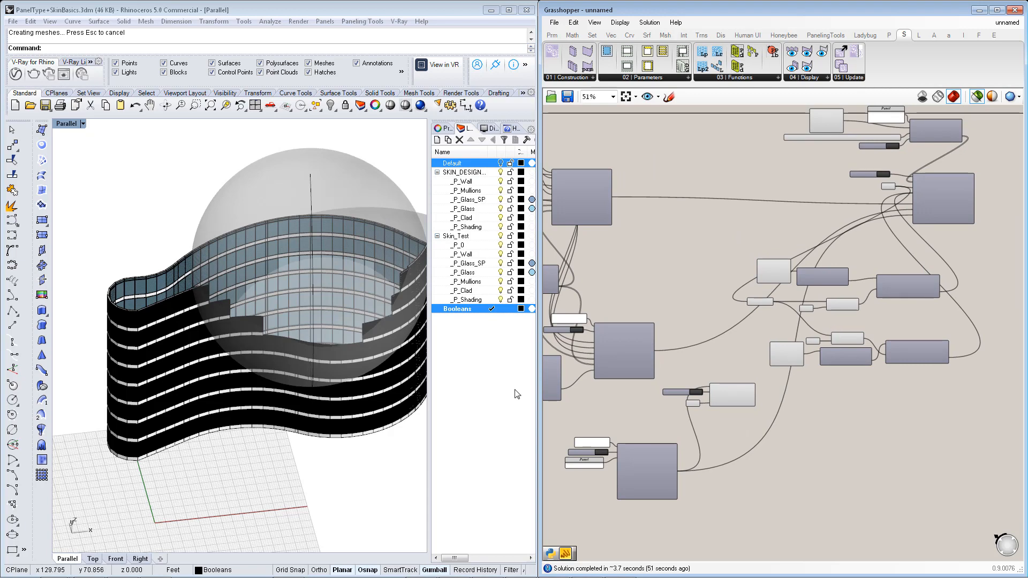
pyautogui.moveTo(360, 379); pyautogui.dragTo(264, 379, button='right')
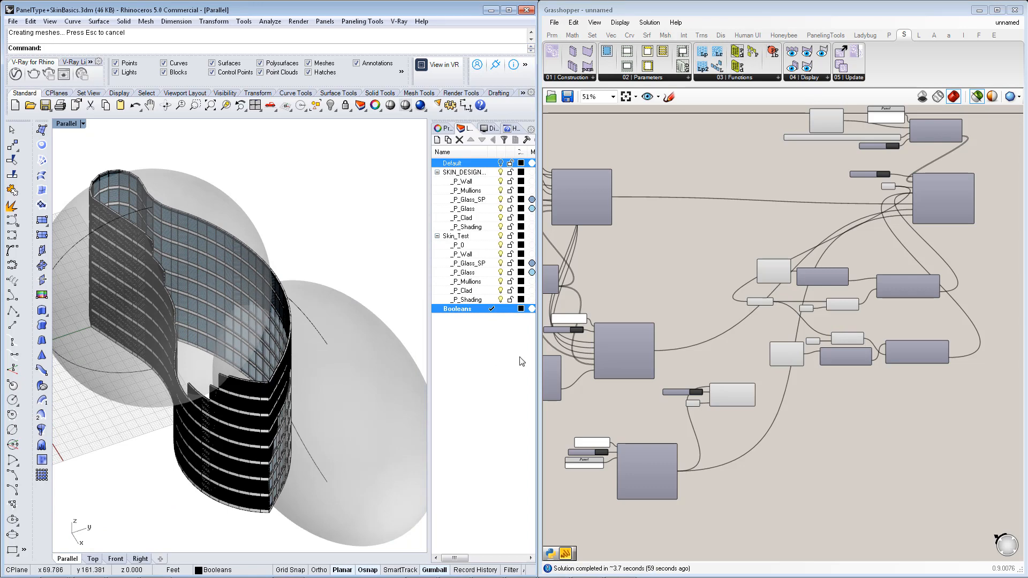
pyautogui.moveTo(619, 367)
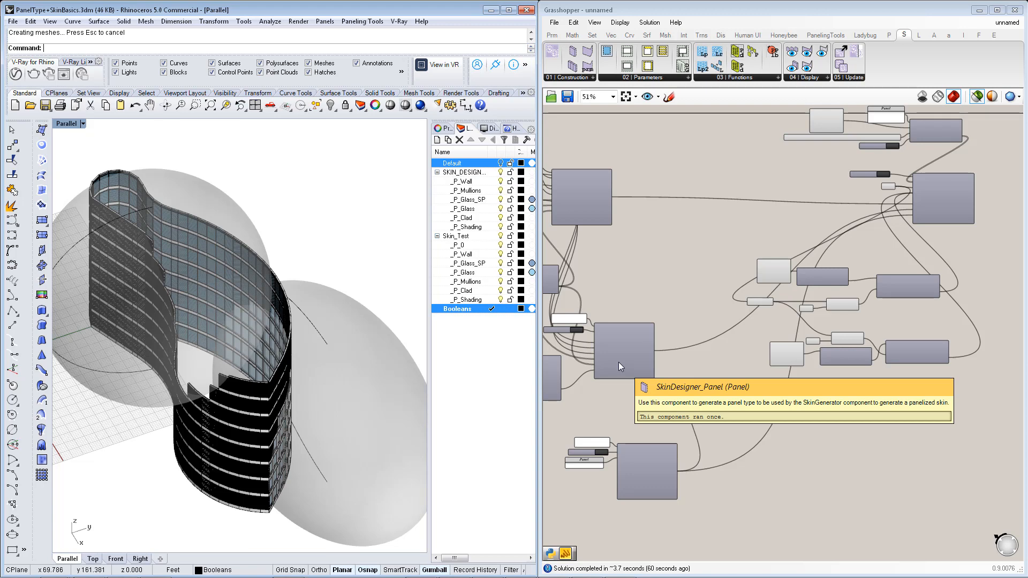
pyautogui.moveTo(724, 455); pyautogui.dragTo(794, 427, button='right')
pyautogui.scroll(-1, 777, 412)
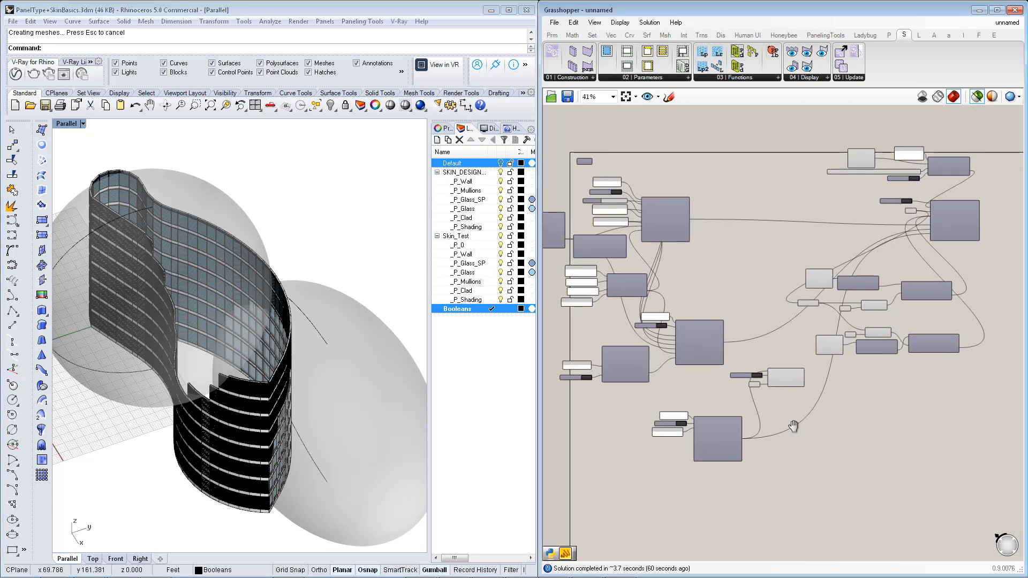
pyautogui.moveTo(864, 428); pyautogui.dragTo(884, 419, button='right')
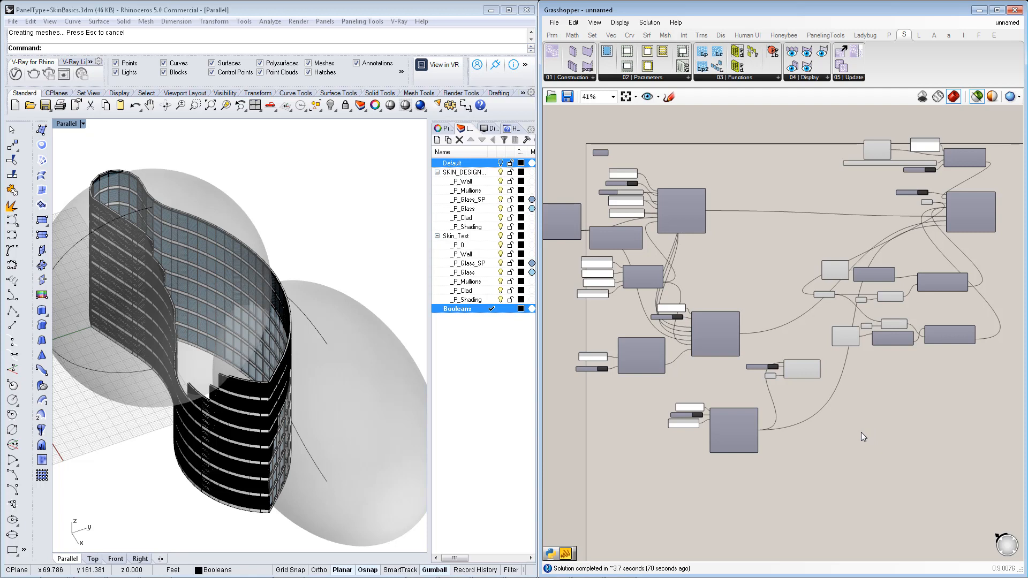
pyautogui.moveTo(779, 444); pyautogui.dragTo(788, 442, button='right')
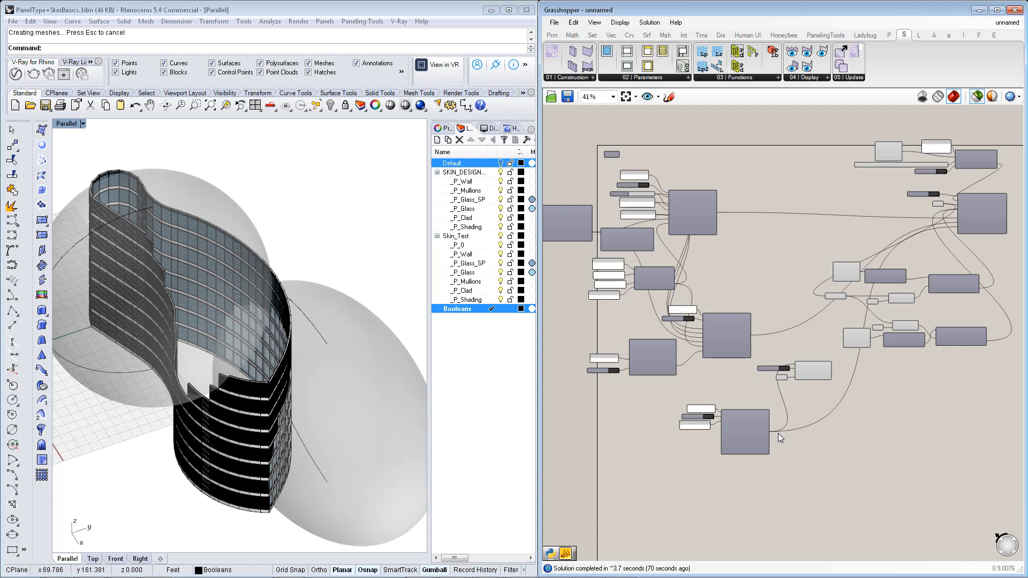
pyautogui.moveTo(656, 389); pyautogui.dragTo(695, 394, button='right')
pyautogui.scroll(1, 728, 357)
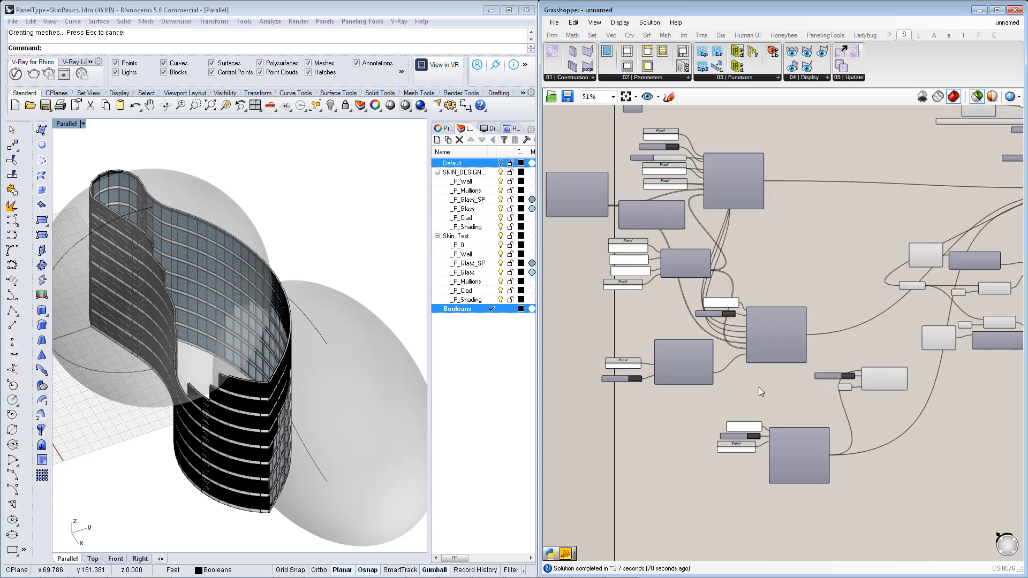
pyautogui.moveTo(851, 421); pyautogui.dragTo(770, 401, button='right')
pyautogui.scroll(-1, 721, 383)
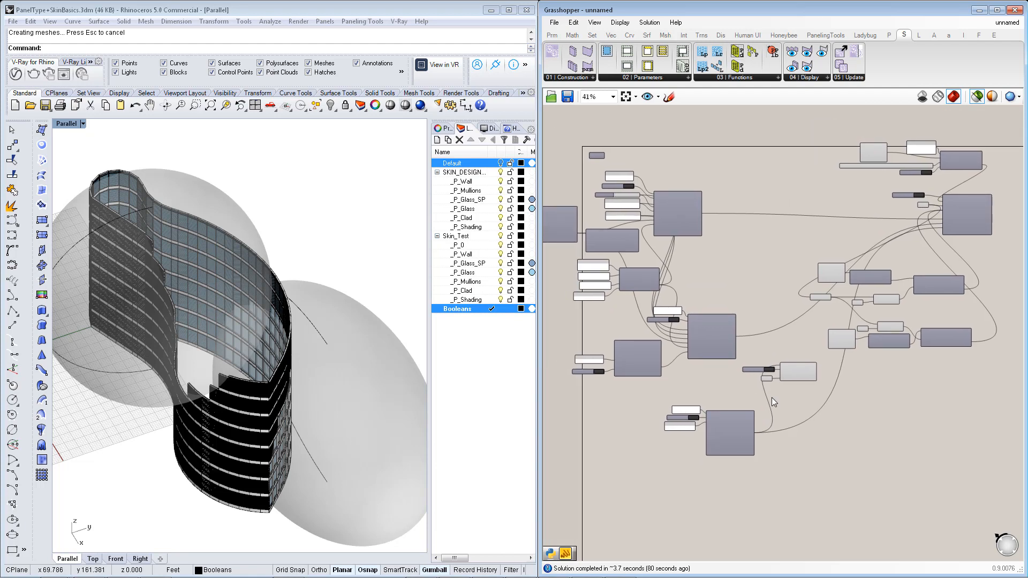
pyautogui.moveTo(805, 398); pyautogui.dragTo(805, 382, button='right')
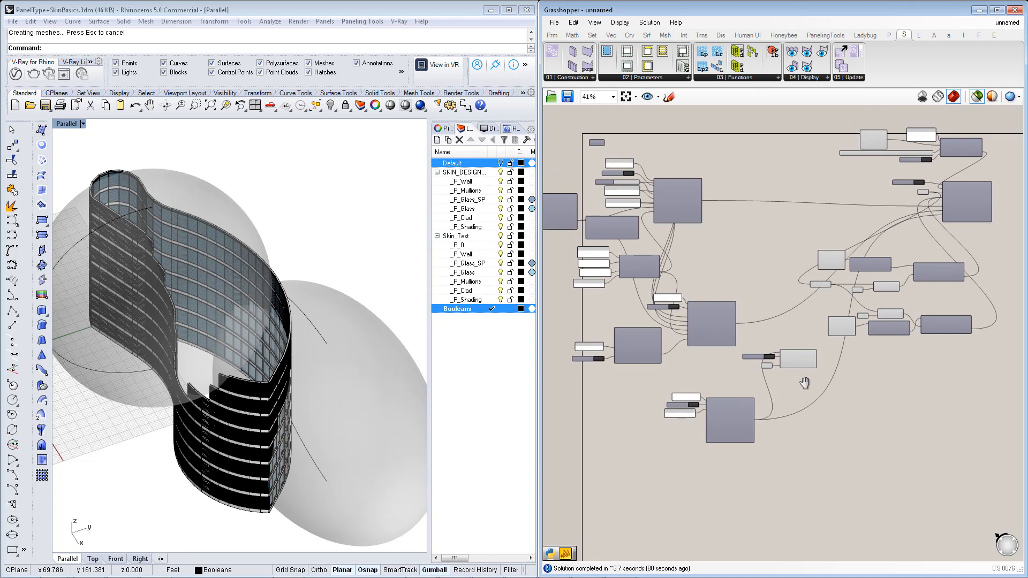
pyautogui.scroll(-2, 786, 378)
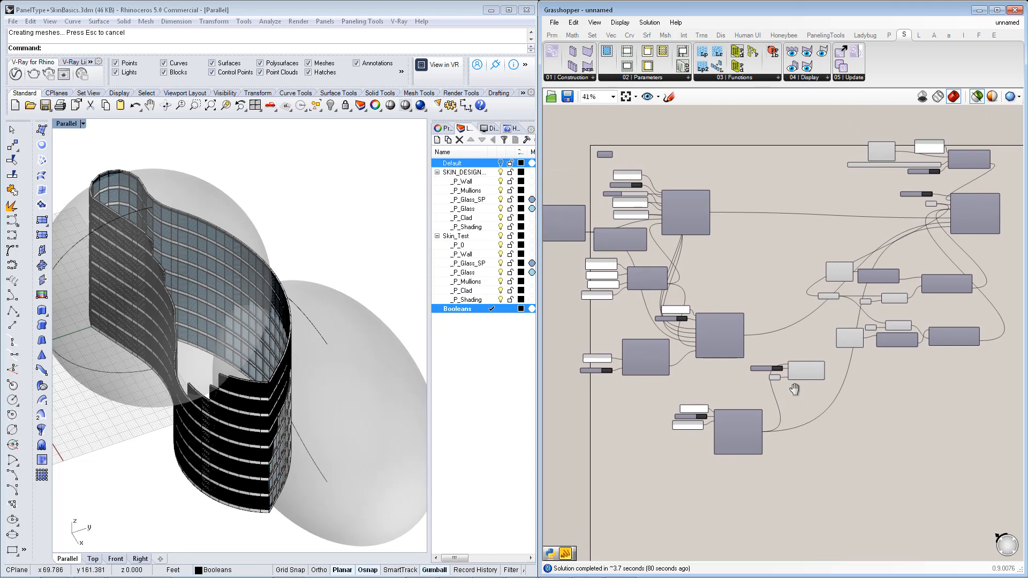
pyautogui.scroll(2, 815, 415)
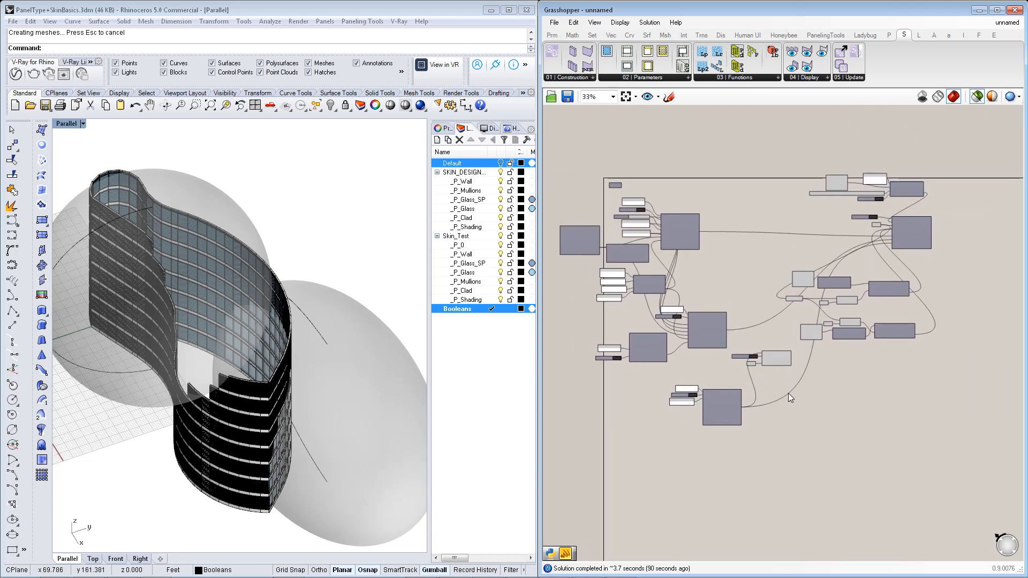
pyautogui.moveTo(824, 423); pyautogui.dragTo(817, 443, button='right')
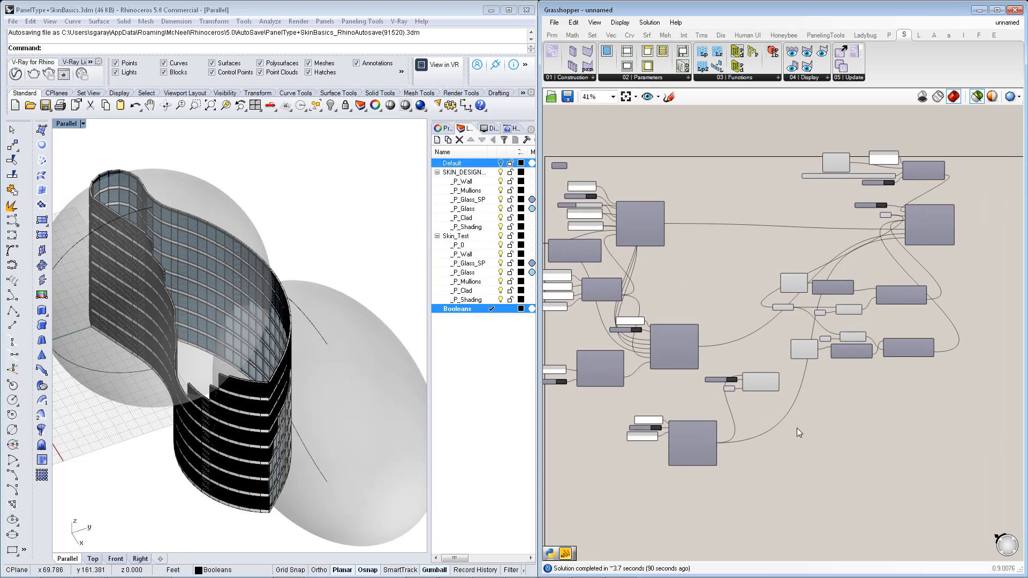
pyautogui.moveTo(712, 313); pyautogui.dragTo(764, 314, button='right')
pyautogui.scroll(-1, 764, 314)
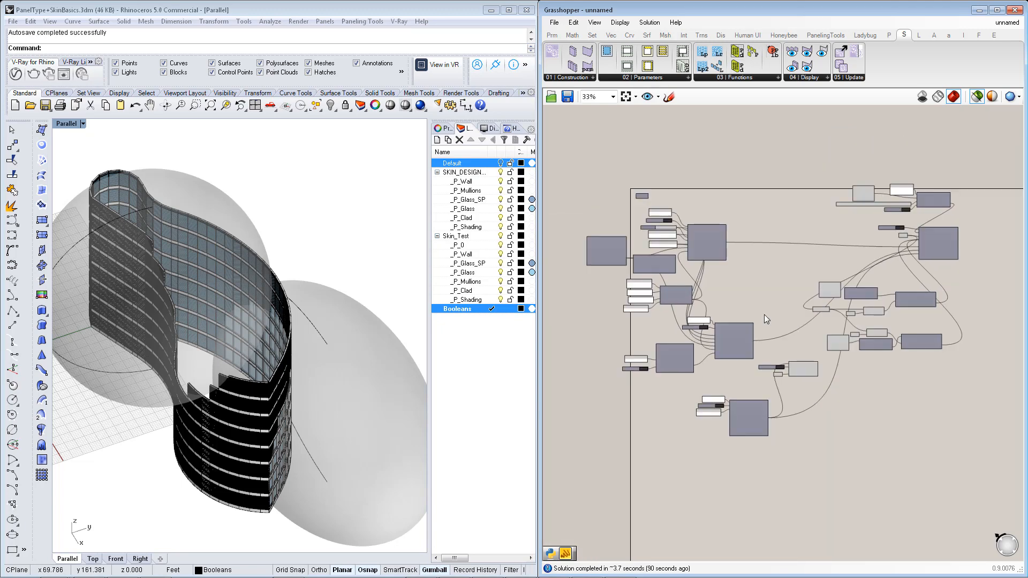